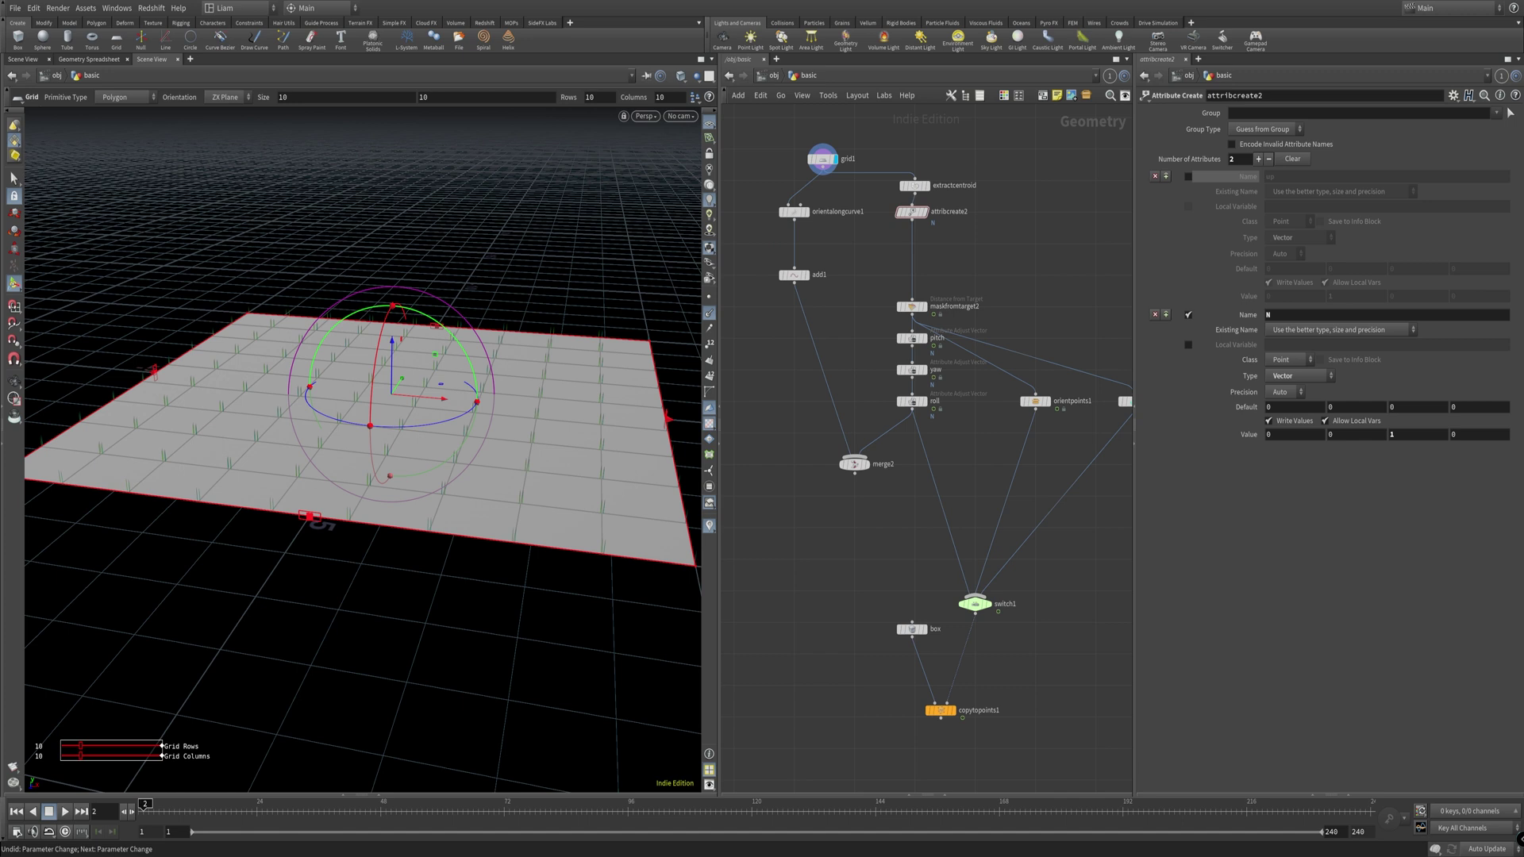
# Step: Review the parameters of orientalongcurve1, extractcentroid and the MOPs Transform Modifier, and display the copytopoints1 result in the viewport
pyautogui.click(791, 216)
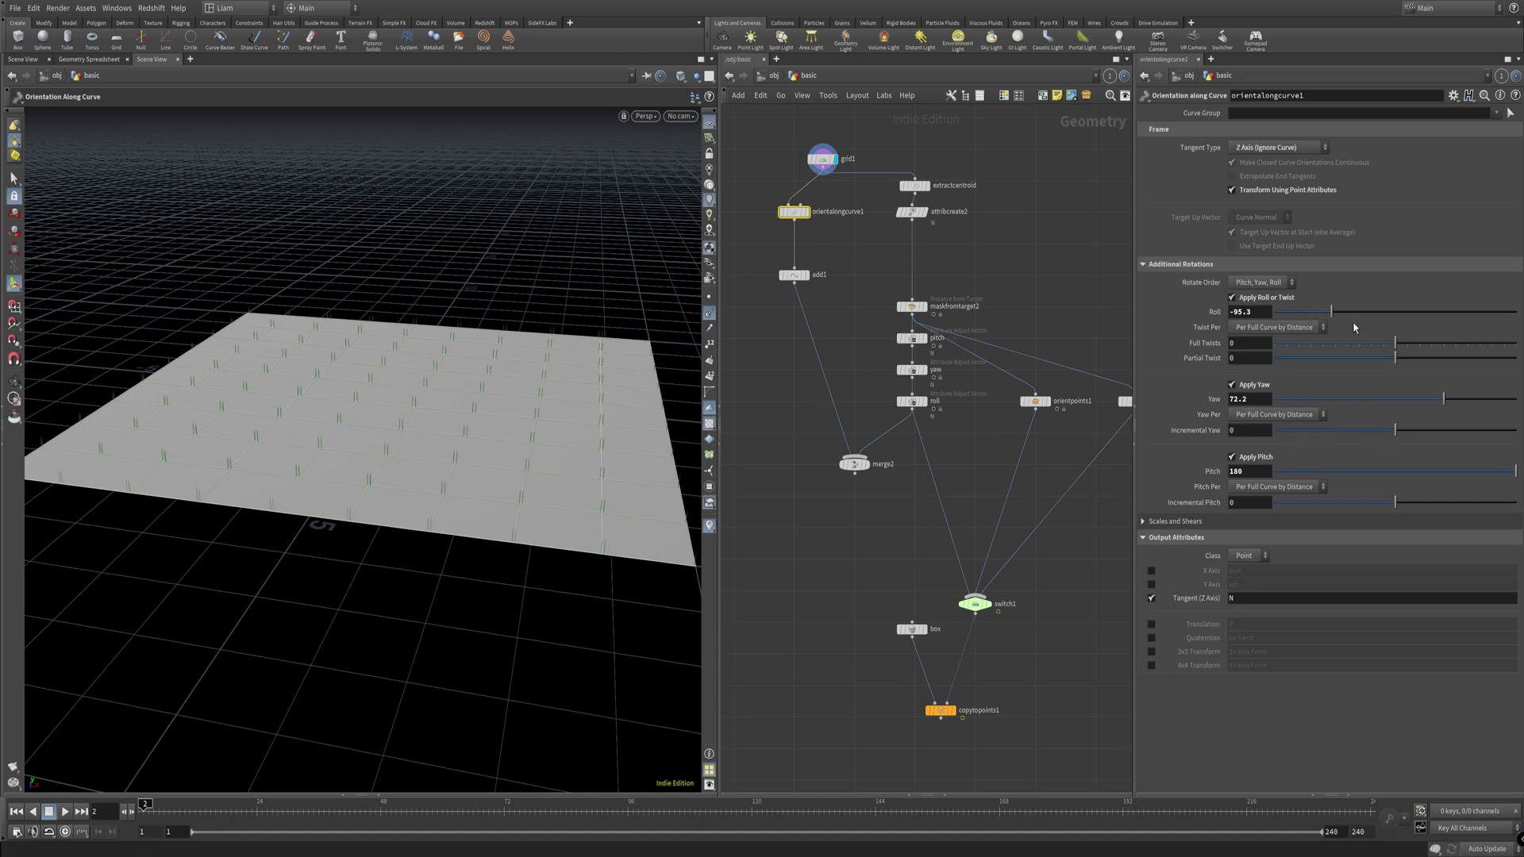
pyautogui.moveTo(1047, 286); pyautogui.dragTo(987, 230, button='middle')
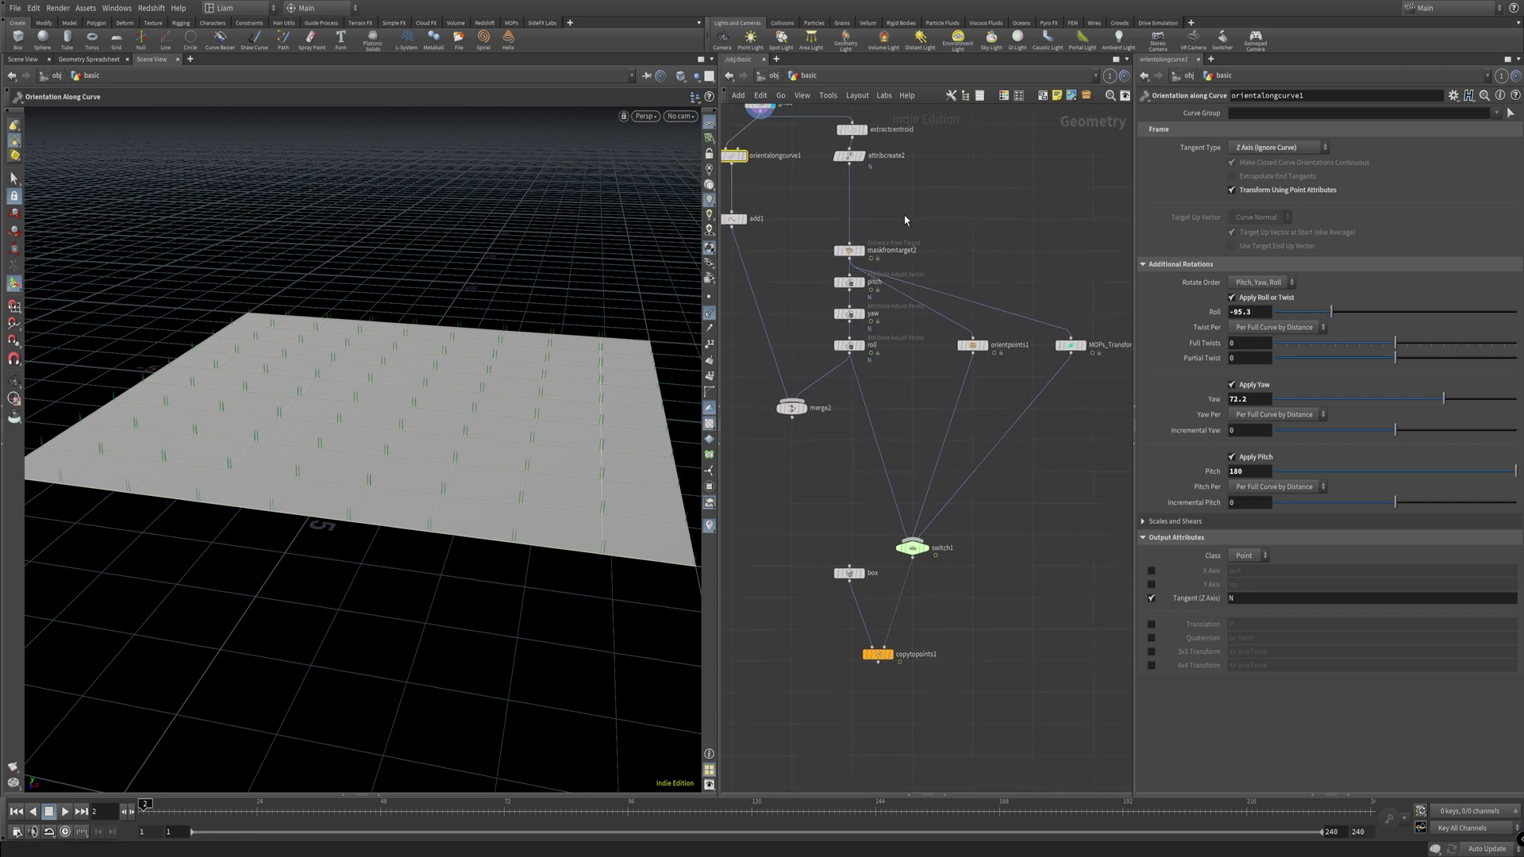
pyautogui.moveTo(937, 200); pyautogui.dragTo(986, 262, button='middle')
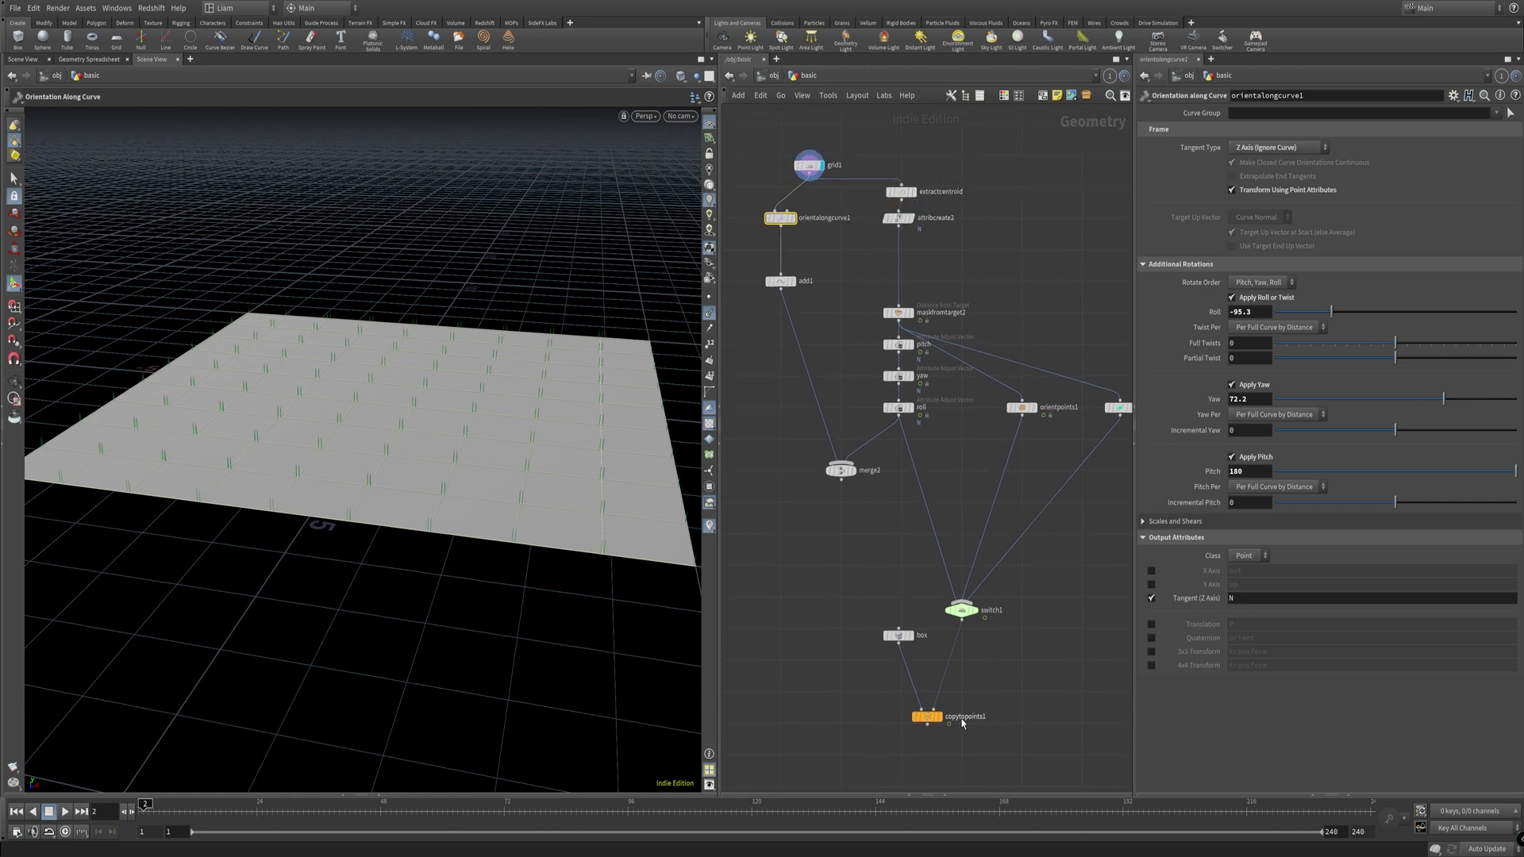
pyautogui.click(901, 713)
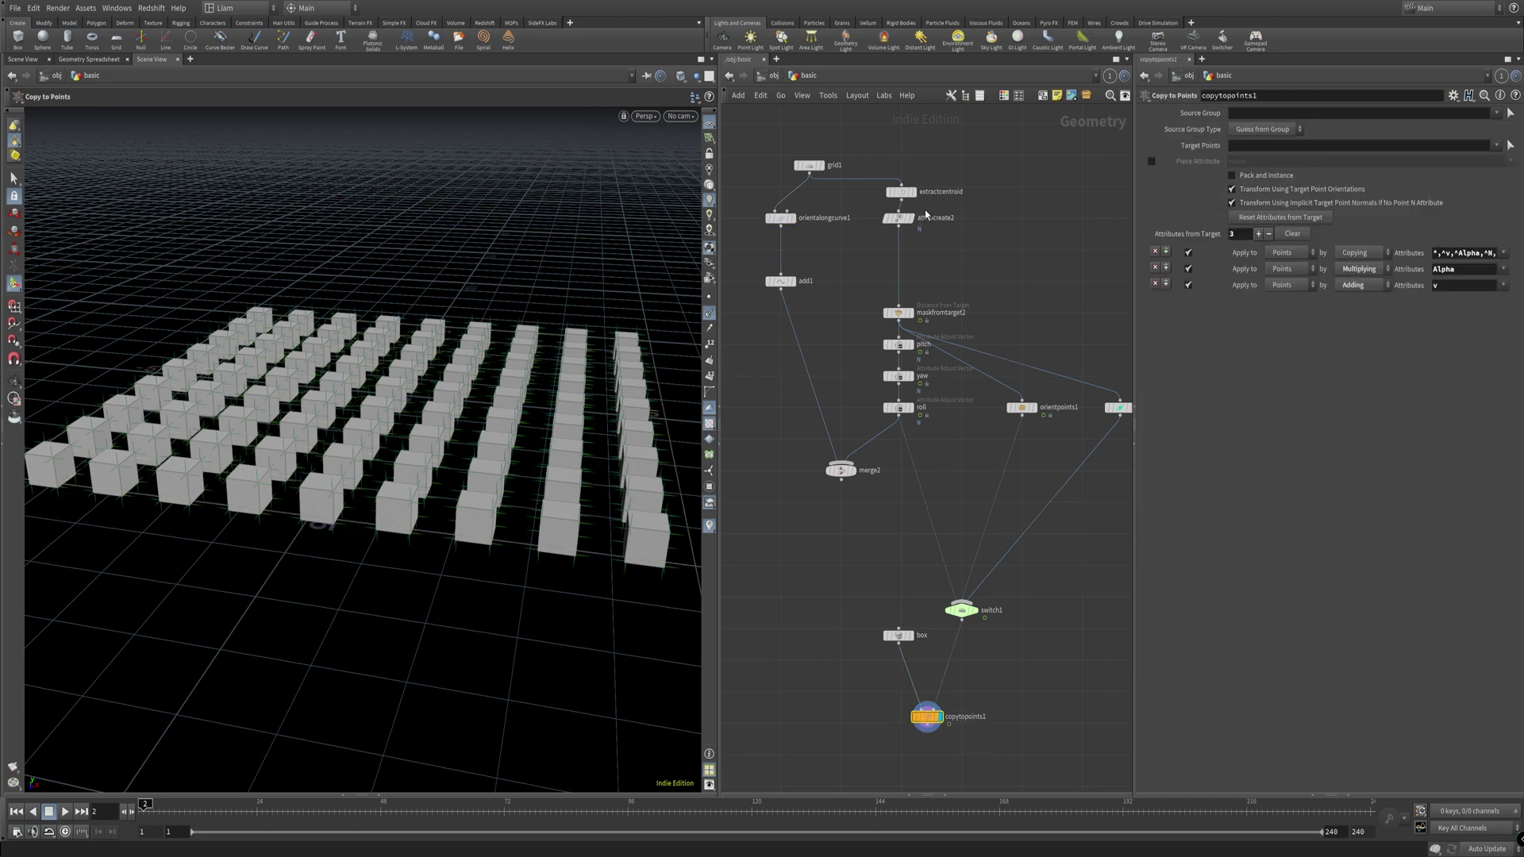
pyautogui.click(940, 189)
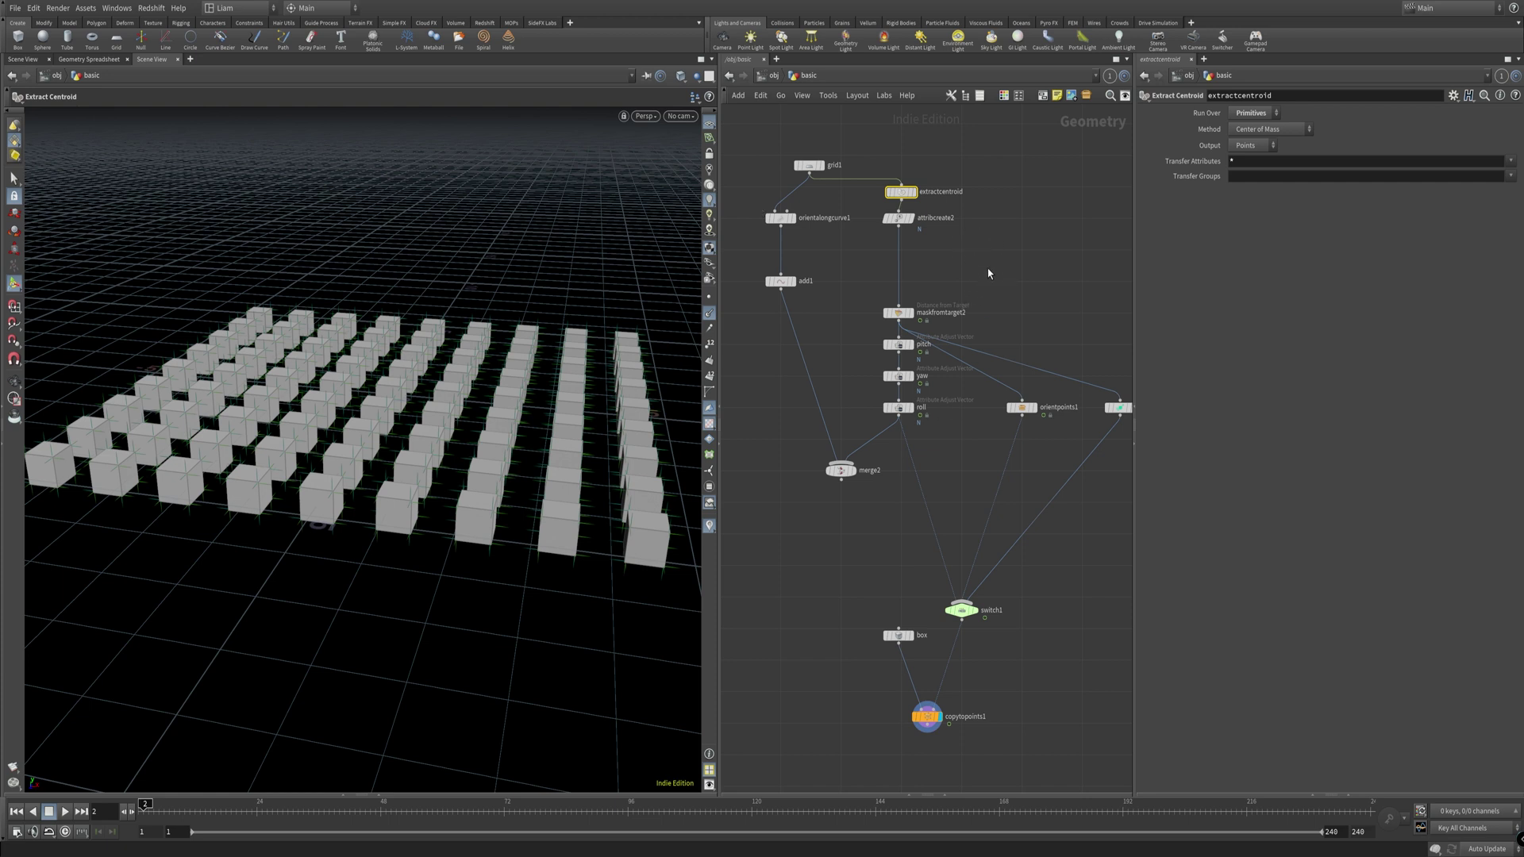
pyautogui.moveTo(1045, 282); pyautogui.dragTo(979, 265, button='middle')
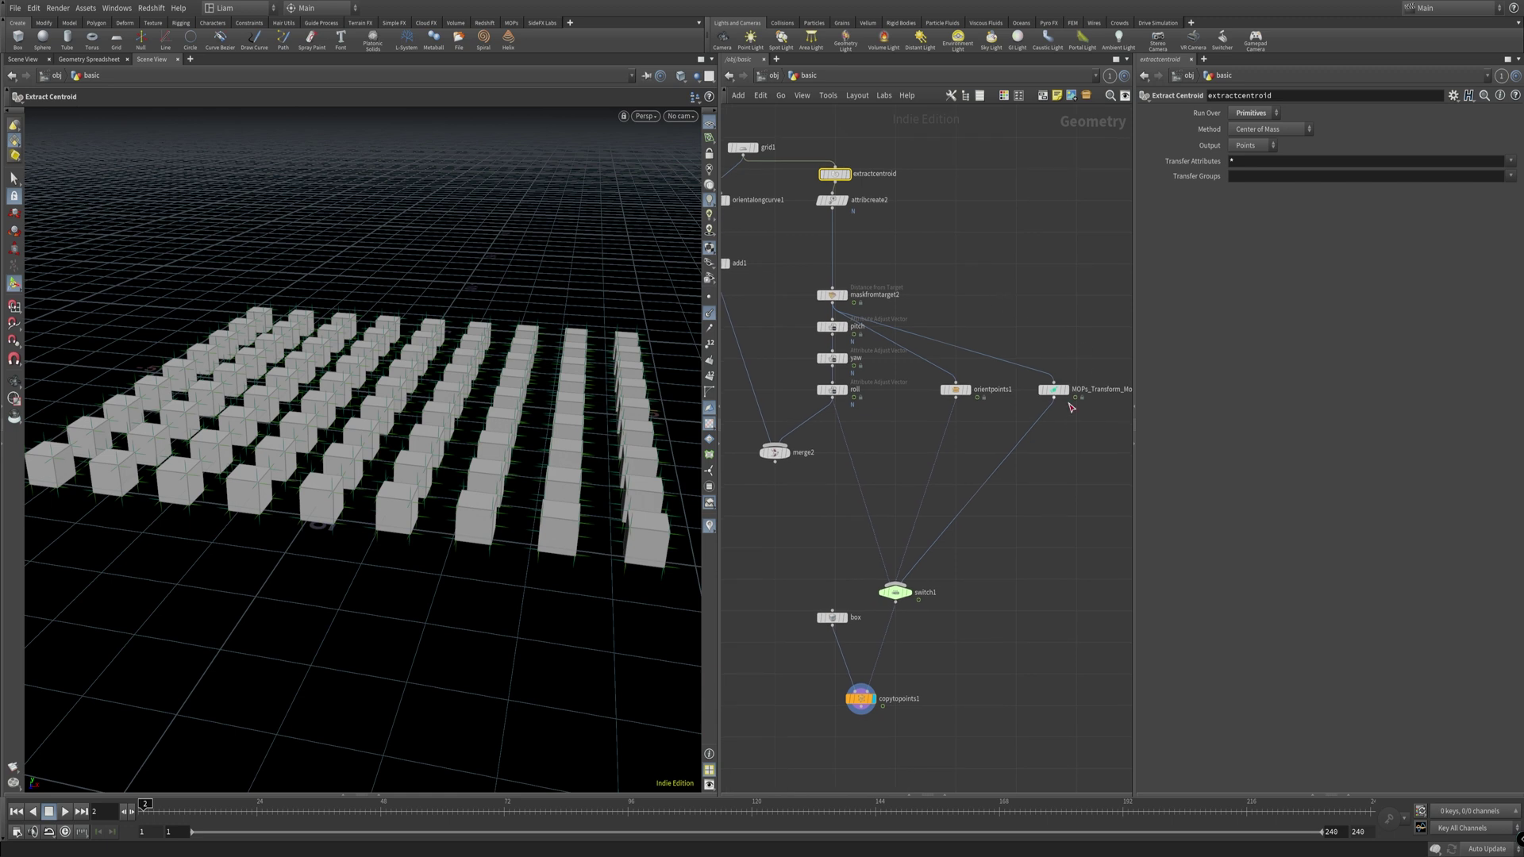
pyautogui.click(1098, 389)
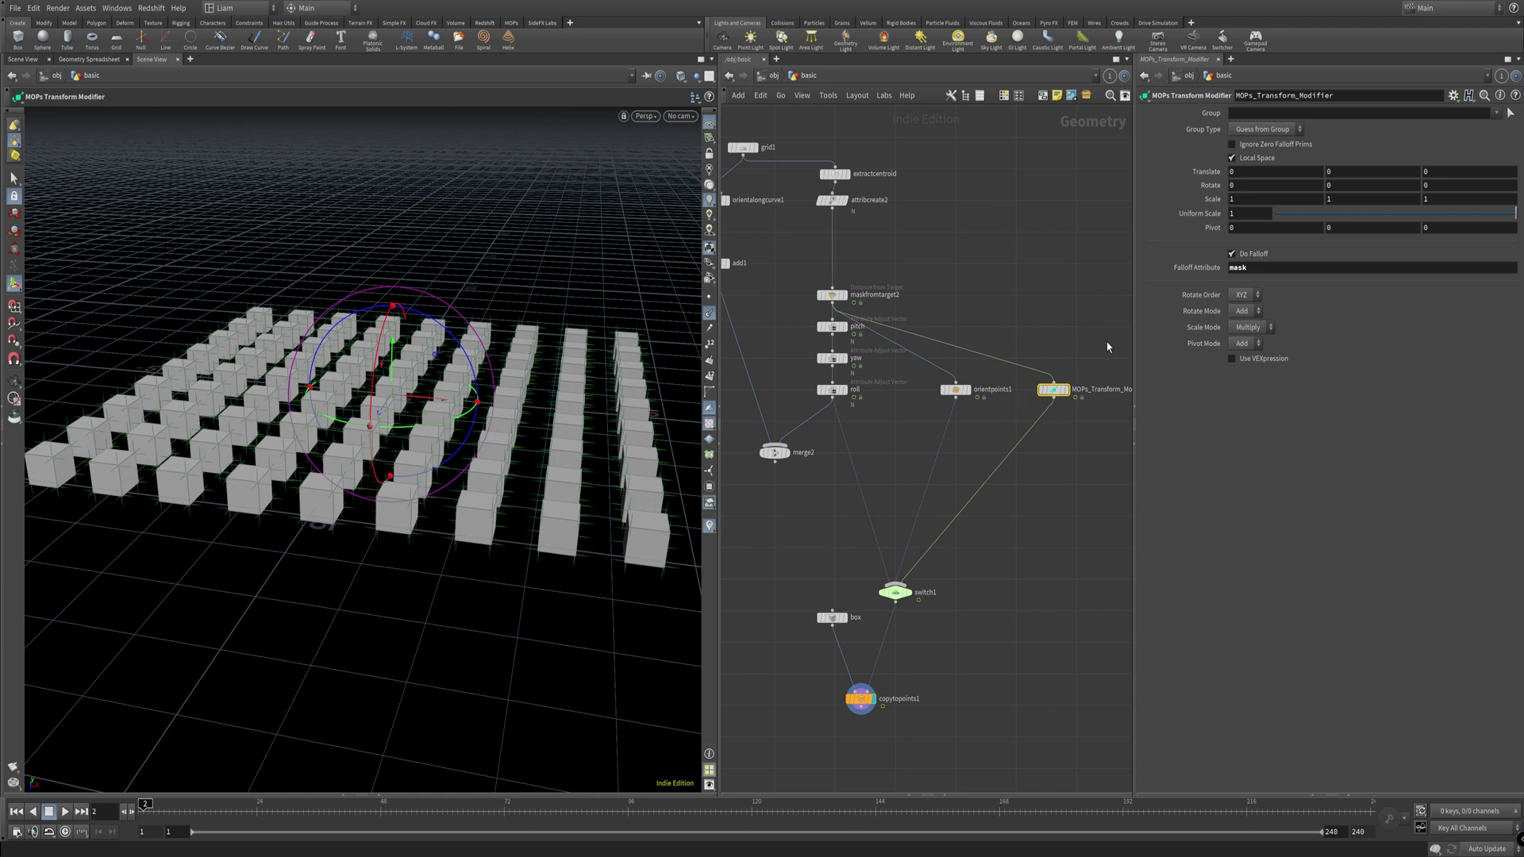
pyautogui.moveTo(994, 296); pyautogui.dragTo(1023, 242, button='middle')
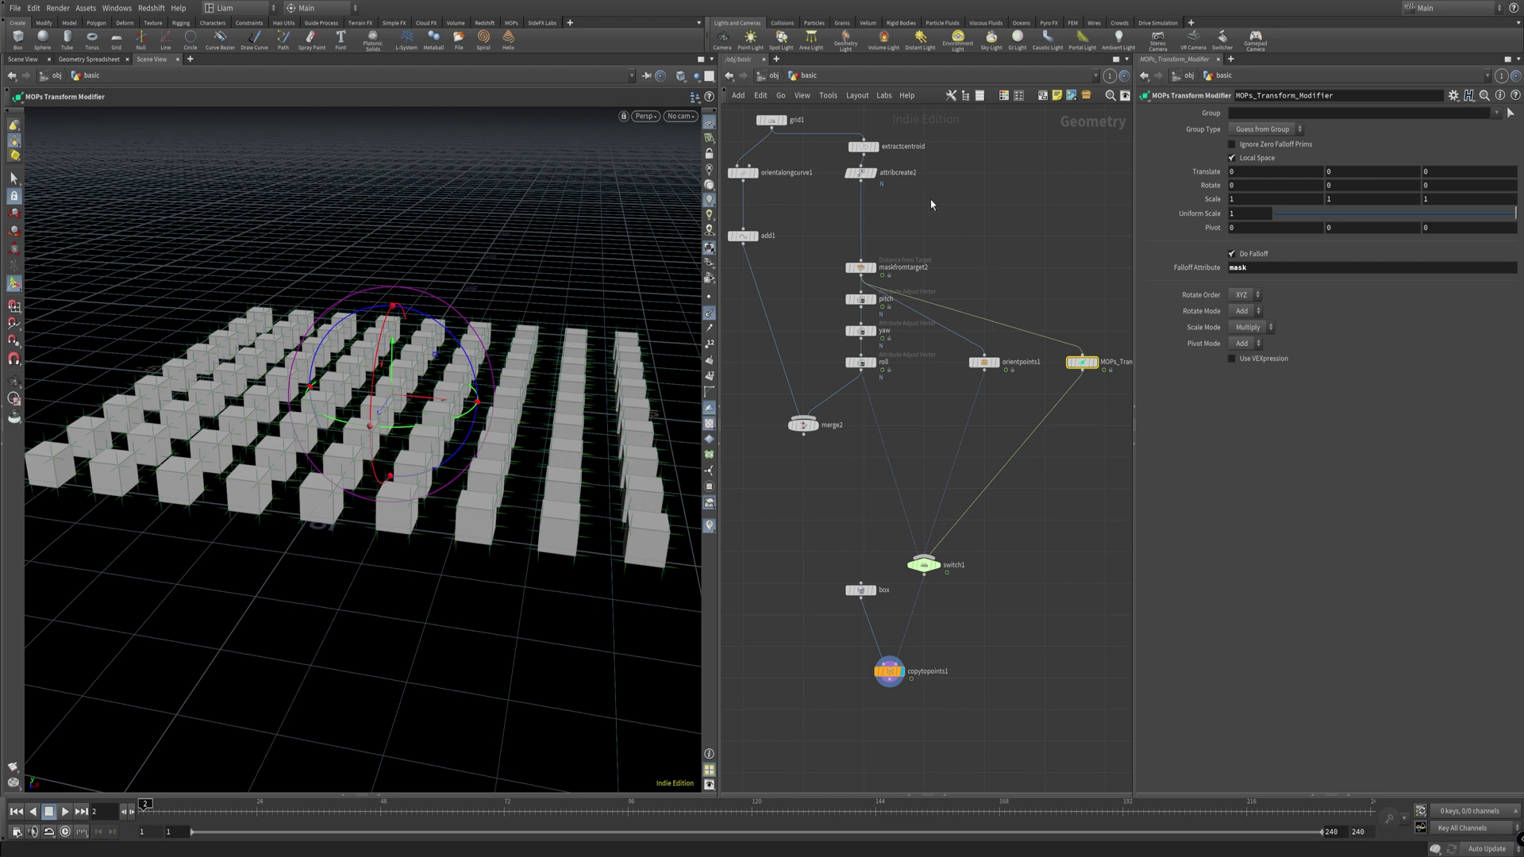
pyautogui.moveTo(919, 216); pyautogui.dragTo(993, 252, button='middle')
# Step: Try a copy of orientalongcurve1 below attribcreate2 with roll -43.2, yaw -49.1 and pitch 7.1, and delete the copy
pyautogui.click(786, 209)
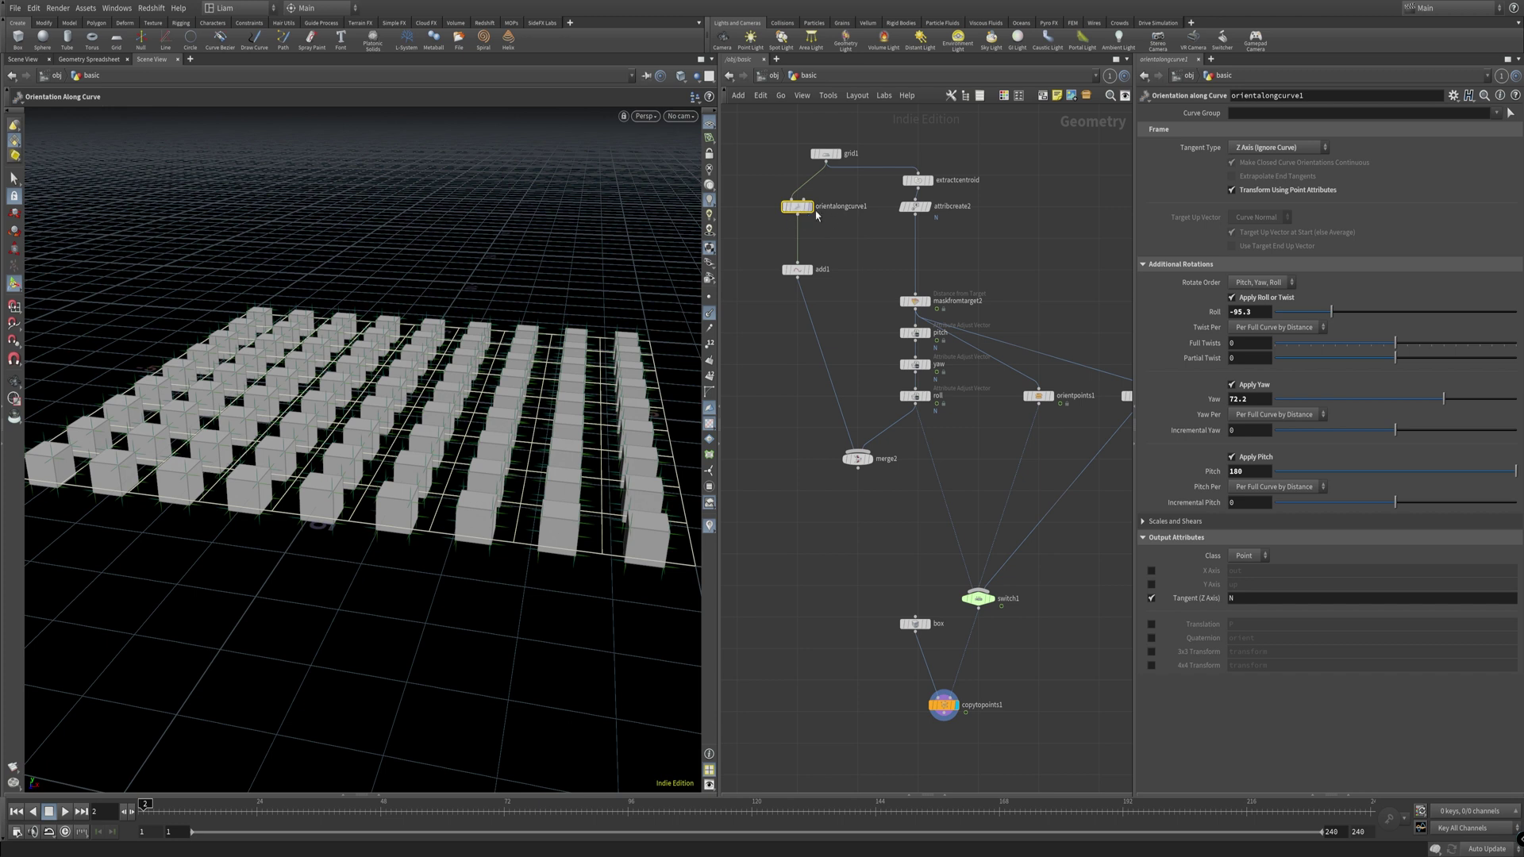
pyautogui.keyDown('alt'); pyautogui.moveTo(805, 206); pyautogui.dragTo(927, 250); pyautogui.keyUp('alt')
pyautogui.moveTo(1394, 320)
pyautogui.mouseDown()
pyautogui.moveTo(1463, 312)
pyautogui.moveTo(1366, 315)
pyautogui.mouseUp()
pyautogui.moveTo(1444, 400); pyautogui.dragTo(1362, 401)
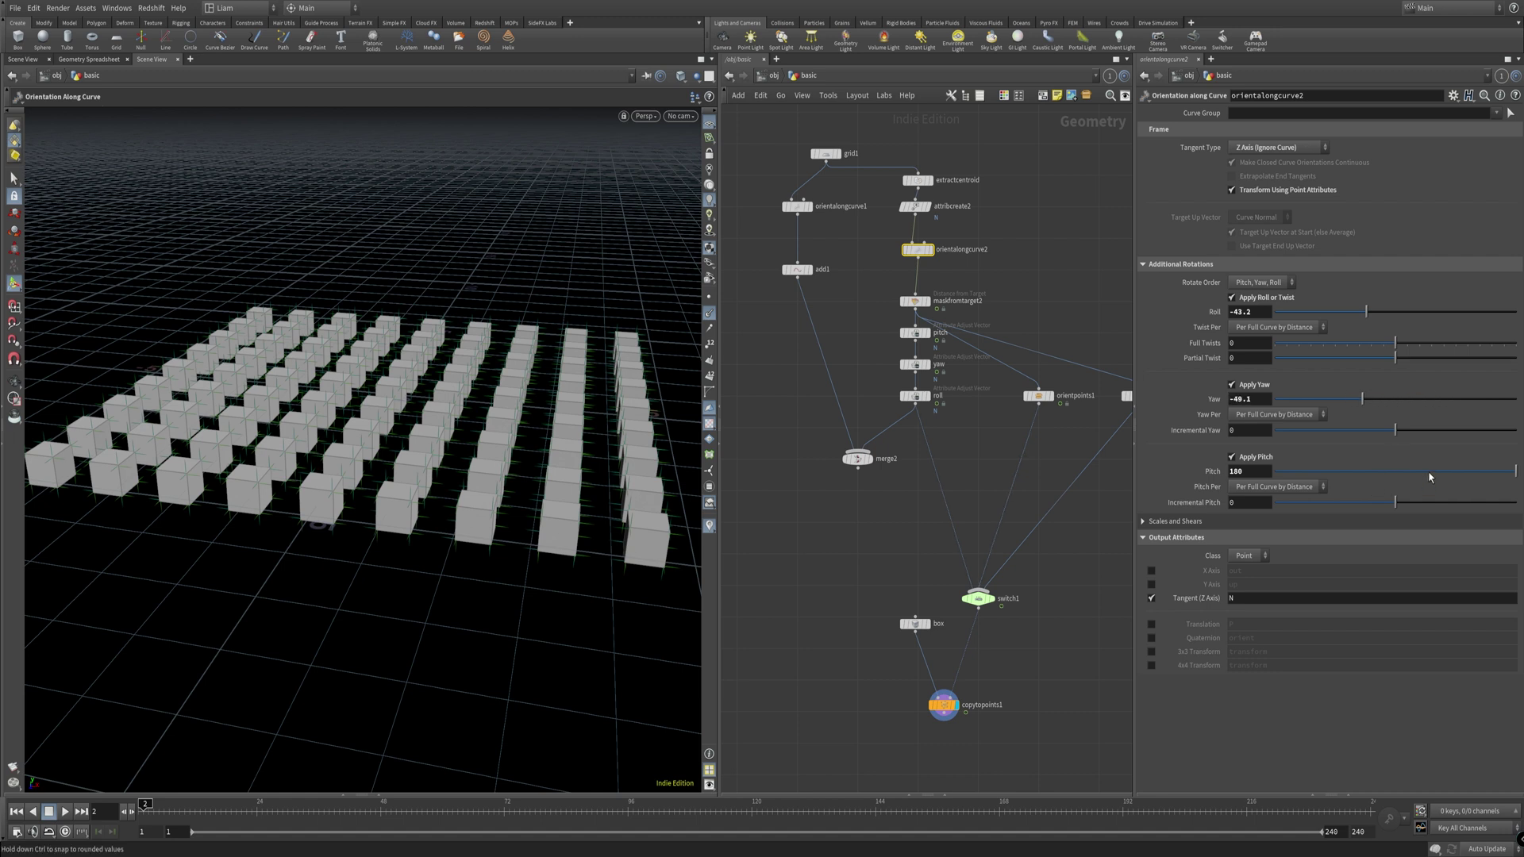
pyautogui.click(1400, 472)
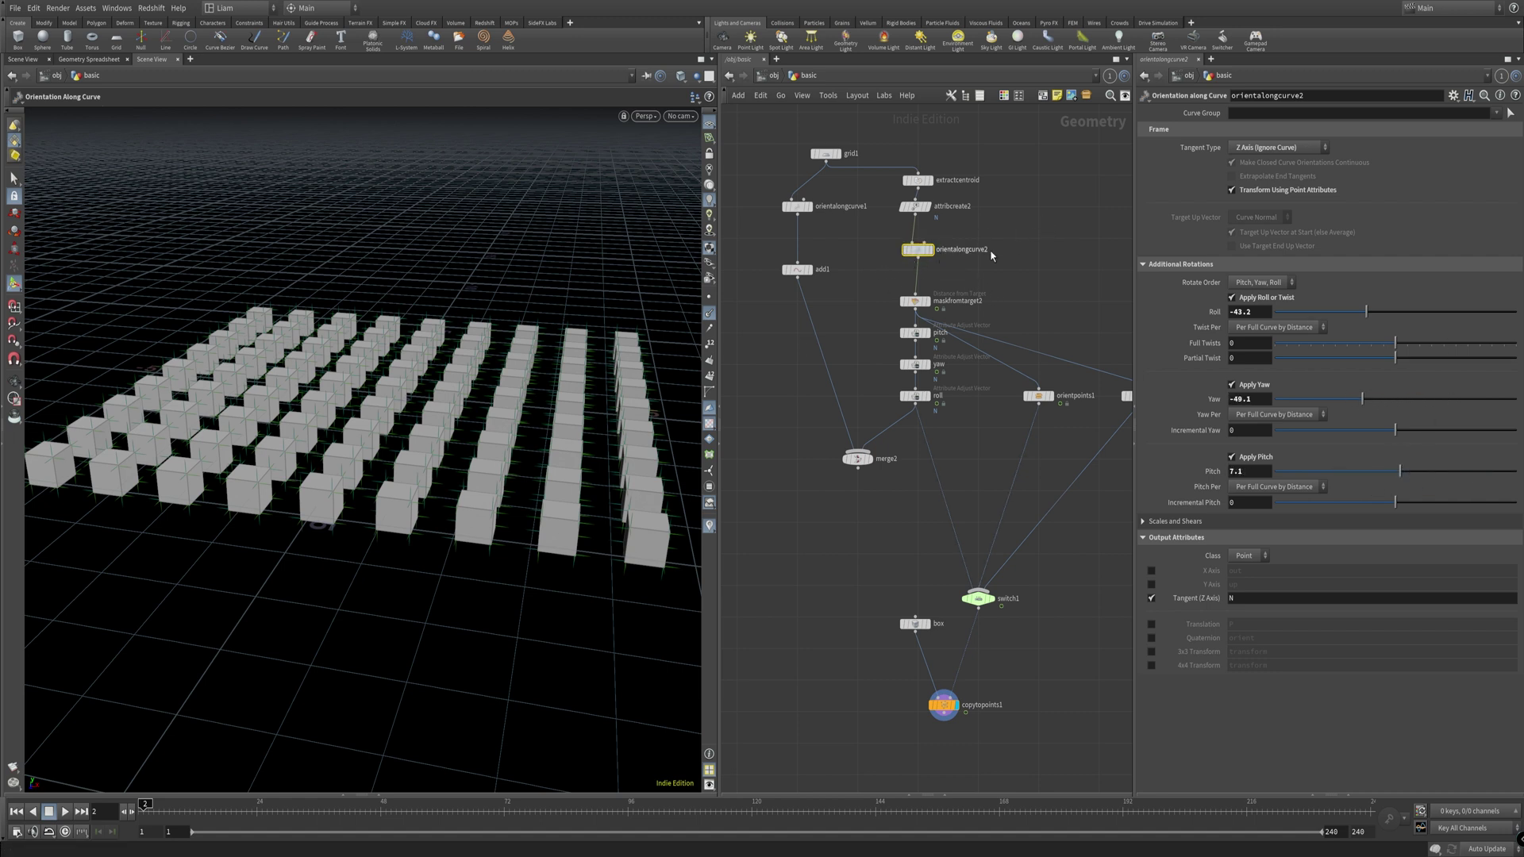
pyautogui.press('Delete')
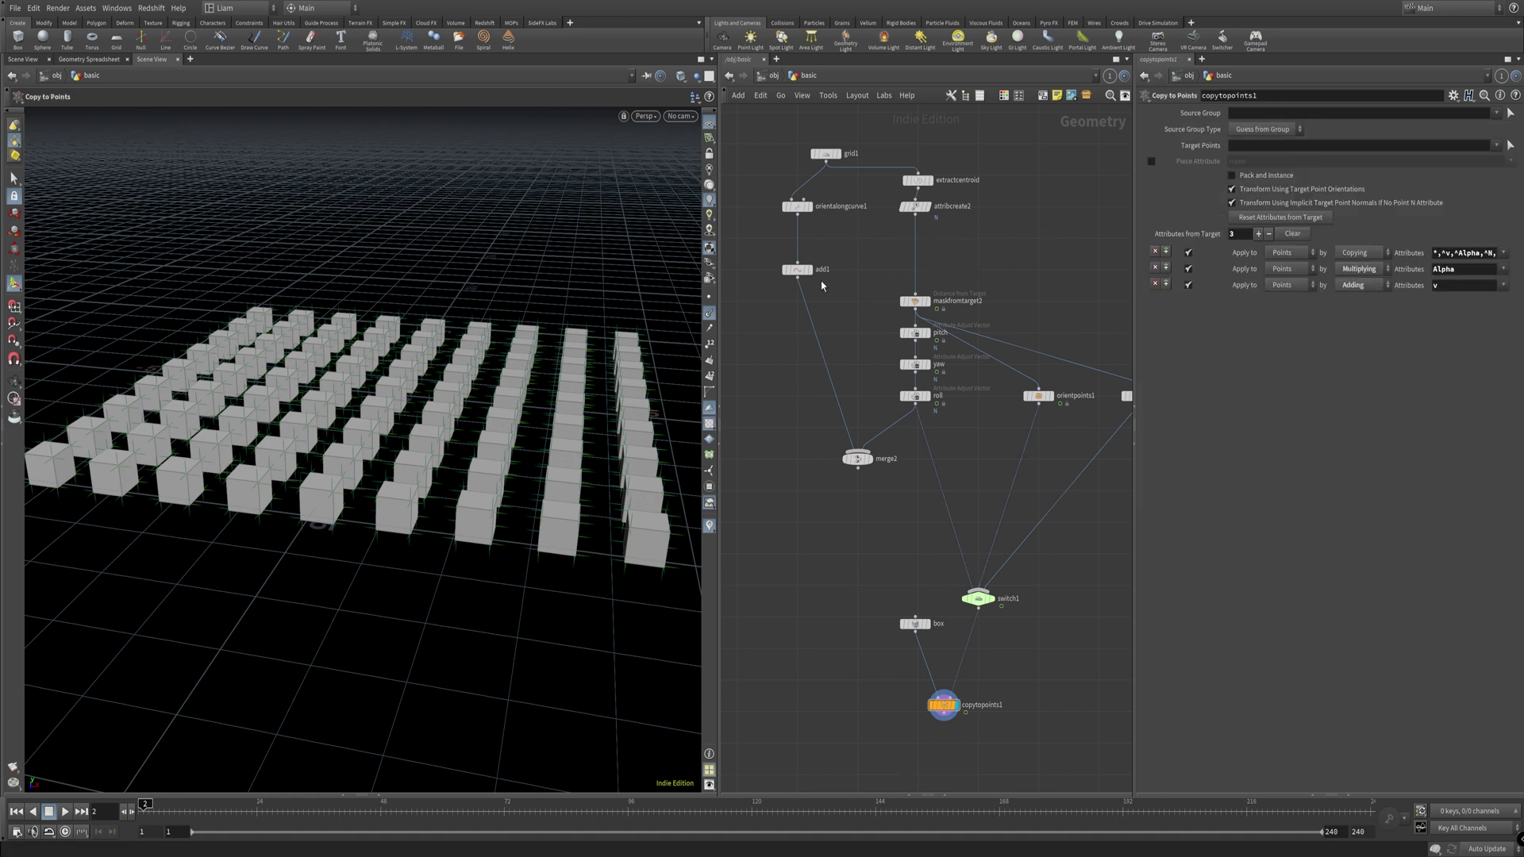
# Step: Display orientalongcurve1 in the viewport and set its roll to -49.7
pyautogui.click(797, 206)
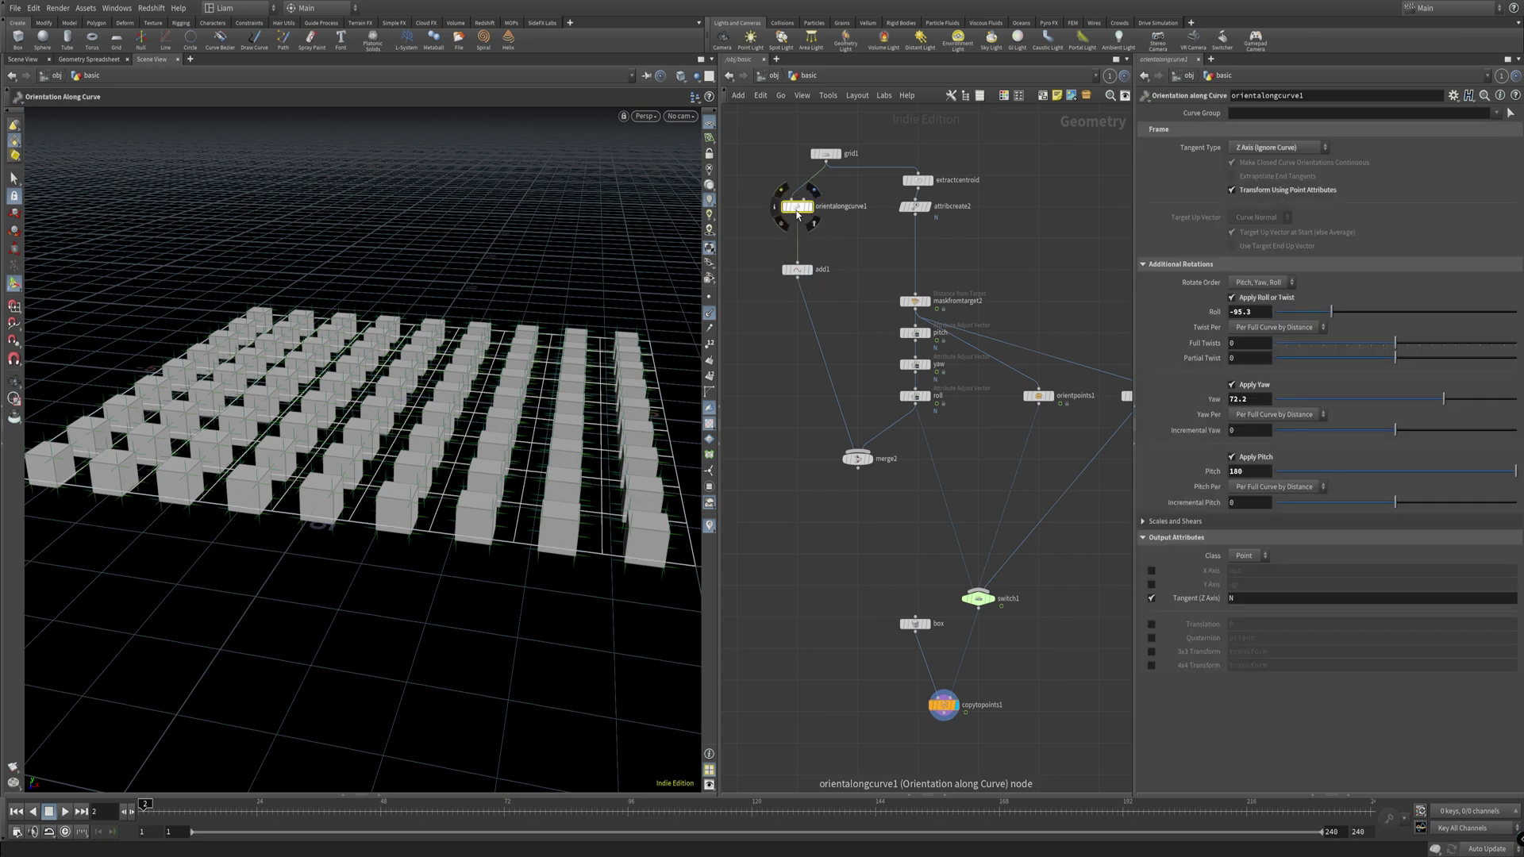
pyautogui.moveTo(796, 208); pyautogui.dragTo(803, 207)
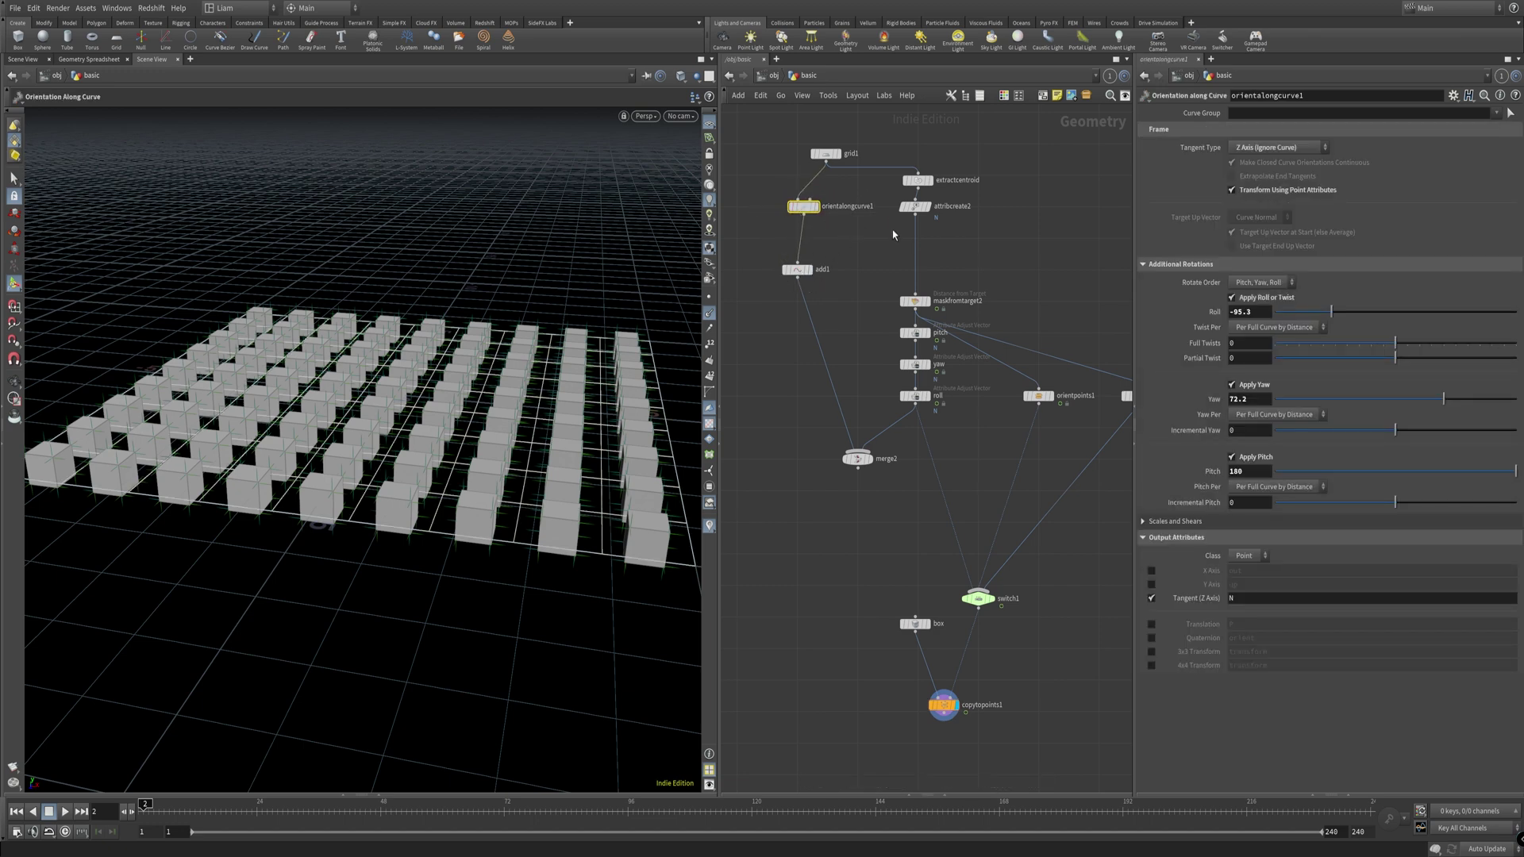
pyautogui.click(814, 206)
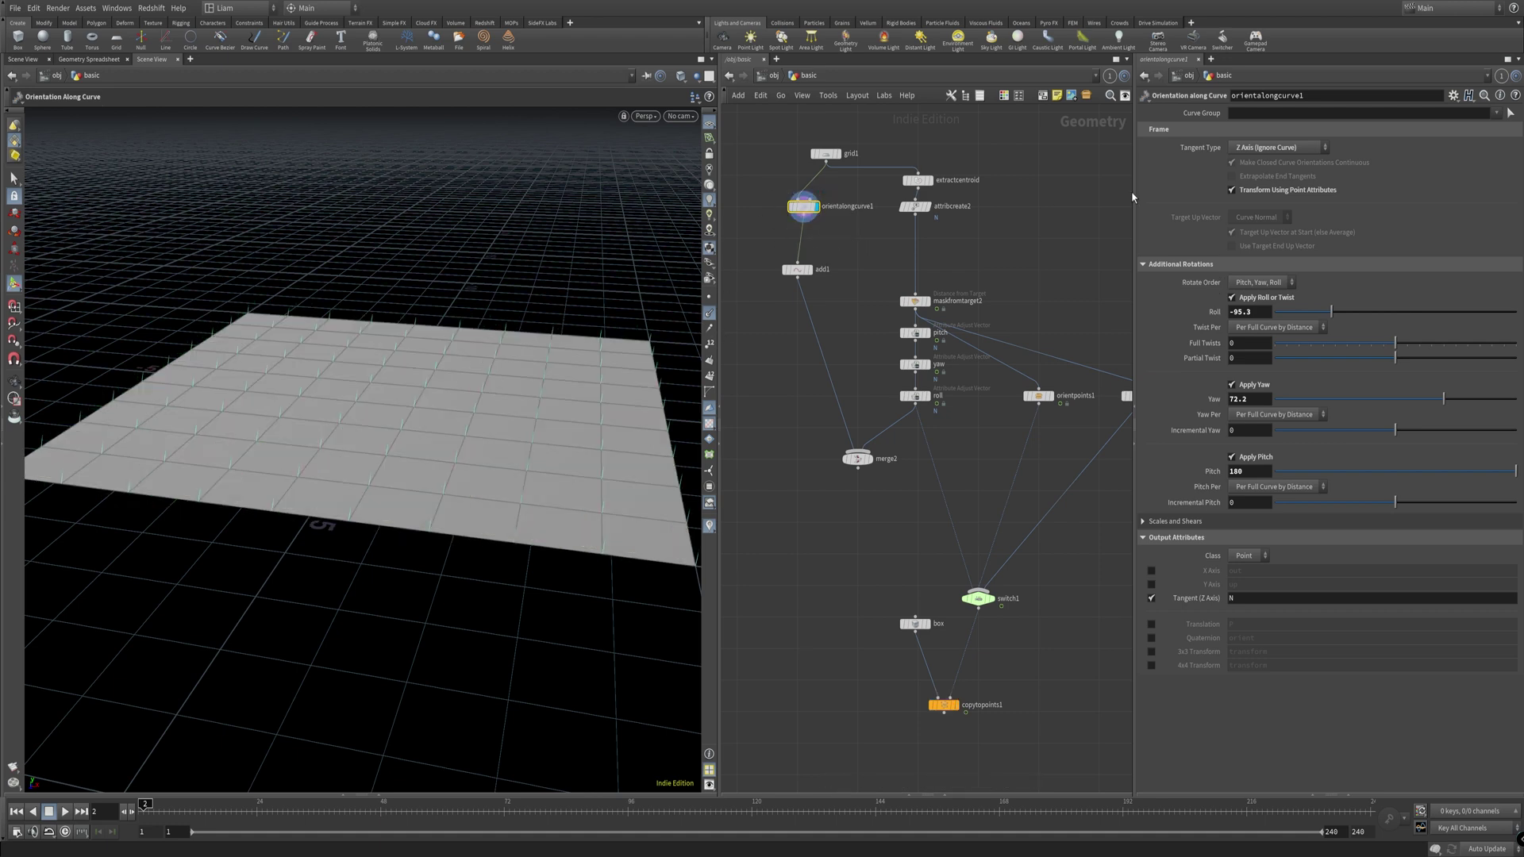
pyautogui.moveTo(1364, 311); pyautogui.dragTo(1362, 316)
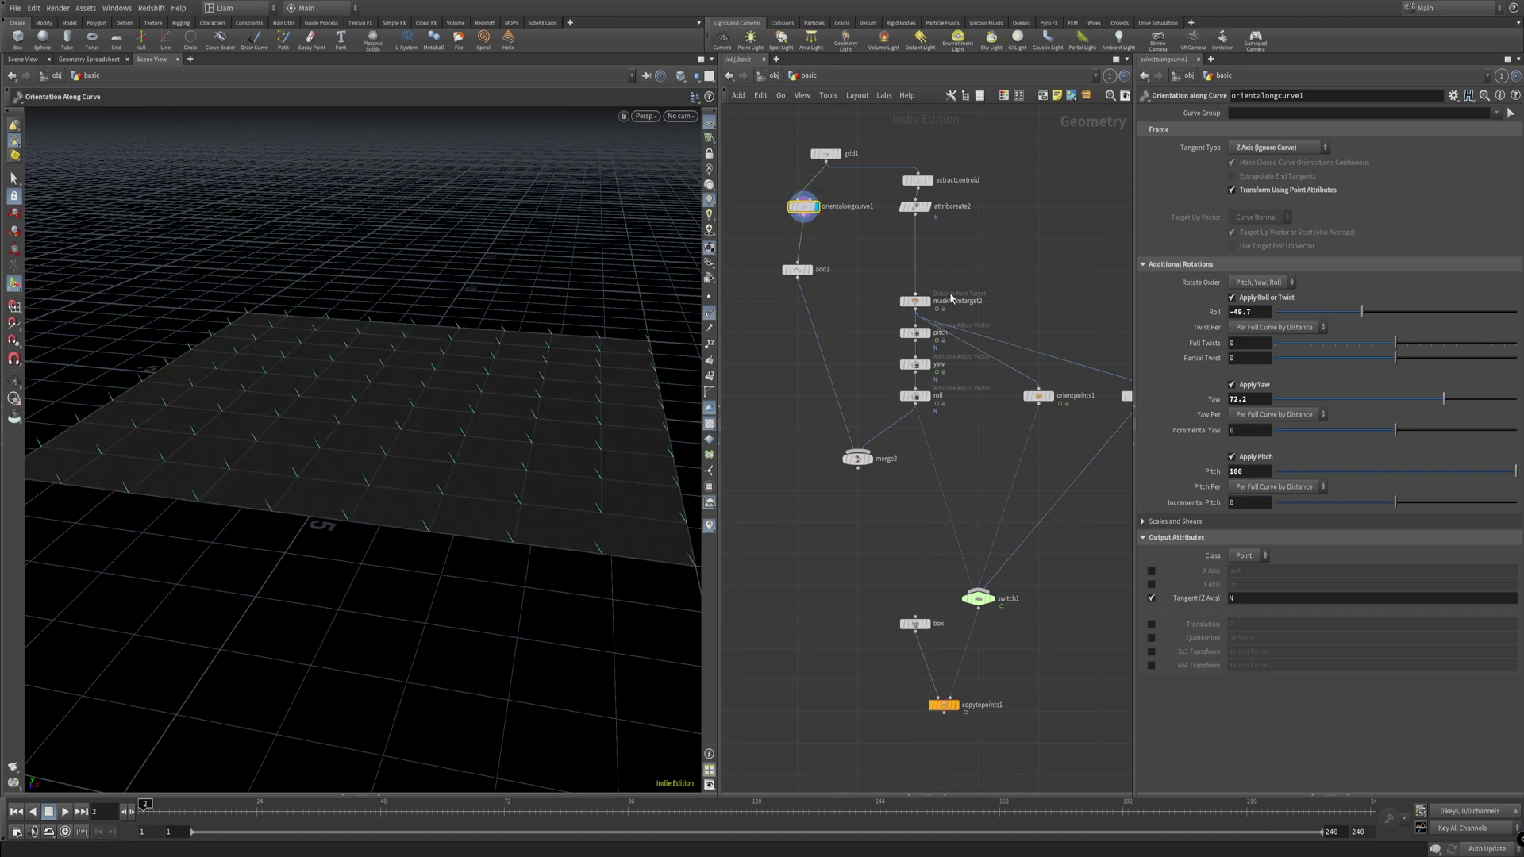
# Step: Display the add1 node in the viewport and check the points and parameters of the extractcentroid node
pyautogui.click(796, 270)
pyautogui.click(809, 270)
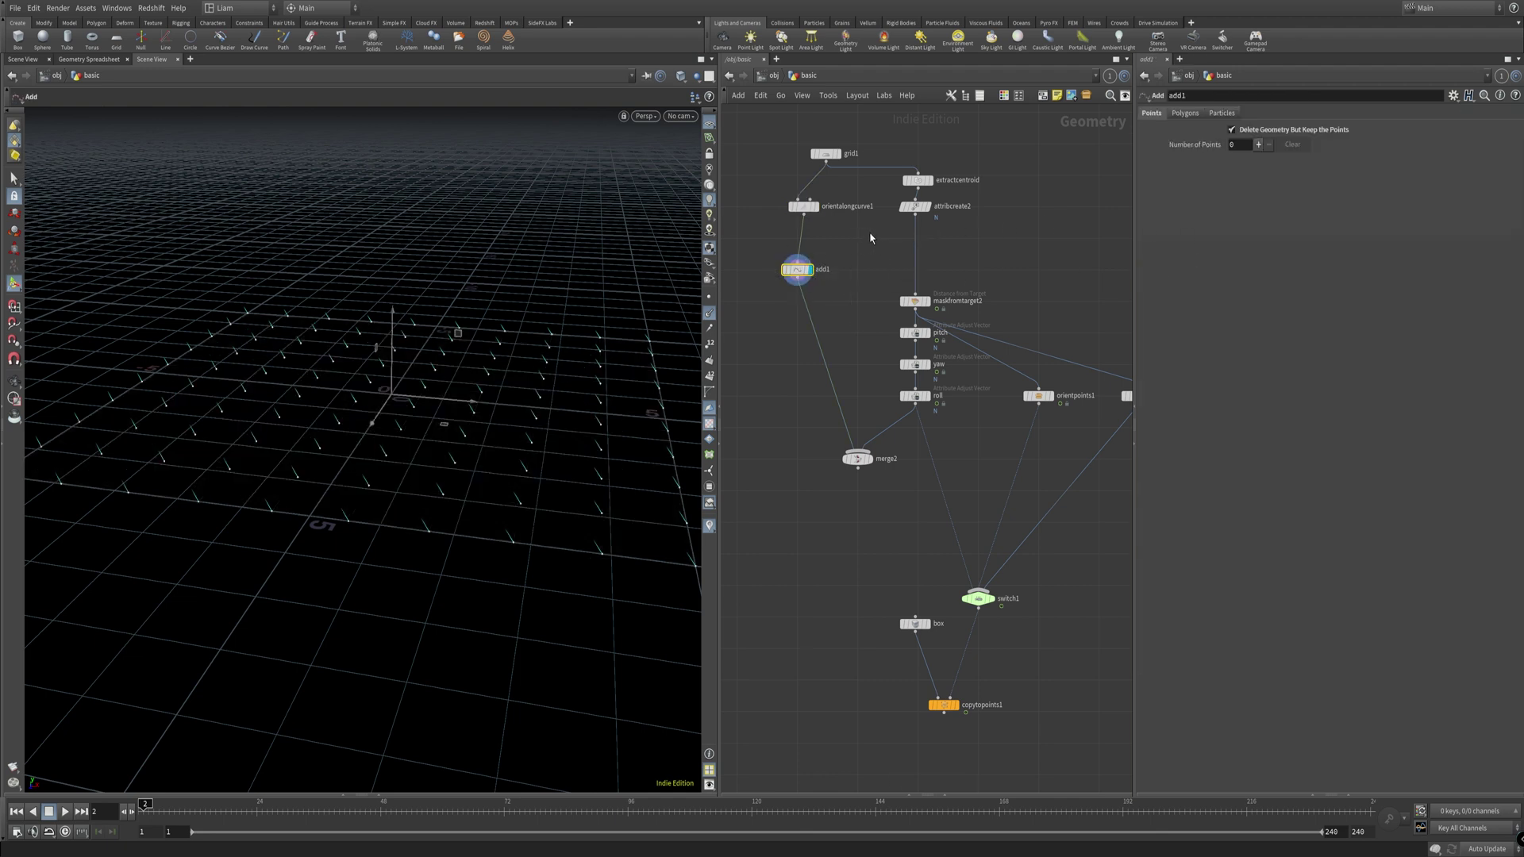
pyautogui.click(926, 182)
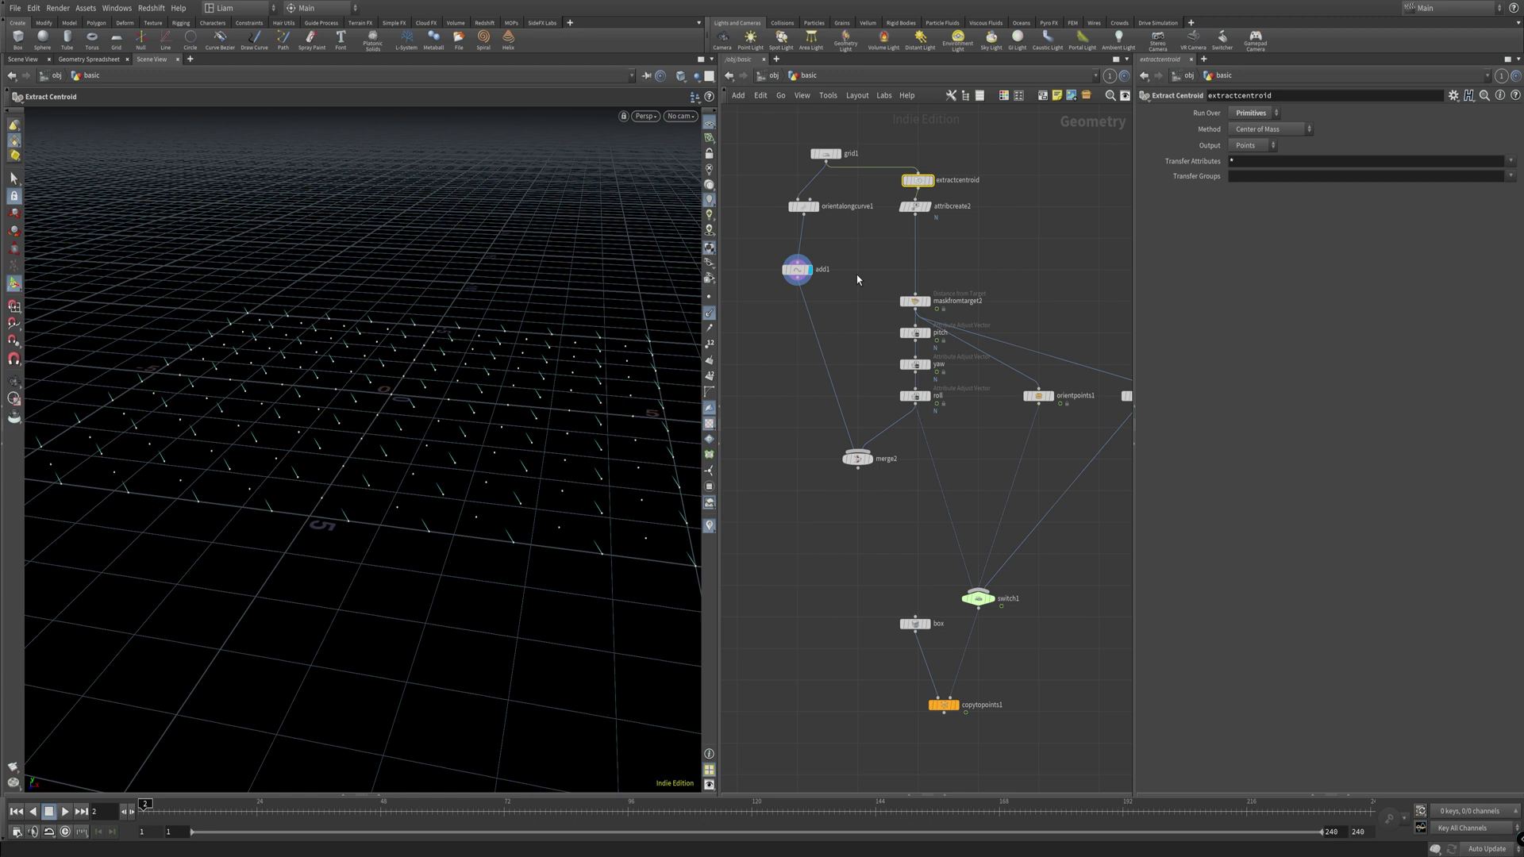
# Step: Display orientalongcurve1 again and reveal an enlarged geometry spreadsheet below the viewport
pyautogui.click(803, 207)
pyautogui.click(816, 206)
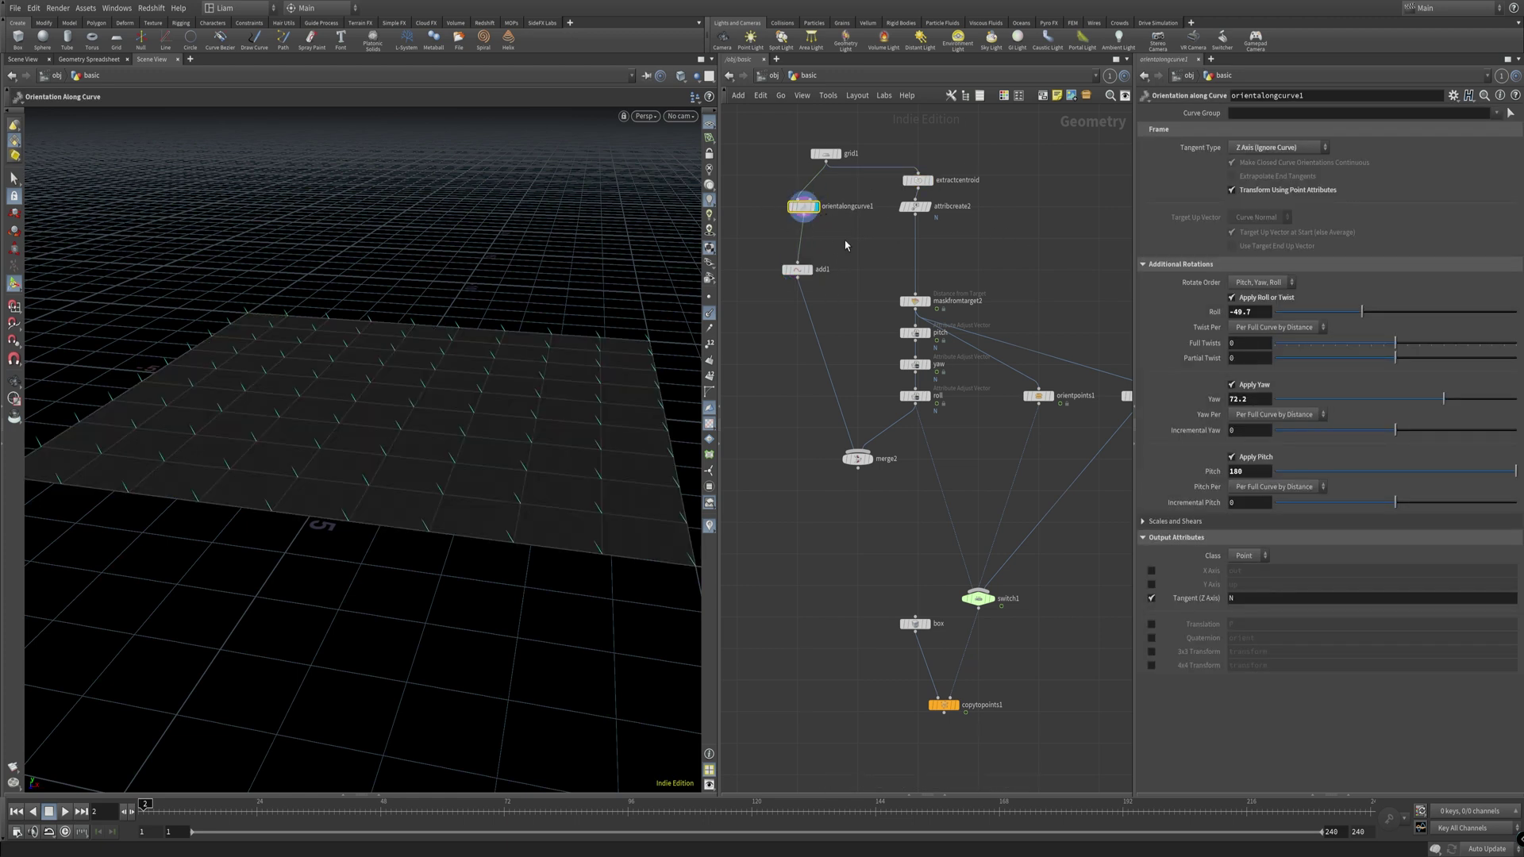
pyautogui.click(387, 798)
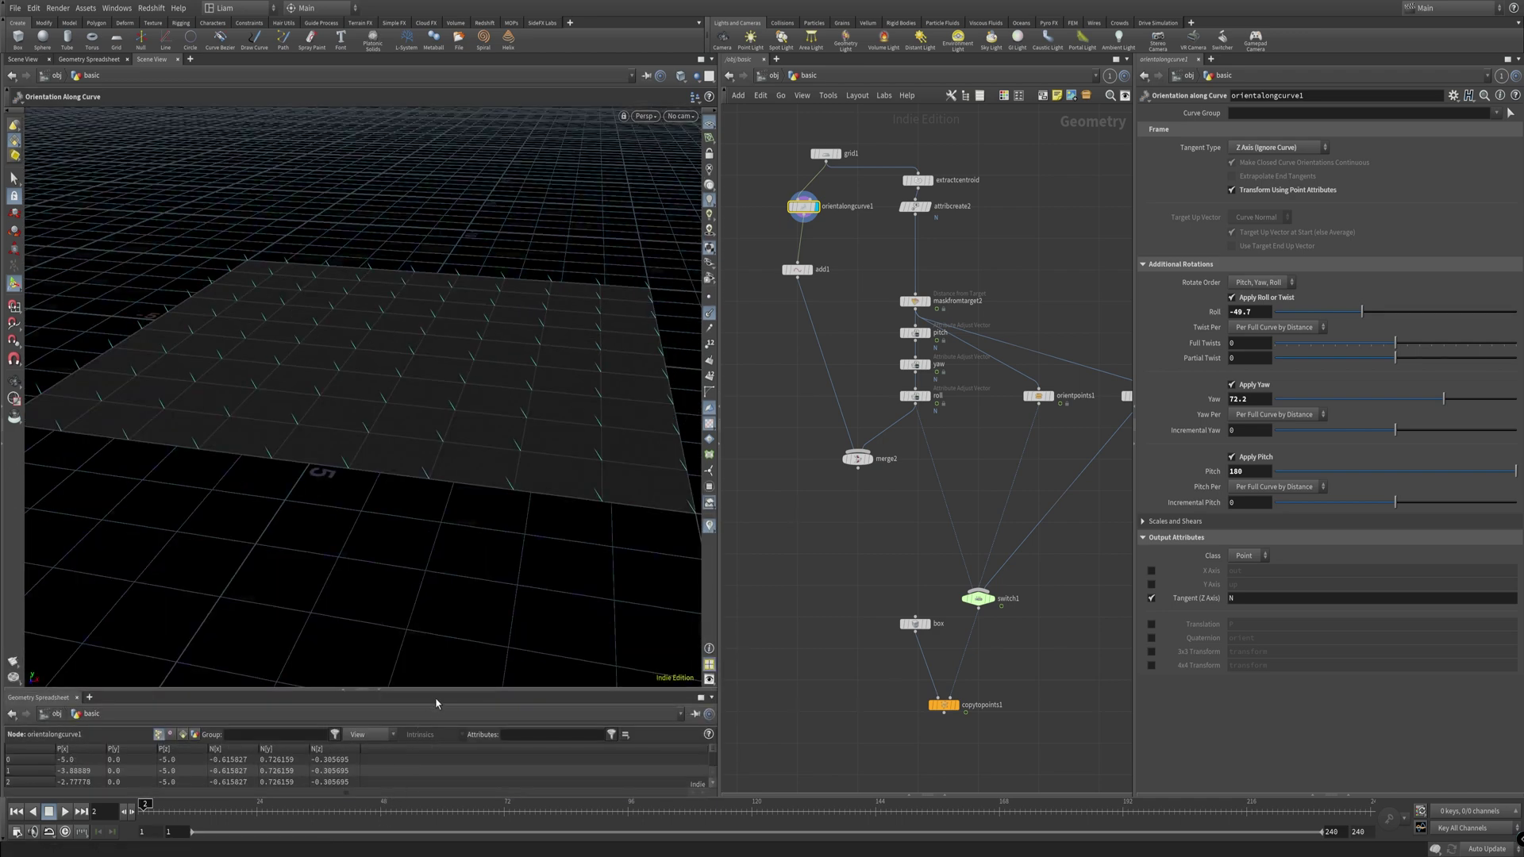
pyautogui.moveTo(439, 690); pyautogui.dragTo(498, 546)
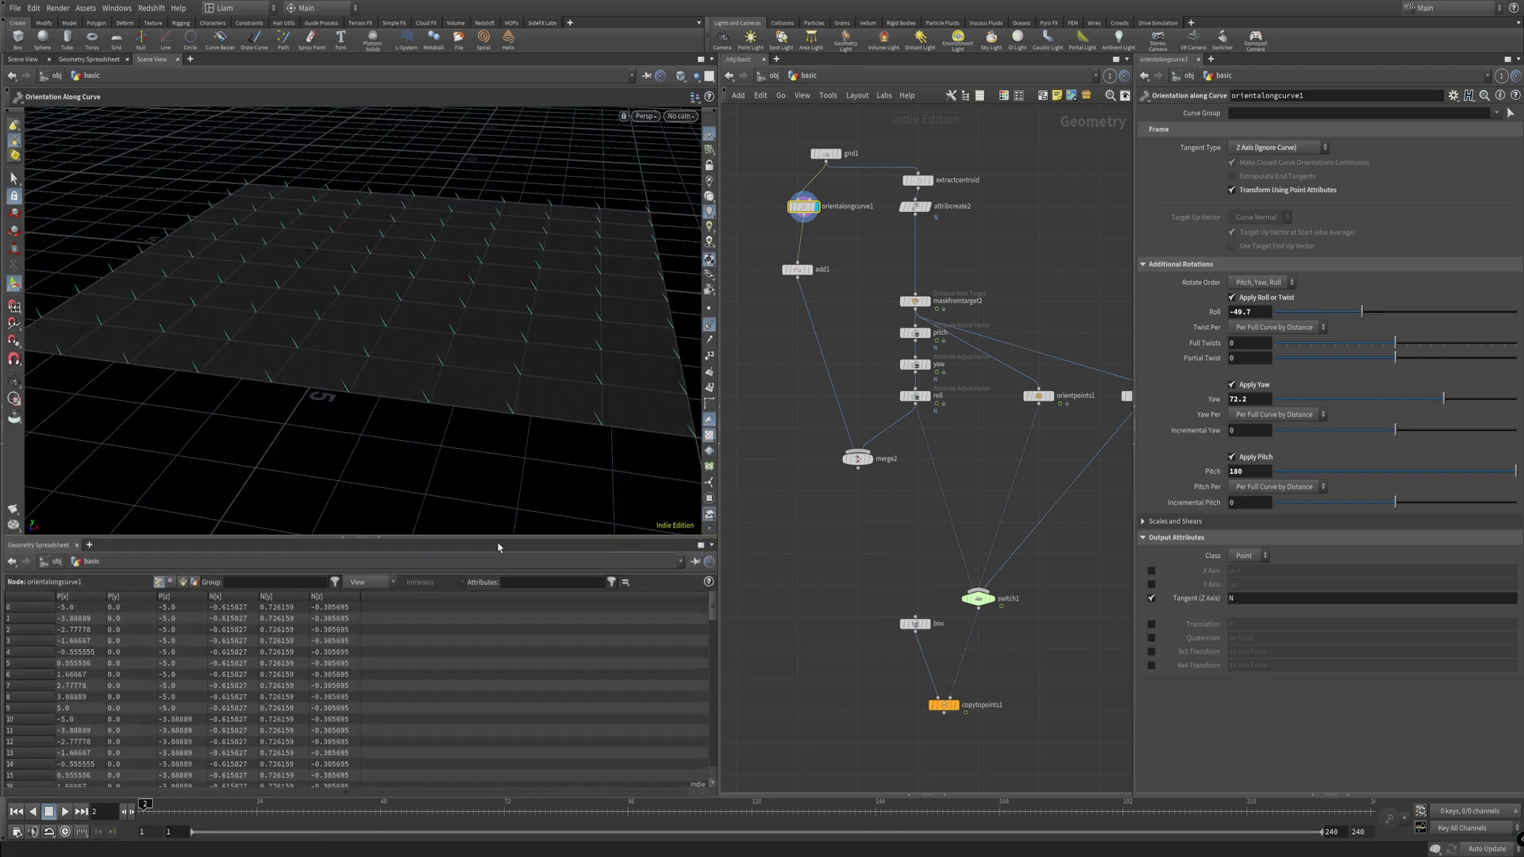
pyautogui.click(111, 60)
pyautogui.click(149, 59)
pyautogui.moveTo(484, 537); pyautogui.dragTo(515, 470)
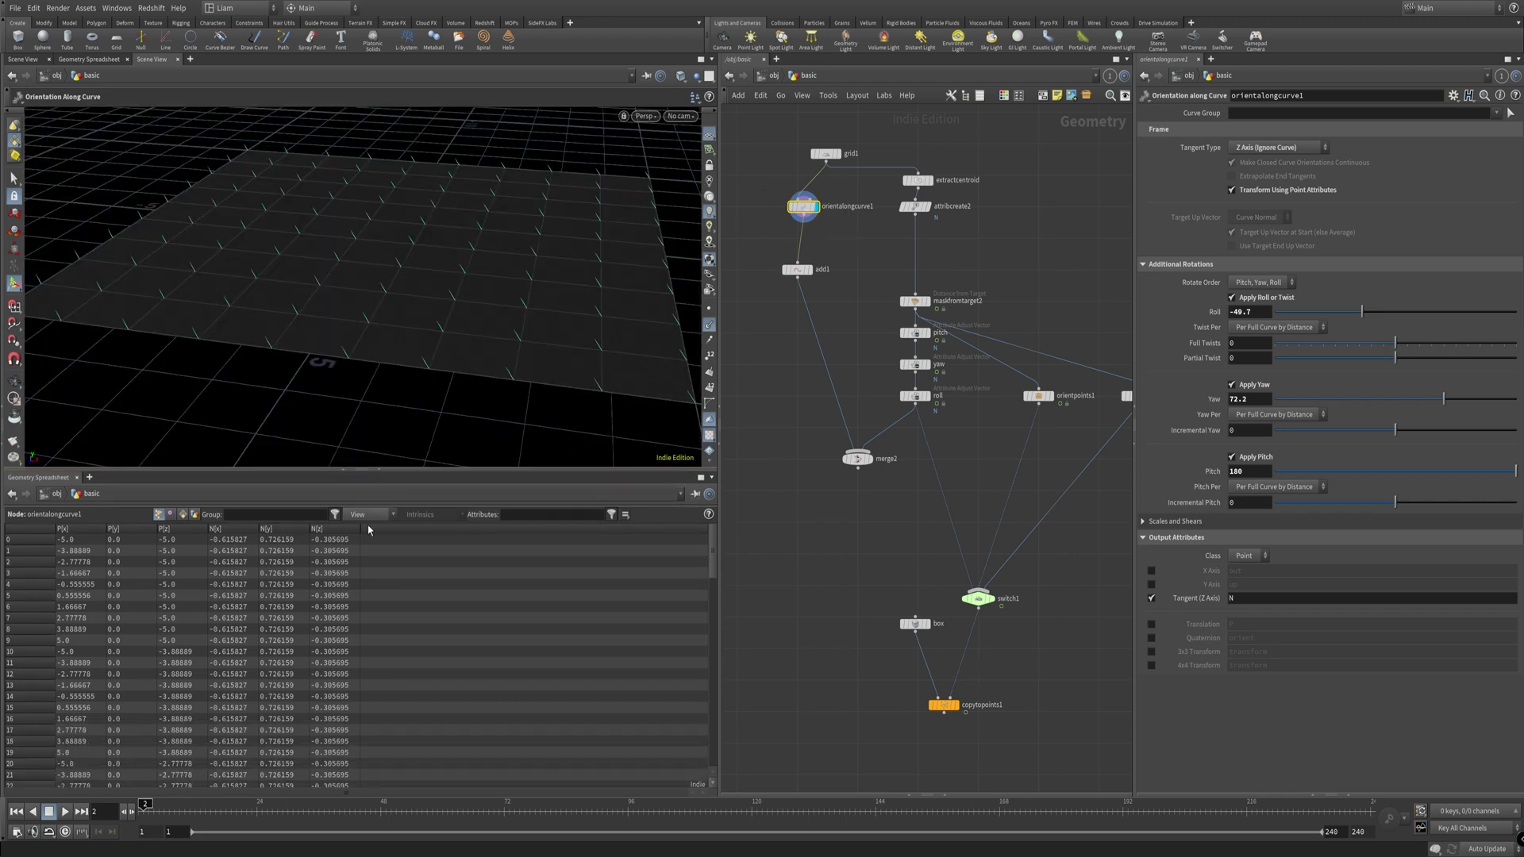
# Step: Preview the Y Axis output on orientalongcurve1 while setting roll to -71.1, turn that output off, and set yaw to 91.8 and pitch to -147.4
pyautogui.click(1152, 585)
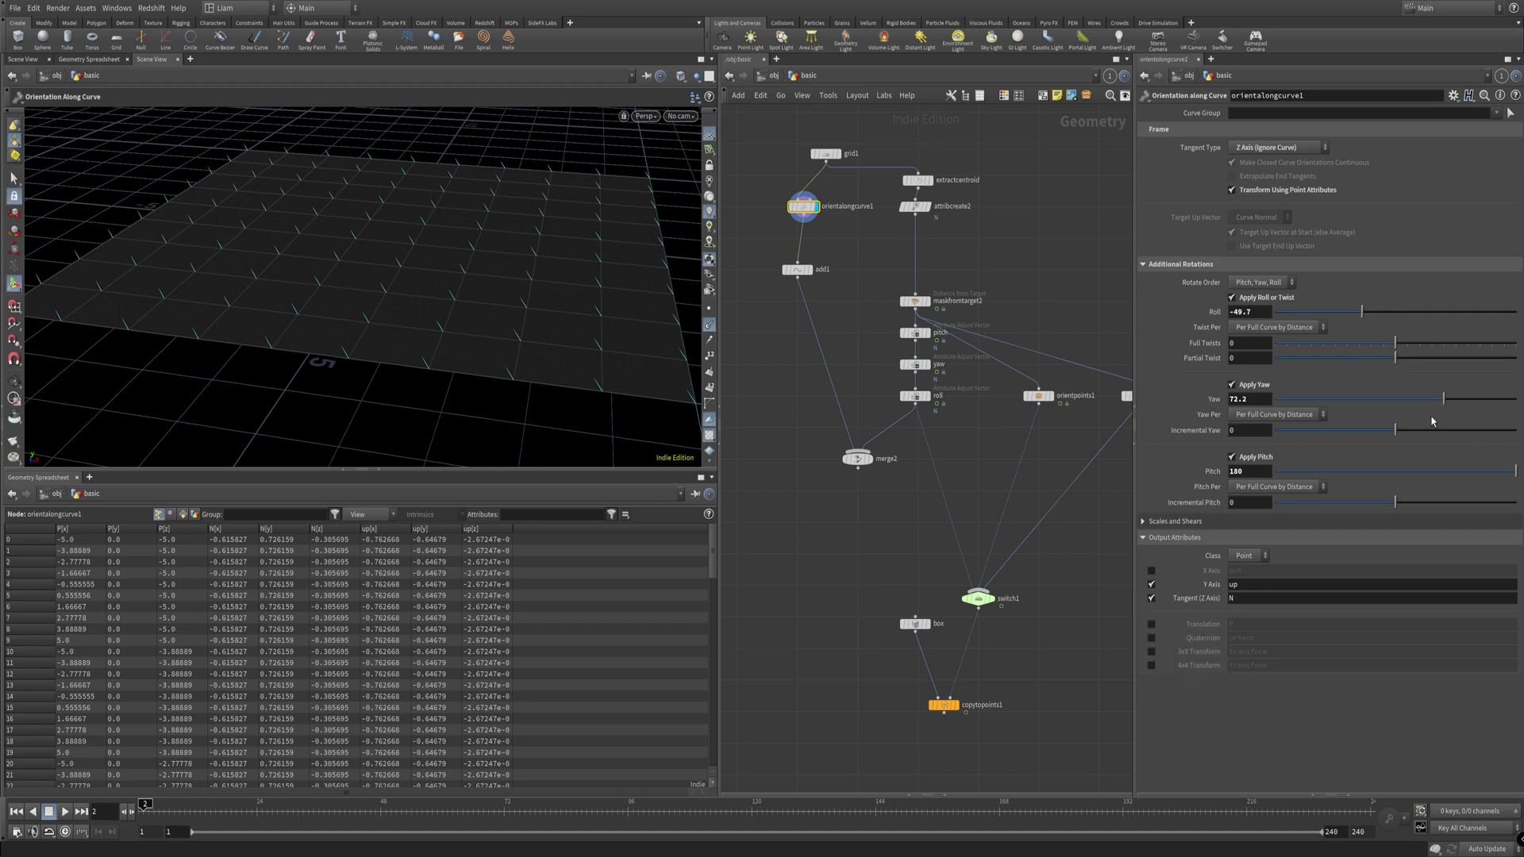
pyautogui.moveTo(1362, 312)
pyautogui.mouseDown()
pyautogui.moveTo(1322, 313)
pyautogui.moveTo(1378, 312)
pyautogui.moveTo(1324, 310)
pyautogui.moveTo(1367, 312)
pyautogui.moveTo(1348, 312)
pyautogui.mouseUp()
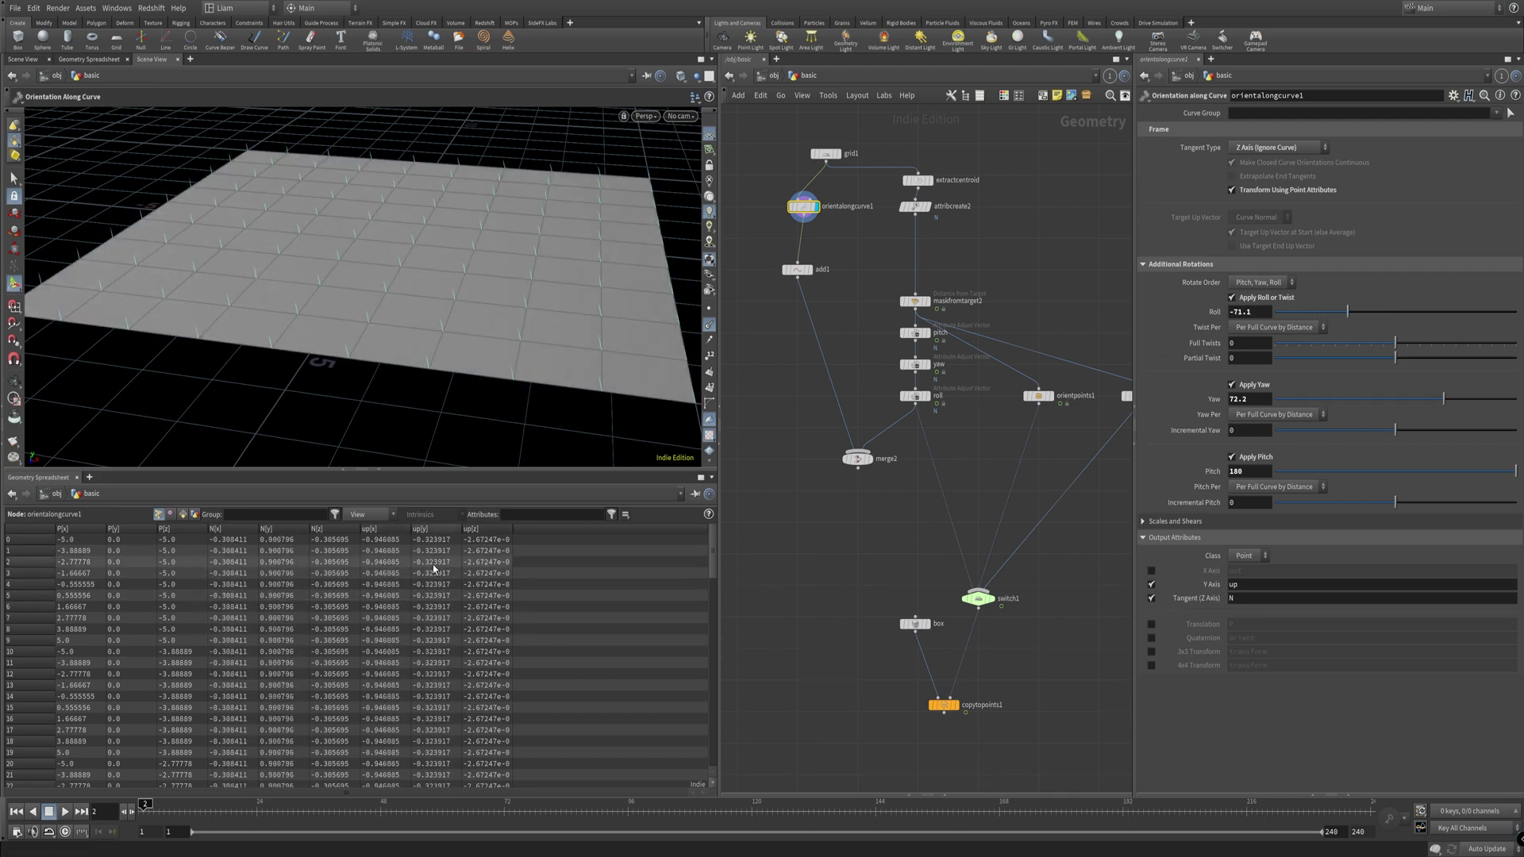
pyautogui.click(1152, 584)
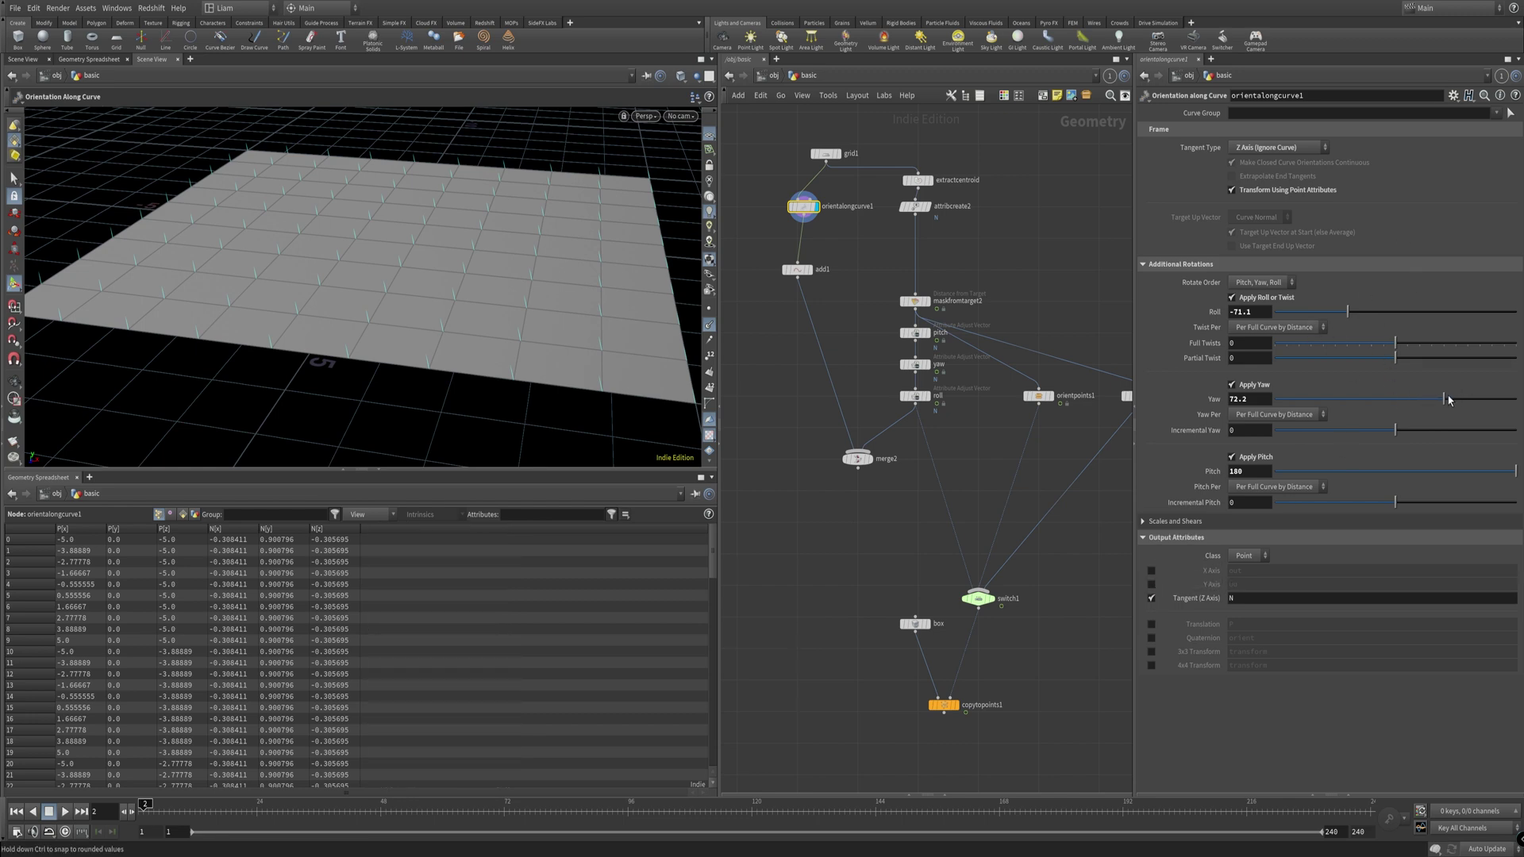
pyautogui.moveTo(1446, 397)
pyautogui.mouseDown()
pyautogui.moveTo(1359, 399)
pyautogui.moveTo(1457, 398)
pyautogui.mouseUp()
pyautogui.moveTo(1454, 470); pyautogui.dragTo(1300, 483)
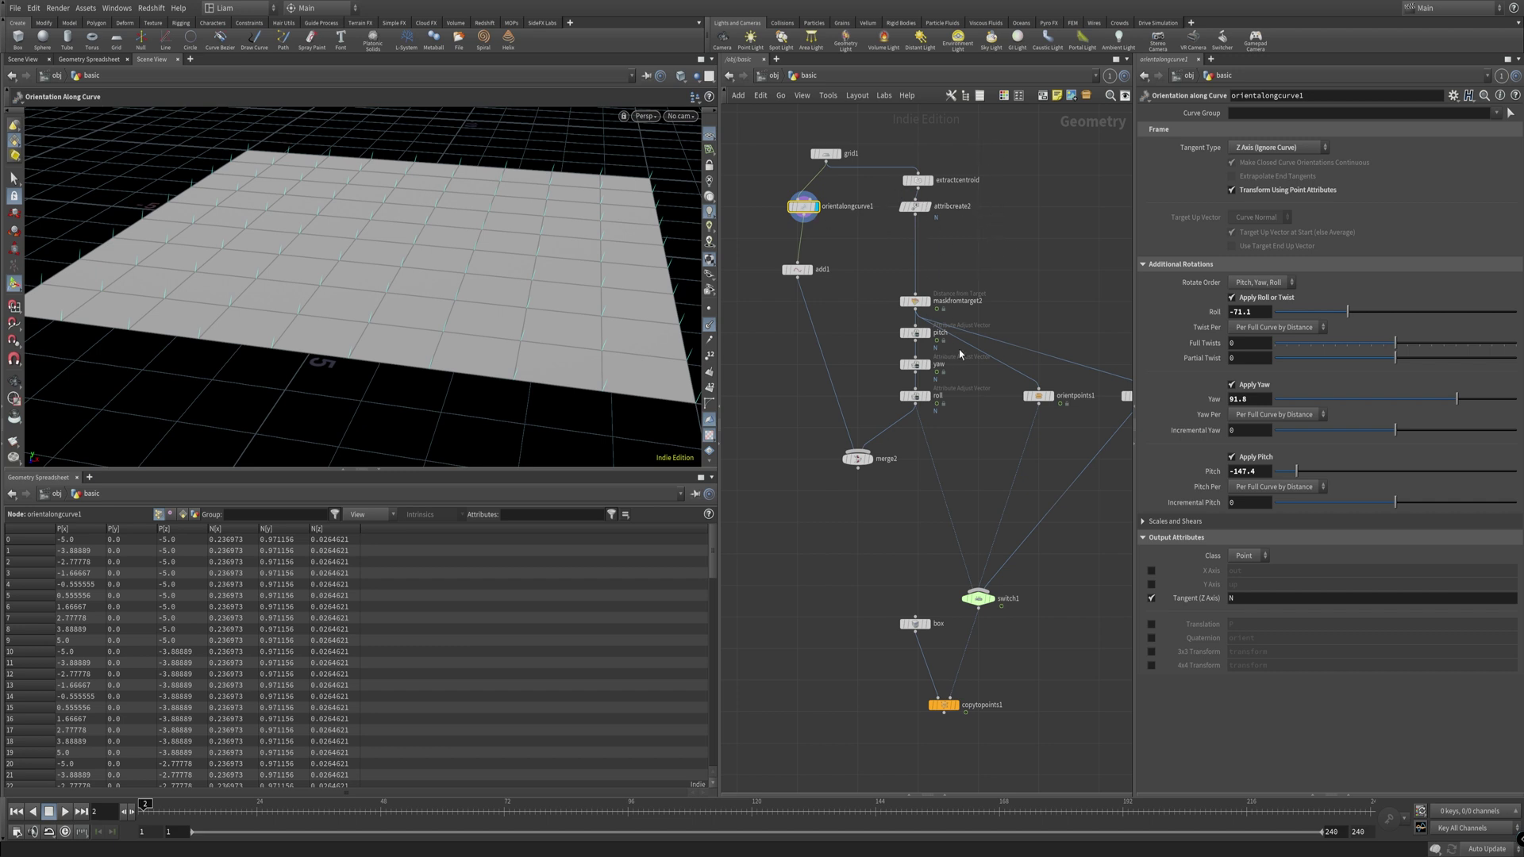
# Step: Review the adjustment and operation choices of the pitch node, keeping Direction Only and Rotate
pyautogui.click(916, 332)
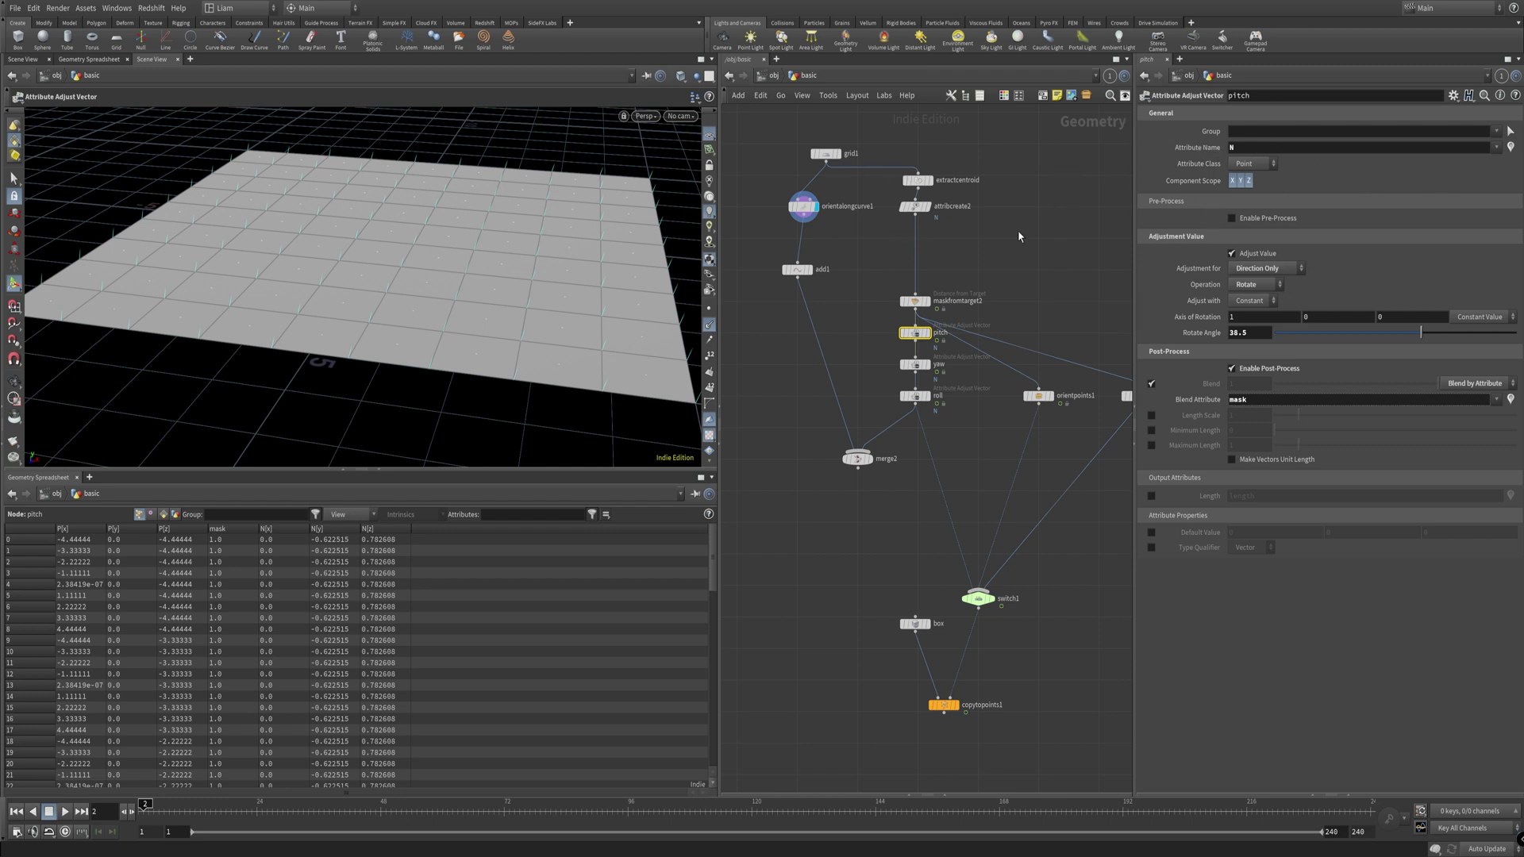
pyautogui.click(1270, 270)
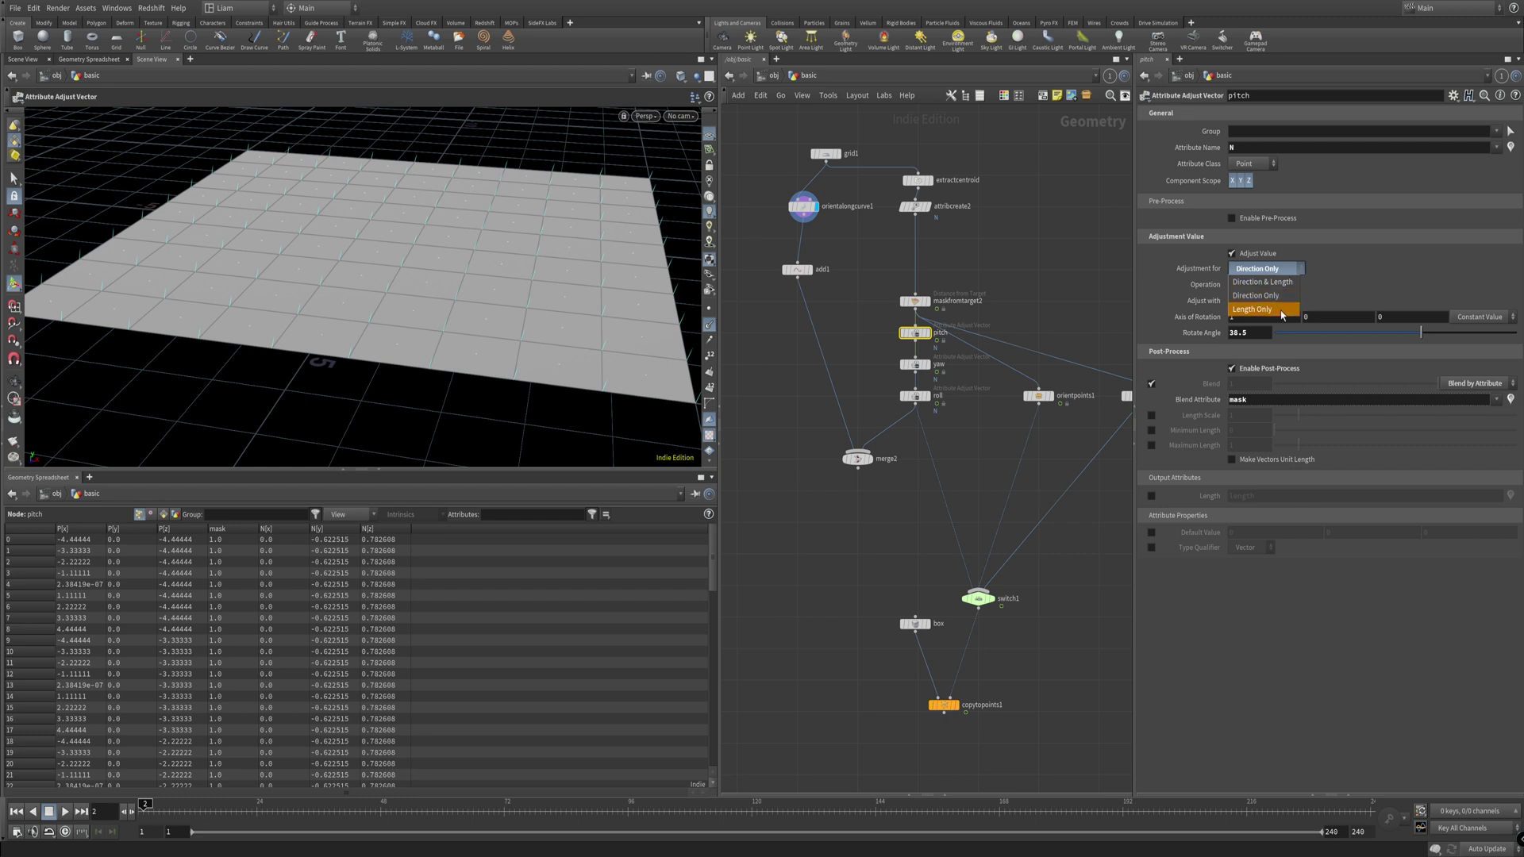
pyautogui.click(1260, 295)
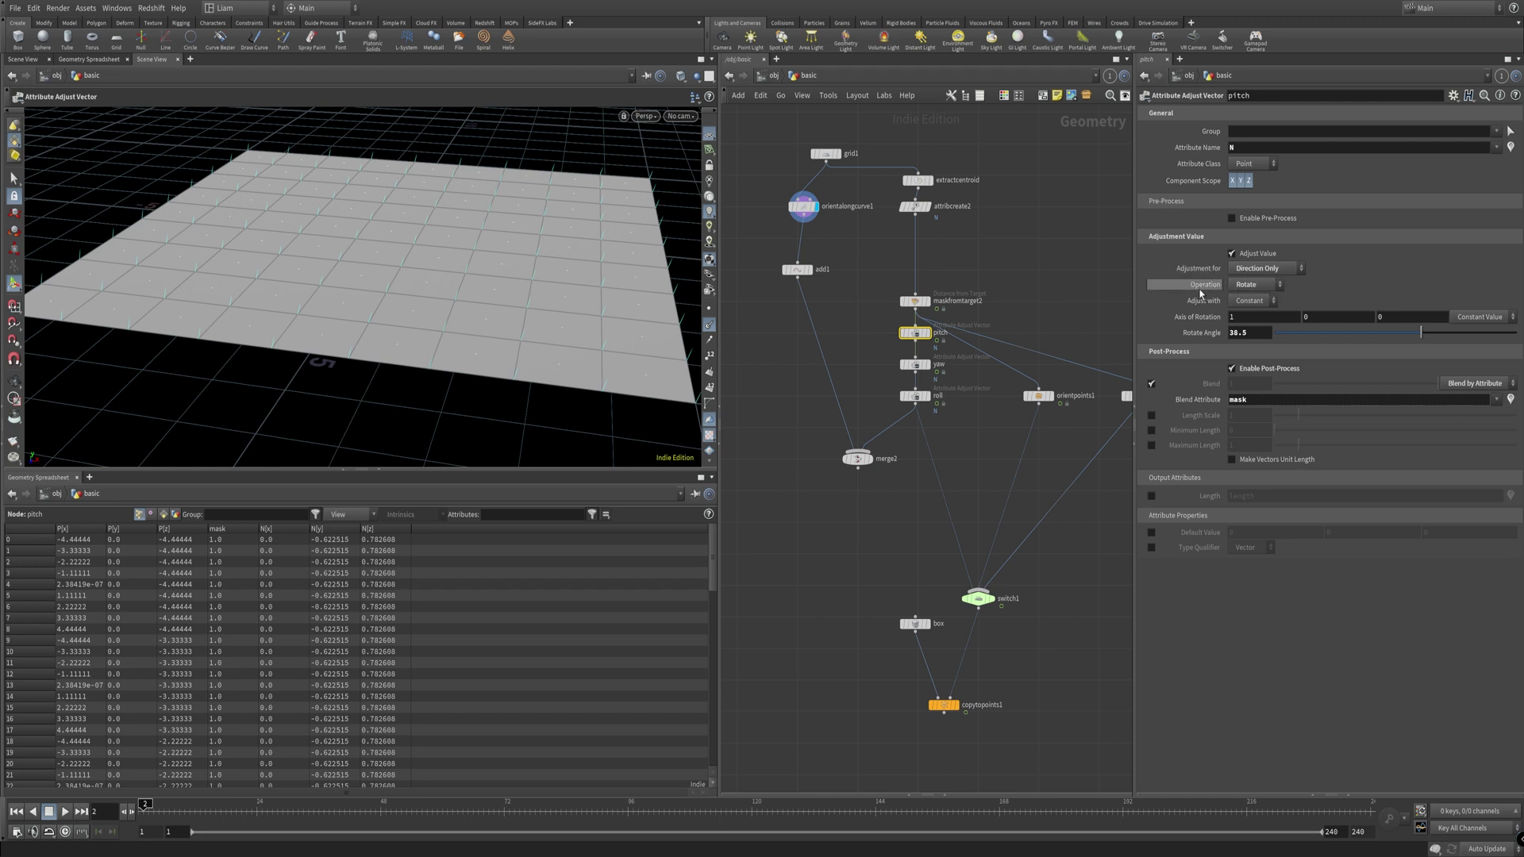
pyautogui.click(1271, 291)
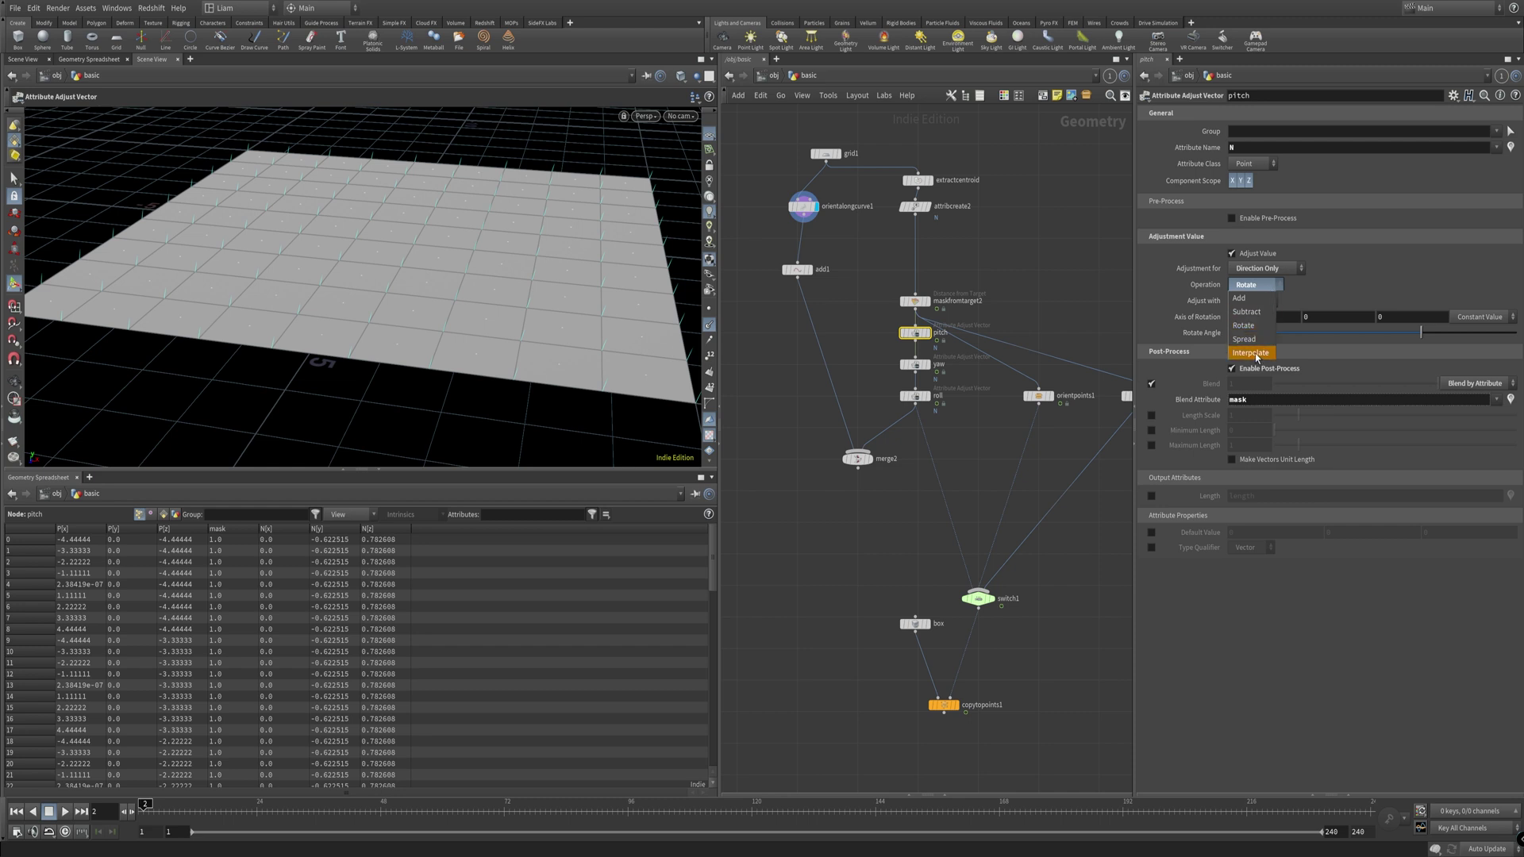
pyautogui.click(1258, 326)
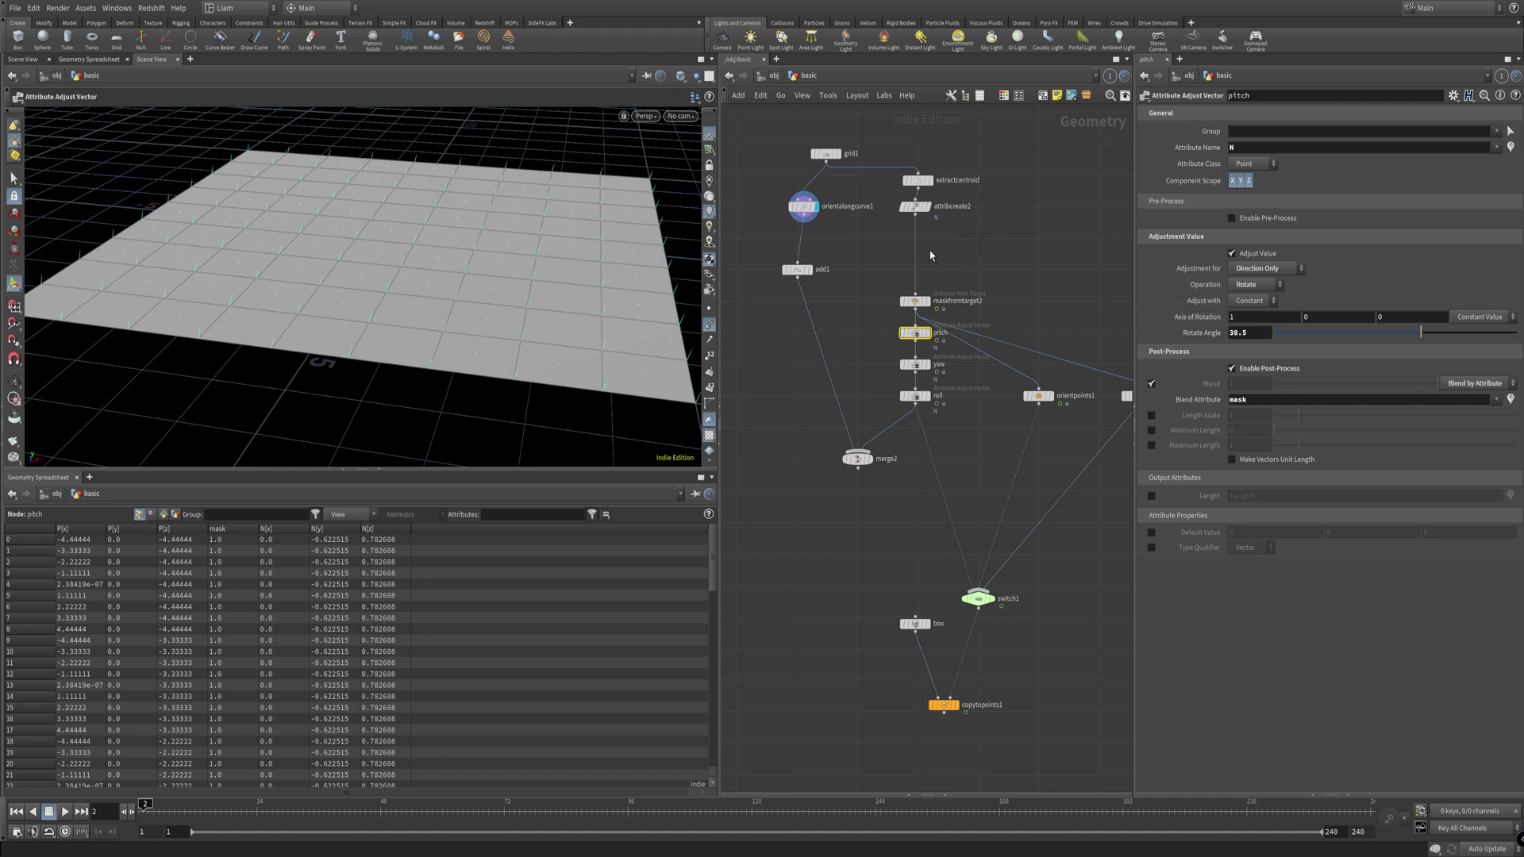
# Step: Compare the parameters and point attributes of orientalongcurve1, pitch, maskfromtarget2 and the MOPs Transform Modifier
pyautogui.moveTo(842, 239); pyautogui.dragTo(759, 185)
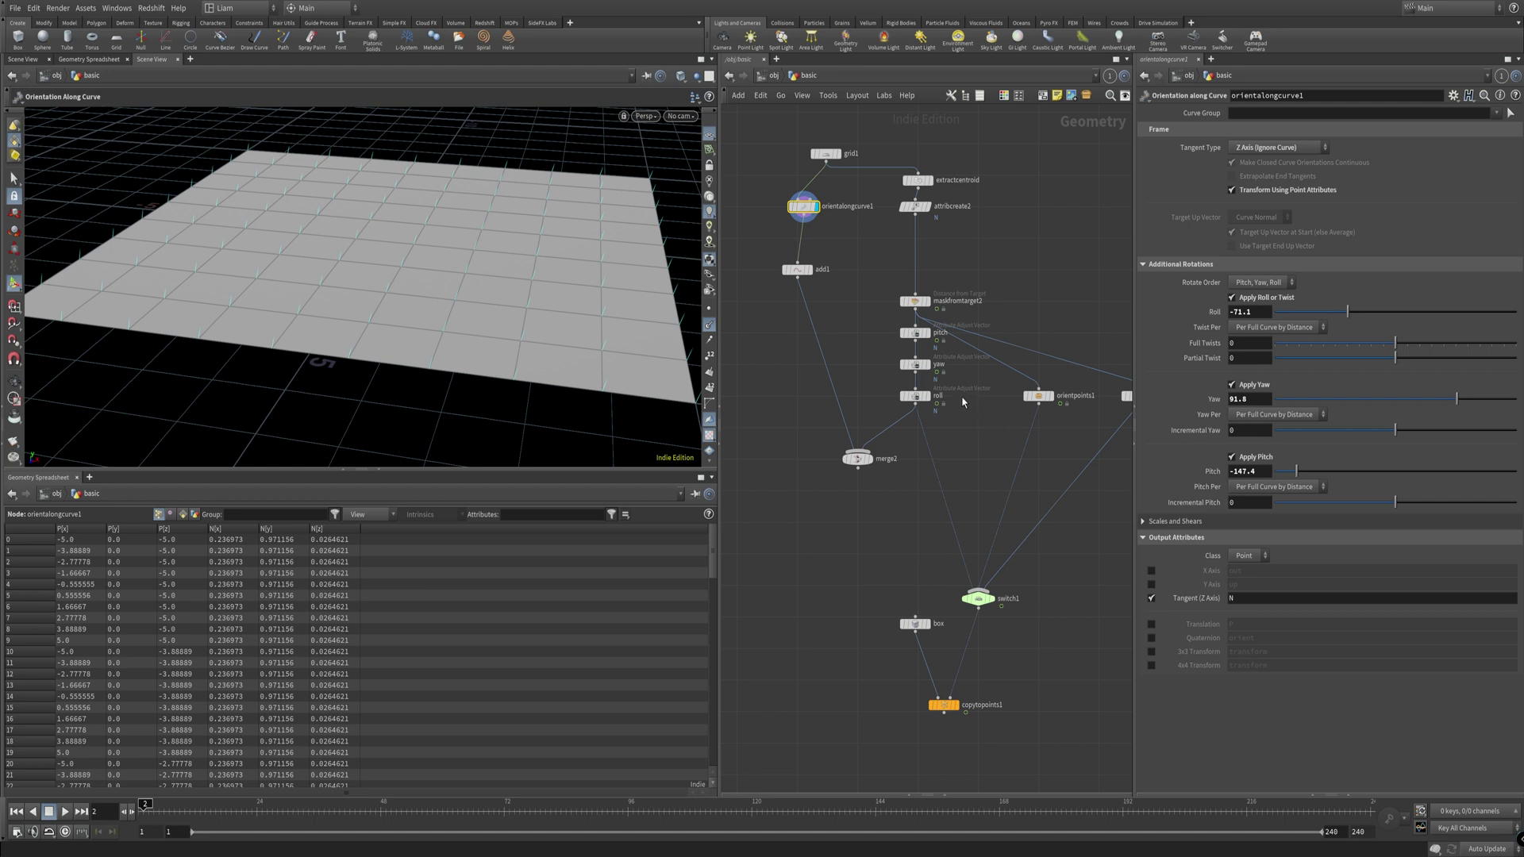
pyautogui.click(917, 334)
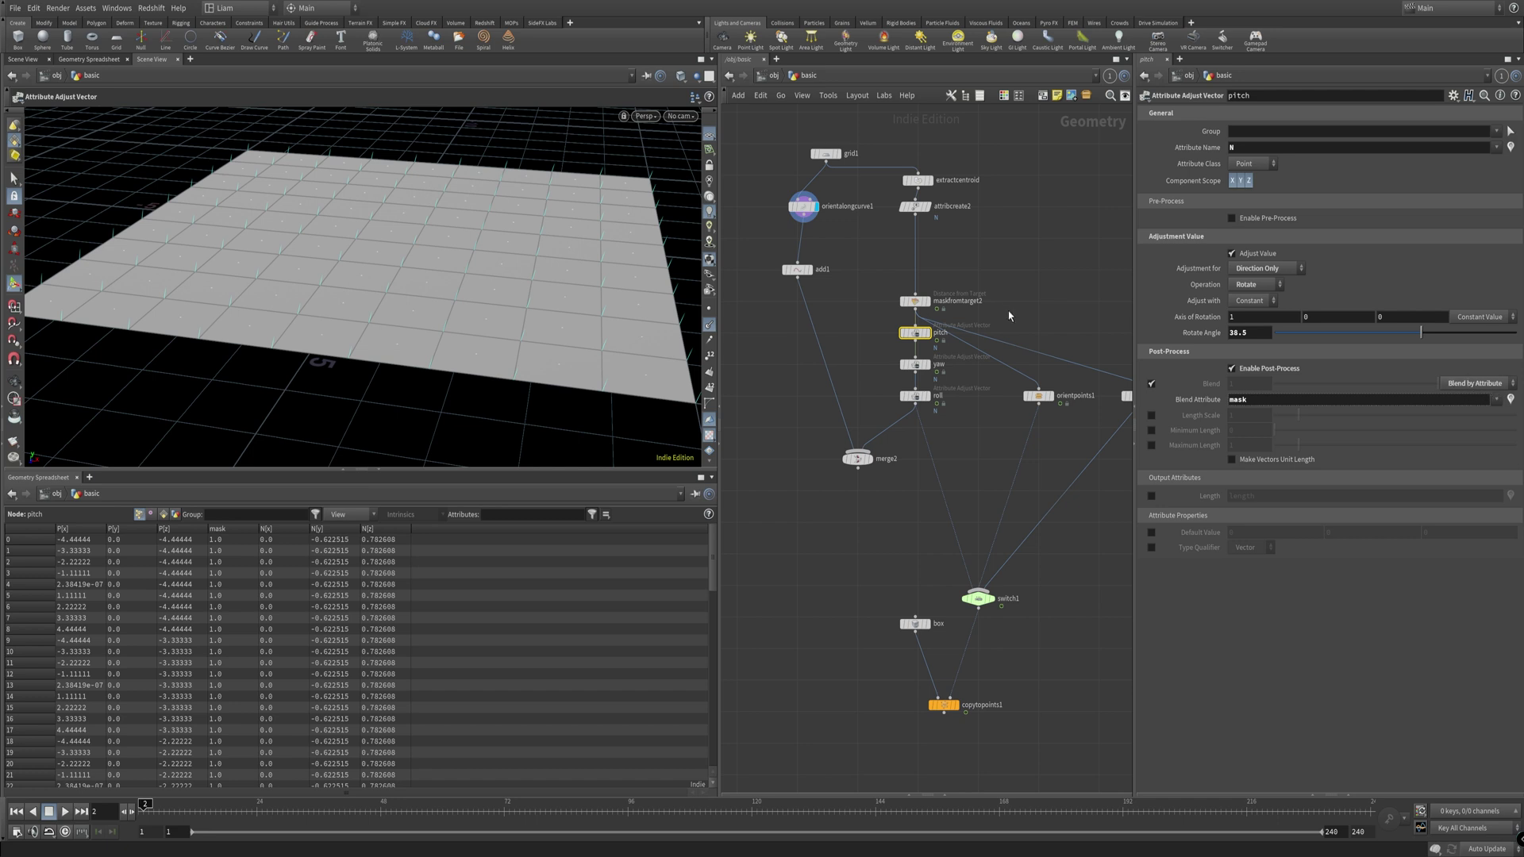
pyautogui.click(919, 303)
pyautogui.moveTo(1092, 323); pyautogui.dragTo(1045, 318, button='middle')
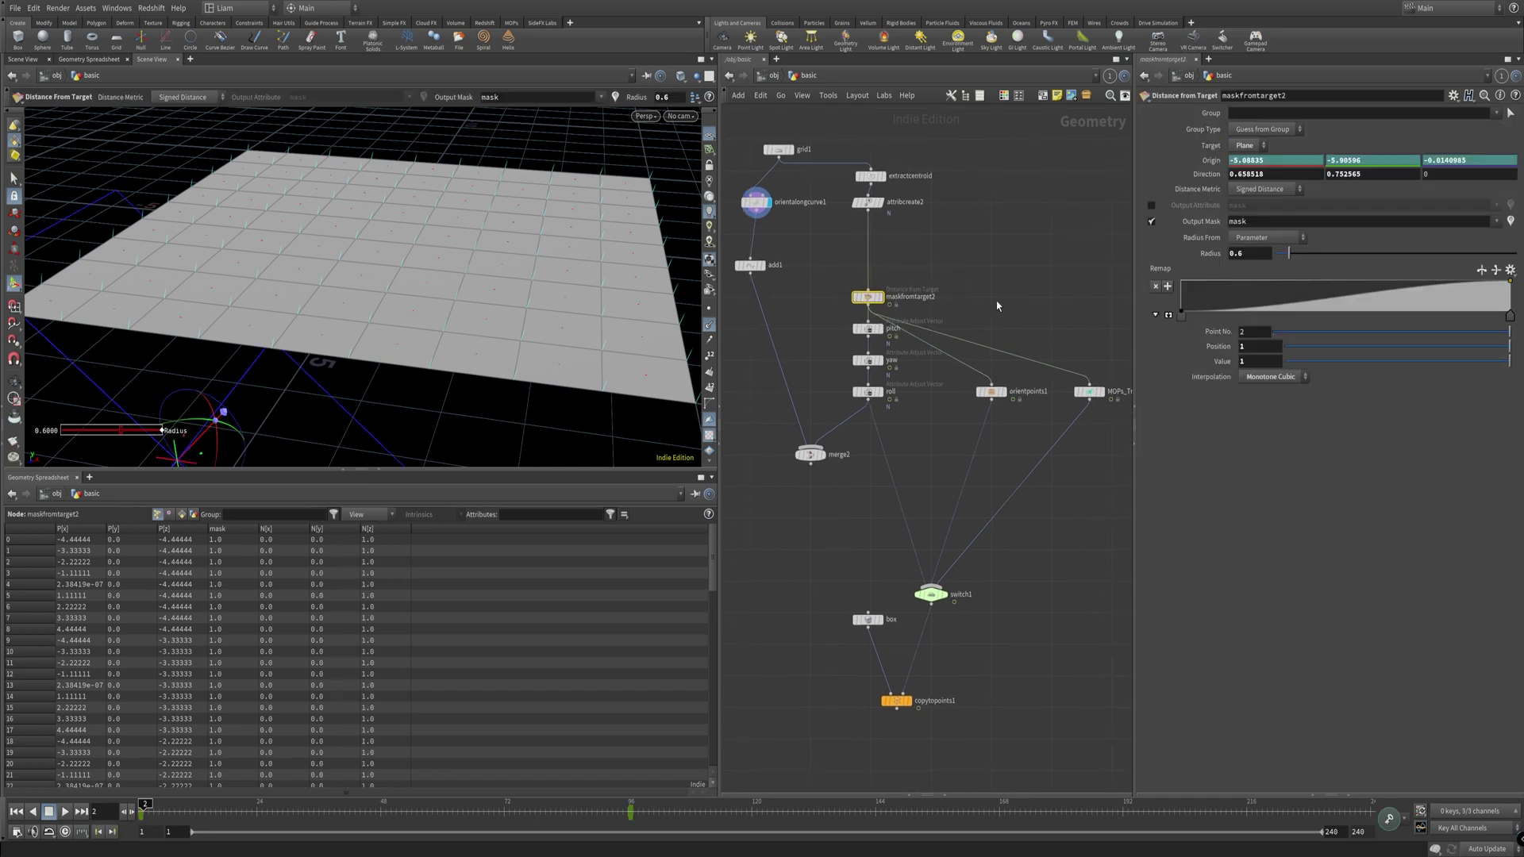
pyautogui.click(1092, 393)
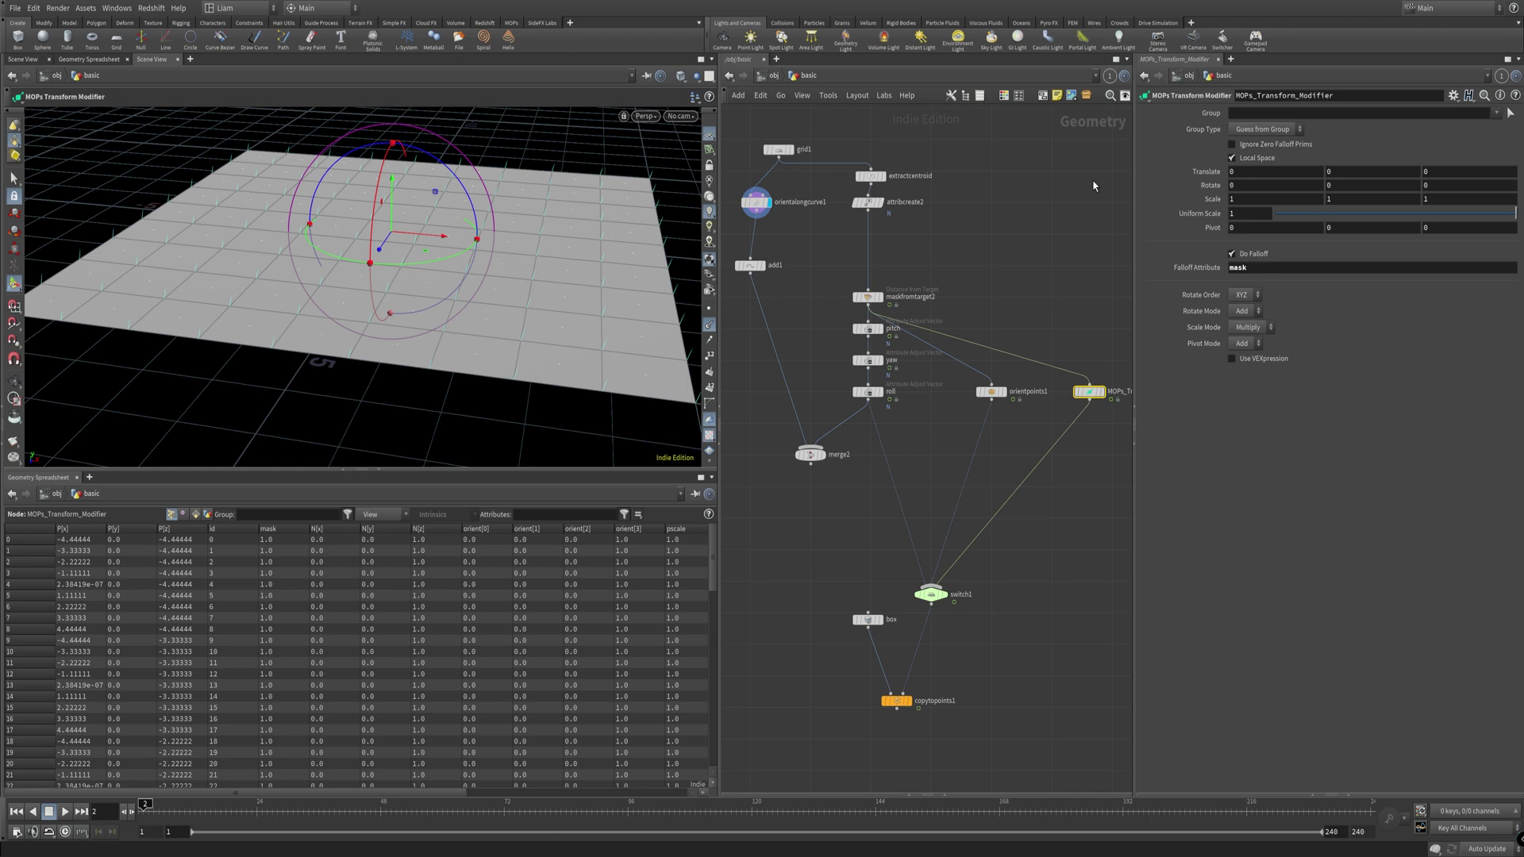
pyautogui.click(867, 328)
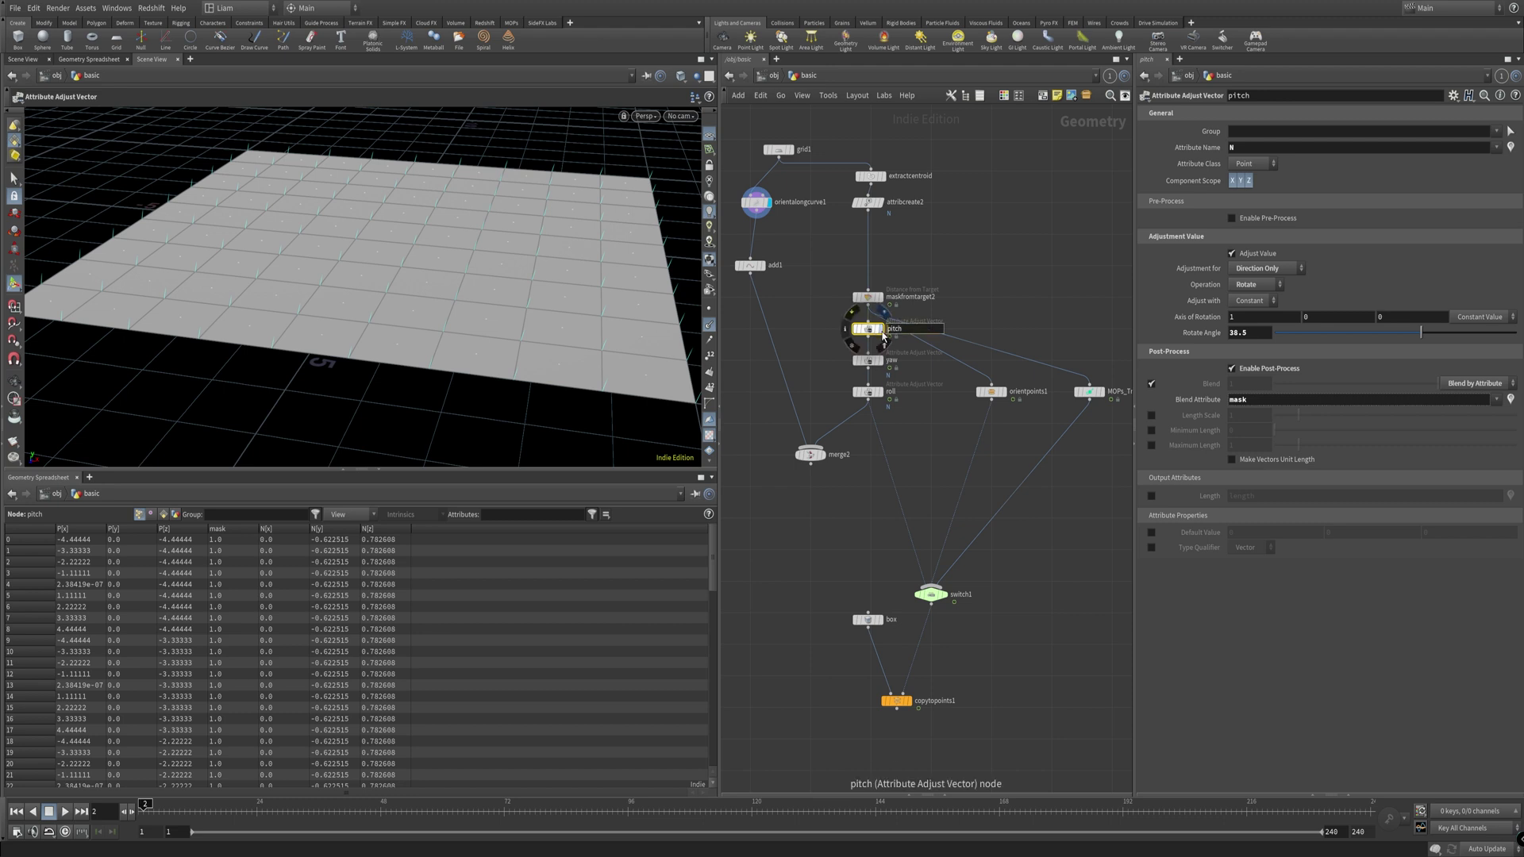
# Step: Compare the settings and point attributes of orientalongcurve1 with the yaw, roll, attribcreate2 and pitch nodes
pyautogui.click(755, 204)
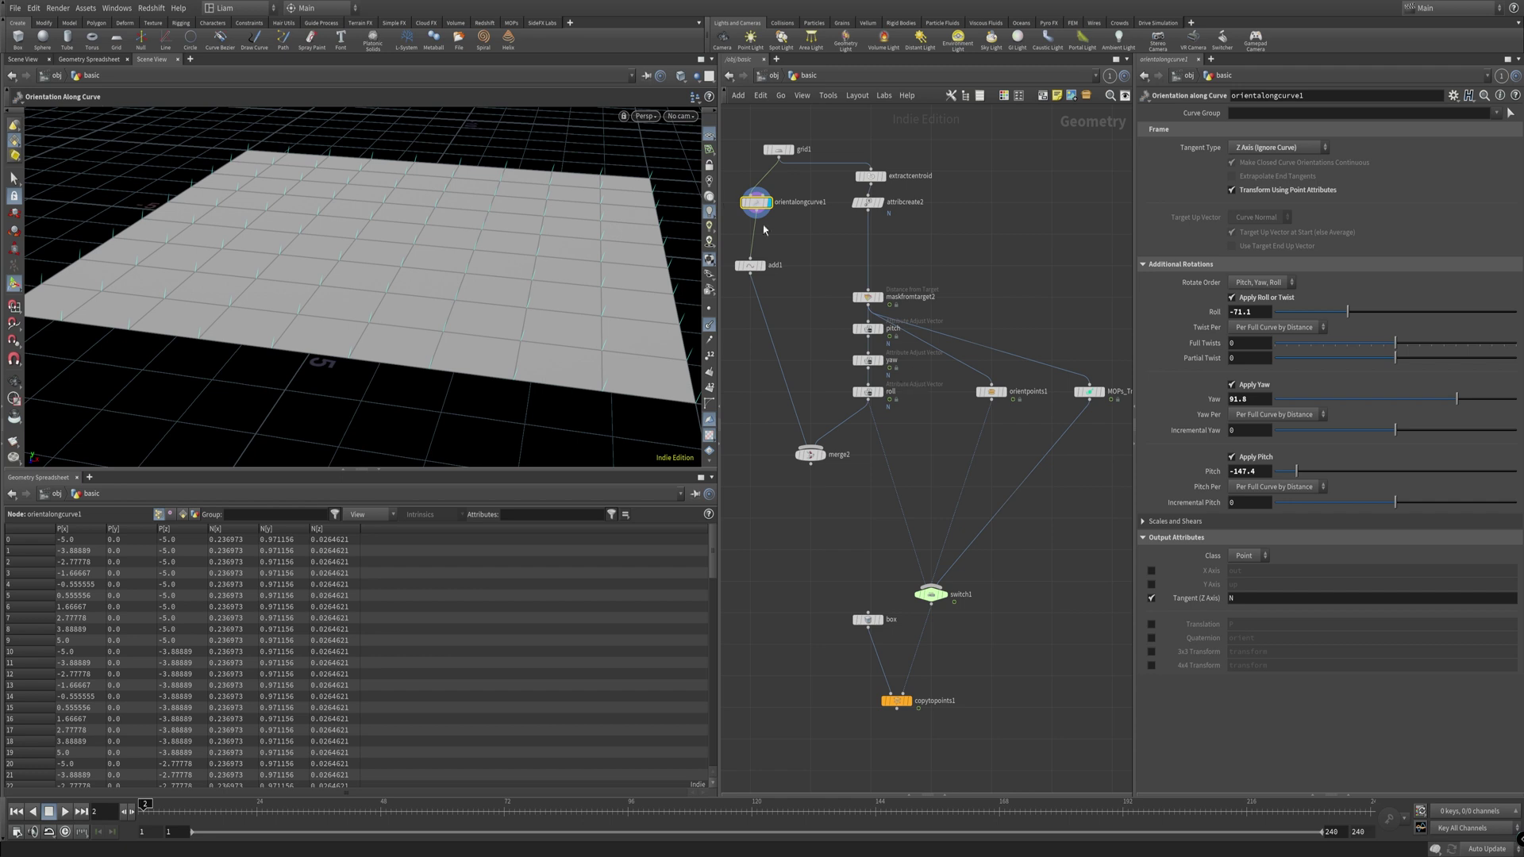
pyautogui.click(870, 361)
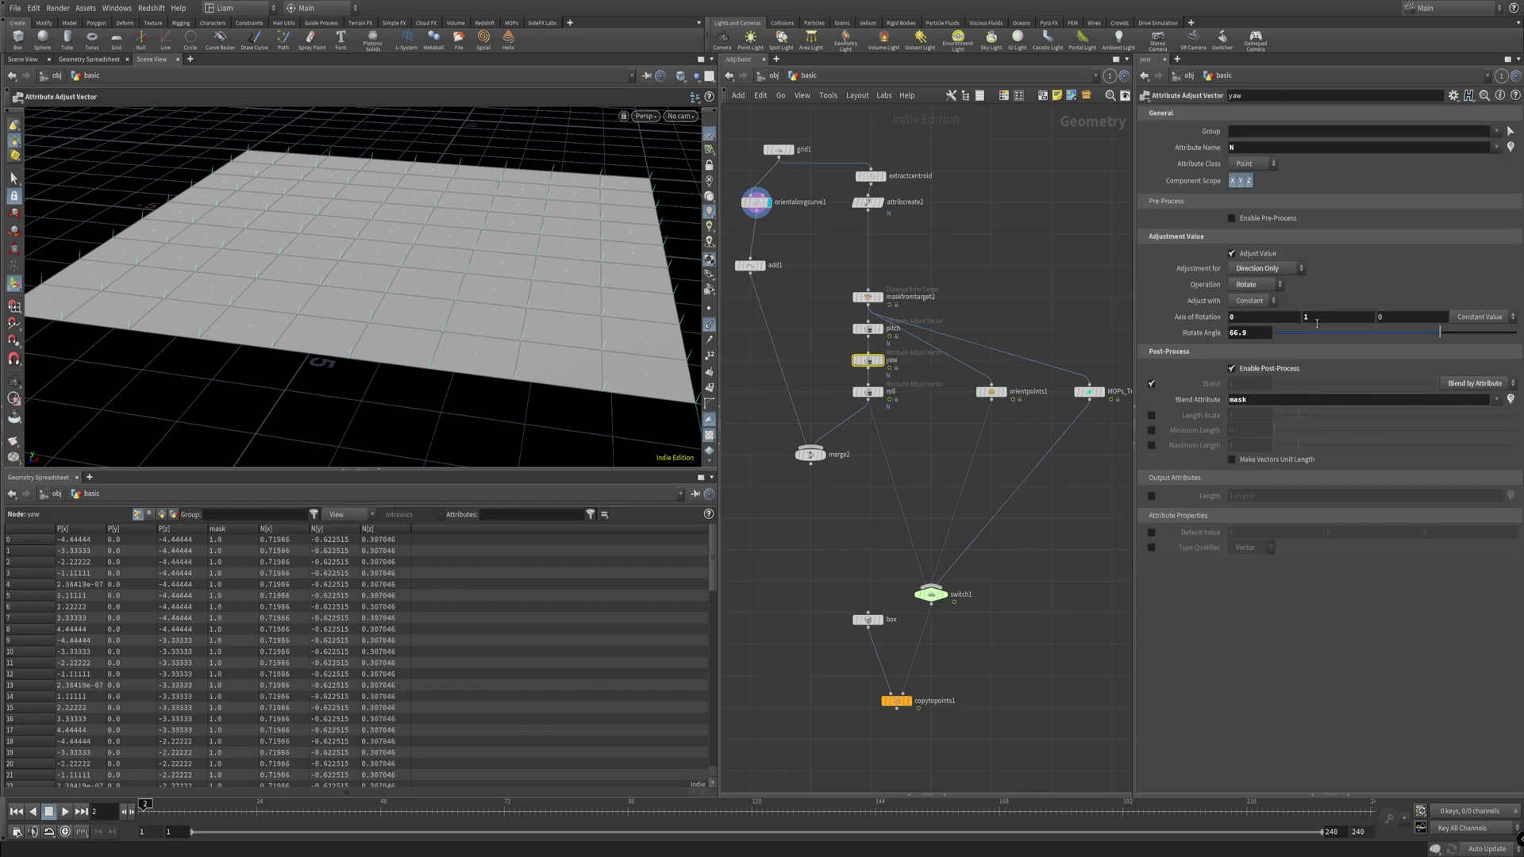
pyautogui.click(871, 393)
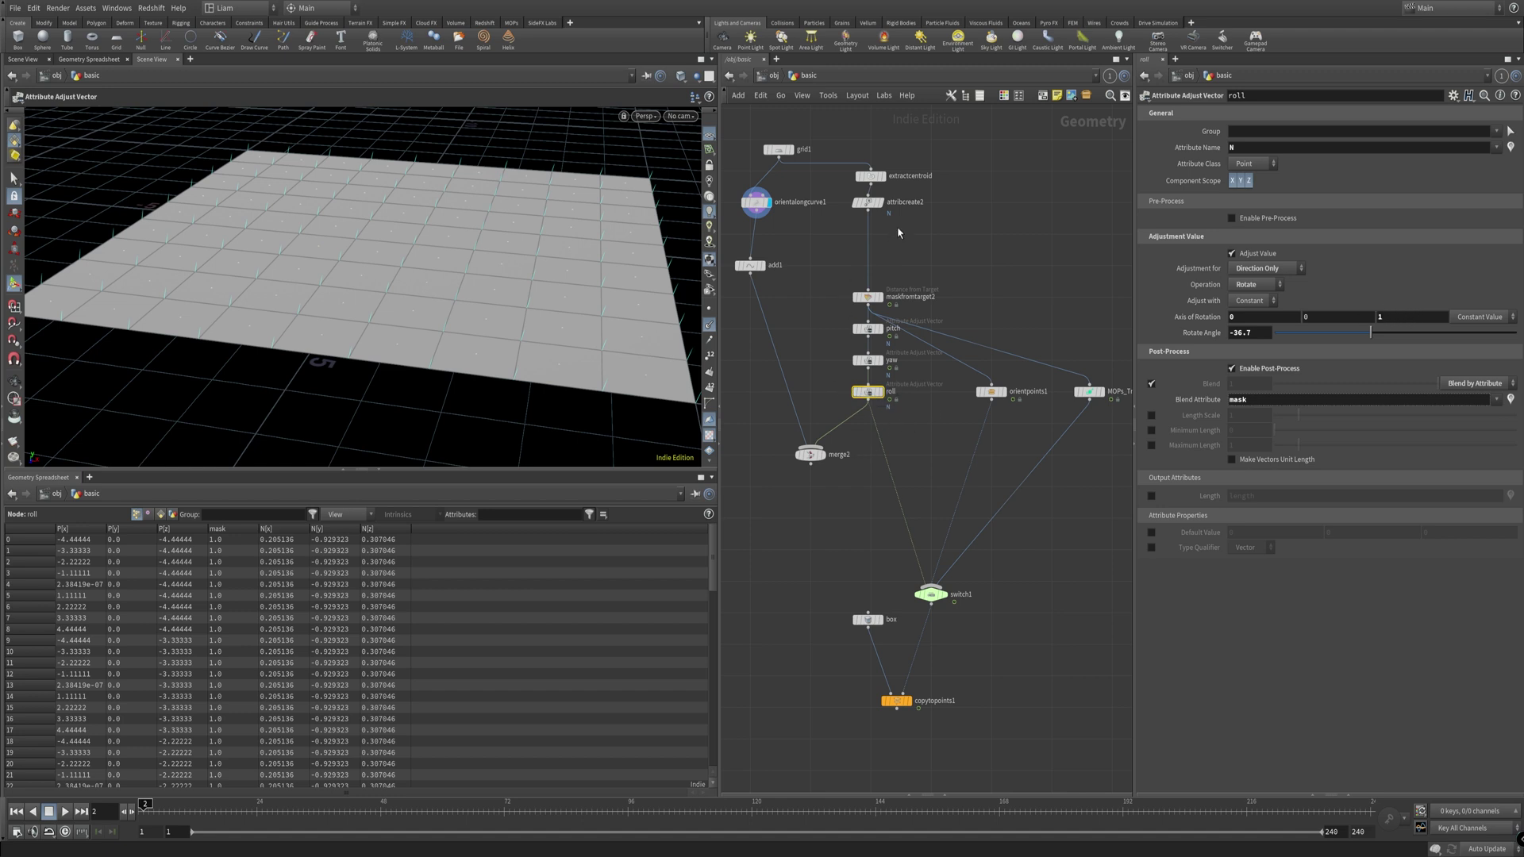
pyautogui.click(857, 201)
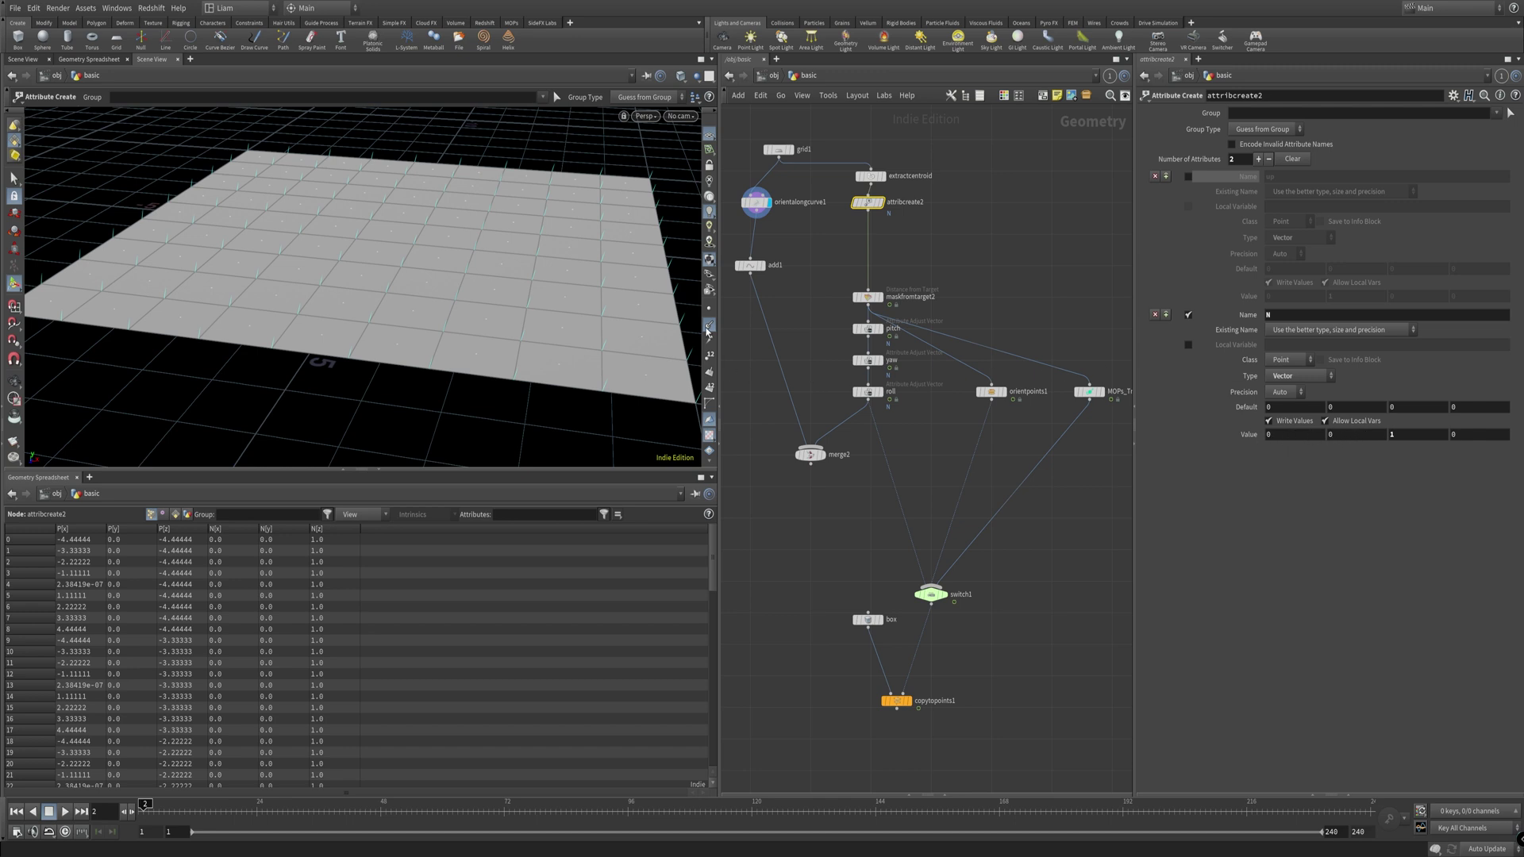
pyautogui.click(869, 329)
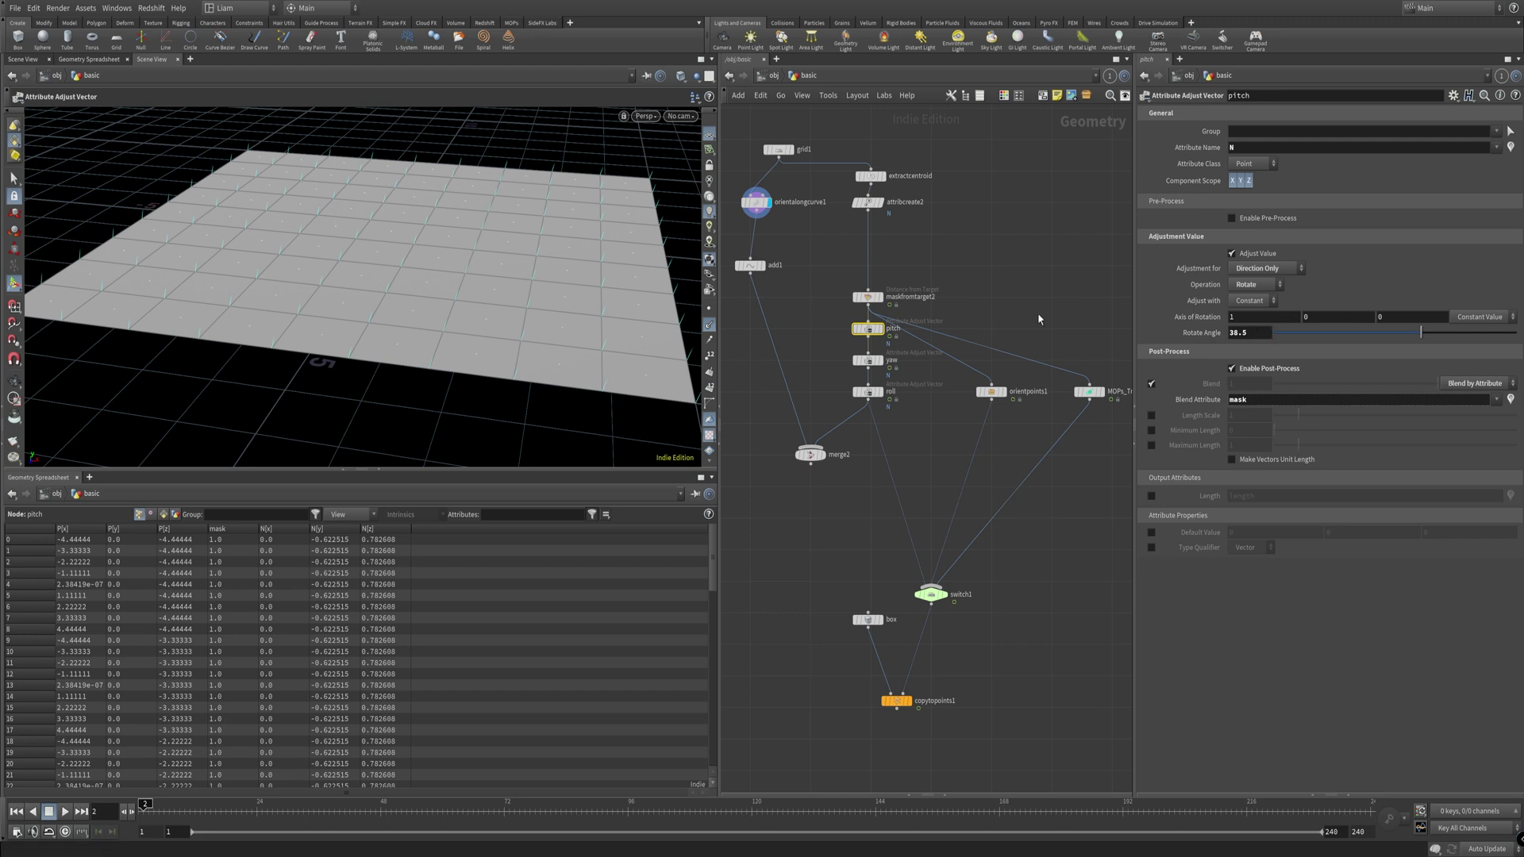
# Step: Preview the up vector attribute in attribcreate2, turn it off again, and return to orientalongcurve1
pyautogui.click(867, 203)
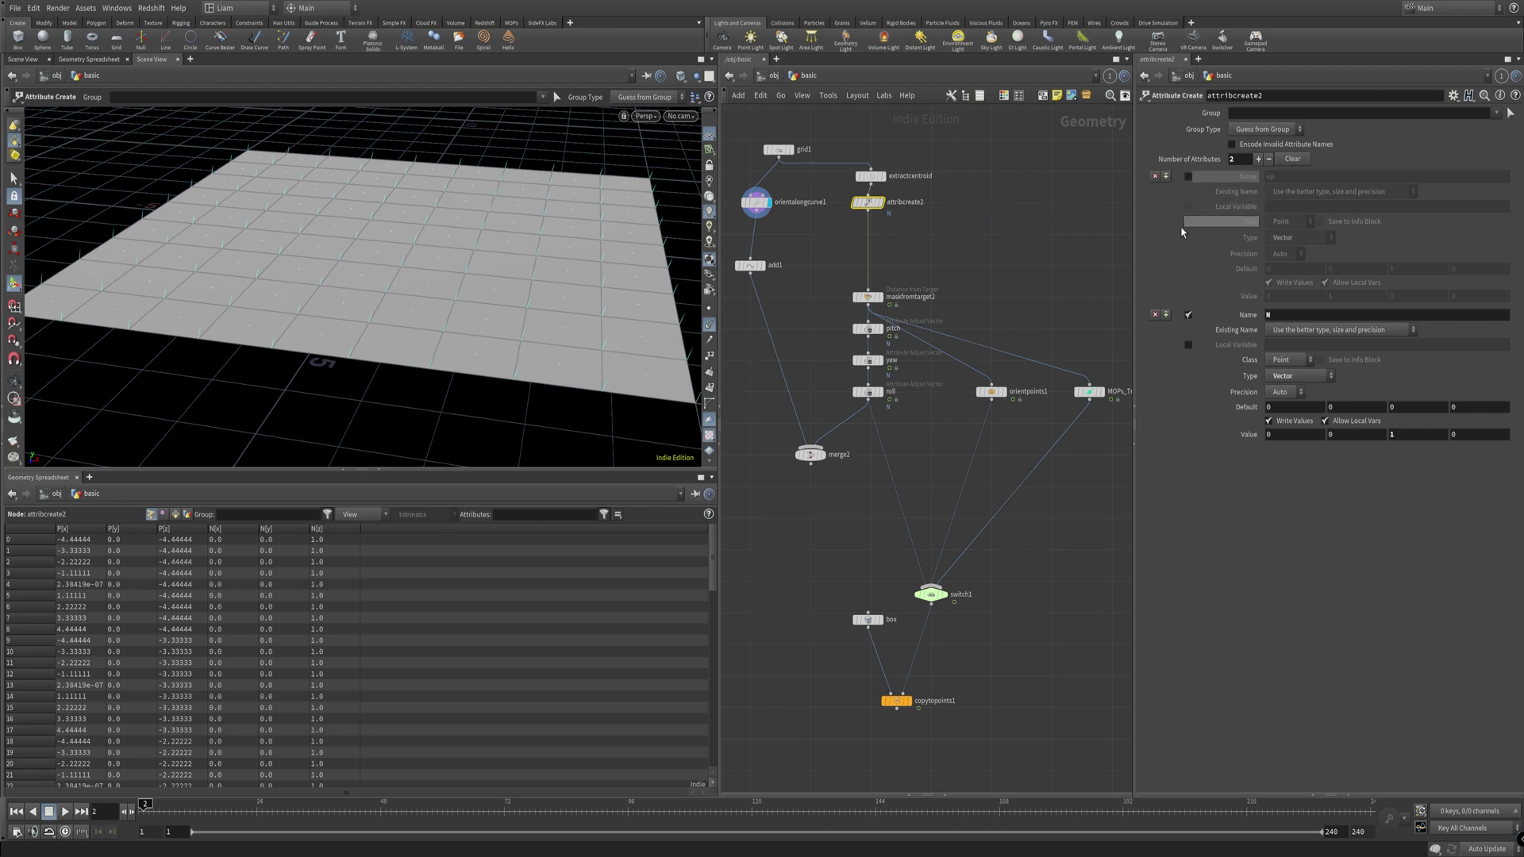
pyautogui.click(1188, 176)
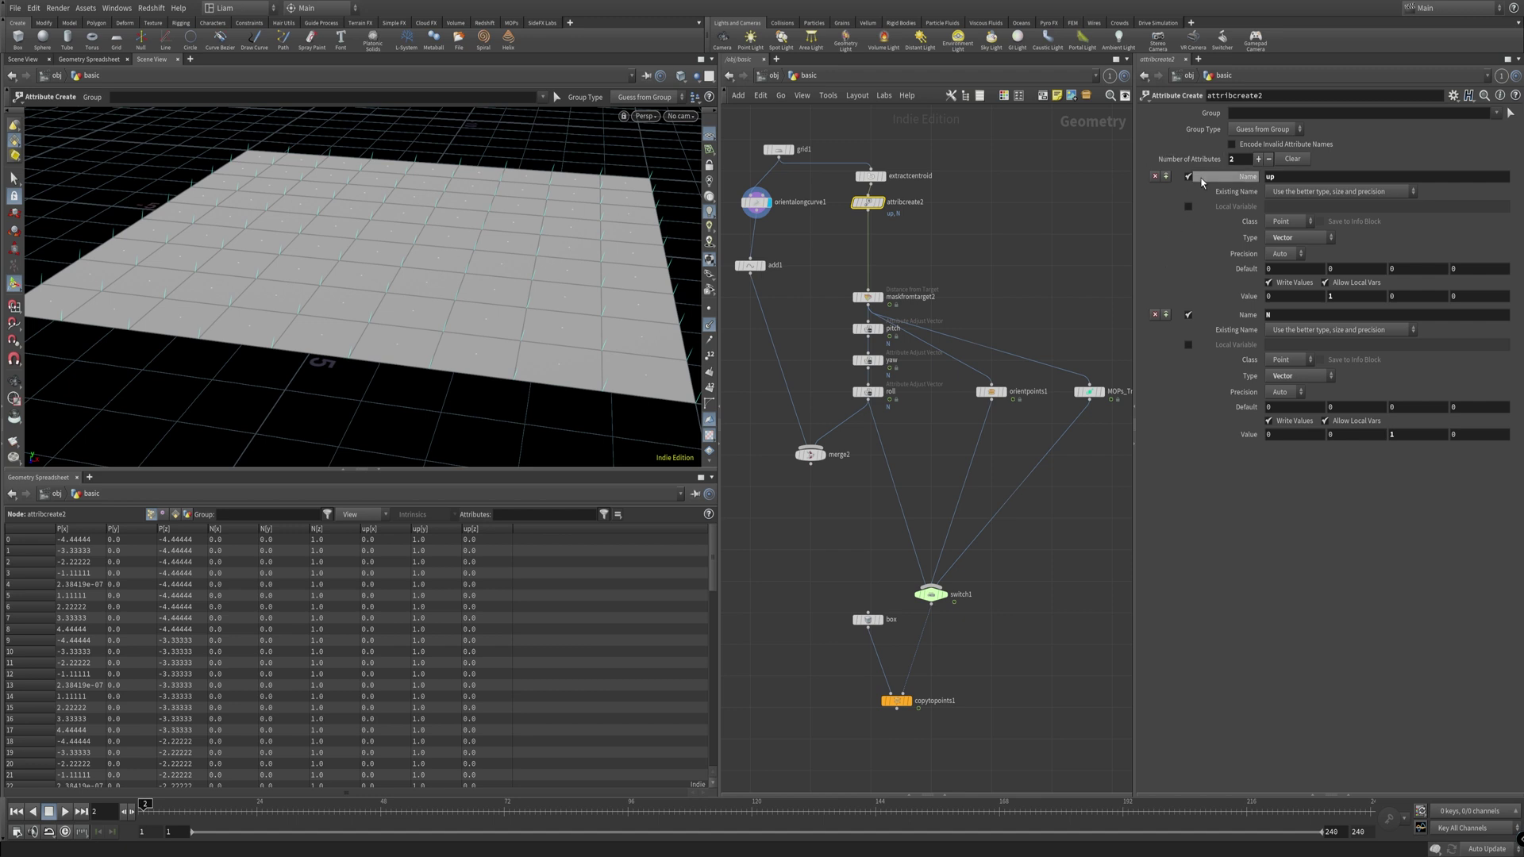
pyautogui.click(1188, 176)
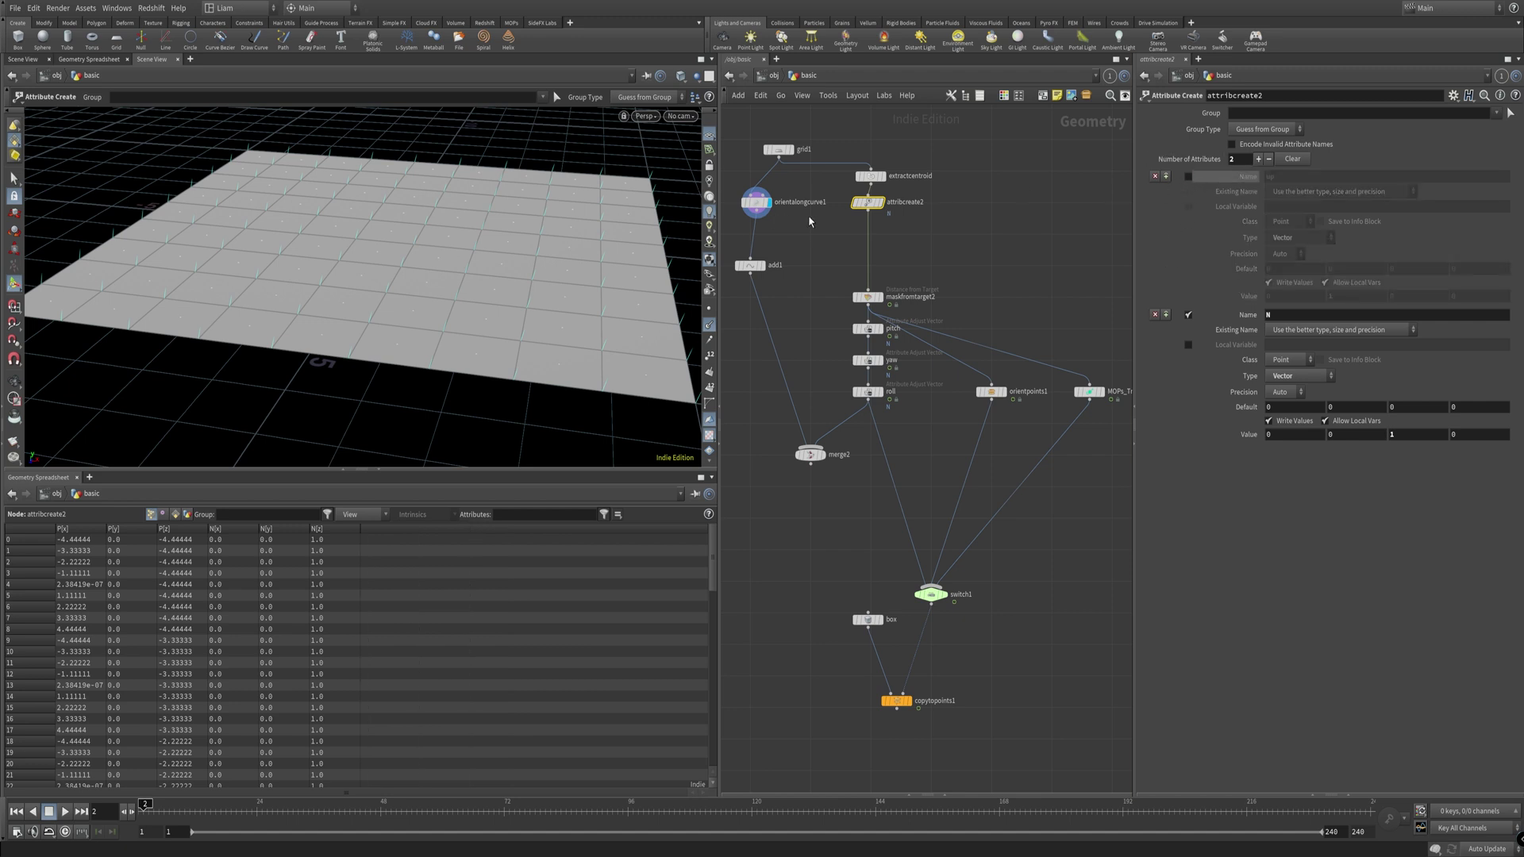
pyautogui.click(757, 203)
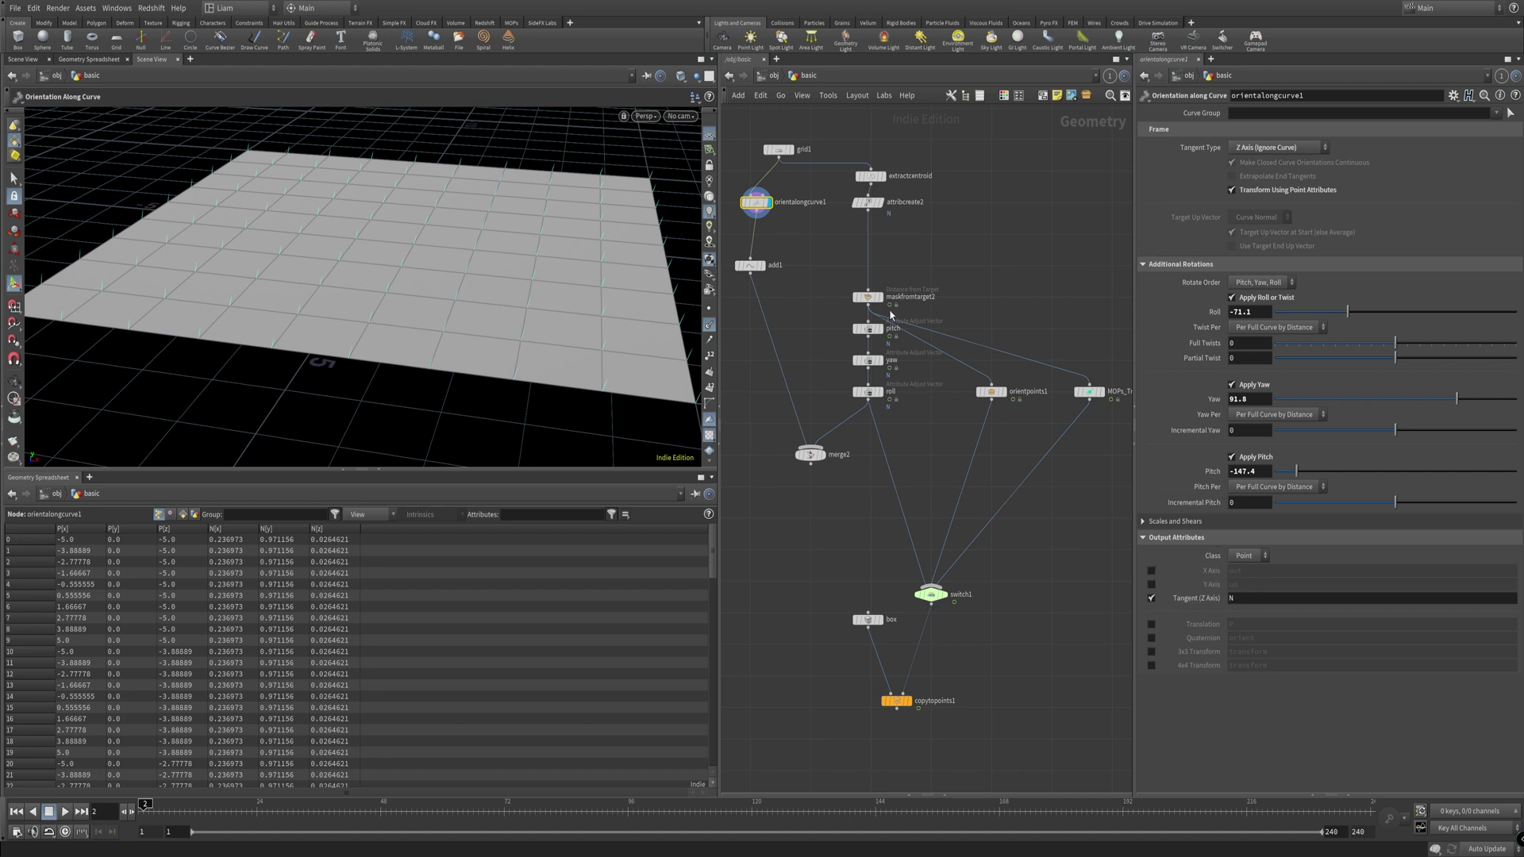
# Step: Display copytopoints1 in an enlarged viewport with the geometry spreadsheet hidden, and set switch1 to input 0
pyautogui.scroll(-3, 944, 250)
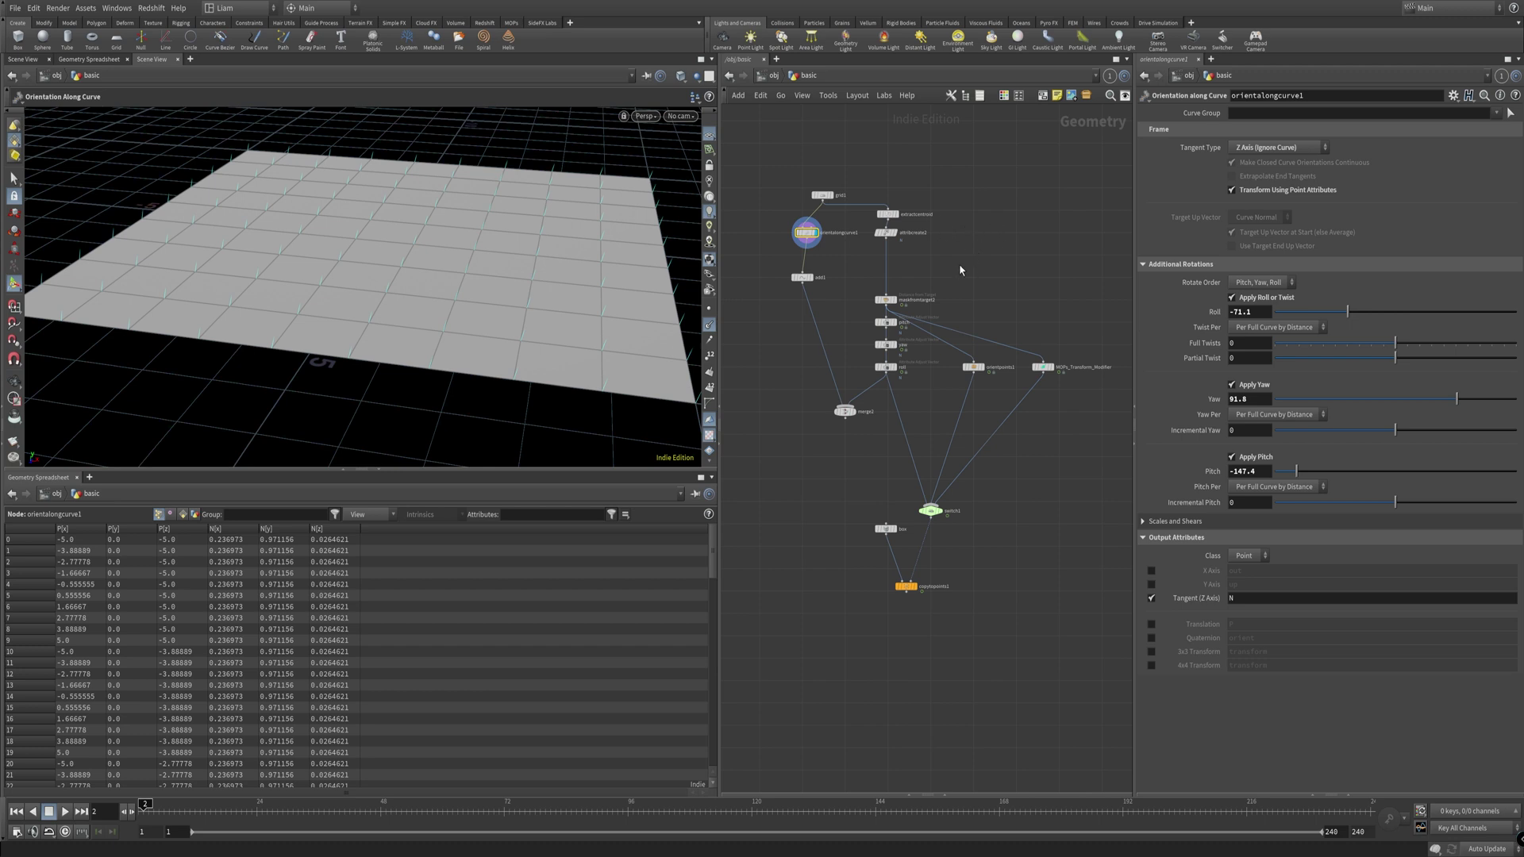
pyautogui.click(919, 590)
pyautogui.click(940, 512)
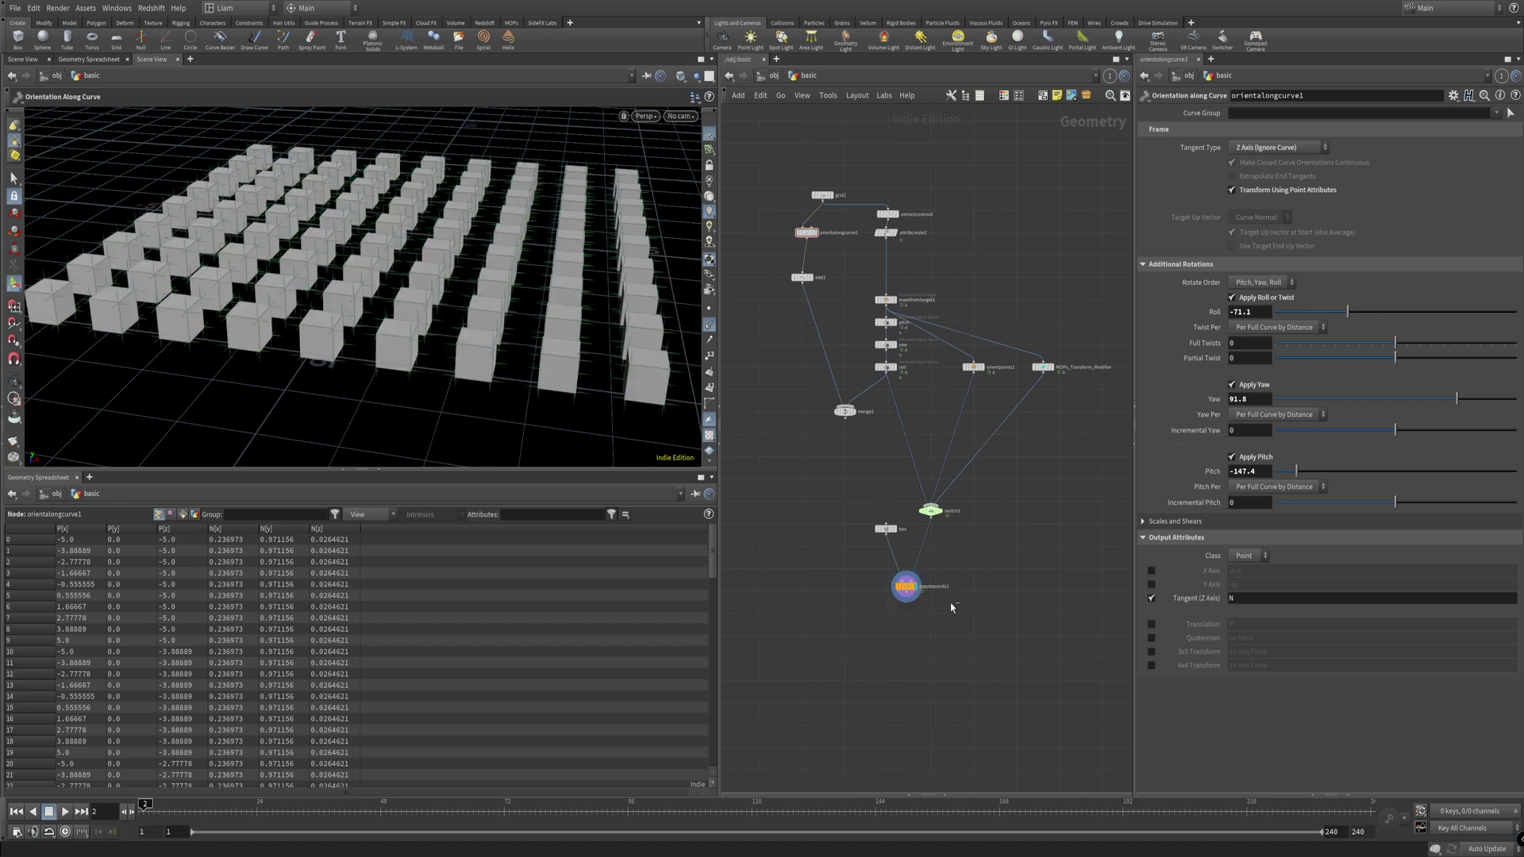
pyautogui.click(380, 470)
pyautogui.moveTo(970, 527); pyautogui.dragTo(1018, 507, button='middle')
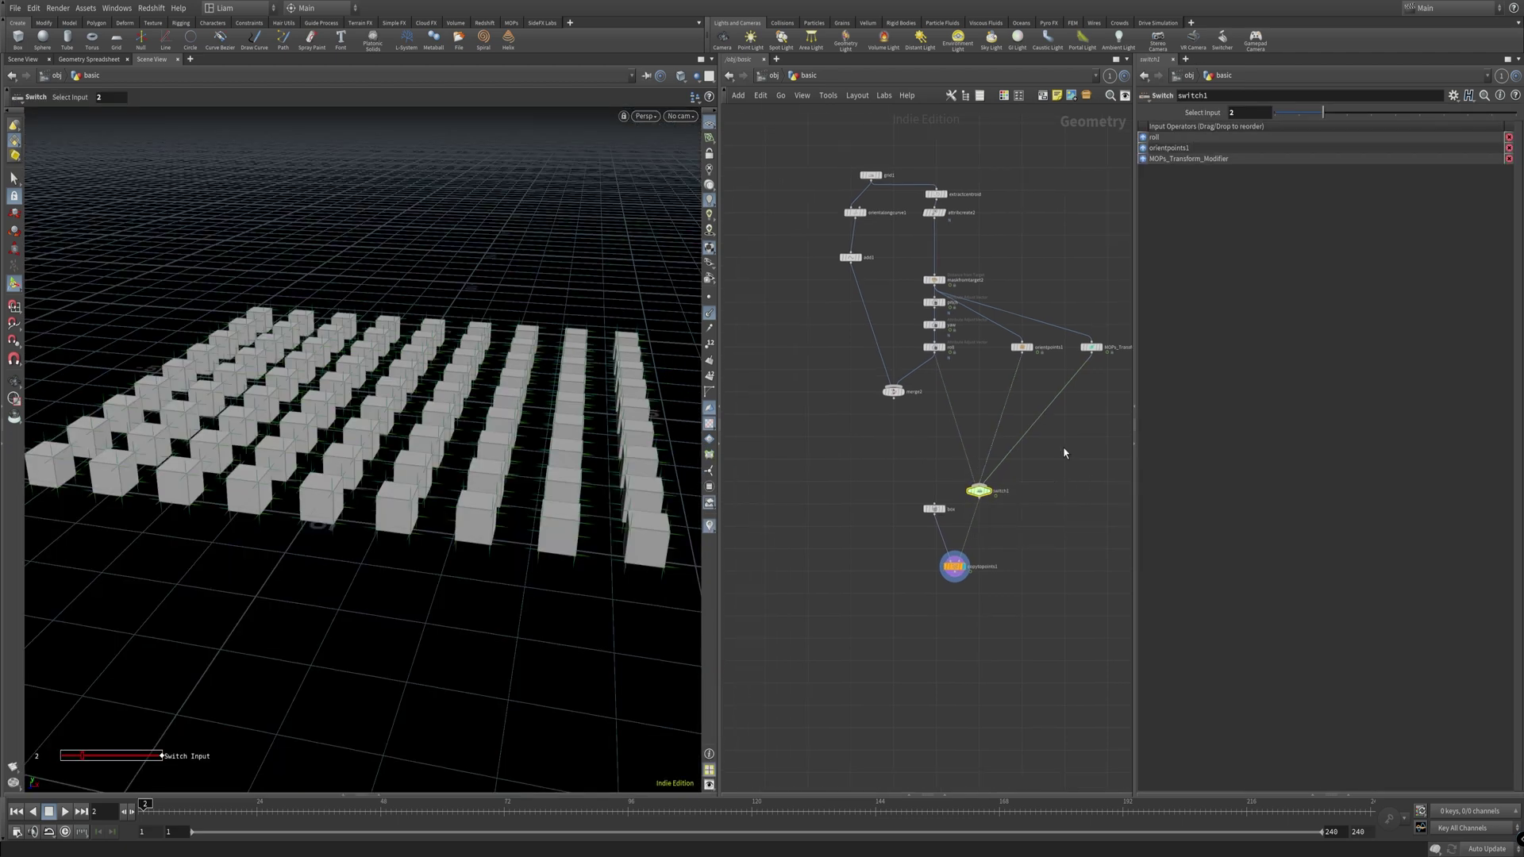
pyautogui.moveTo(1321, 113); pyautogui.dragTo(1262, 116)
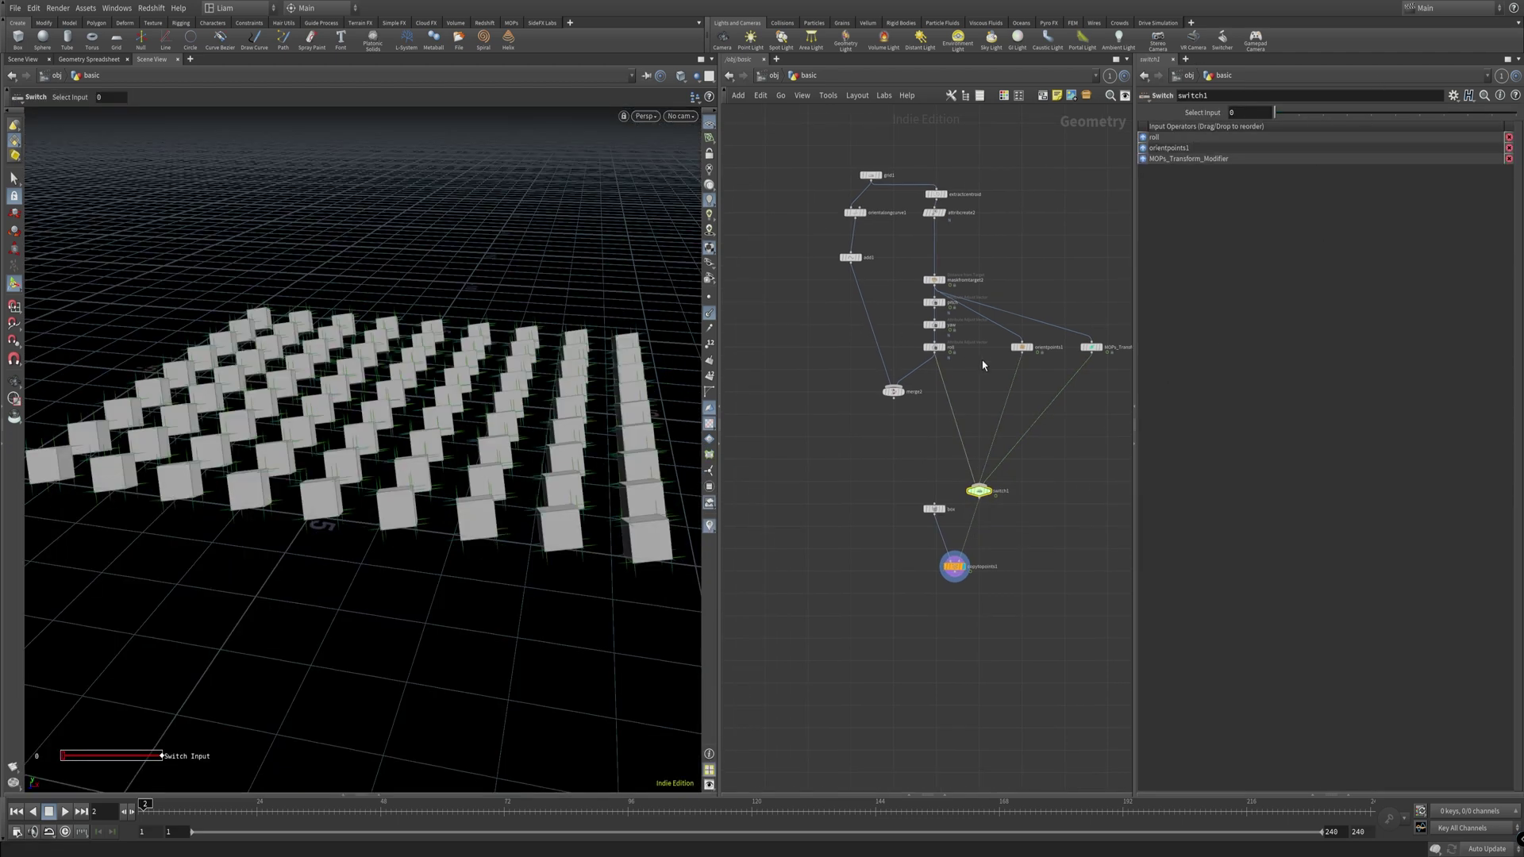
# Step: Set the rotate angles of the adjust vector nodes to 41.4 for pitch, 27.2 for yaw and 89.4 for roll
pyautogui.moveTo(961, 397); pyautogui.dragTo(971, 397, button='right')
pyautogui.scroll(1, 977, 365)
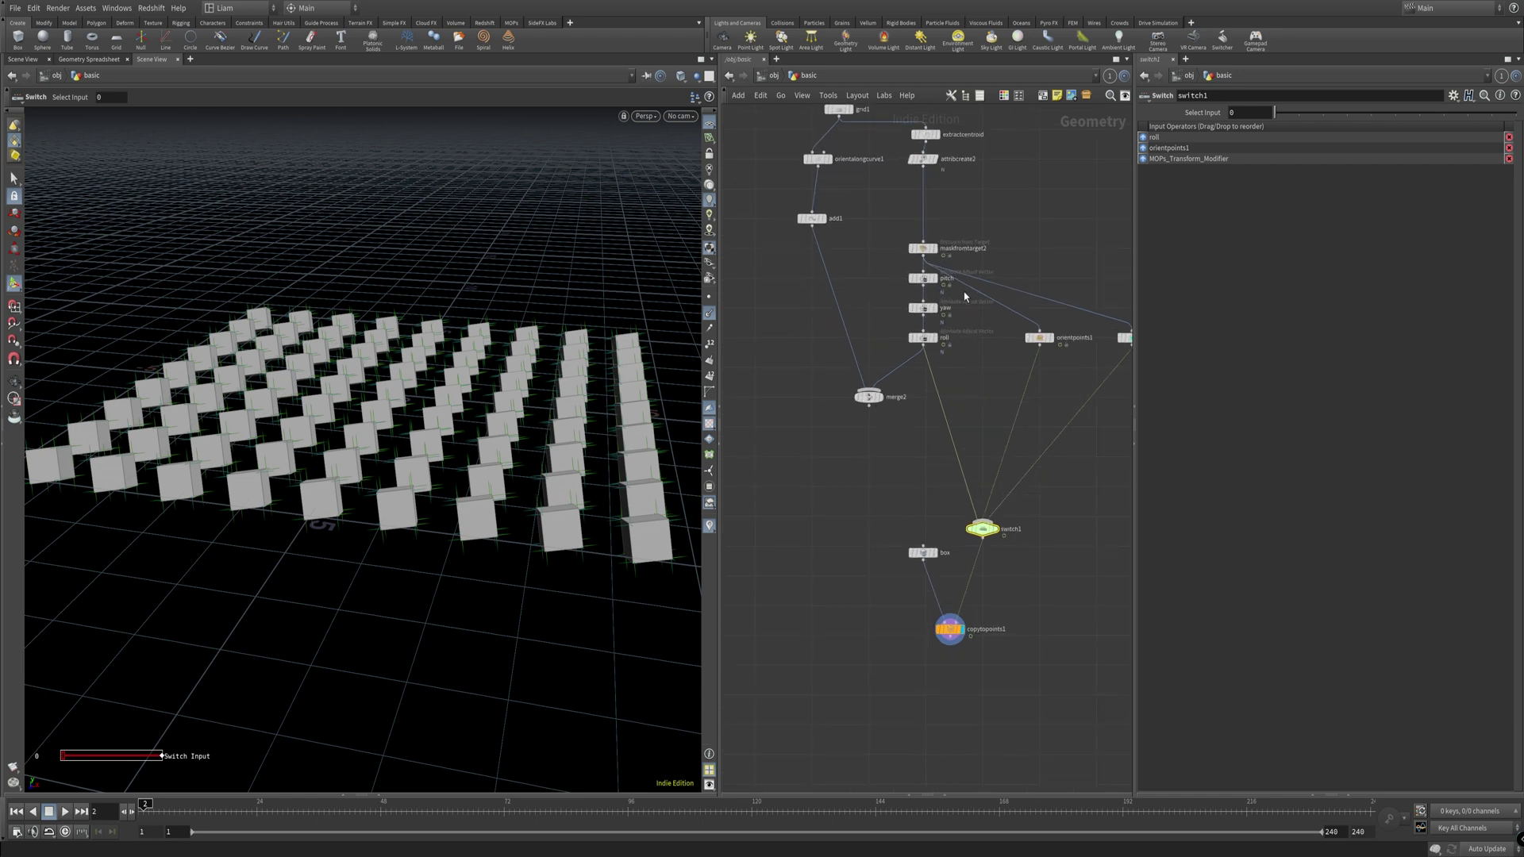
pyautogui.click(923, 278)
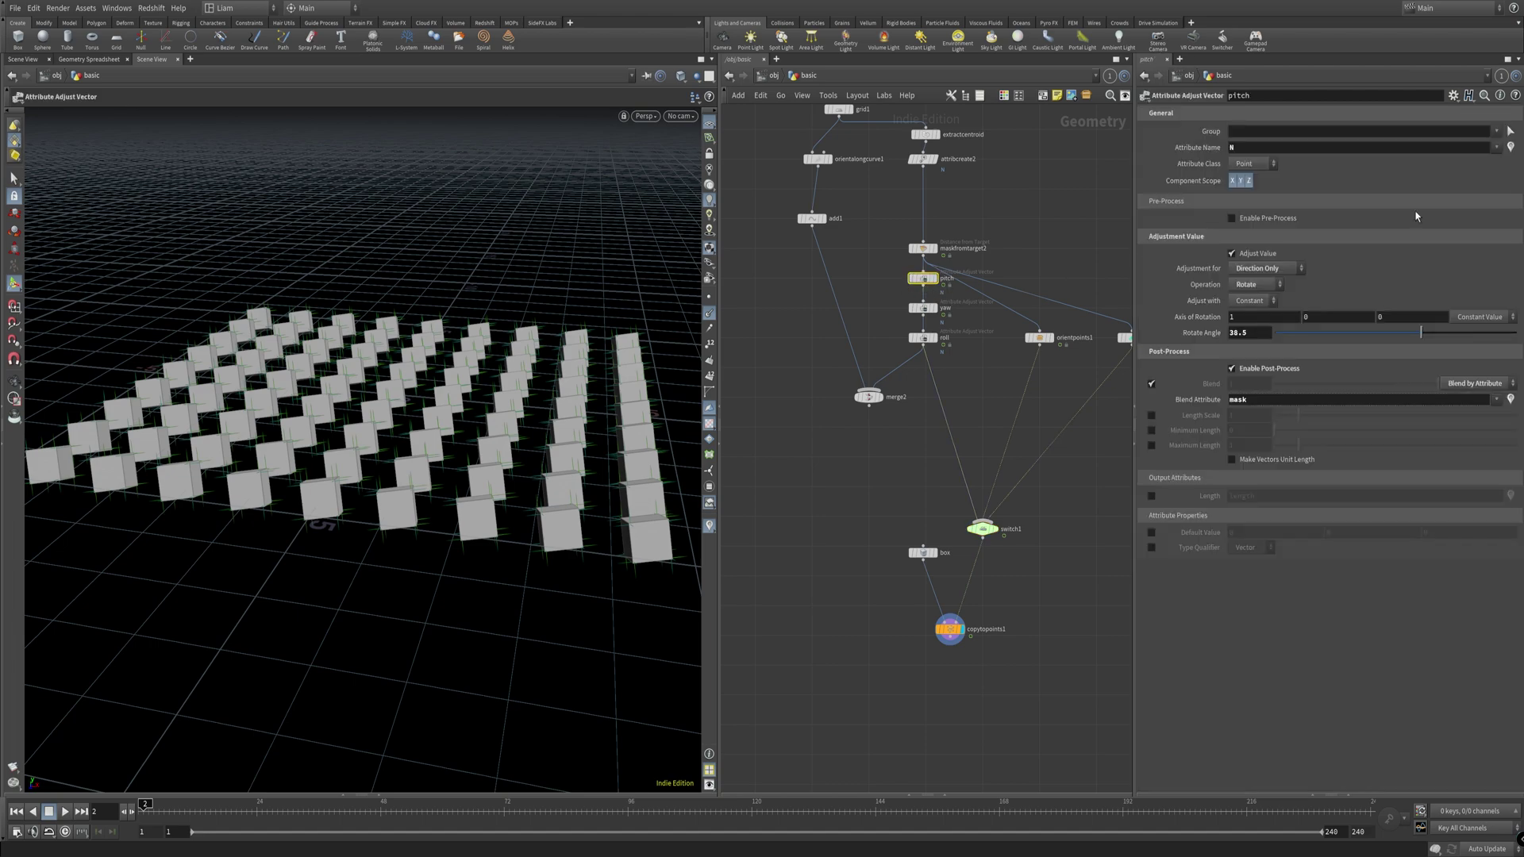
pyautogui.moveTo(1417, 337)
pyautogui.mouseDown()
pyautogui.moveTo(1302, 336)
pyautogui.moveTo(1424, 337)
pyautogui.mouseUp()
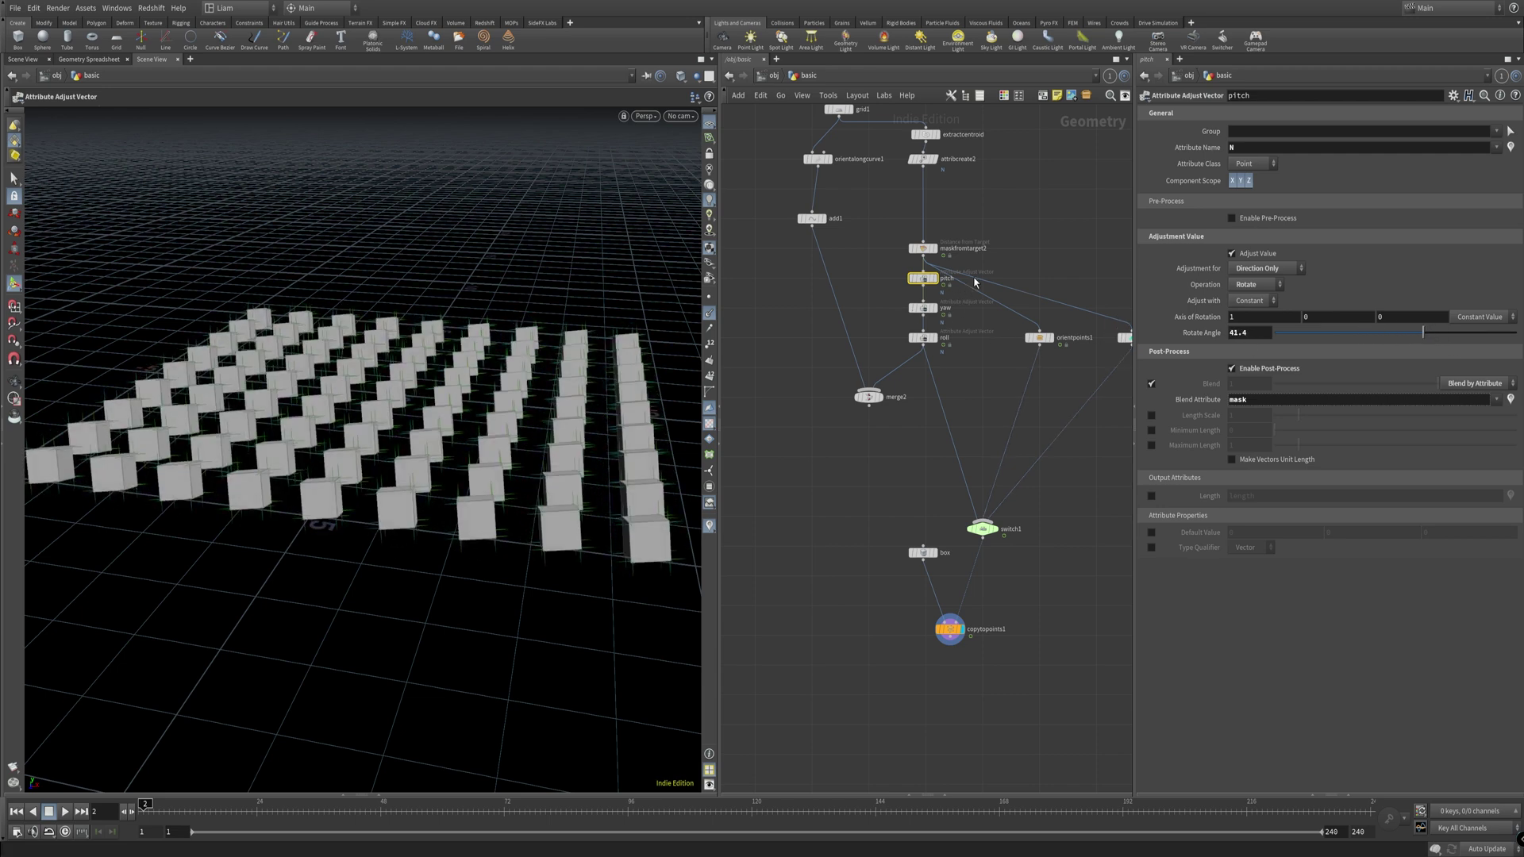
pyautogui.click(925, 308)
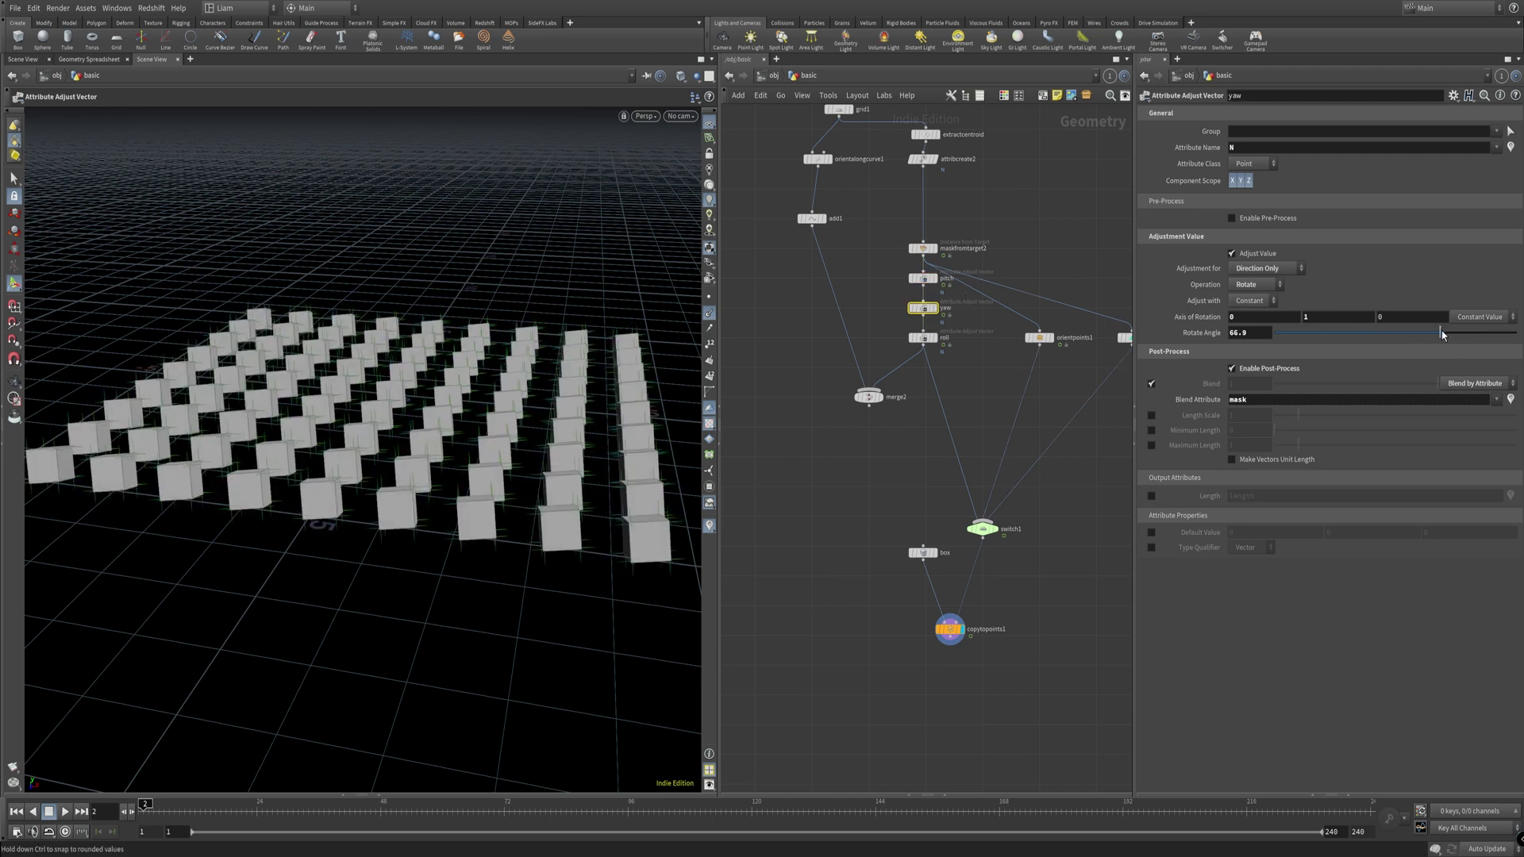
pyautogui.moveTo(1435, 334)
pyautogui.mouseDown()
pyautogui.moveTo(1327, 344)
pyautogui.moveTo(1462, 339)
pyautogui.mouseUp()
pyautogui.click(925, 339)
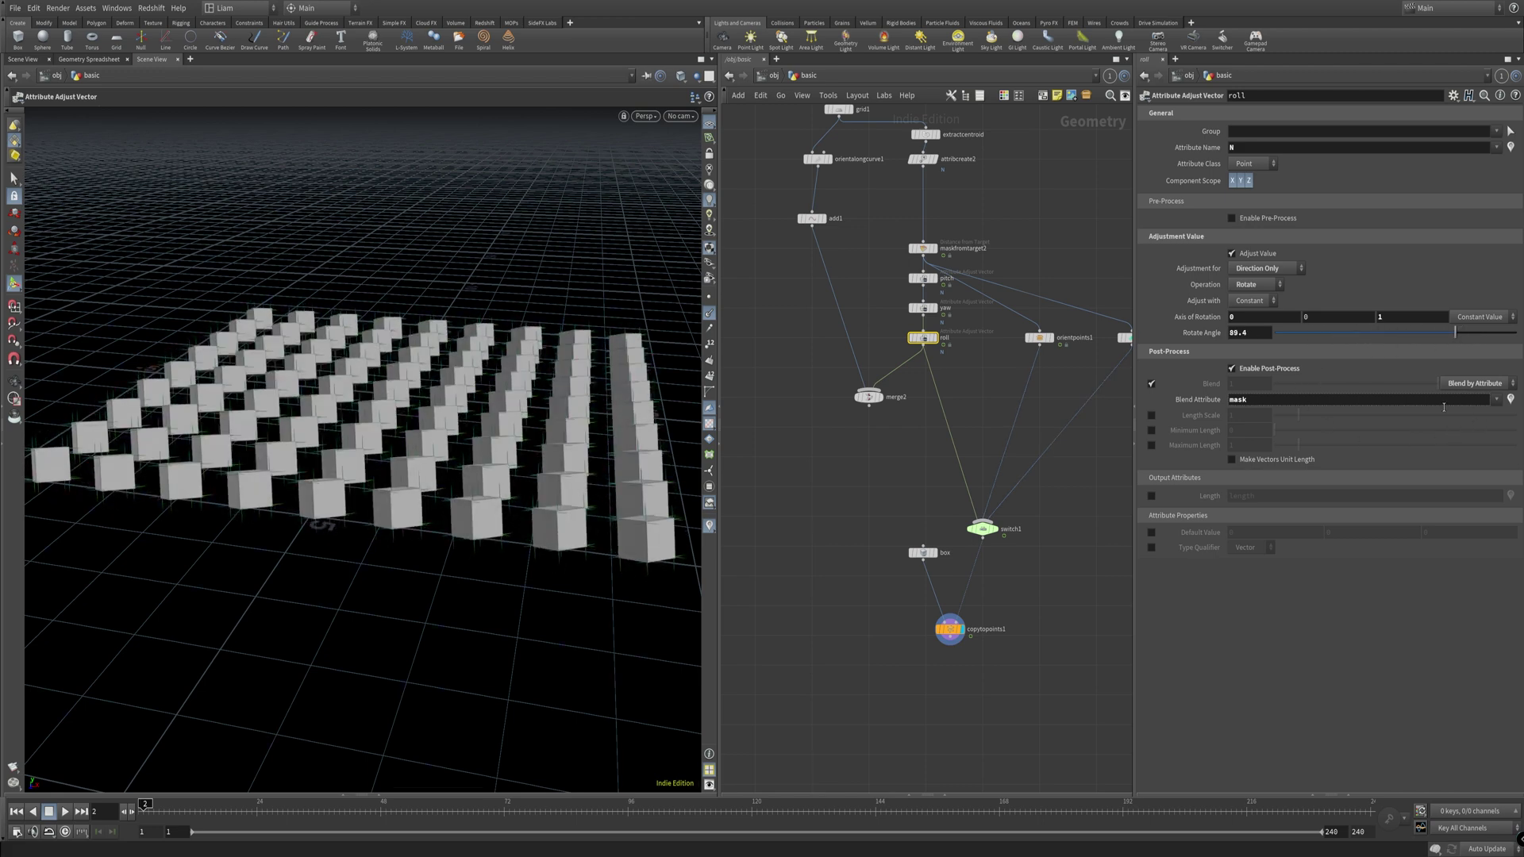
# Step: Review the post-process blend choices of the roll node, keeping Blend by Attribute with the mask attribute
pyautogui.click(1485, 386)
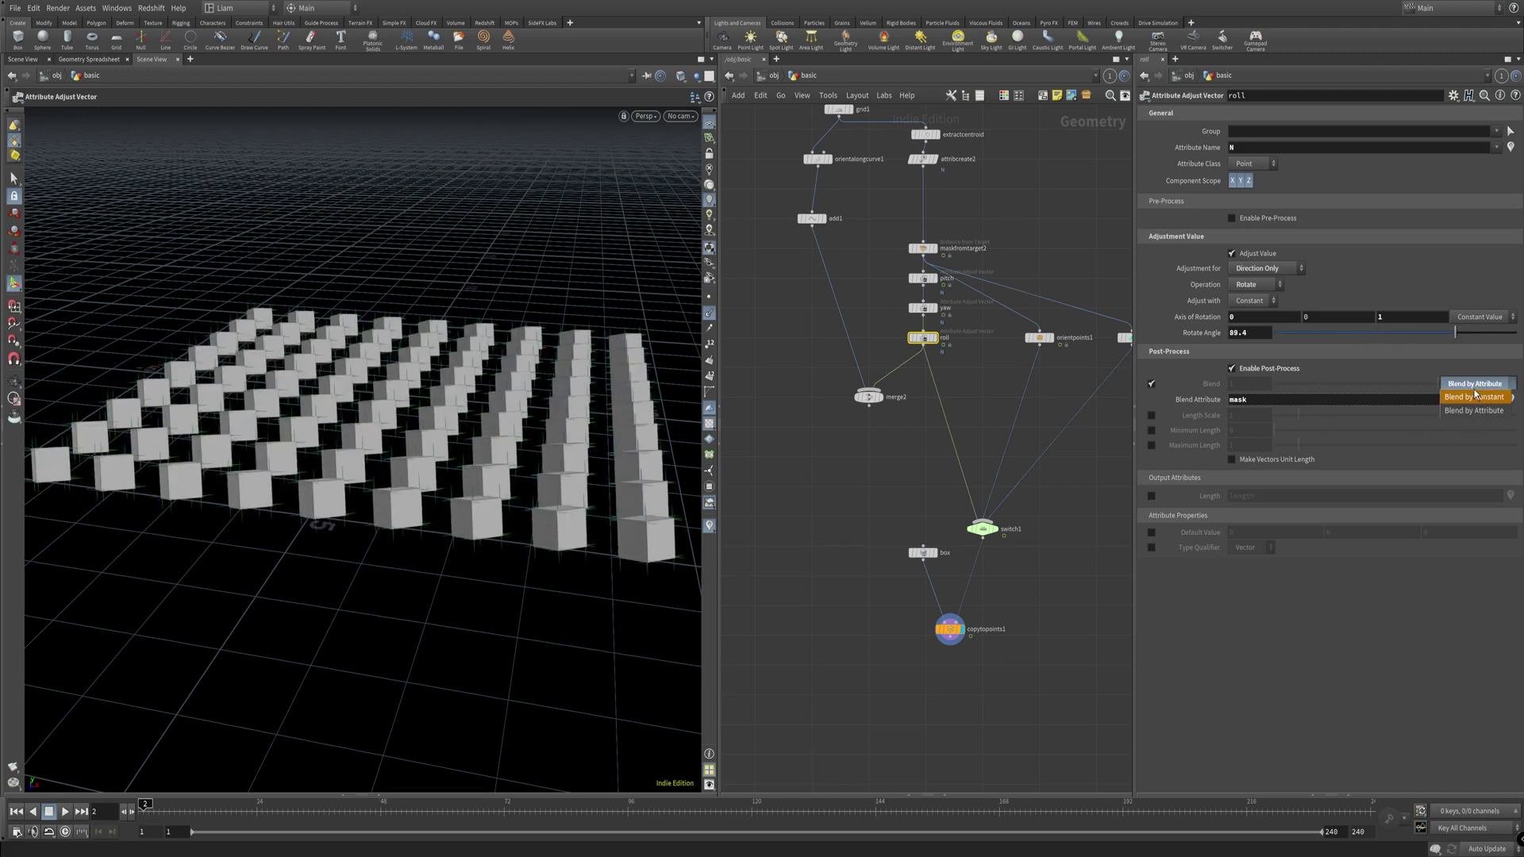
pyautogui.click(1461, 384)
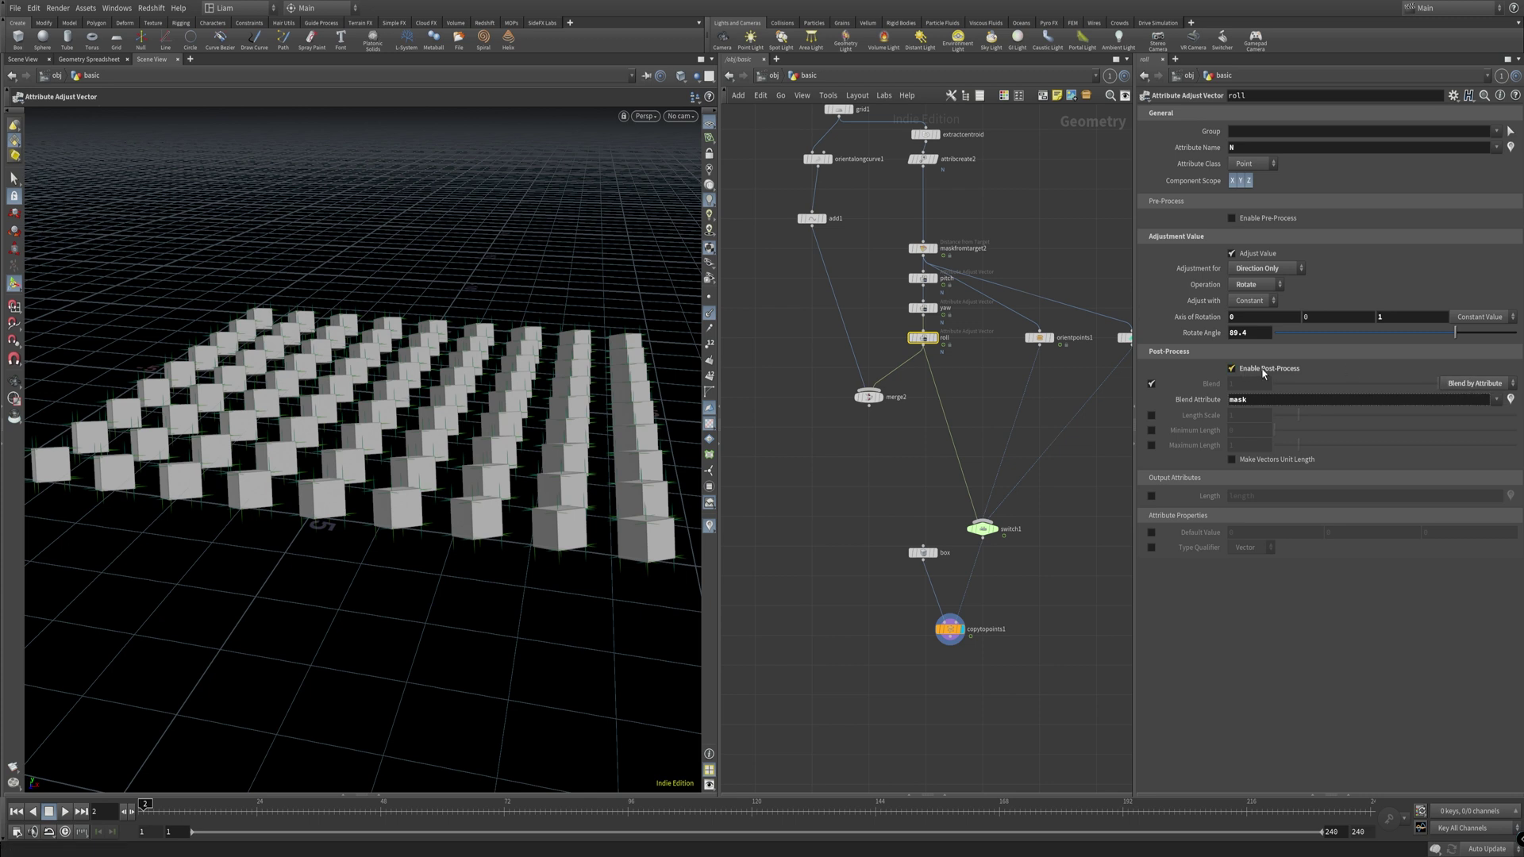
pyautogui.click(1476, 385)
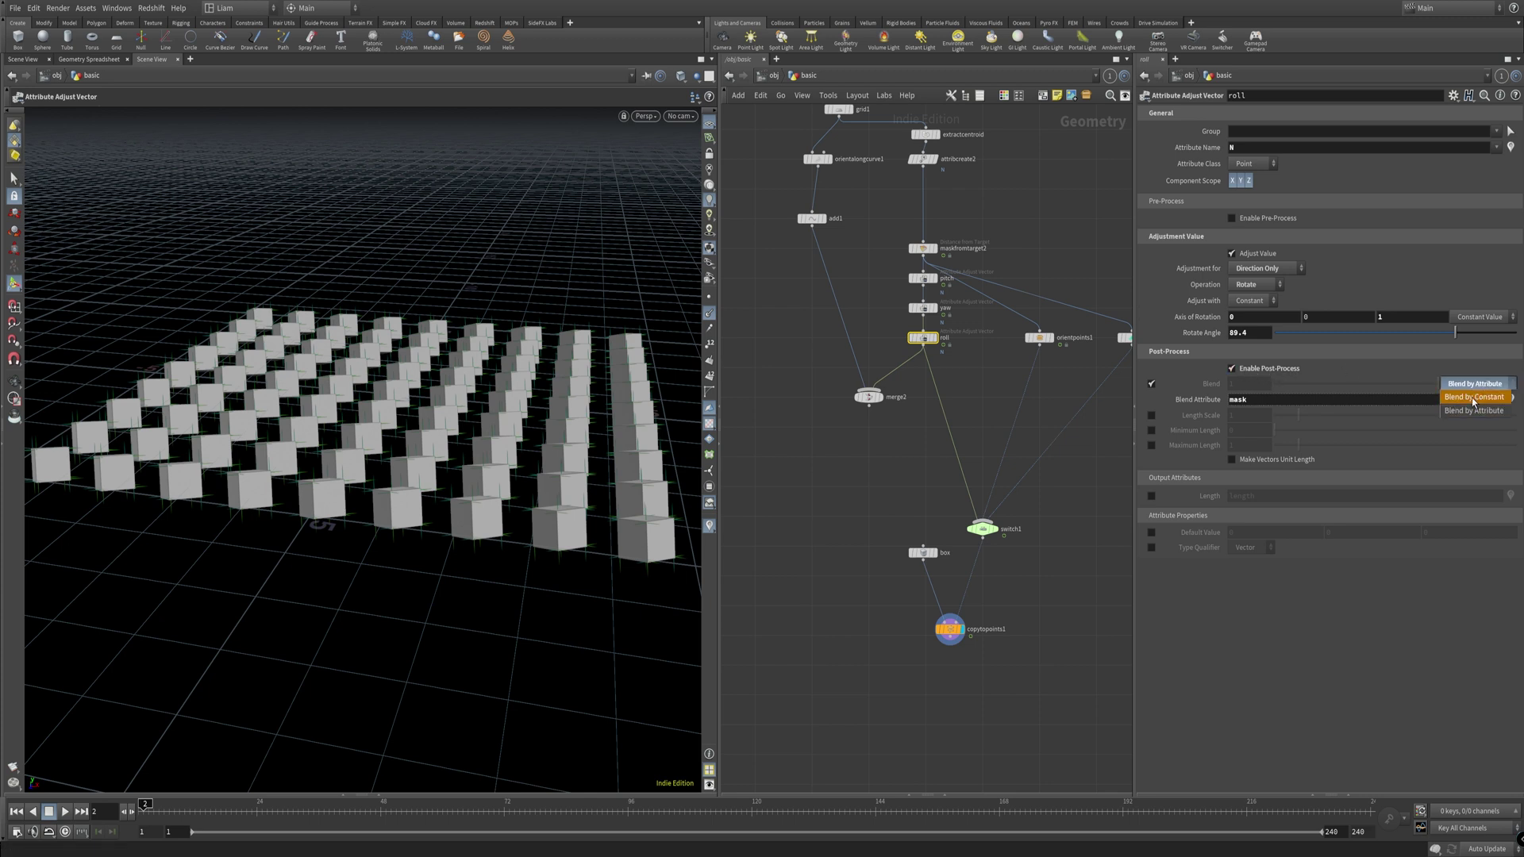
pyautogui.click(1470, 415)
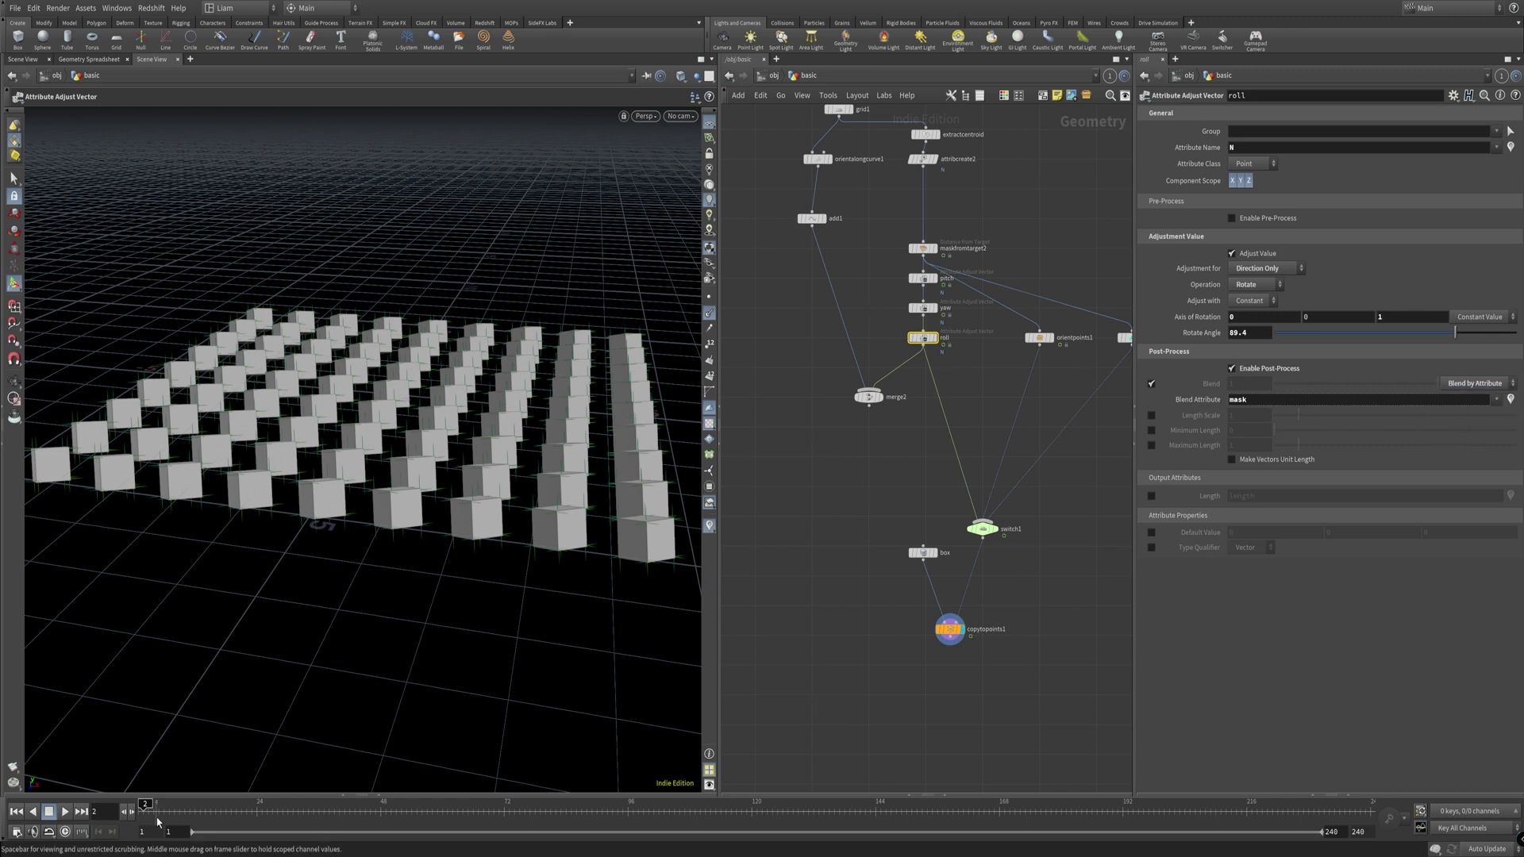
# Step: Scrub the timeline to frame 76 and review the settings of maskfromtarget2 and orientpoints1
pyautogui.moveTo(145, 808); pyautogui.dragTo(543, 709)
pyautogui.click(931, 249)
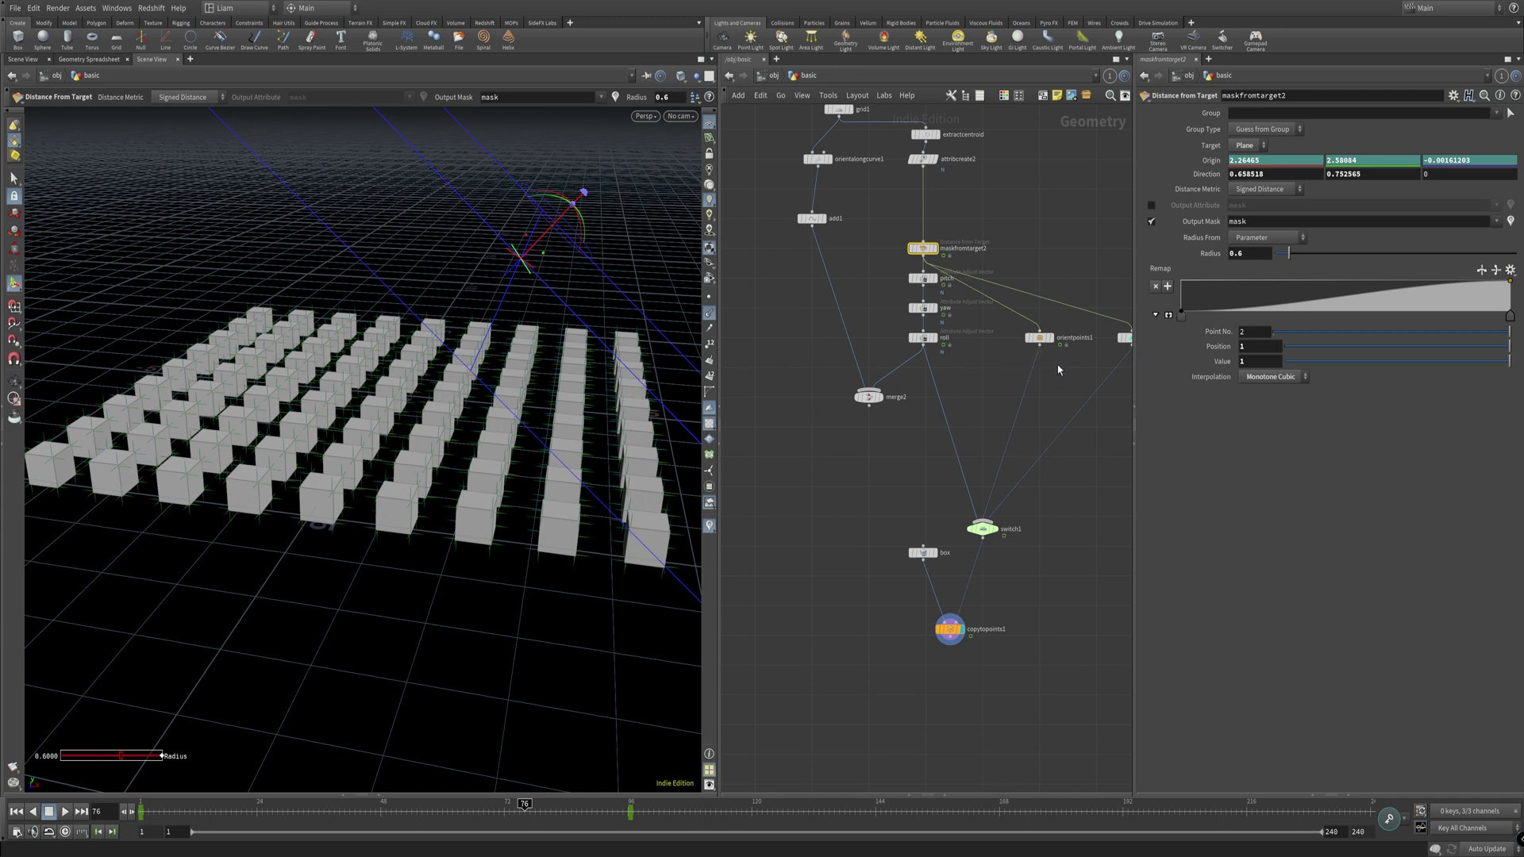
pyautogui.click(1039, 338)
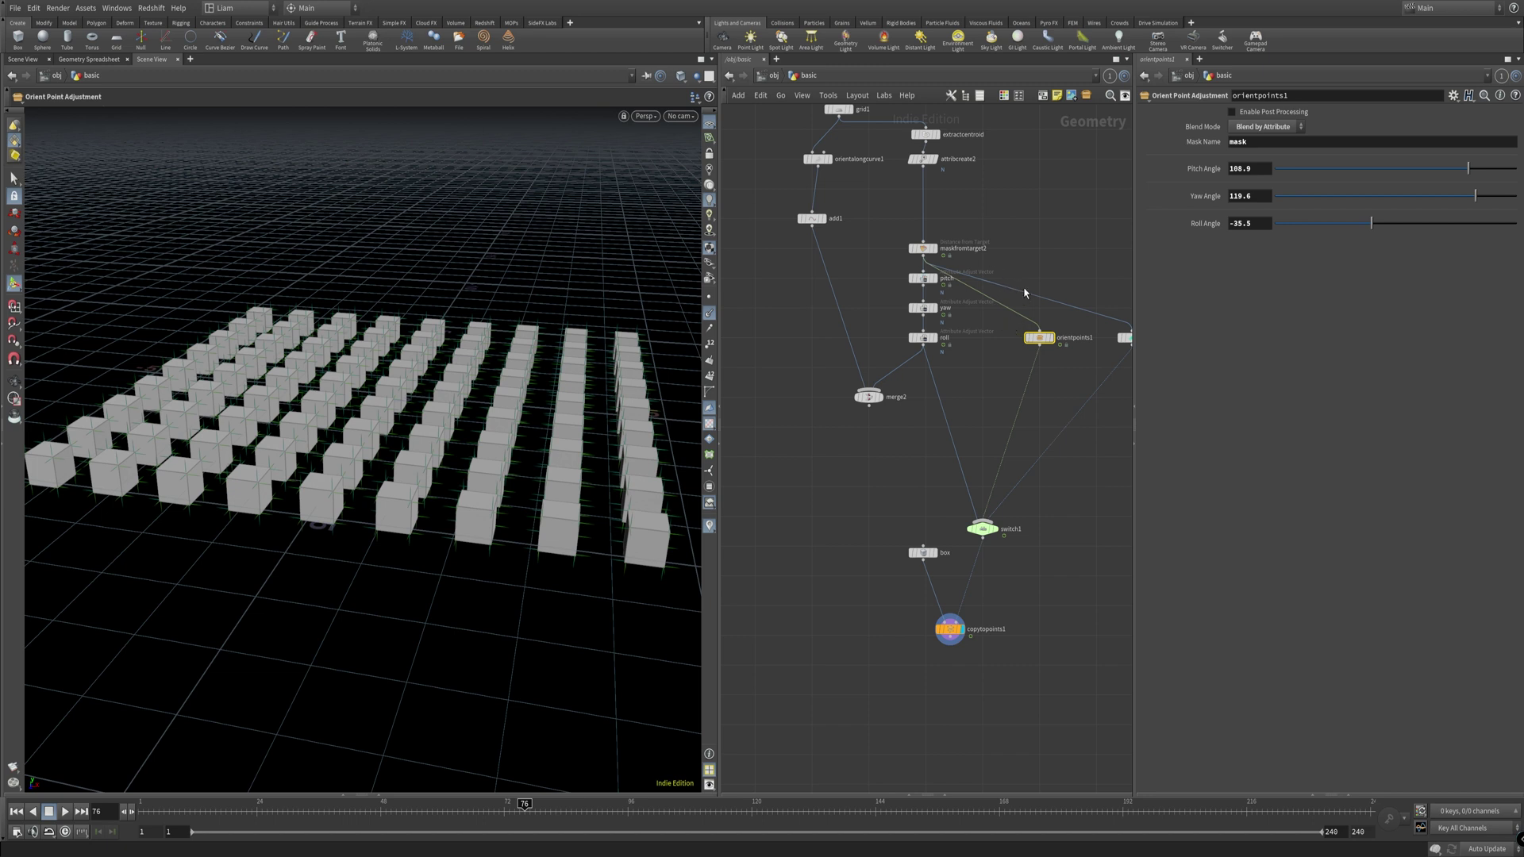
# Step: Look inside orientpoints1 at its pitch adjustment node, and return to the basic network
pyautogui.moveTo(1048, 340)
pyautogui.moveTo(970, 283); pyautogui.dragTo(892, 322, button='middle')
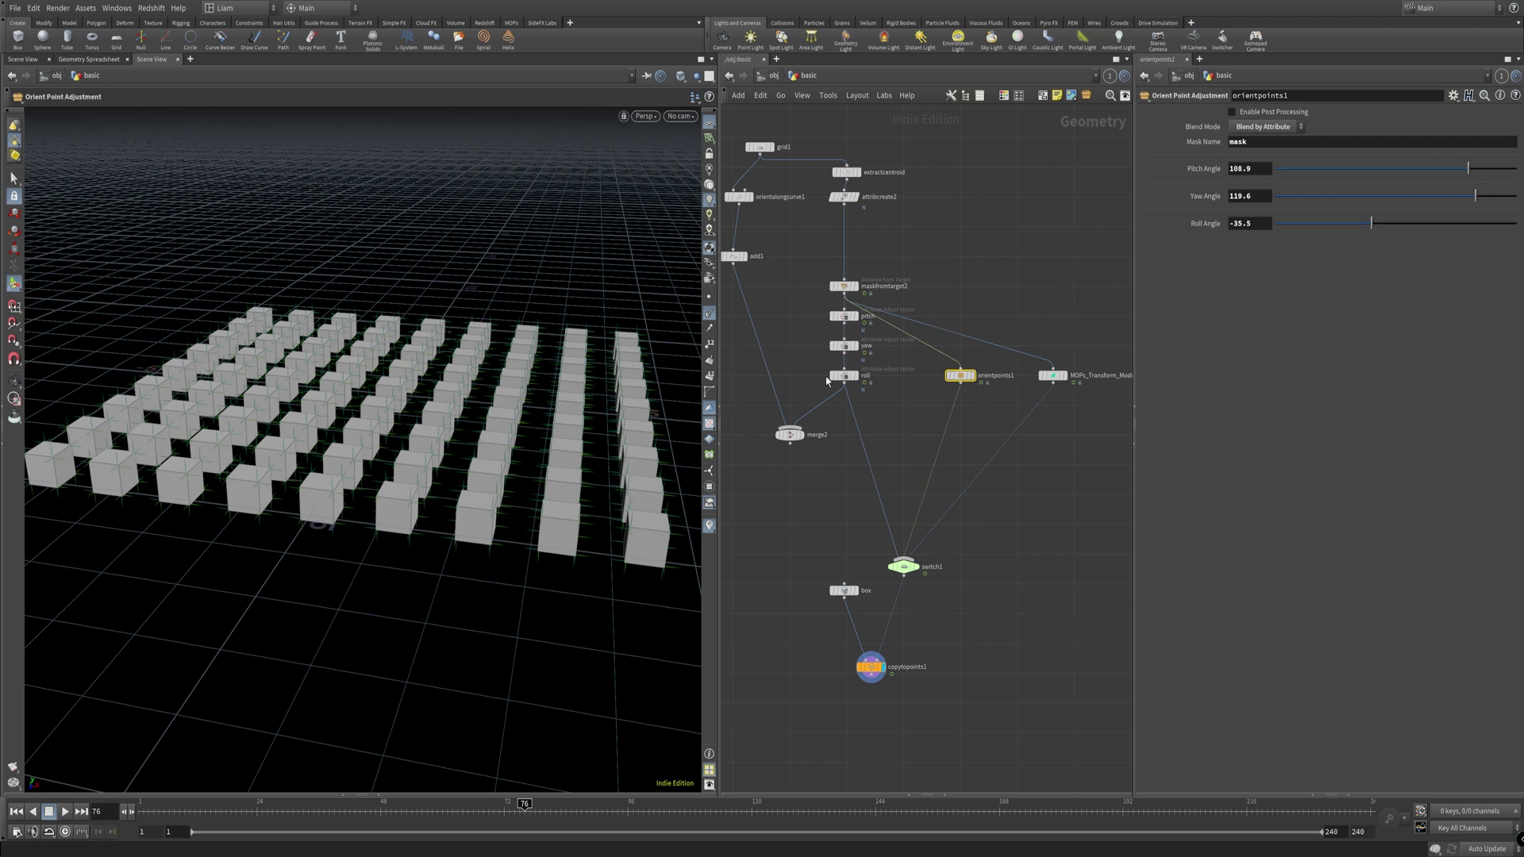
pyautogui.doubleClick(959, 378)
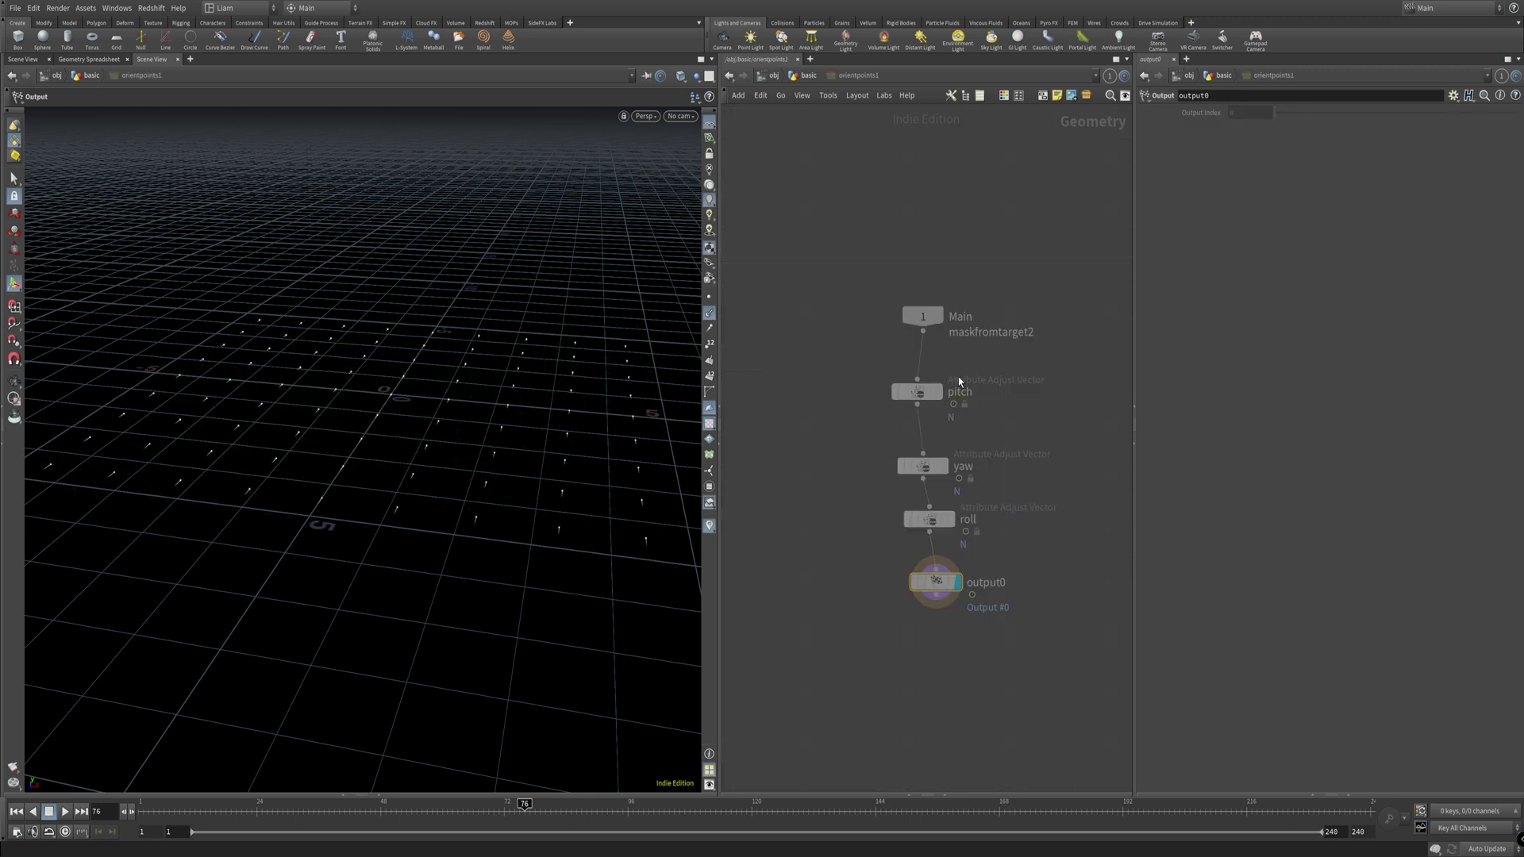
pyautogui.click(915, 394)
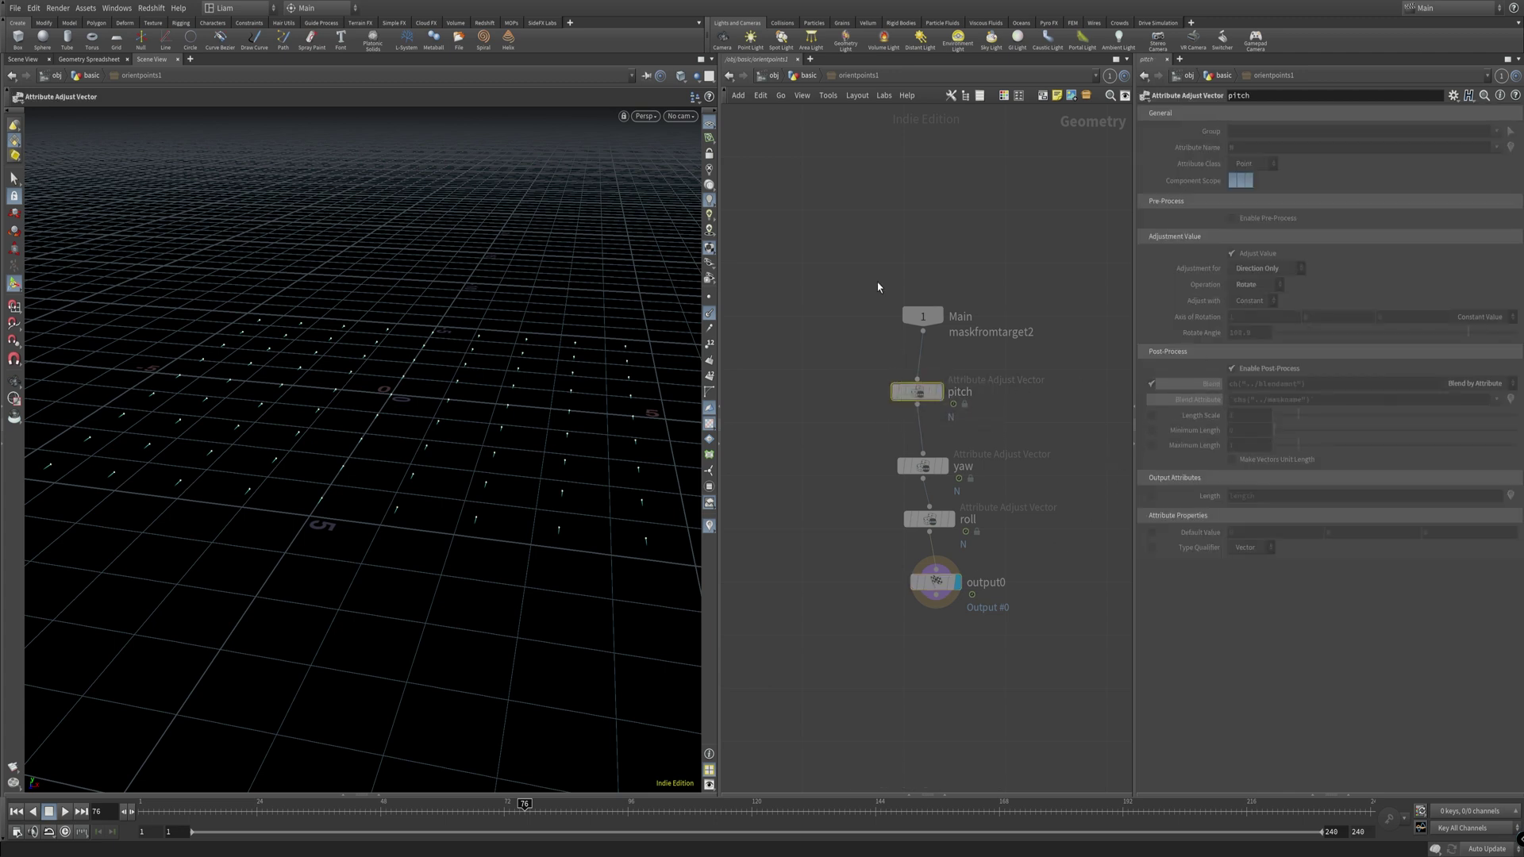
pyautogui.click(806, 76)
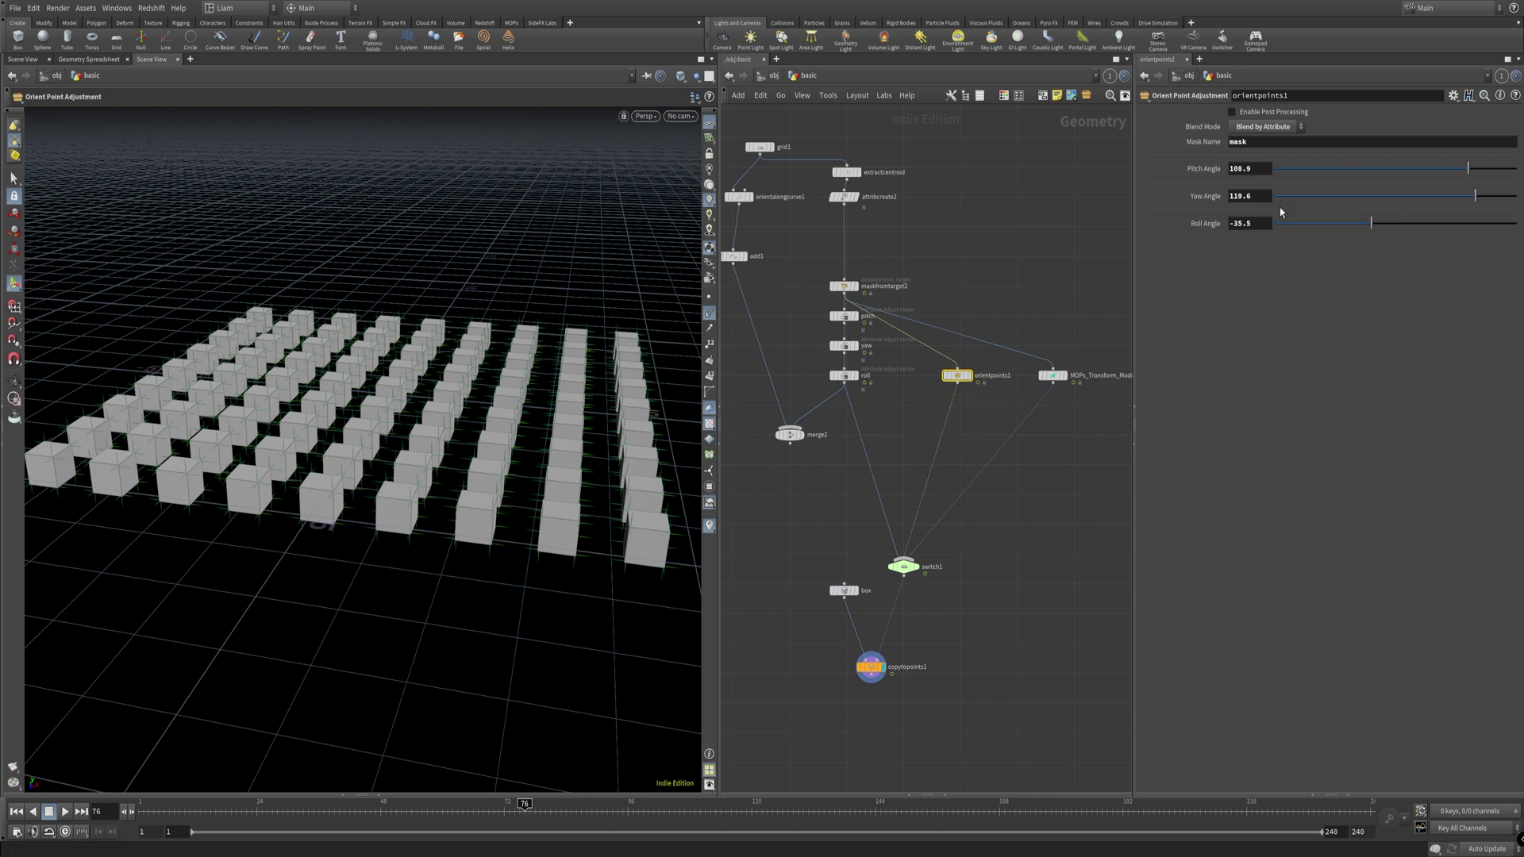
# Step: Set switch1 to input 1, go to frame 37, and set orientpoints1 to pitch 0.6, yaw -85.3 and roll 6.5
pyautogui.click(904, 566)
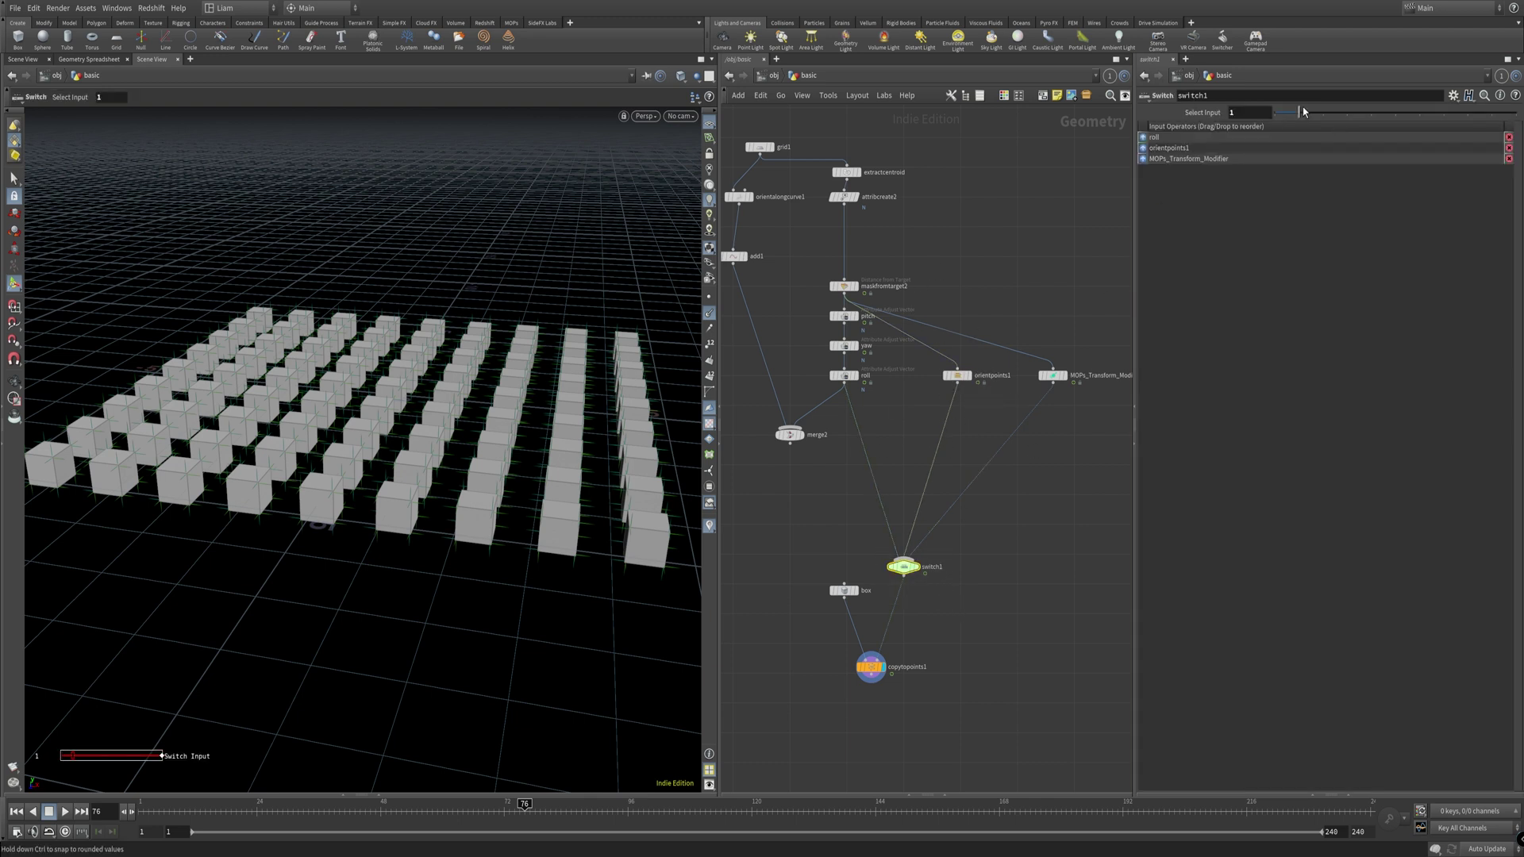
pyautogui.moveTo(968, 385); pyautogui.dragTo(958, 372)
pyautogui.moveTo(1466, 167); pyautogui.dragTo(1389, 171)
pyautogui.moveTo(349, 804); pyautogui.dragTo(326, 804)
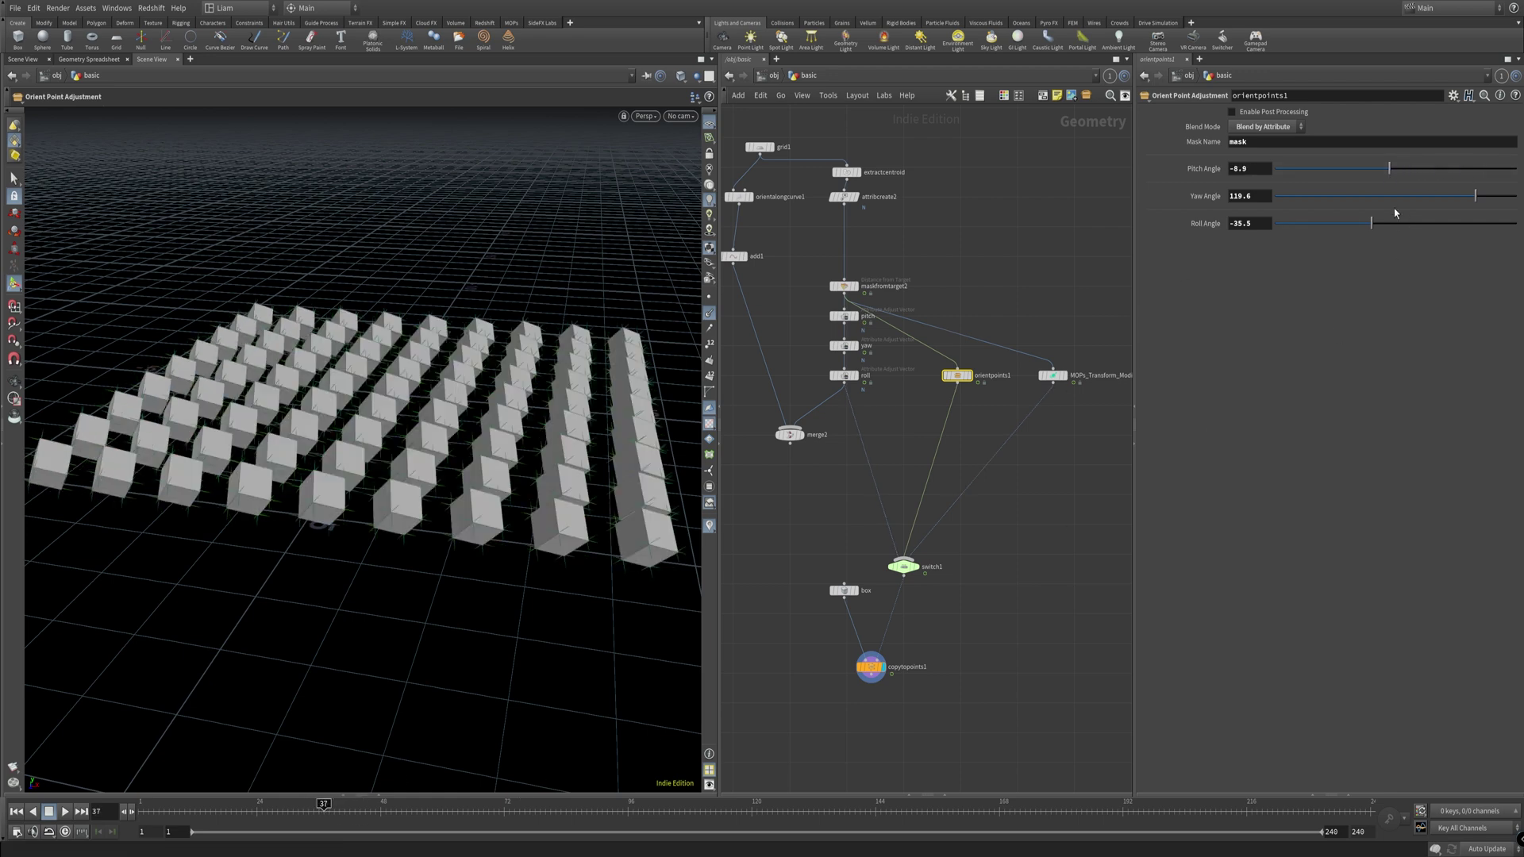
pyautogui.moveTo(1389, 168); pyautogui.dragTo(1399, 223)
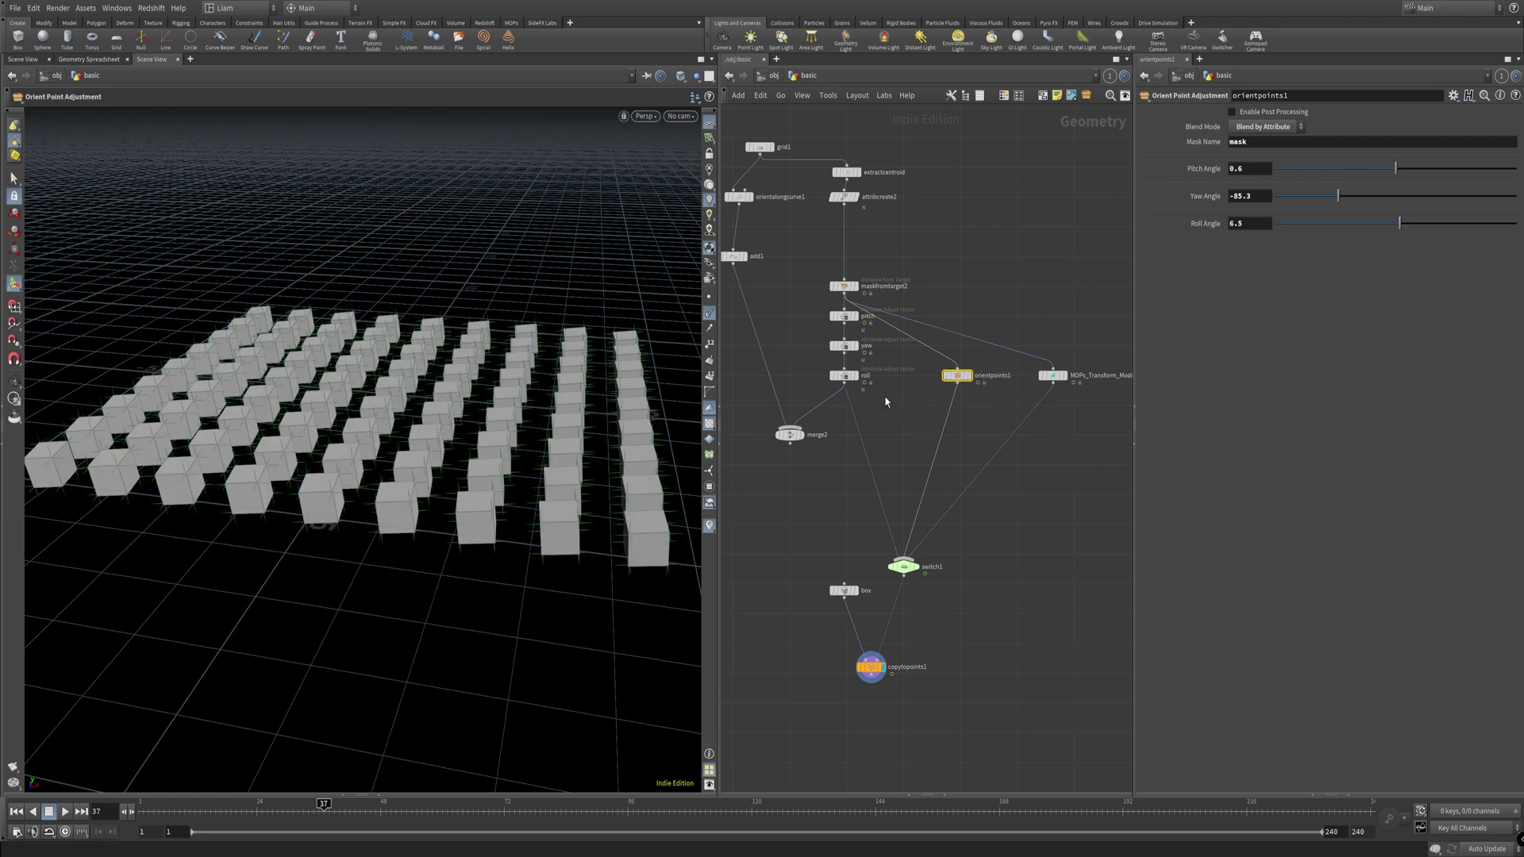
# Step: Compare the three pitch, yaw and roll nodes with the single orientpoints1 node, and set switch1 to input 0
pyautogui.moveTo(874, 390); pyautogui.dragTo(827, 308)
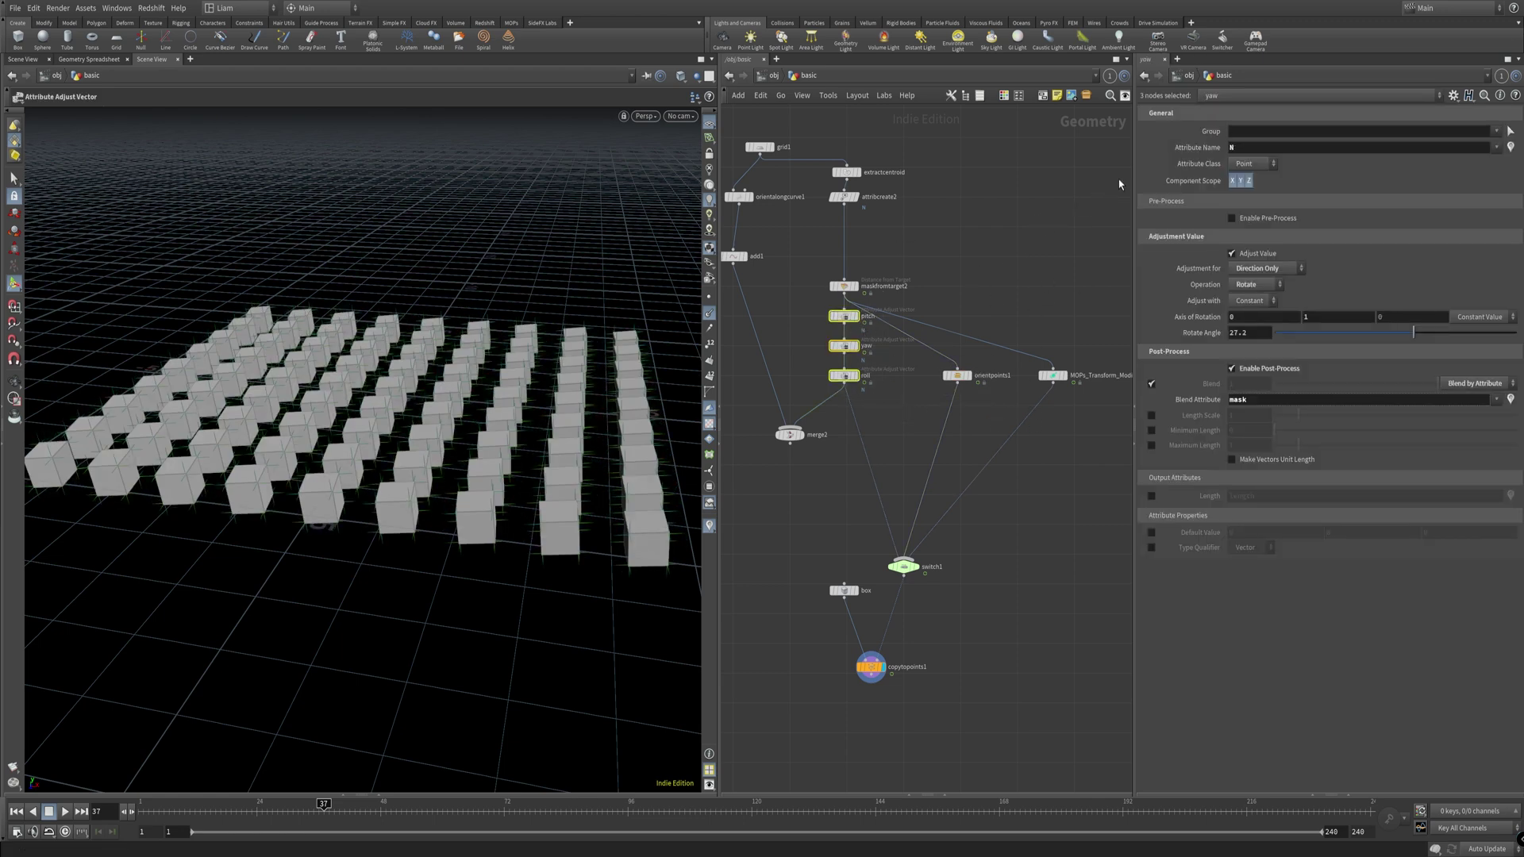
pyautogui.click(957, 374)
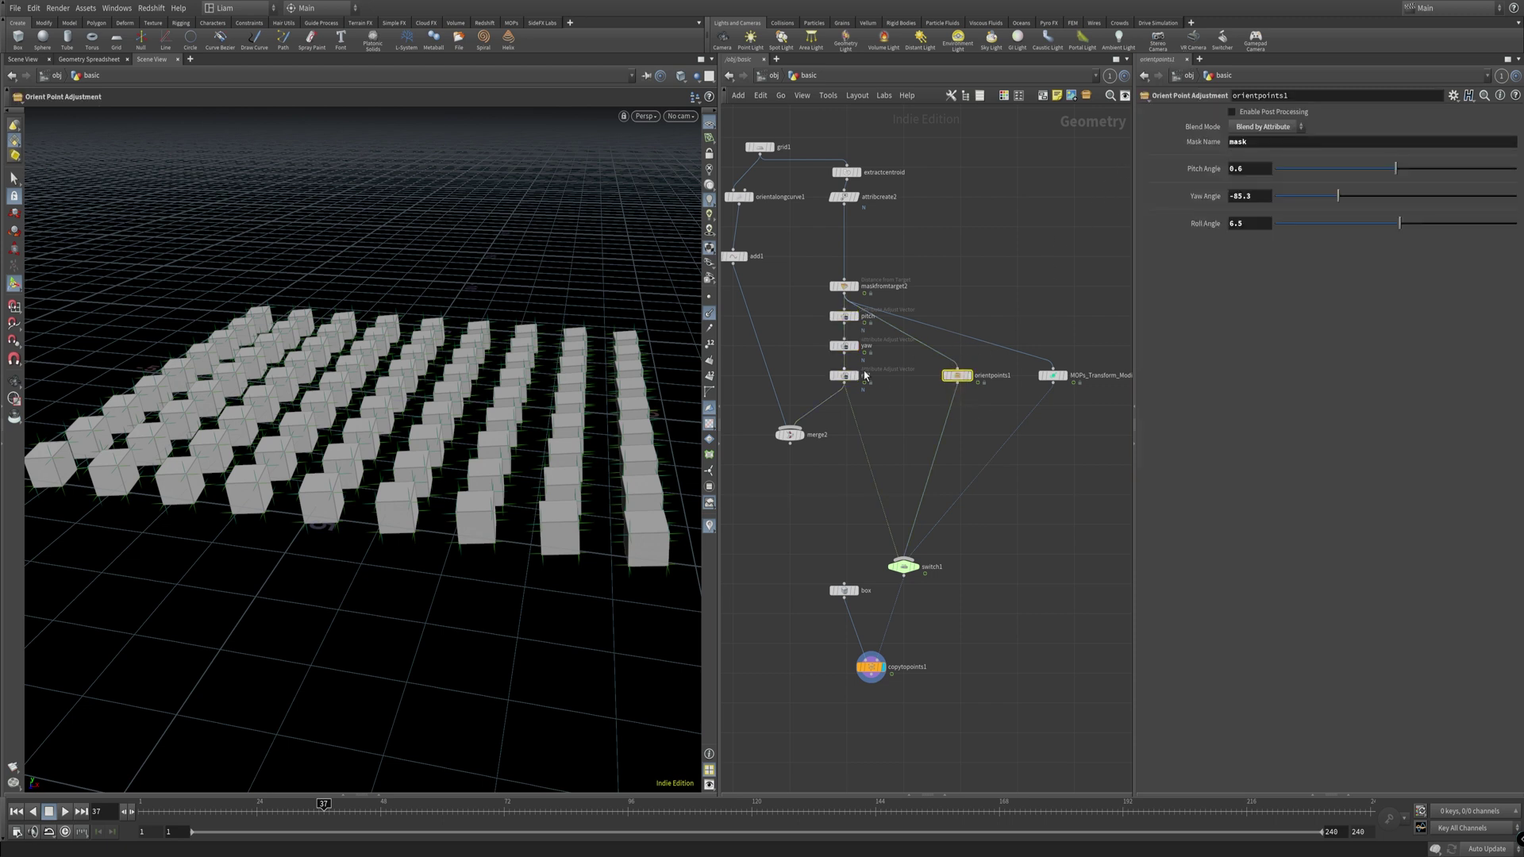
pyautogui.moveTo(879, 385); pyautogui.dragTo(840, 323)
pyautogui.moveTo(892, 411); pyautogui.dragTo(825, 304)
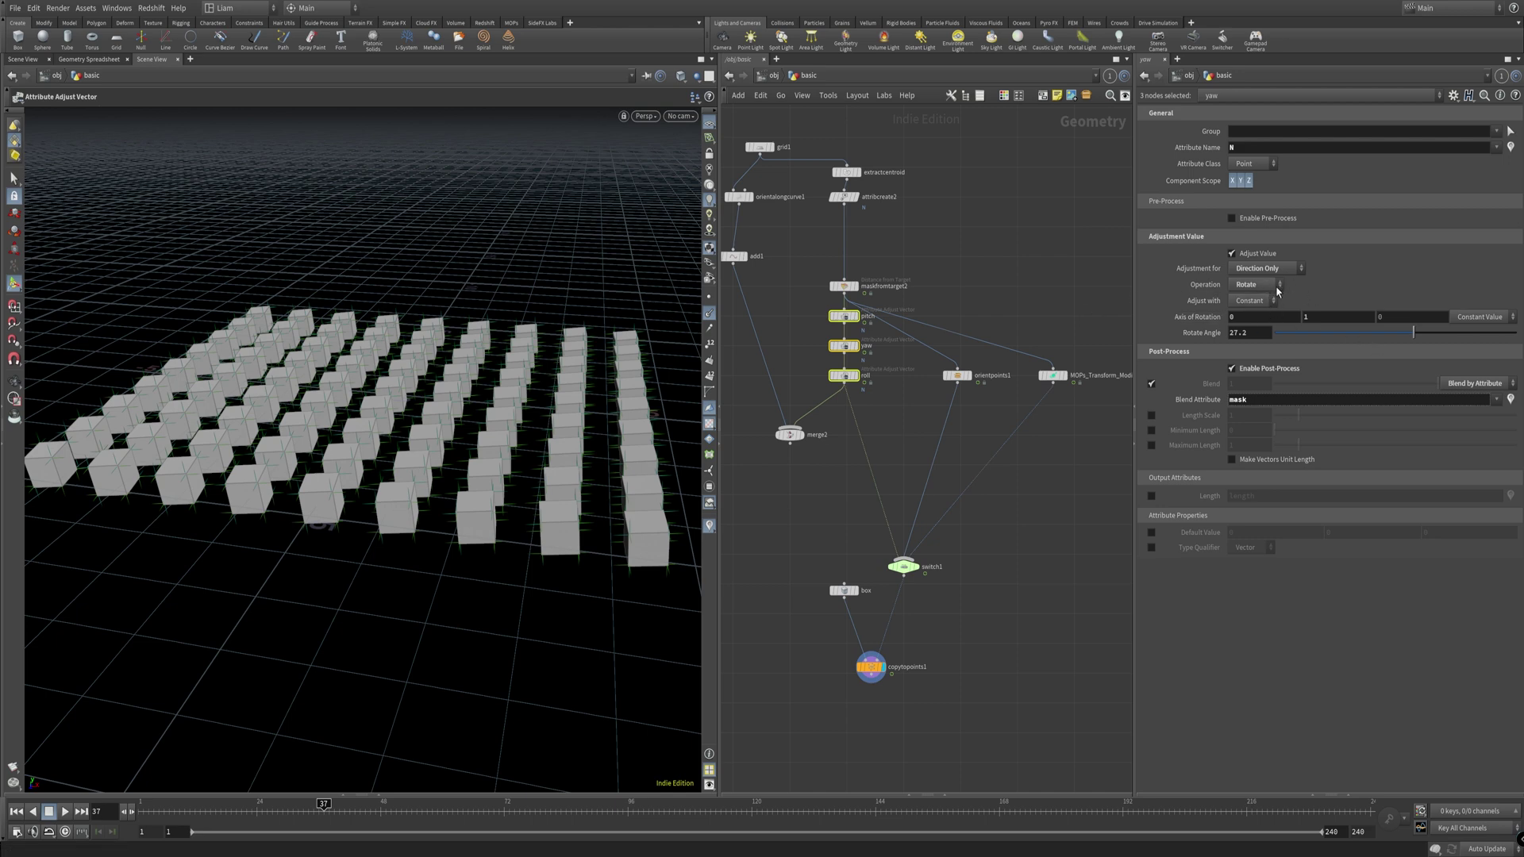
pyautogui.click(903, 566)
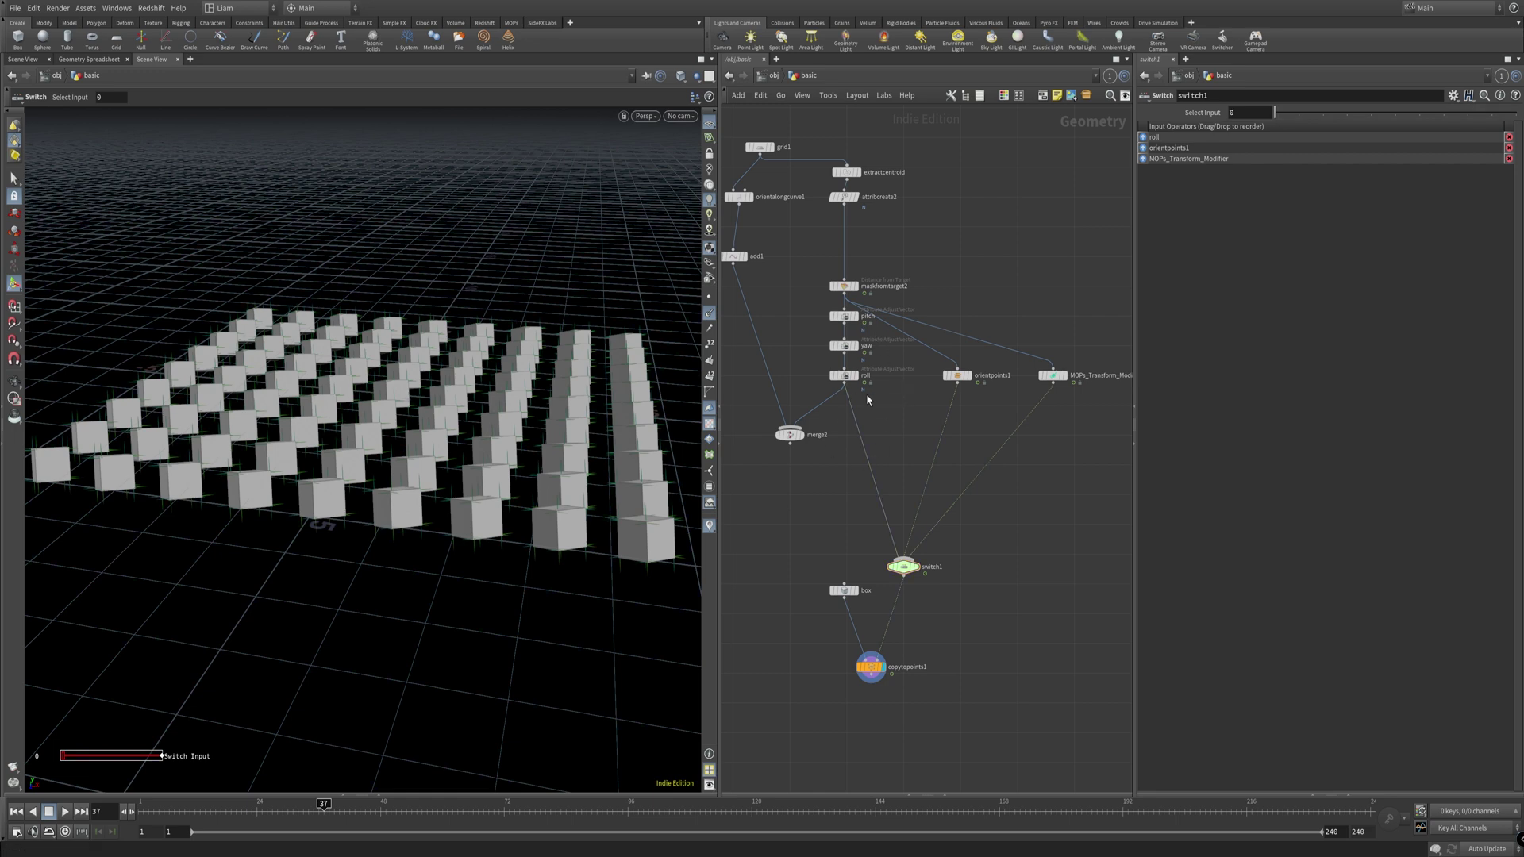
# Step: Set the rotate angle to 0 on the yaw and roll nodes together, and to 33.8 on the pitch node
pyautogui.click(845, 316)
pyautogui.moveTo(894, 409); pyautogui.dragTo(829, 339)
pyautogui.press('Return')
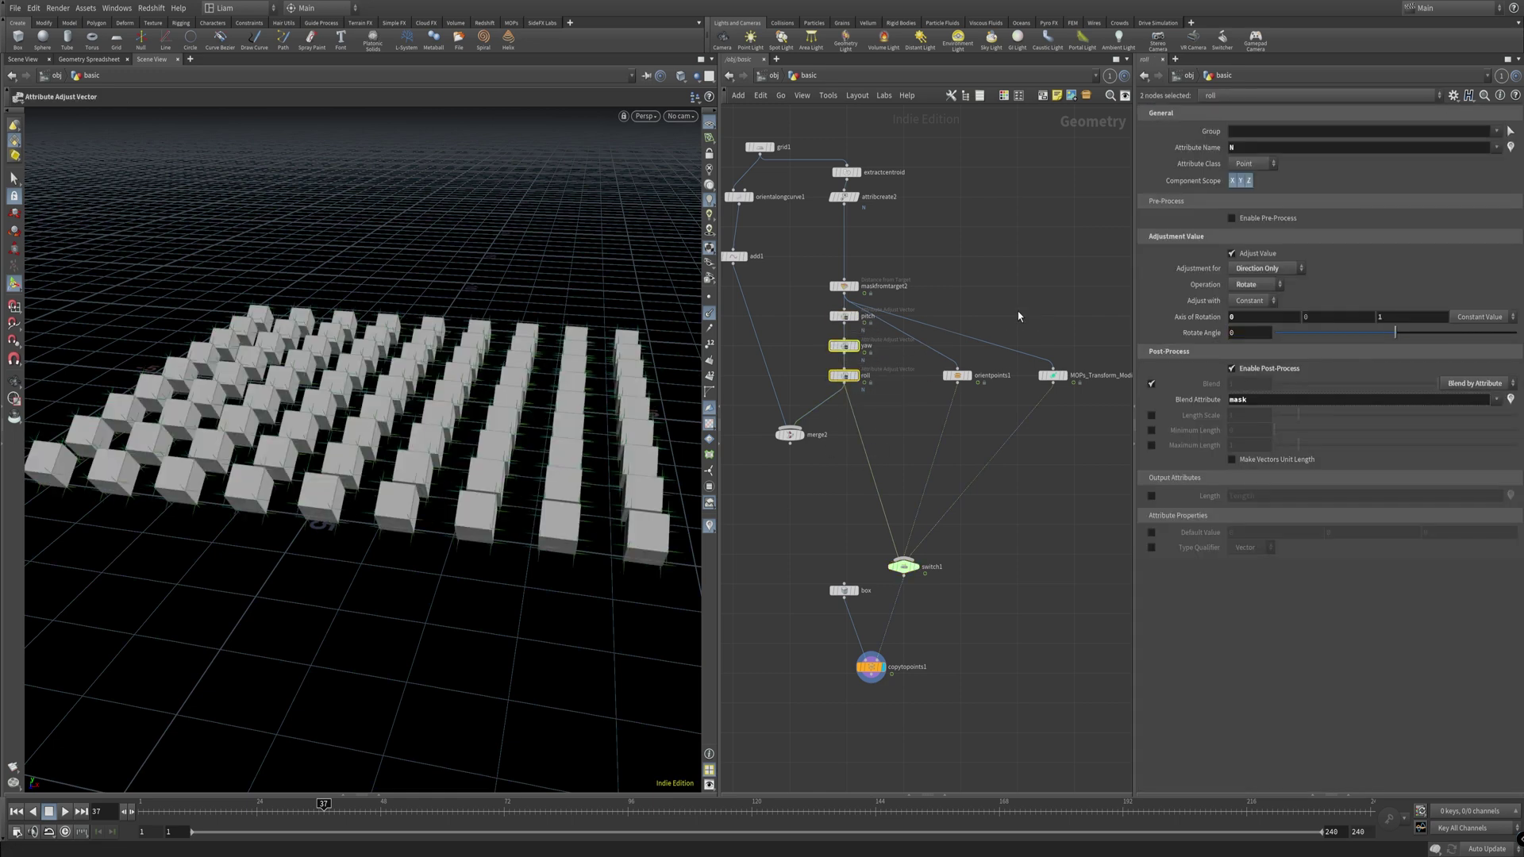
pyautogui.click(845, 316)
pyautogui.moveTo(1421, 333)
pyautogui.mouseDown()
pyautogui.moveTo(1346, 332)
pyautogui.moveTo(1418, 331)
pyautogui.mouseUp()
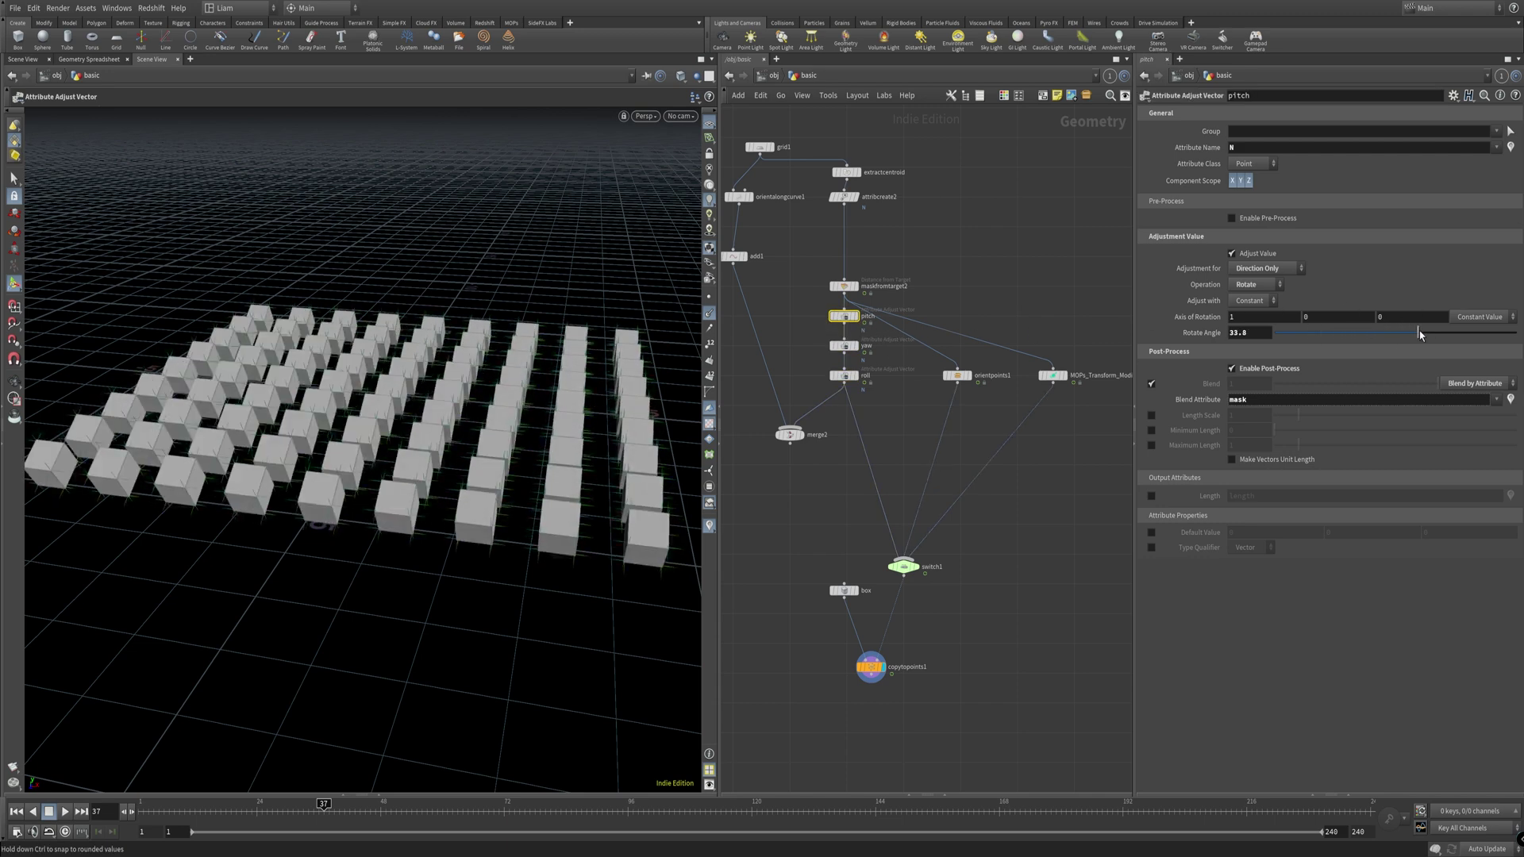
# Step: Switch the pitch node's adjustment from a constant to Random and inspect the varied box rotations across the grid
pyautogui.click(1264, 301)
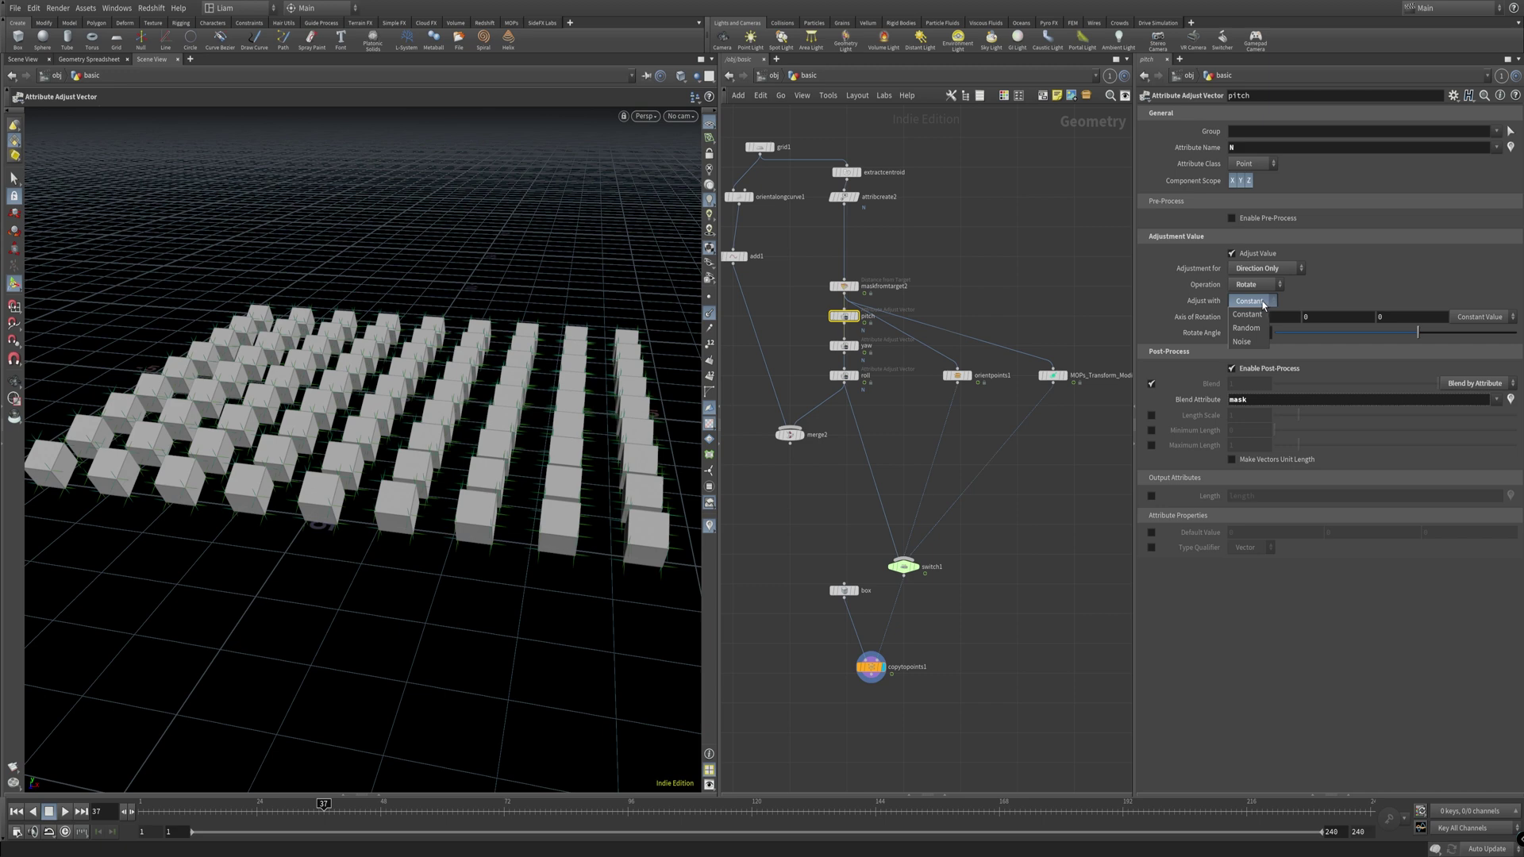
pyautogui.click(1246, 328)
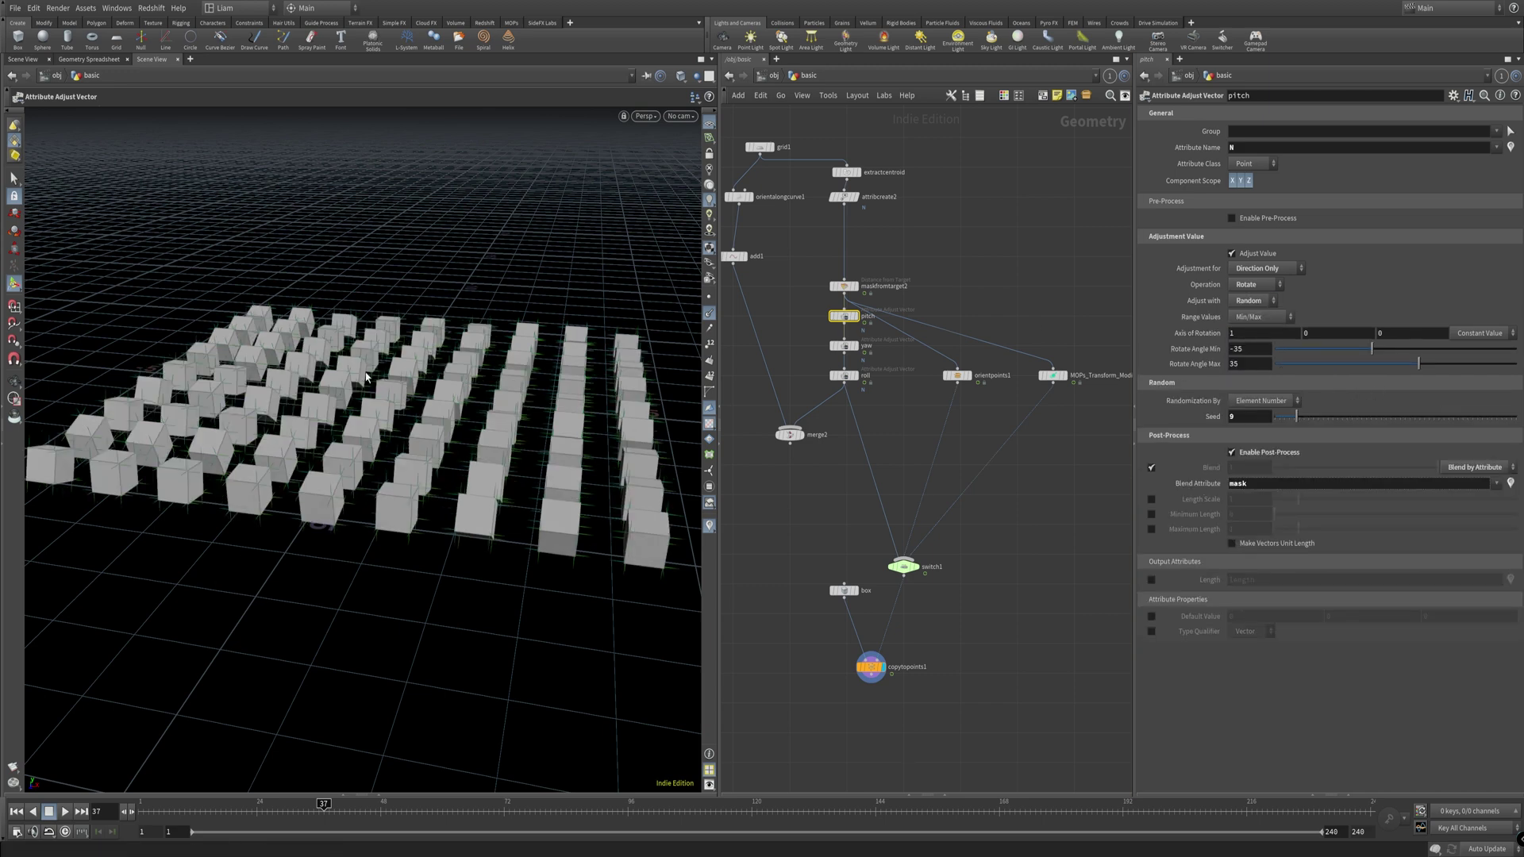
pyautogui.keyDown('alt'); pyautogui.moveTo(354, 378); pyautogui.dragTo(454, 427, button='middle'); pyautogui.keyUp('alt')
pyautogui.keyDown('alt'); pyautogui.moveTo(454, 427); pyautogui.dragTo(359, 468); pyautogui.keyUp('alt')
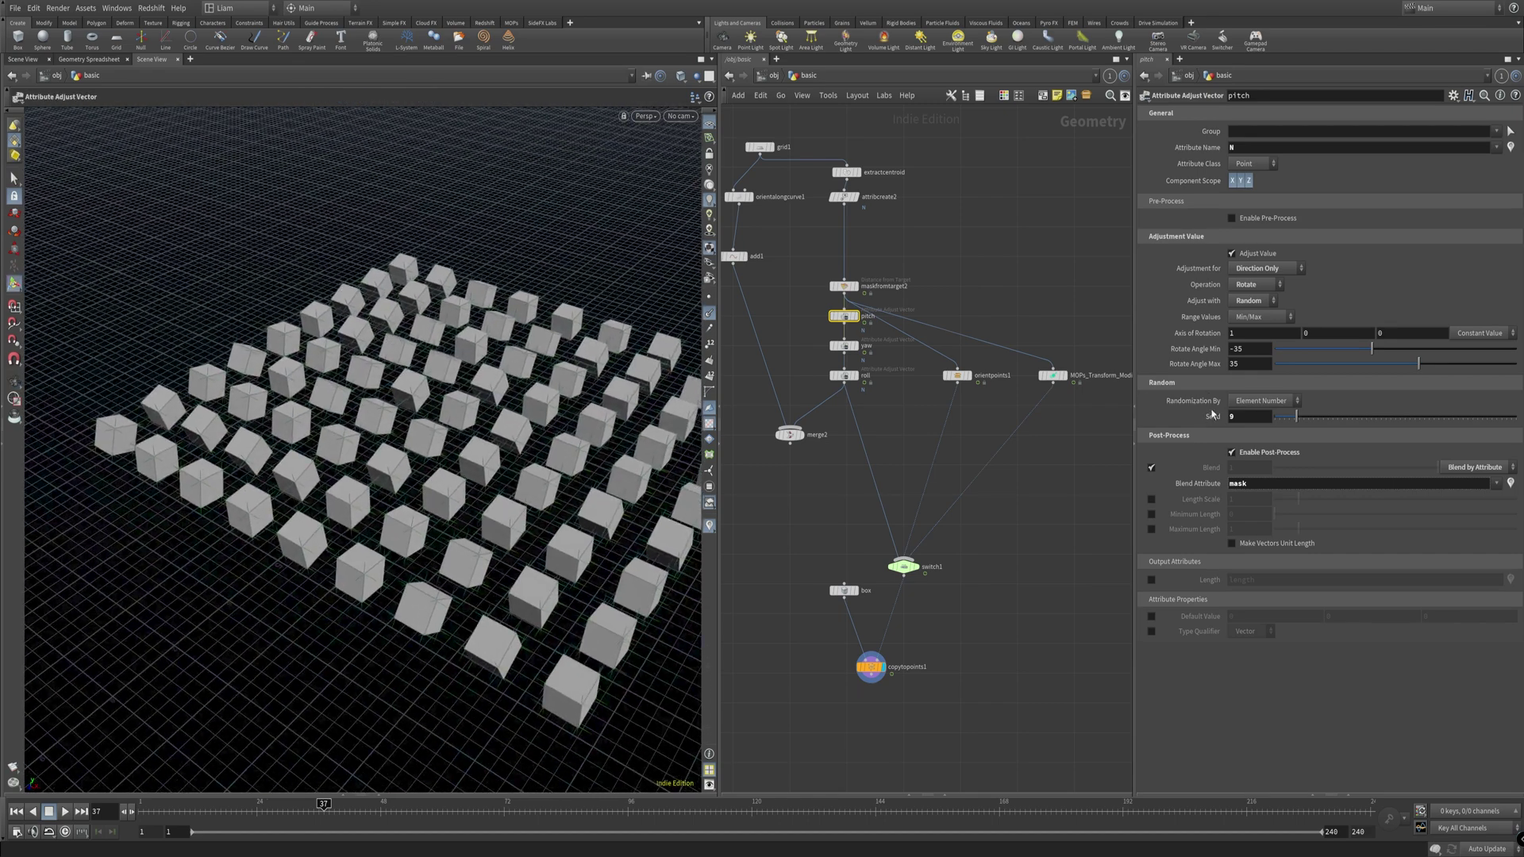
pyautogui.moveTo(603, 367); pyautogui.dragTo(665, 365)
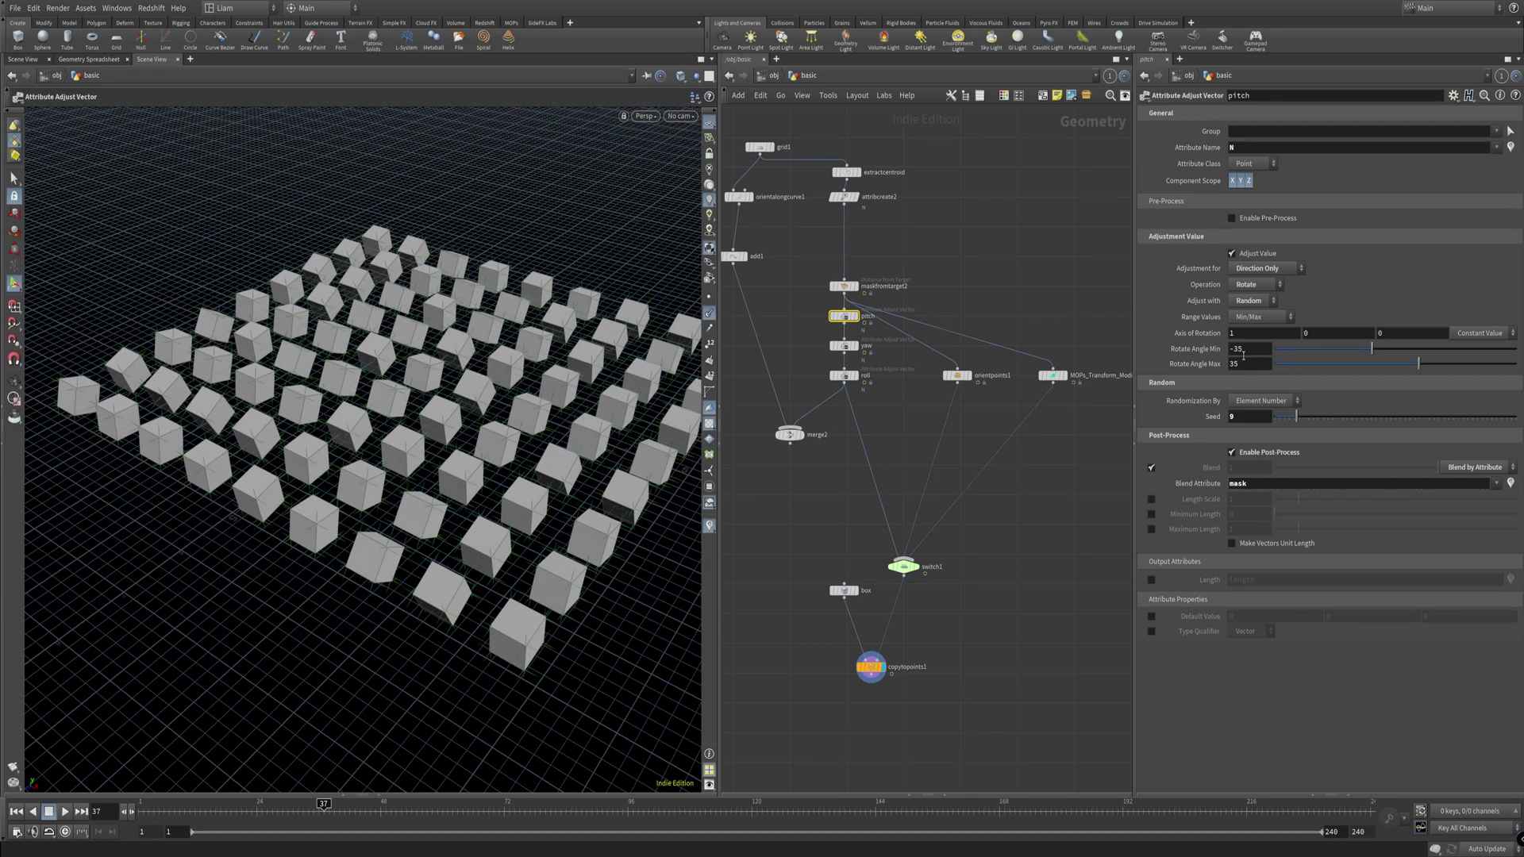
# Step: Widen the pitch node's random rotate angle range to -180 through 180 and scrub the timeline to frame 10
pyautogui.moveTo(1372, 350); pyautogui.dragTo(1273, 348)
pyautogui.moveTo(1420, 365); pyautogui.dragTo(1518, 368)
pyautogui.moveTo(170, 816); pyautogui.dragTo(226, 797)
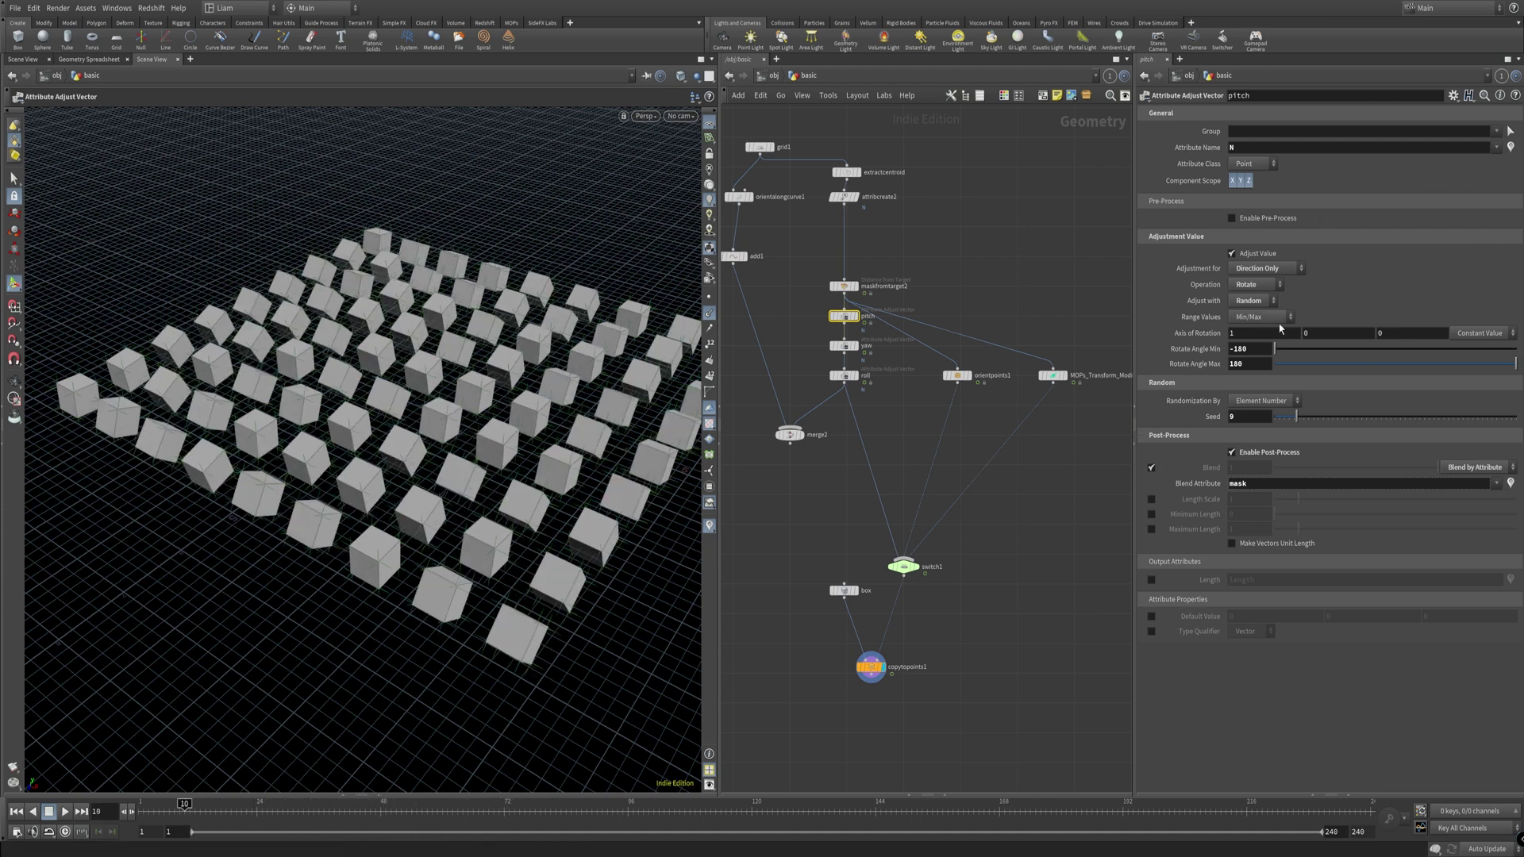
# Step: Change the pitch adjustment to Noise with a rotate angle range of -64.5 to 82.9 and an element size of 4.7
pyautogui.click(1264, 302)
pyautogui.click(1258, 326)
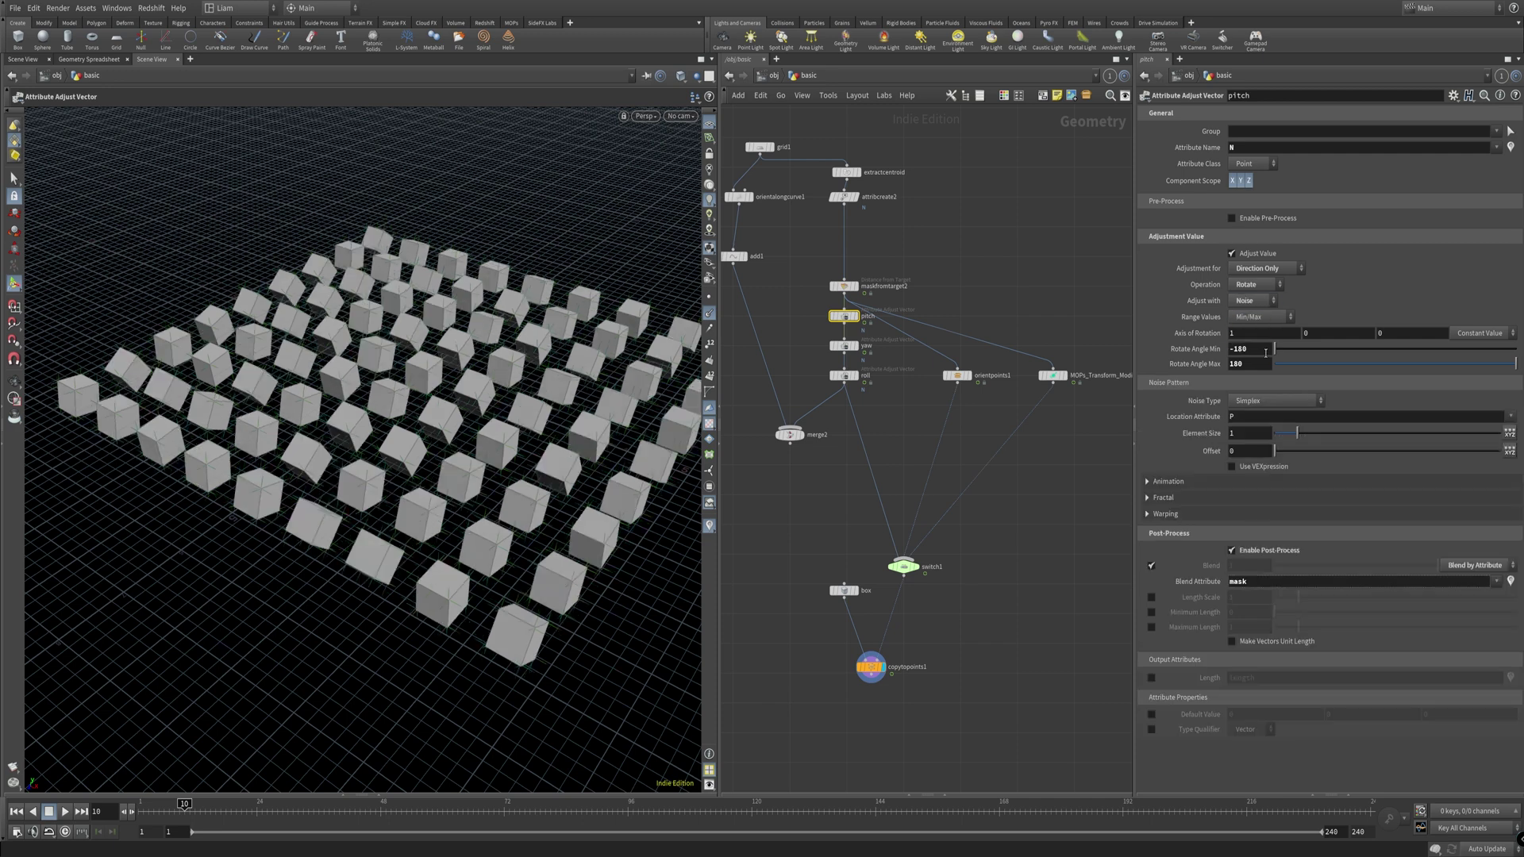
pyautogui.moveTo(1308, 349); pyautogui.dragTo(1352, 349)
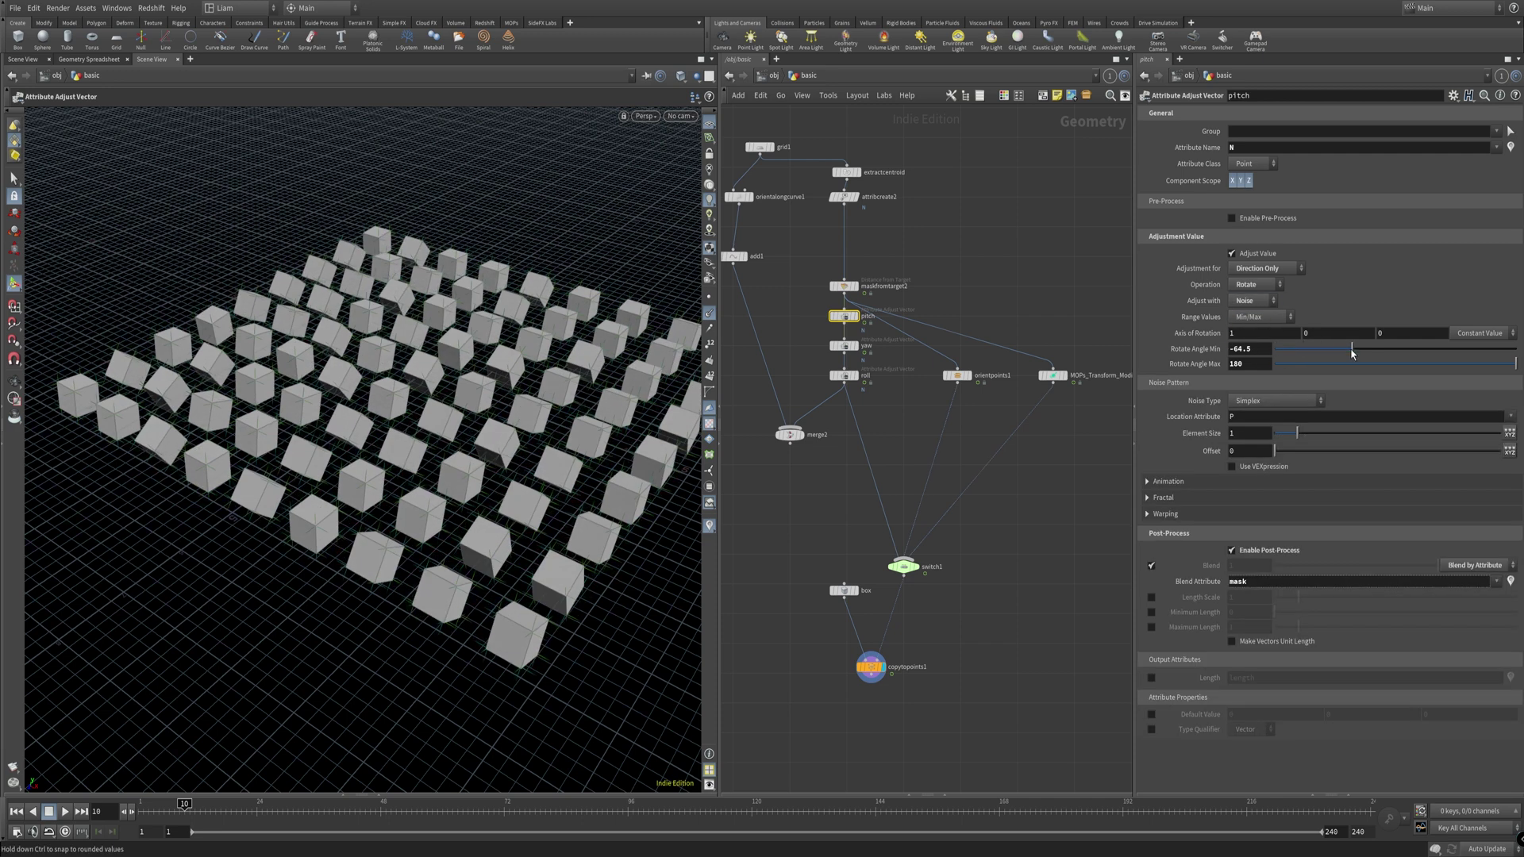
pyautogui.click(1450, 364)
pyautogui.moveTo(1450, 365); pyautogui.dragTo(1447, 364)
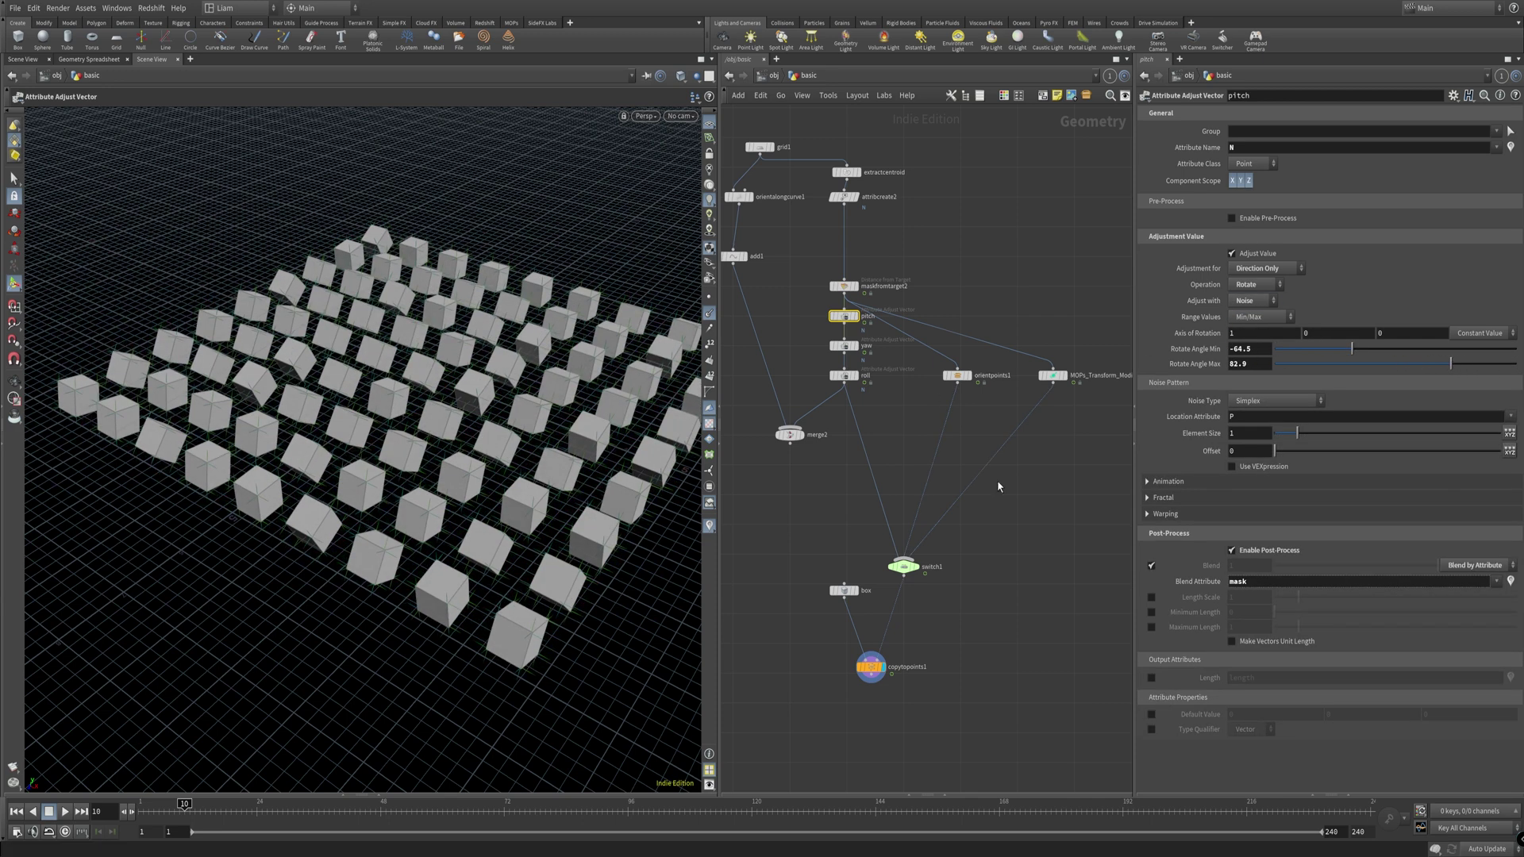
pyautogui.moveTo(1306, 437); pyautogui.dragTo(1385, 444)
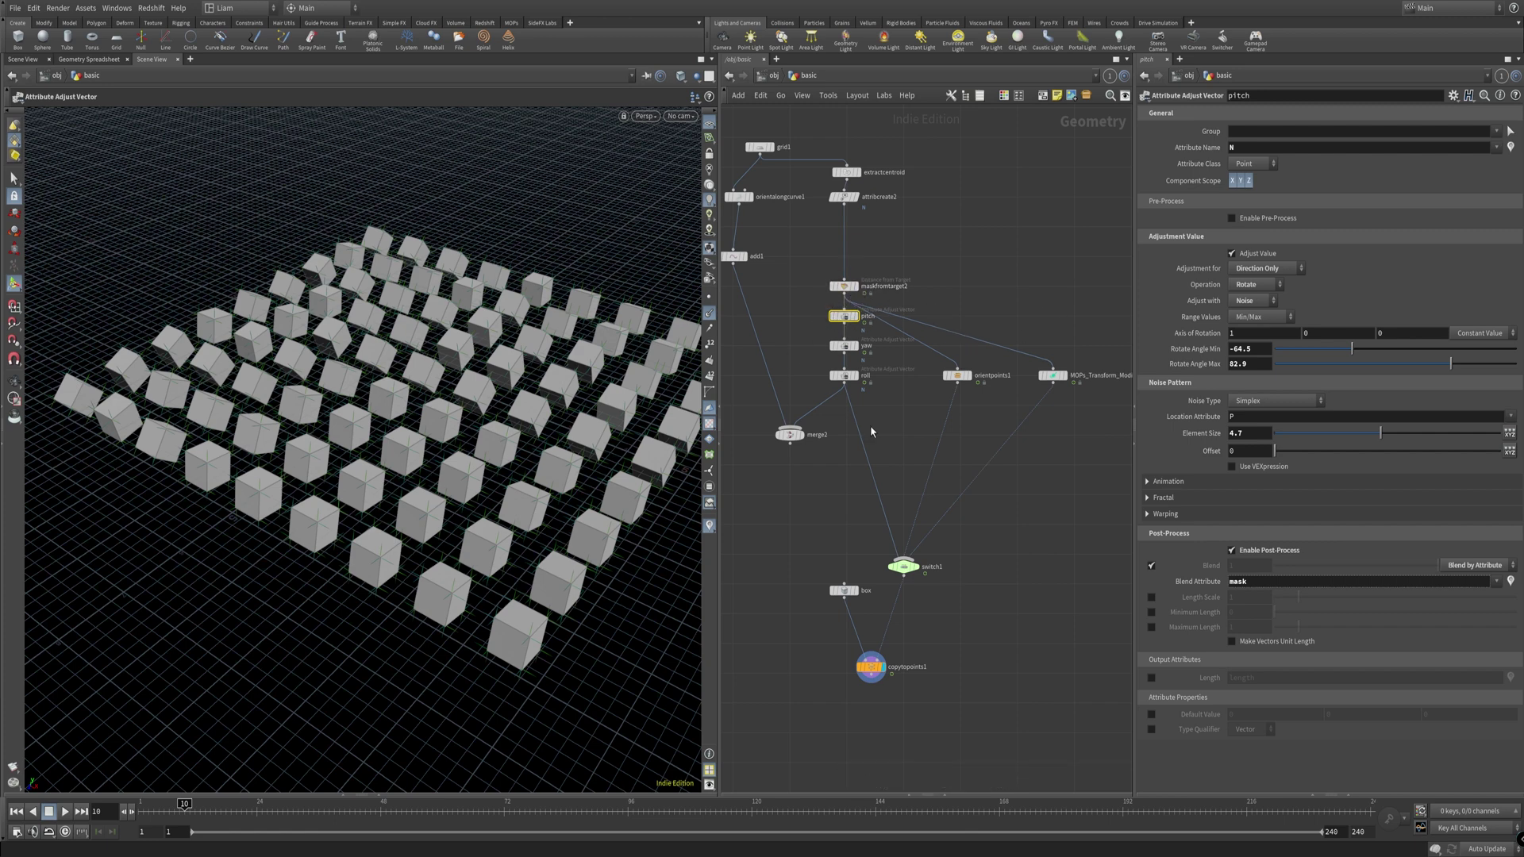
# Step: Compare the parameters of orientpoints1 with those of the pitch Attribute Adjust Vector node
pyautogui.click(987, 378)
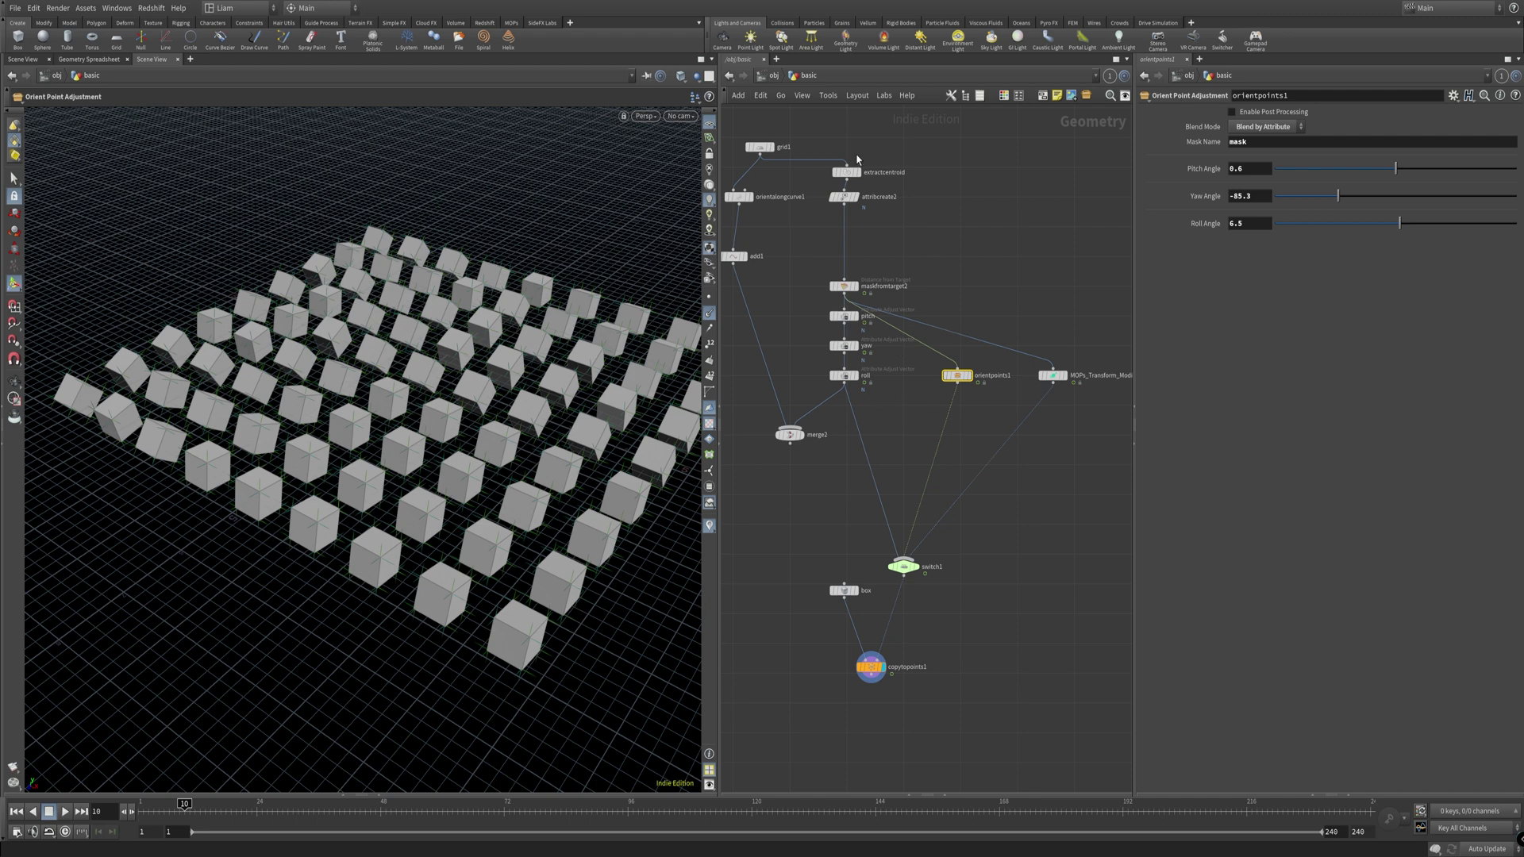
pyautogui.click(843, 315)
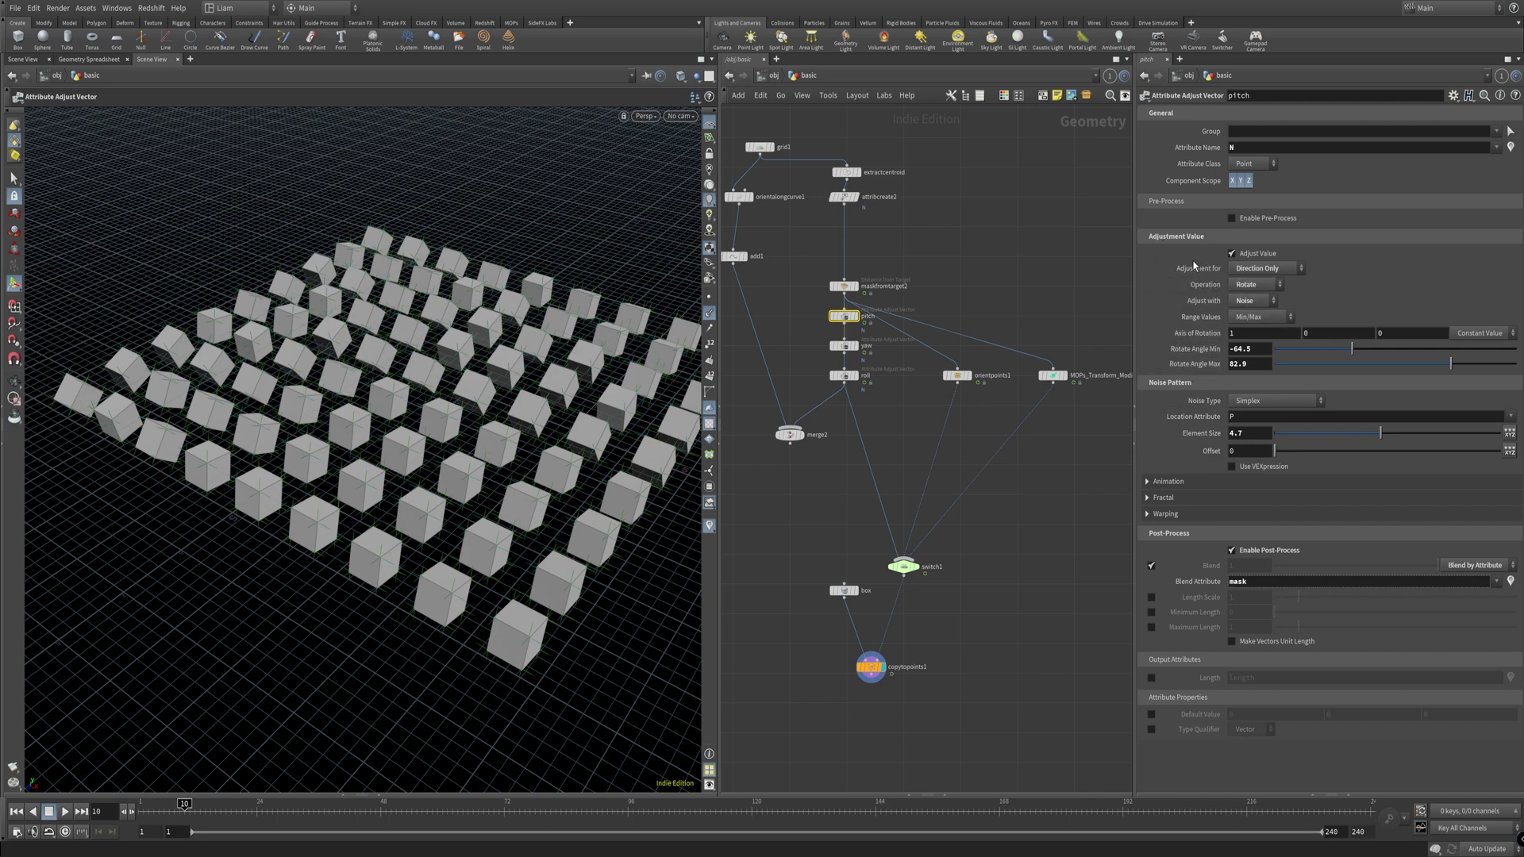
pyautogui.click(958, 375)
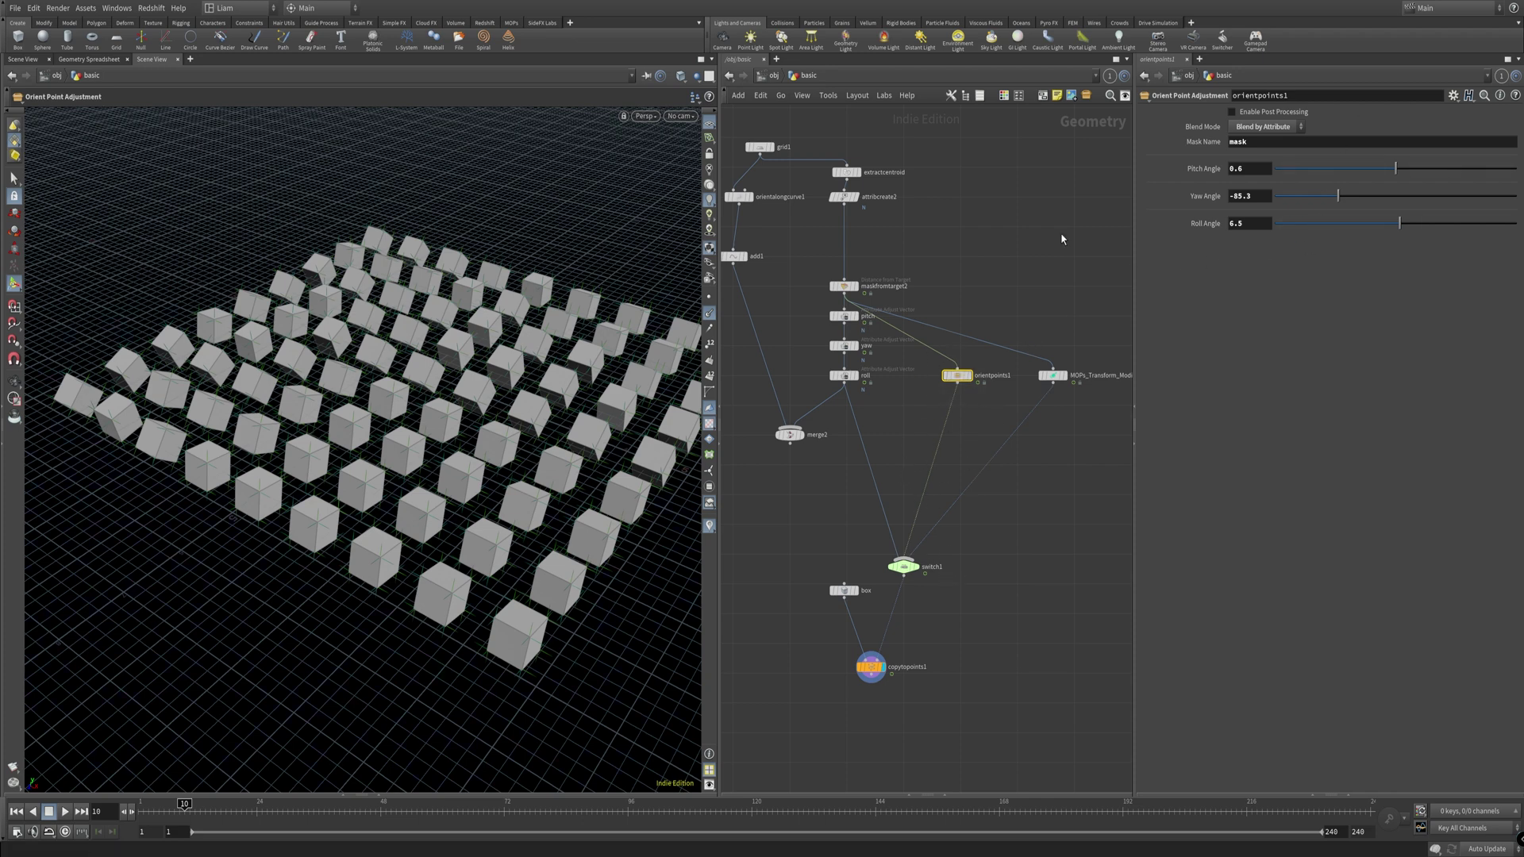
# Step: Review the settings of attribcreate2 and extractcentroid, including the Run Over choices for extracting centroids
pyautogui.moveTo(948, 185); pyautogui.dragTo(1042, 206, button='middle')
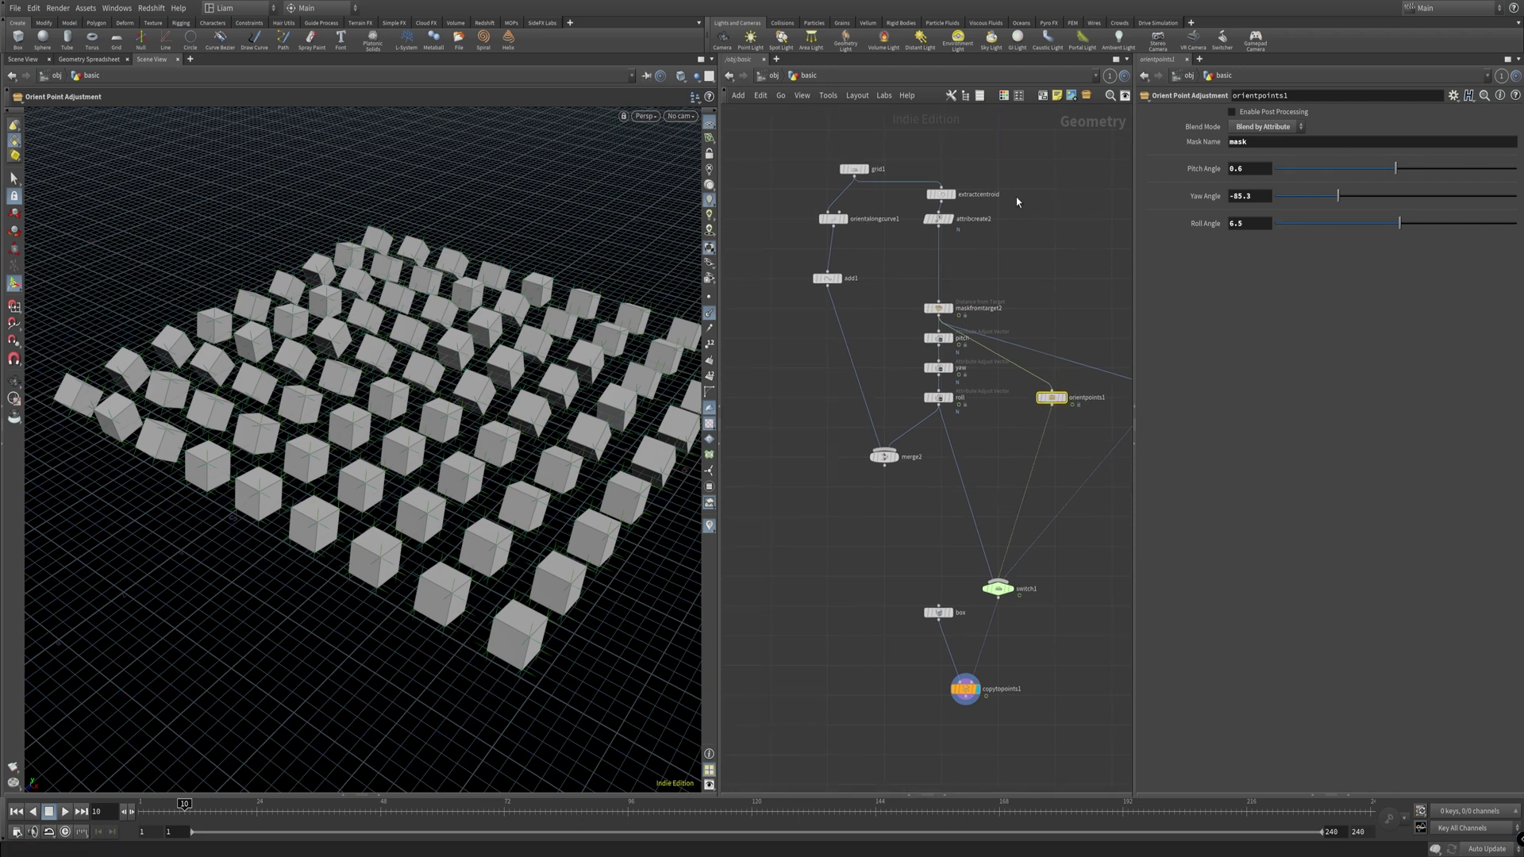
pyautogui.click(1002, 194)
pyautogui.click(939, 224)
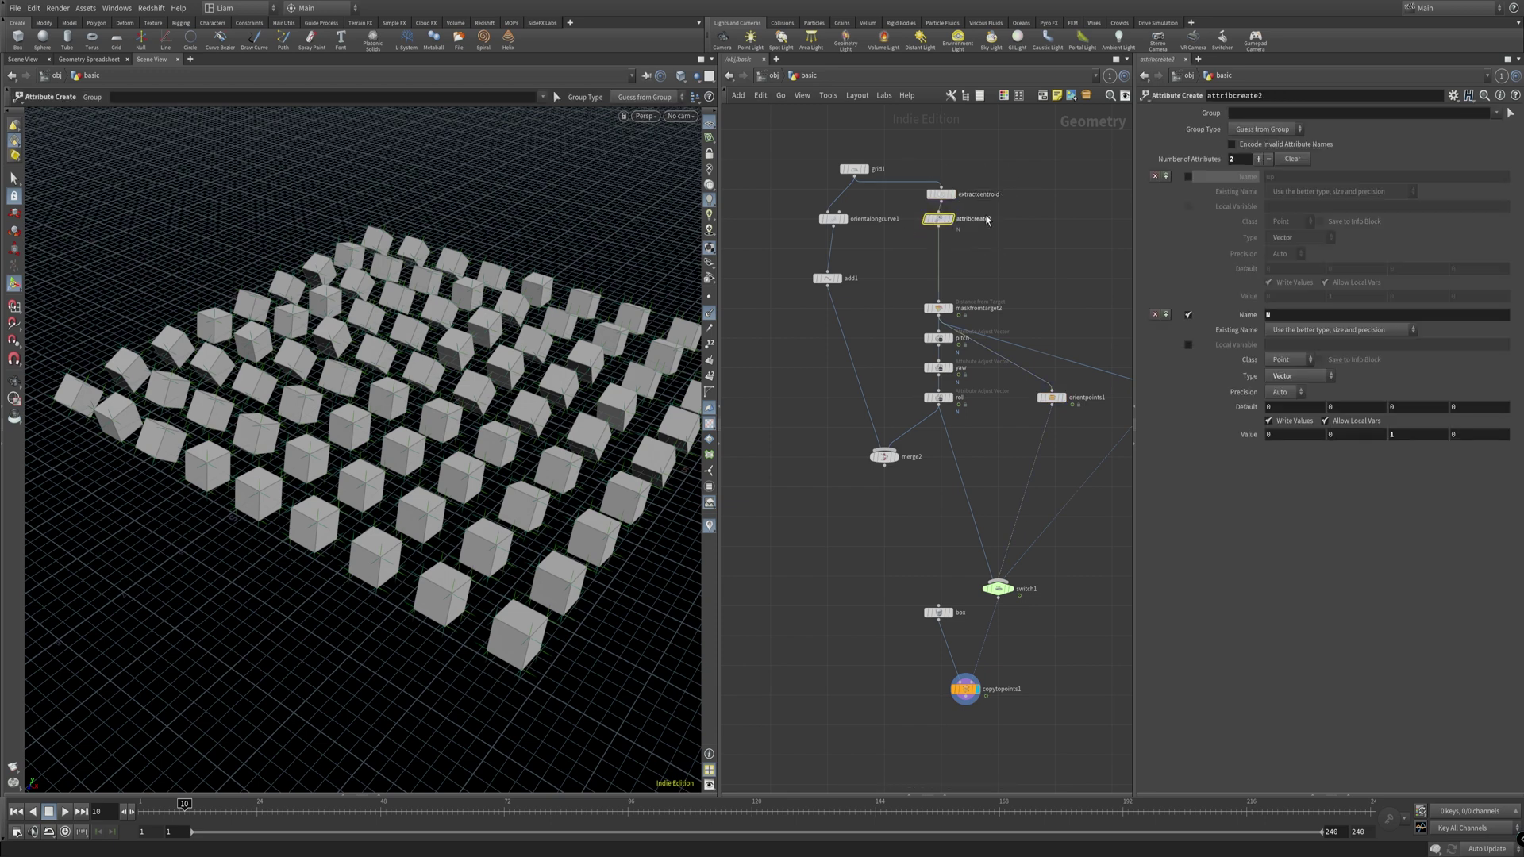
pyautogui.click(941, 194)
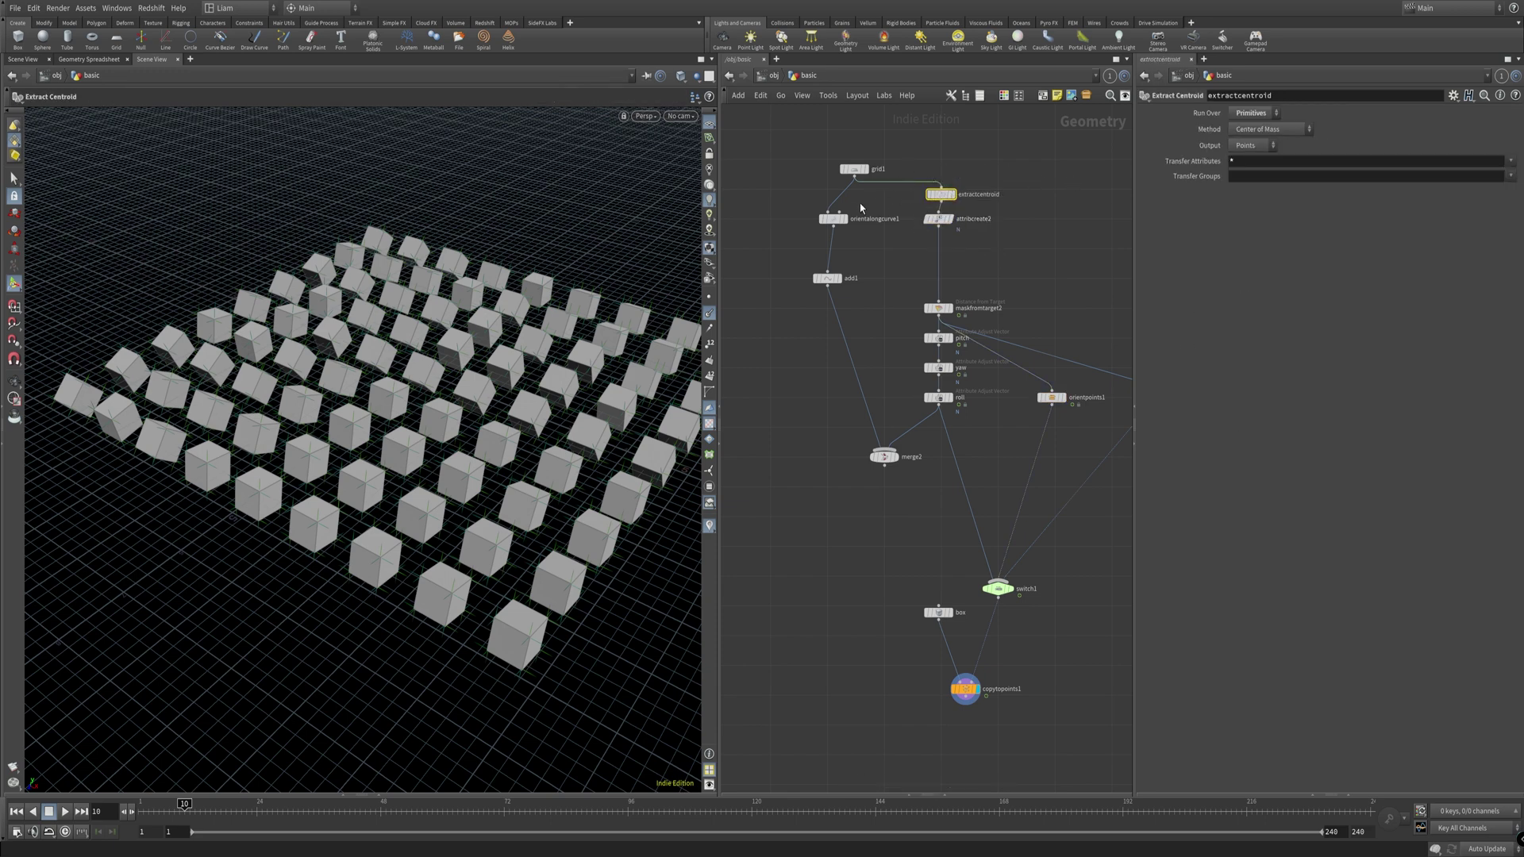
pyautogui.click(1270, 114)
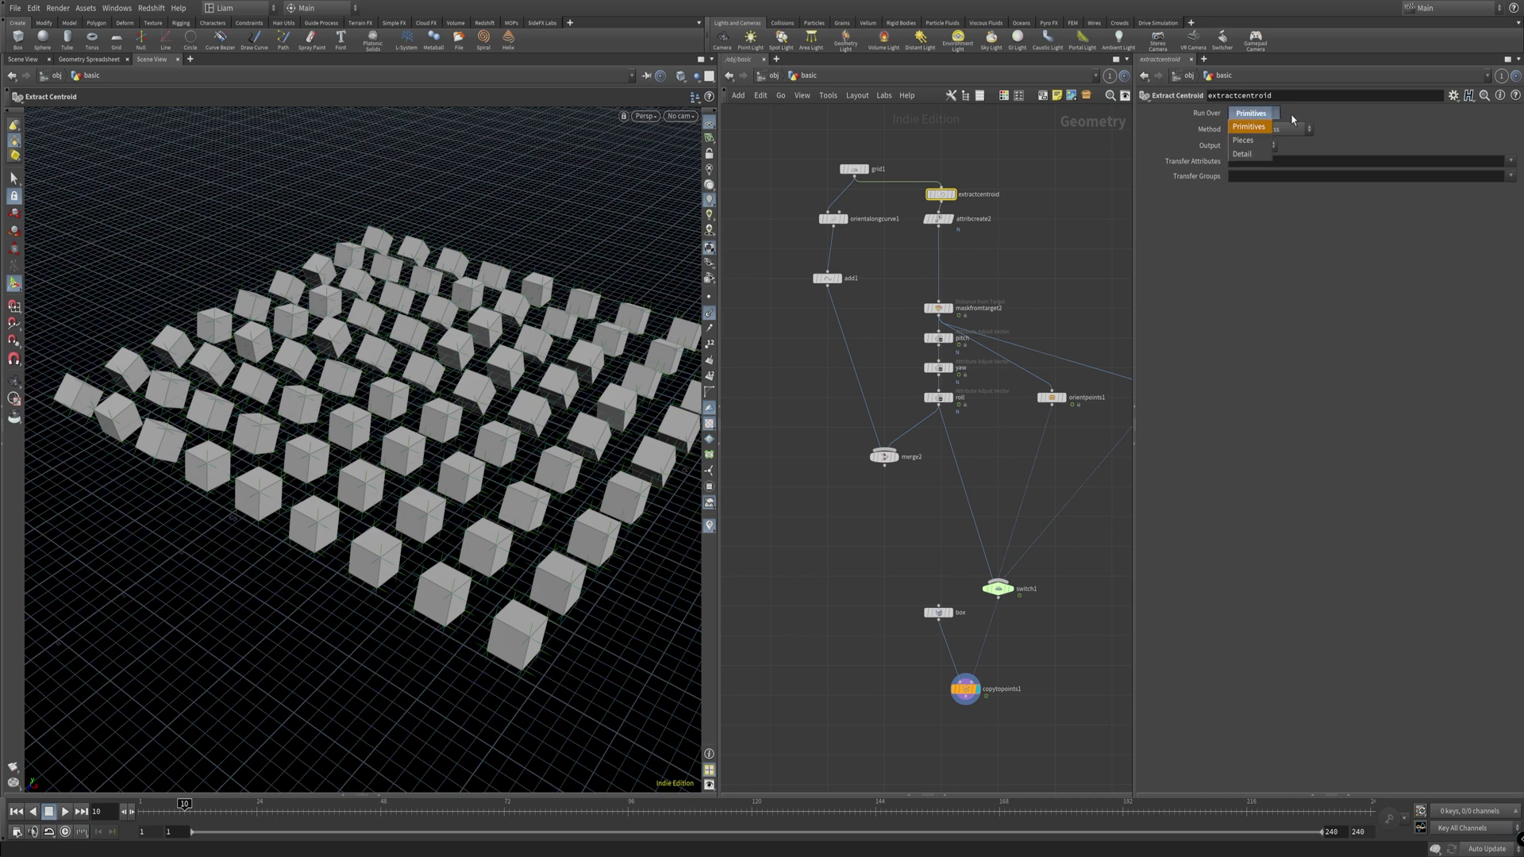
pyautogui.click(957, 197)
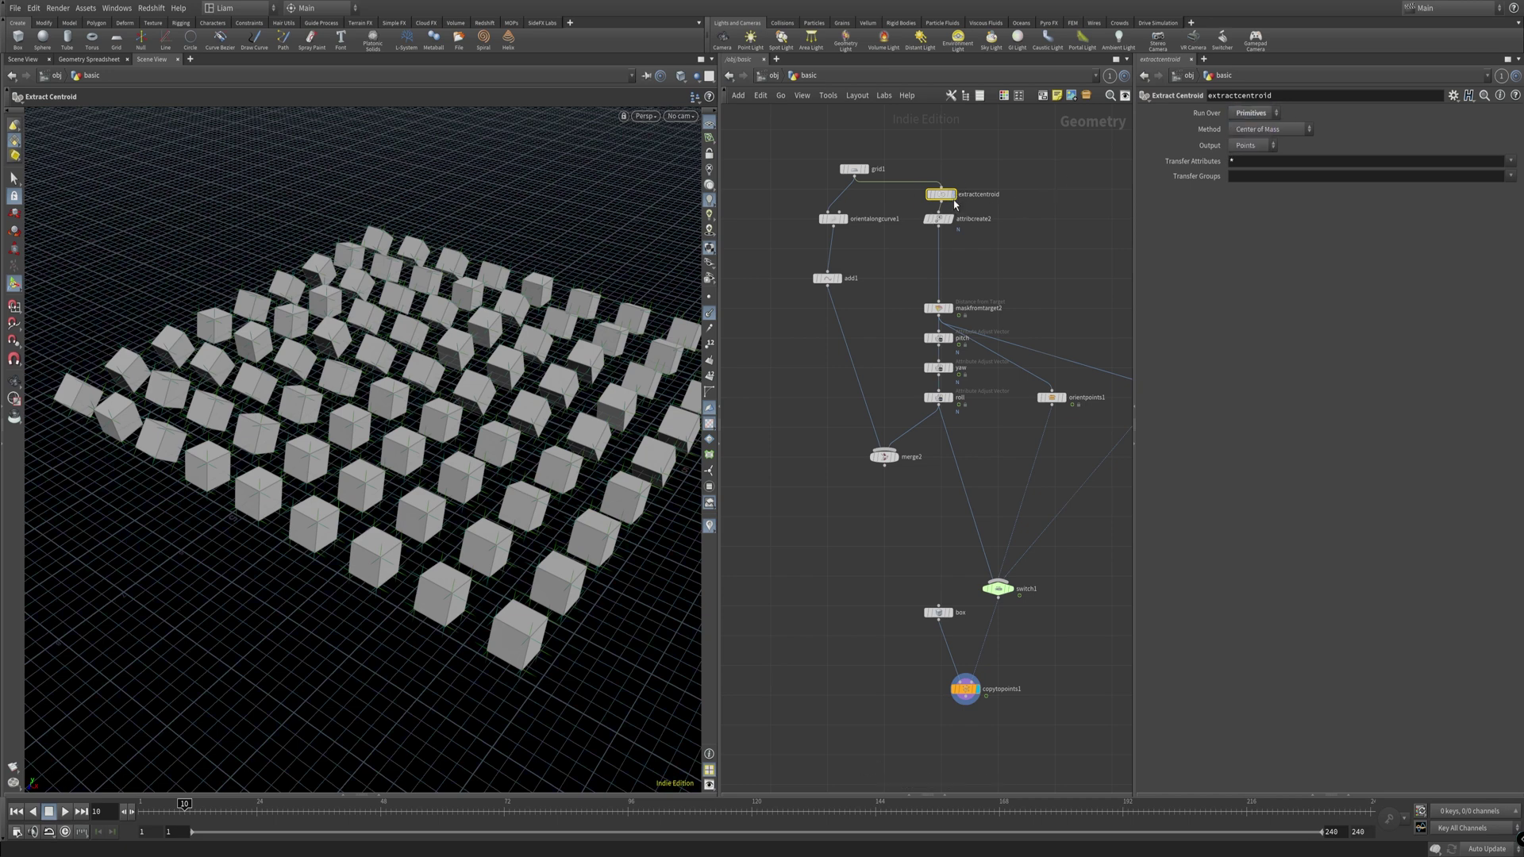
# Step: Display the output of extractcentroid in the viewport, followed by the output of merge2
pyautogui.click(954, 195)
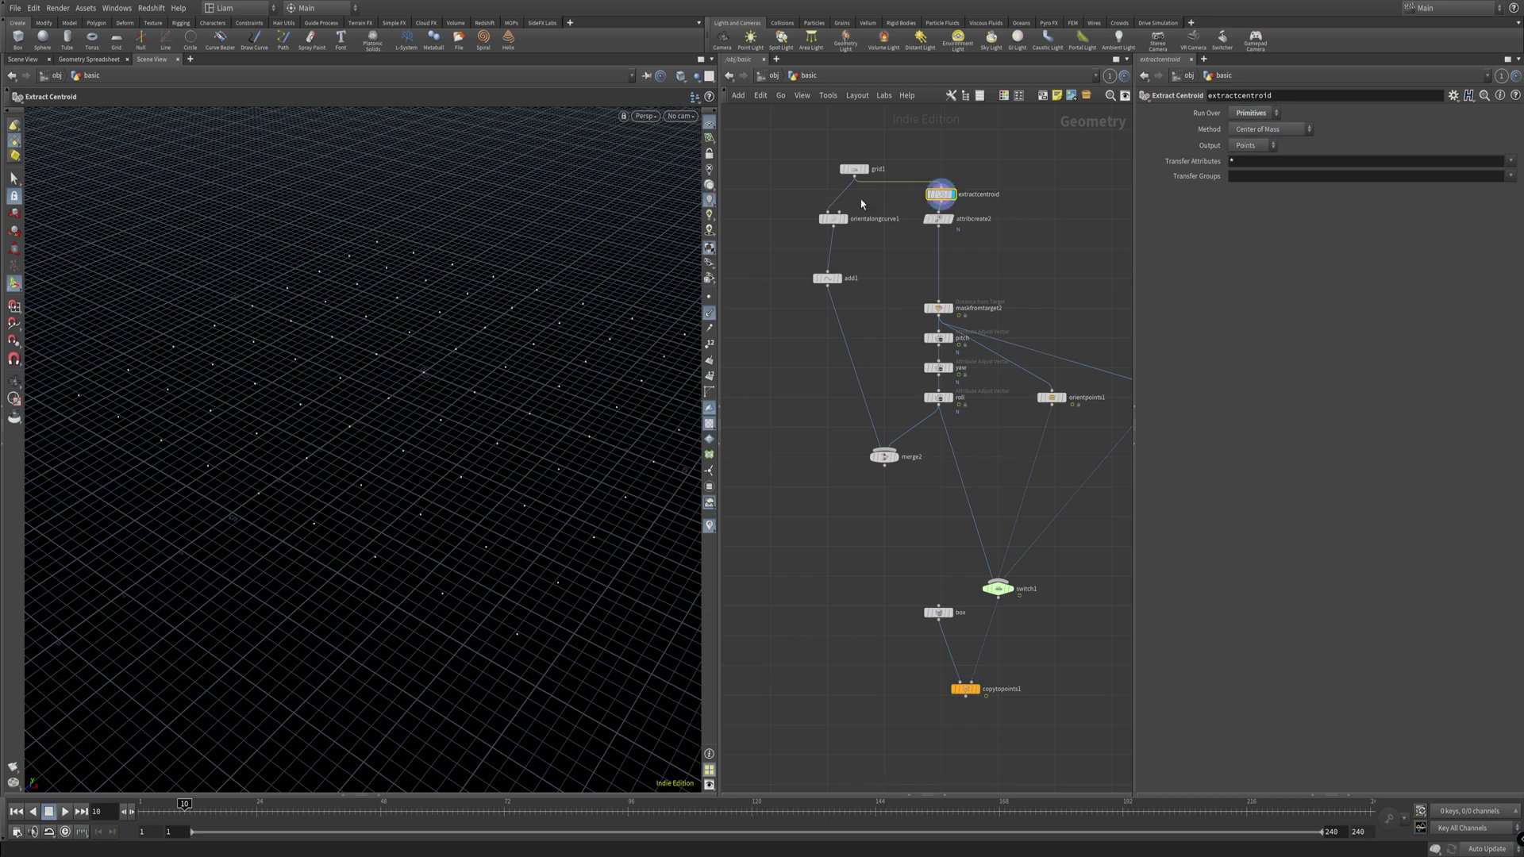
pyautogui.click(839, 279)
pyautogui.click(895, 458)
pyautogui.click(889, 459)
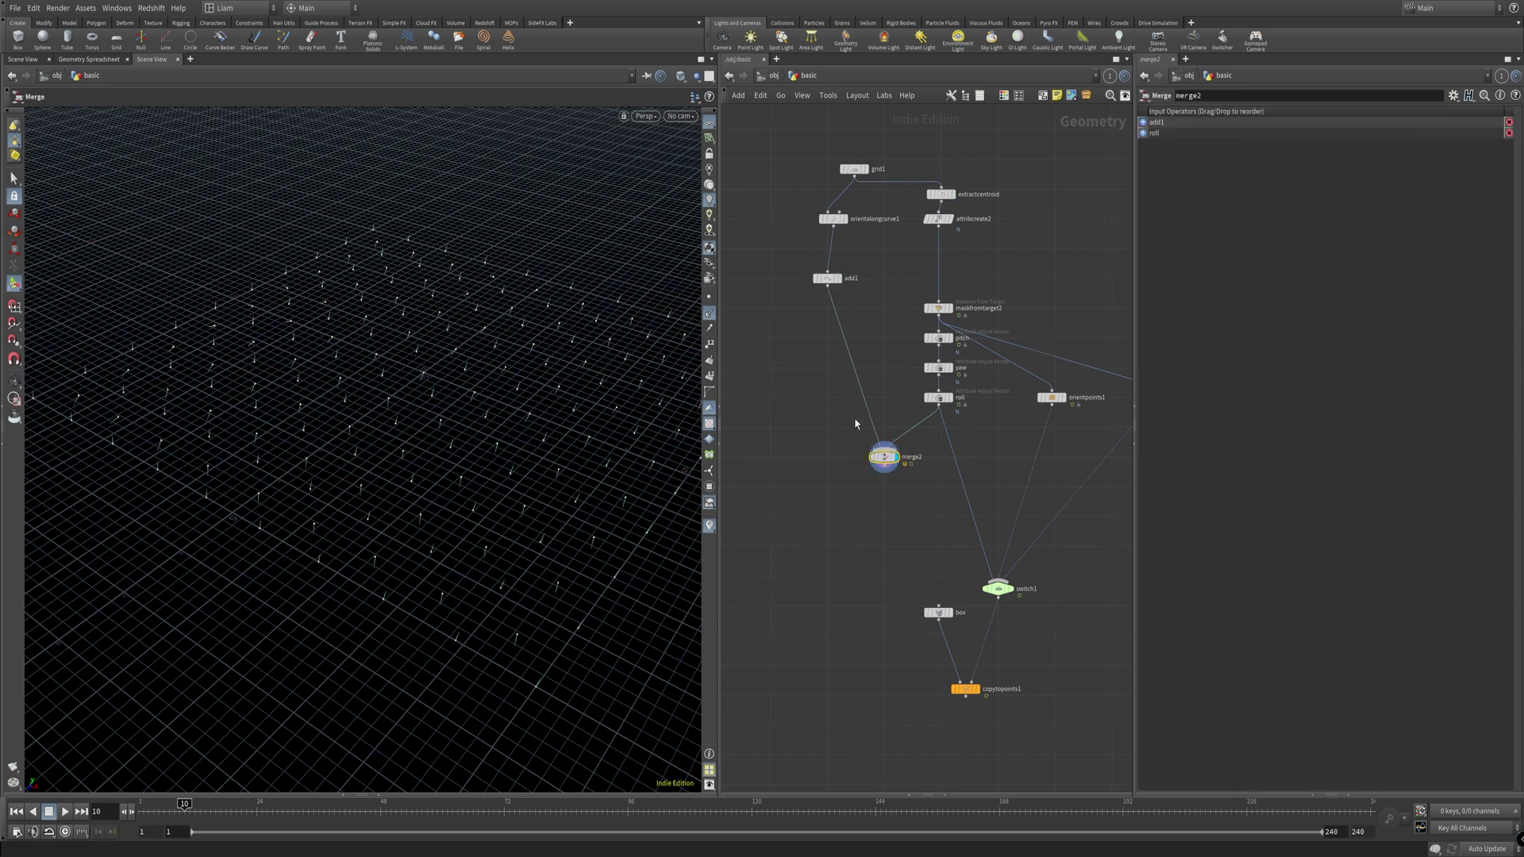
# Step: Lower the yaw on orientalongcurve1, and check the extractcentroid and attribcreate2 settings again
pyautogui.click(834, 219)
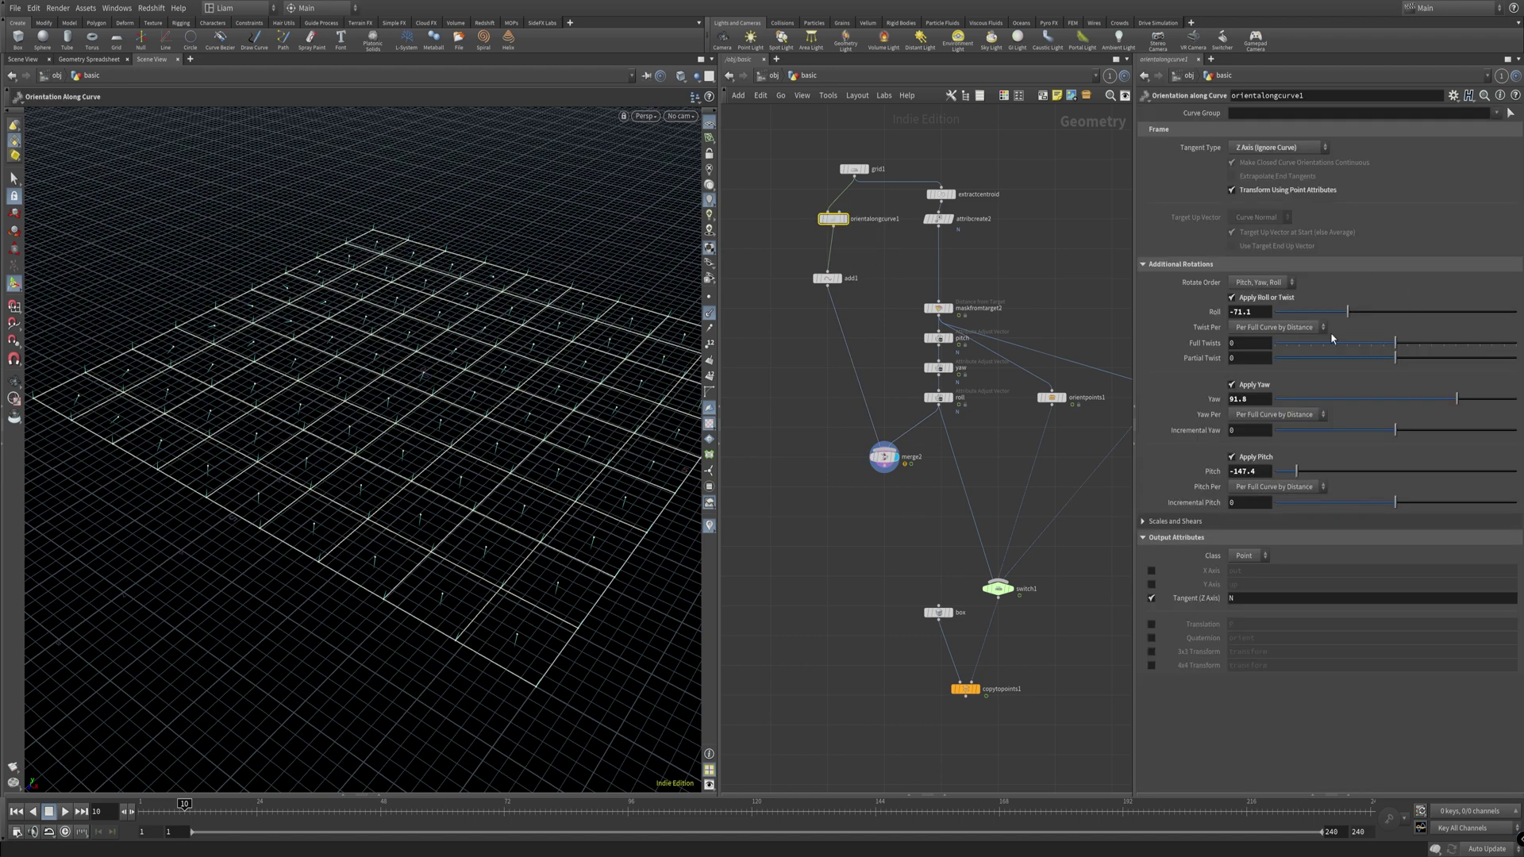
pyautogui.moveTo(1456, 399); pyautogui.dragTo(1335, 399)
pyautogui.click(941, 193)
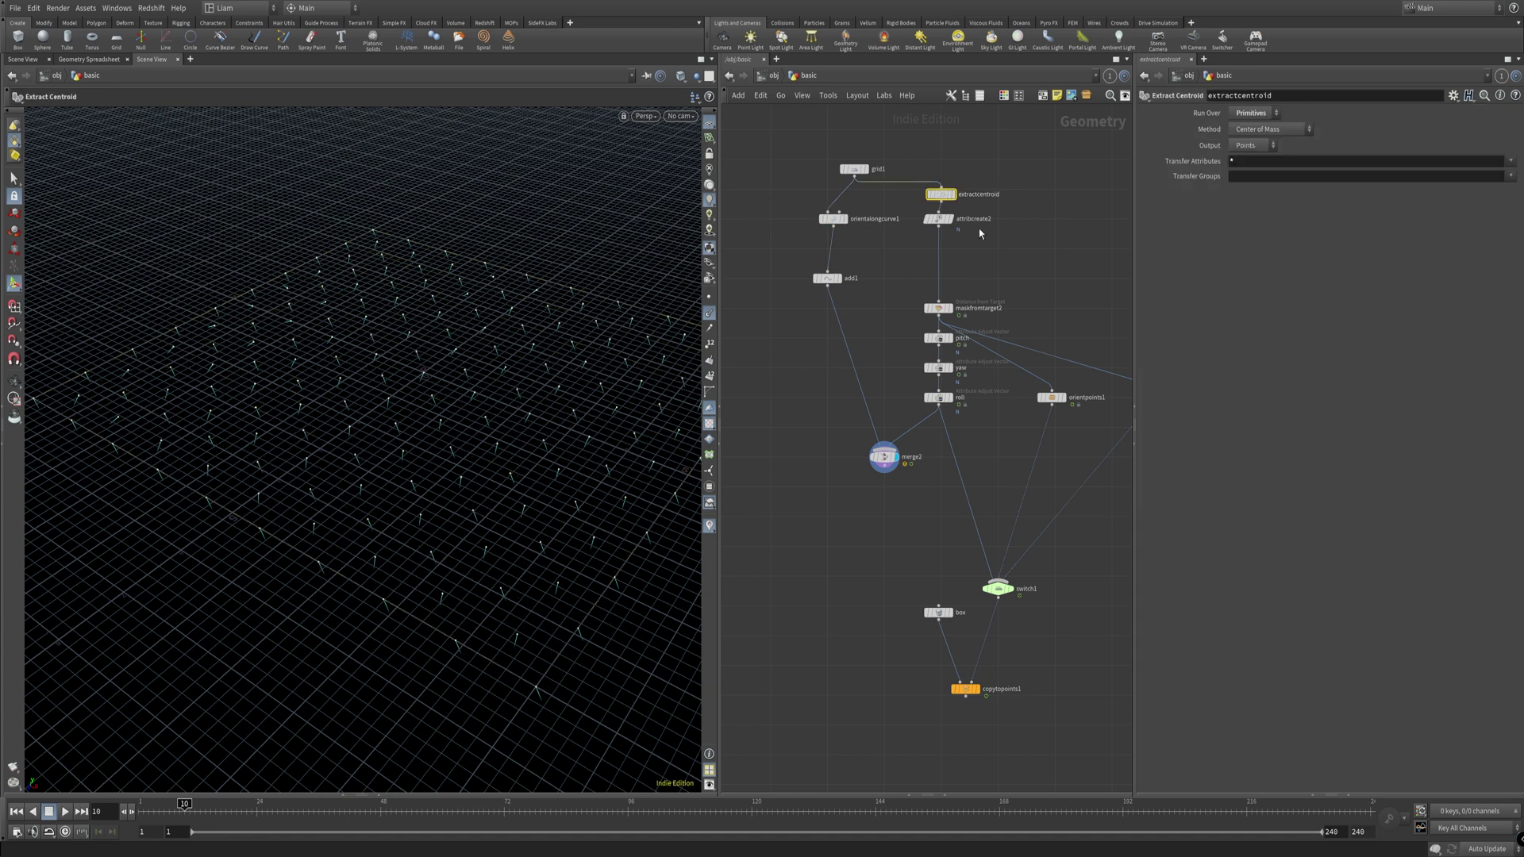
pyautogui.click(938, 218)
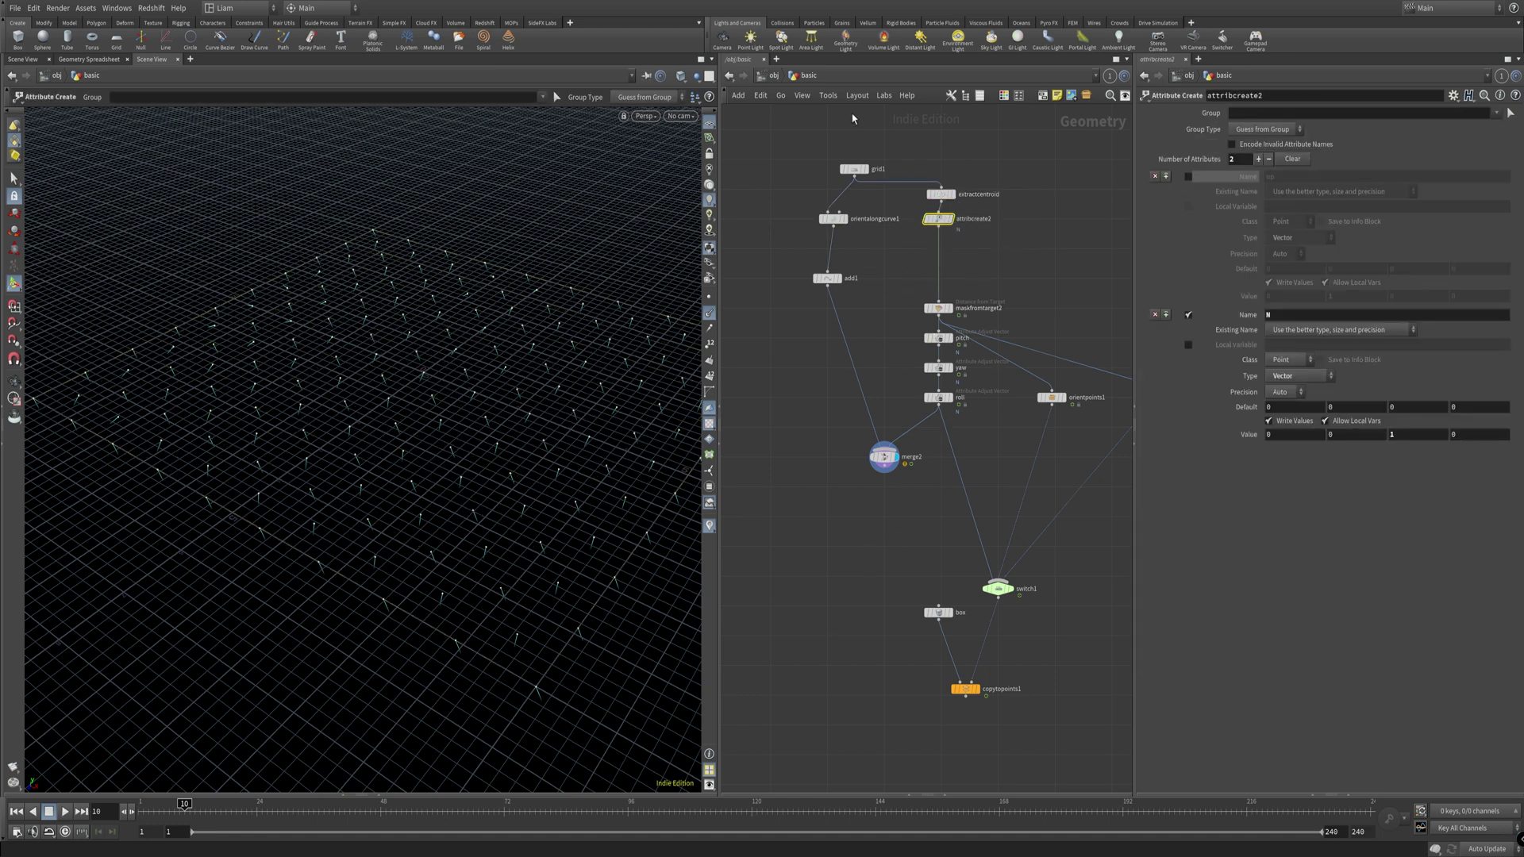
# Step: Leave the basic network, open the packed geometry network, and frame the fractured head pieces in the viewport
pyautogui.press('u')
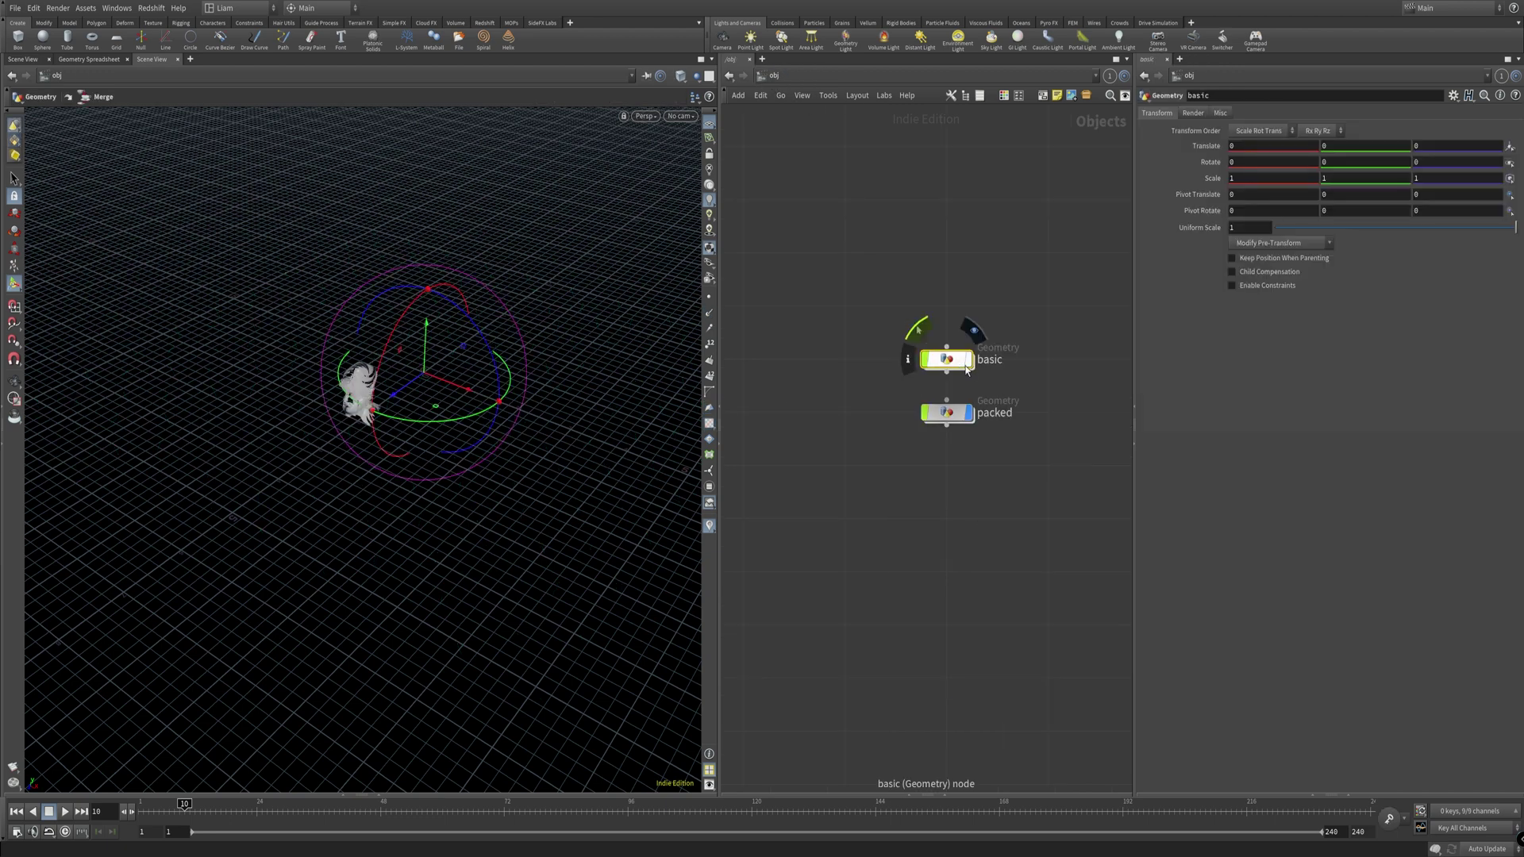
pyautogui.click(950, 416)
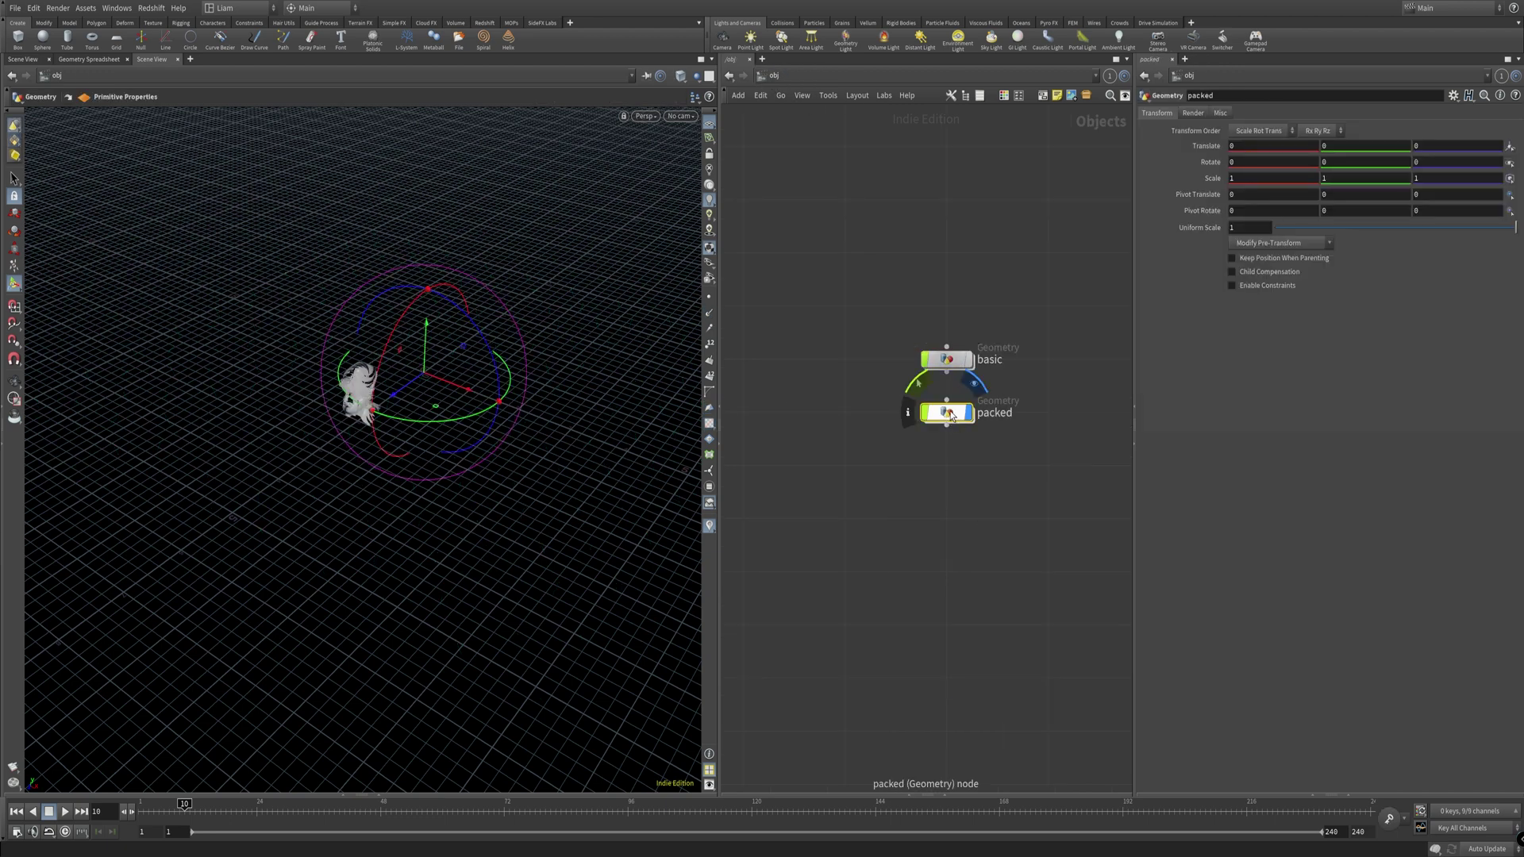
pyautogui.doubleClick(951, 416)
pyautogui.keyDown('alt'); pyautogui.moveTo(365, 331); pyautogui.dragTo(429, 393); pyautogui.keyUp('alt')
pyautogui.keyDown('alt'); pyautogui.moveTo(428, 393); pyautogui.dragTo(476, 397, button='right'); pyautogui.keyUp('alt')
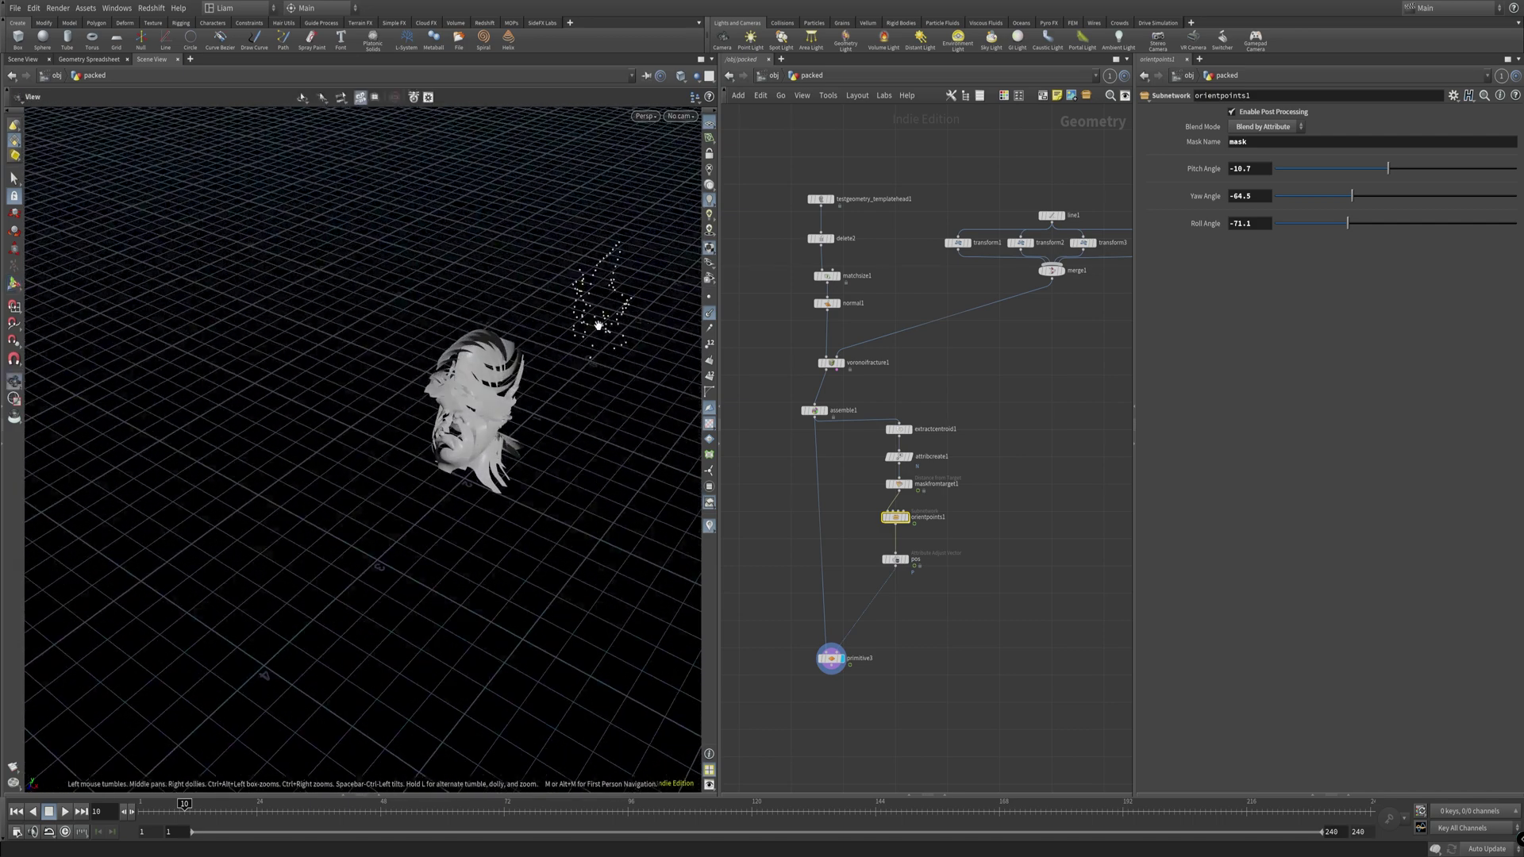
pyautogui.click(960, 371)
pyautogui.keyDown('alt'); pyautogui.moveTo(601, 357); pyautogui.dragTo(551, 324); pyautogui.keyUp('alt')
pyautogui.press('Return')
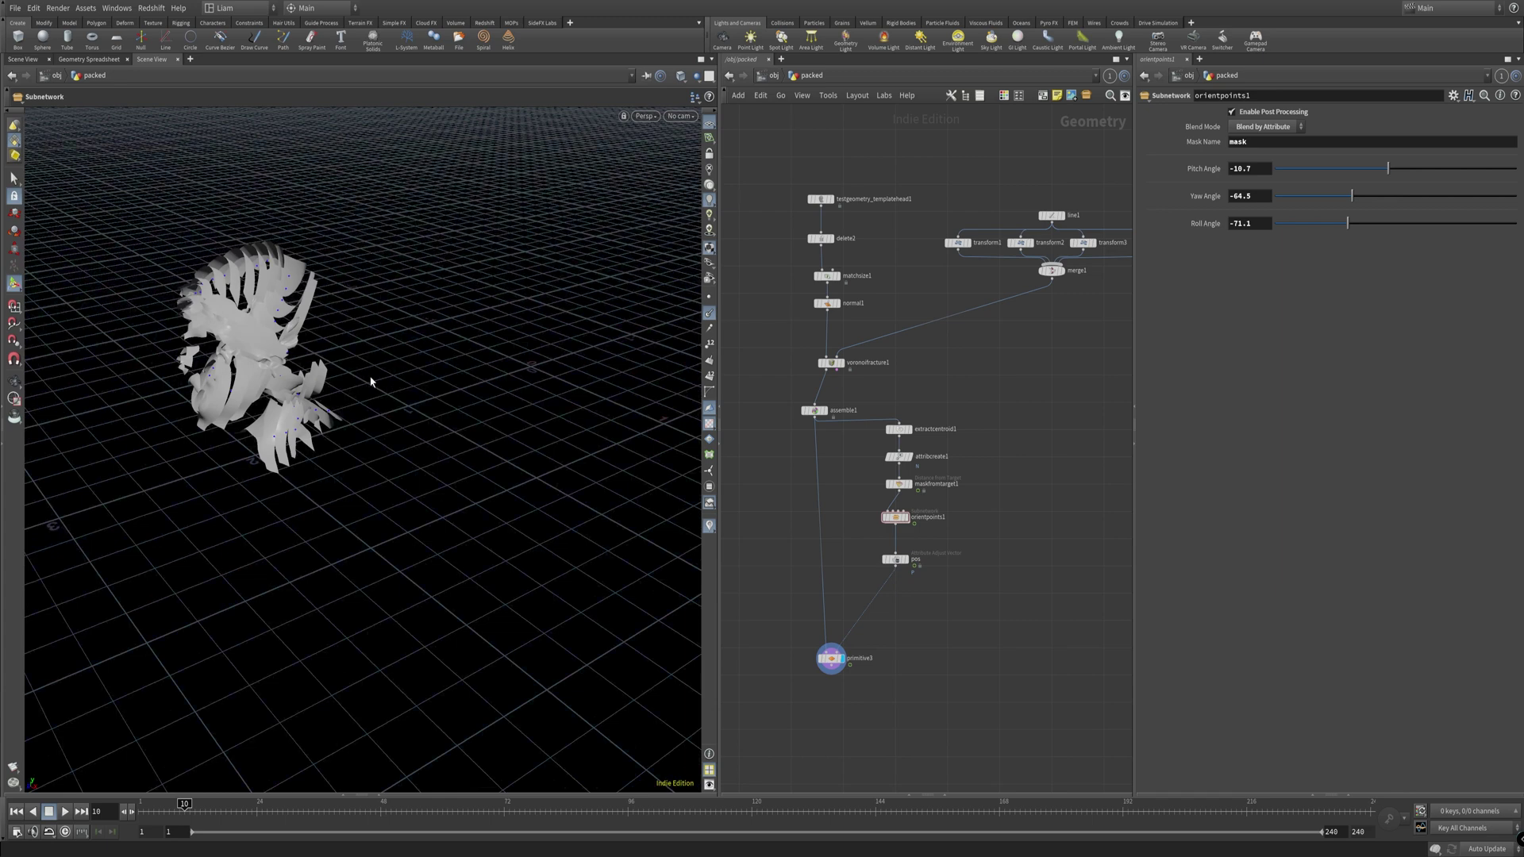
# Step: Scrub the timeline to frame 72 and view the assembled head from the front
pyautogui.moveTo(189, 807); pyautogui.dragTo(504, 808)
pyautogui.keyDown('alt'); pyautogui.moveTo(494, 349); pyautogui.dragTo(377, 446, button='middle'); pyautogui.keyUp('alt')
pyautogui.keyDown('alt'); pyautogui.moveTo(458, 374); pyautogui.dragTo(580, 341, button='right'); pyautogui.keyUp('alt')
pyautogui.keyDown('alt'); pyautogui.moveTo(518, 390); pyautogui.dragTo(555, 350, button='middle'); pyautogui.keyUp('alt')
pyautogui.keyDown('alt'); pyautogui.moveTo(445, 419); pyautogui.dragTo(535, 346); pyautogui.keyUp('alt')
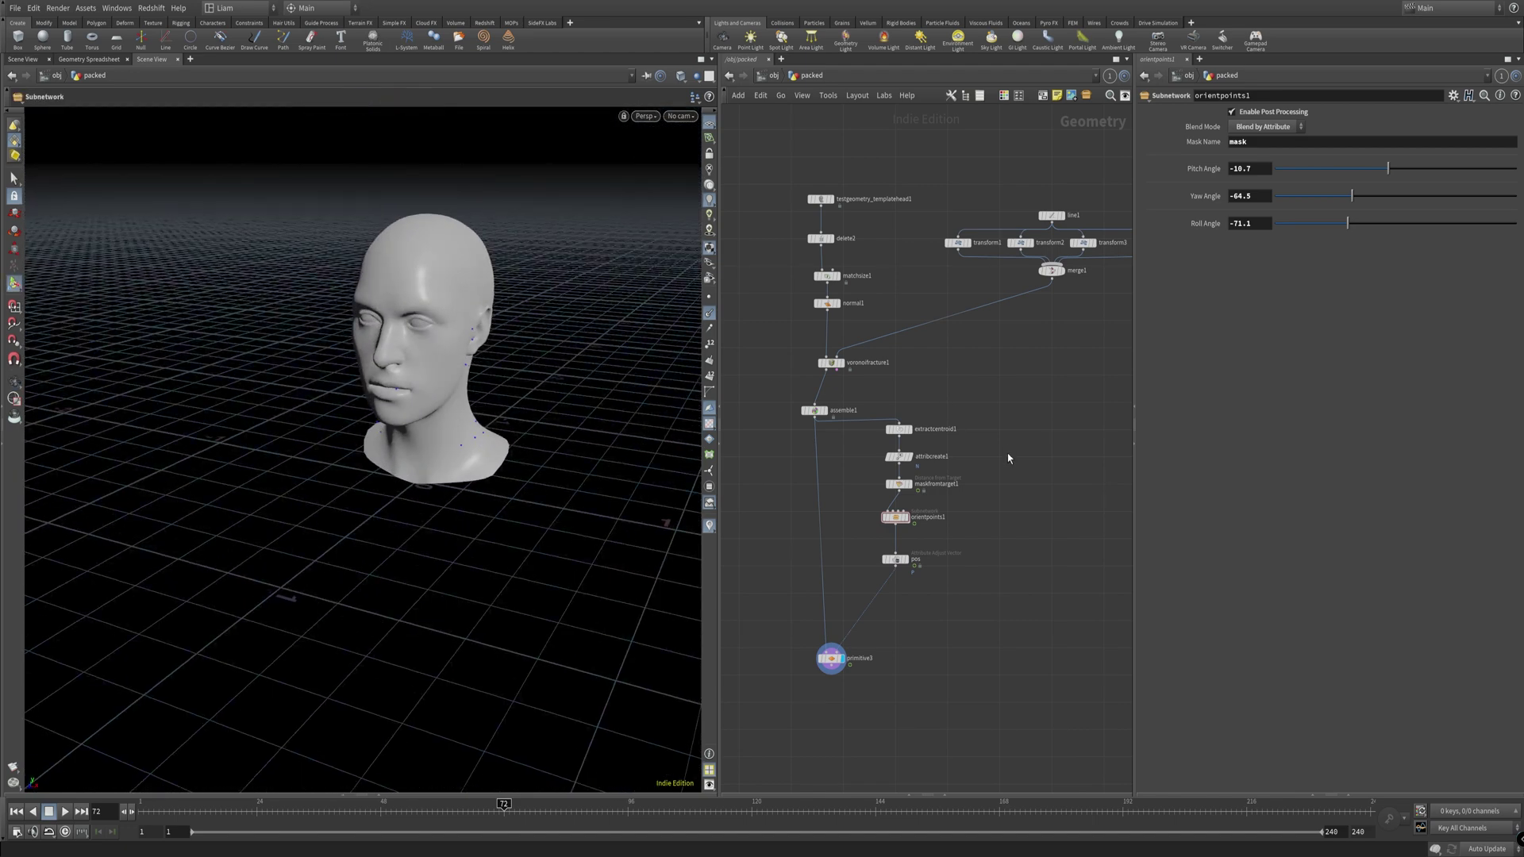
# Step: Review the start of the packed network: the template head, the mouthbag deletion and the matchsize1 settings
pyautogui.click(944, 519)
pyautogui.moveTo(885, 186); pyautogui.dragTo(857, 177, button='middle')
pyautogui.click(794, 191)
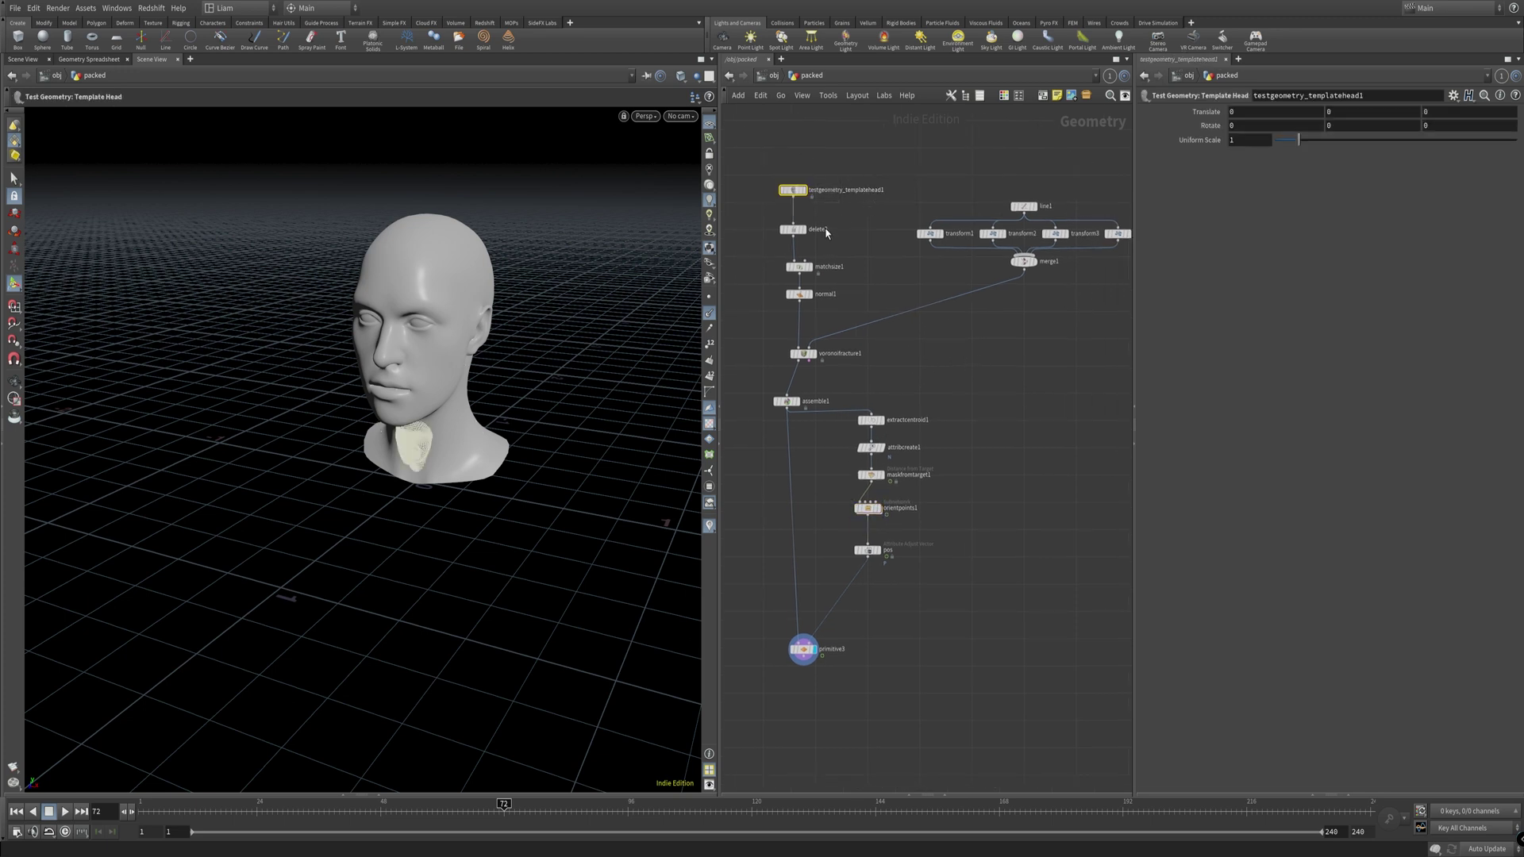
pyautogui.click(793, 230)
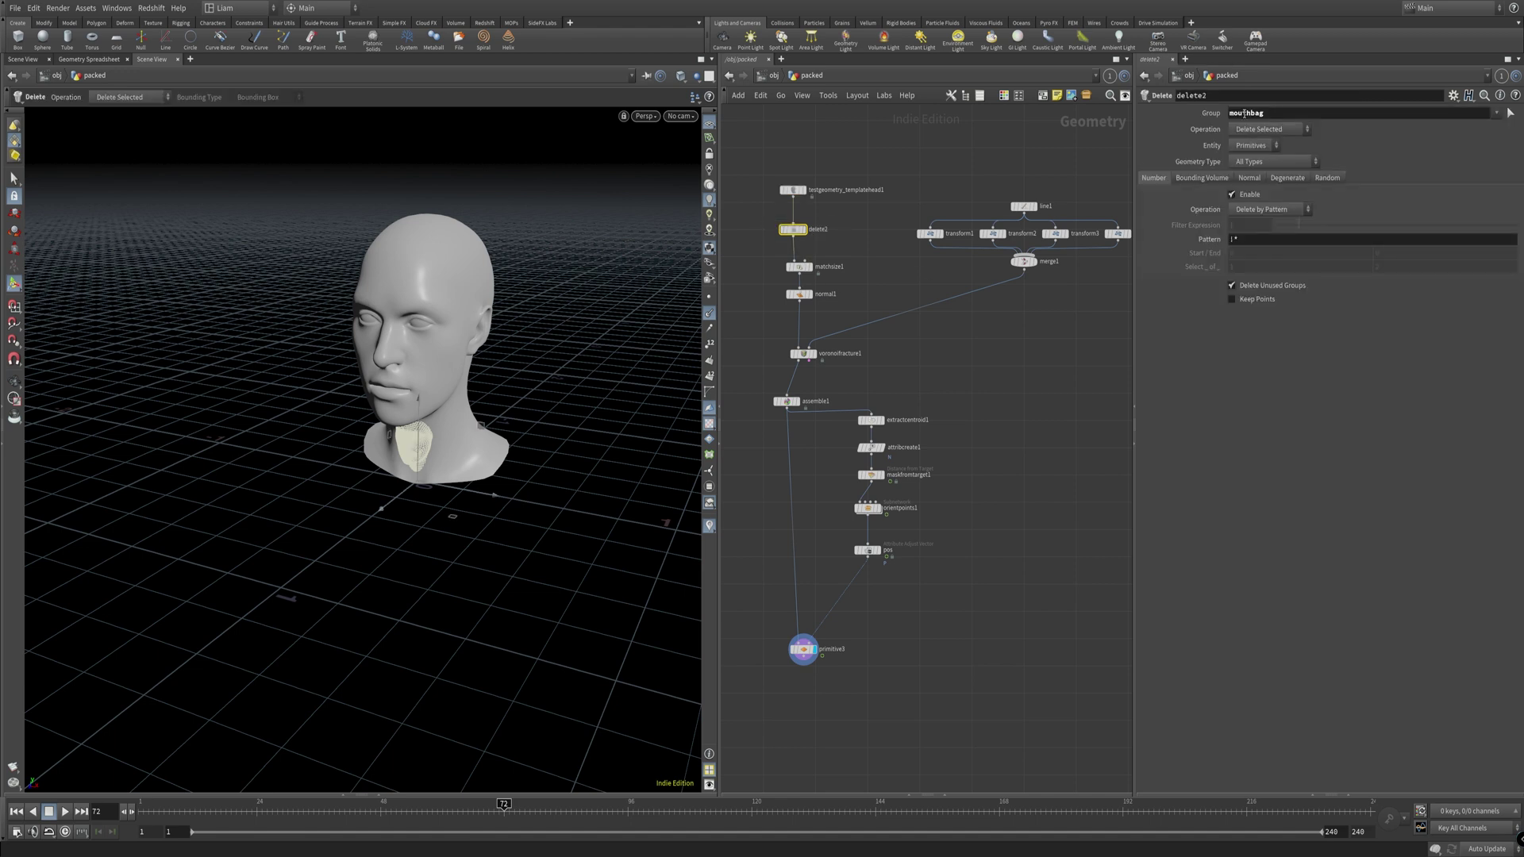
pyautogui.click(860, 282)
pyautogui.click(800, 268)
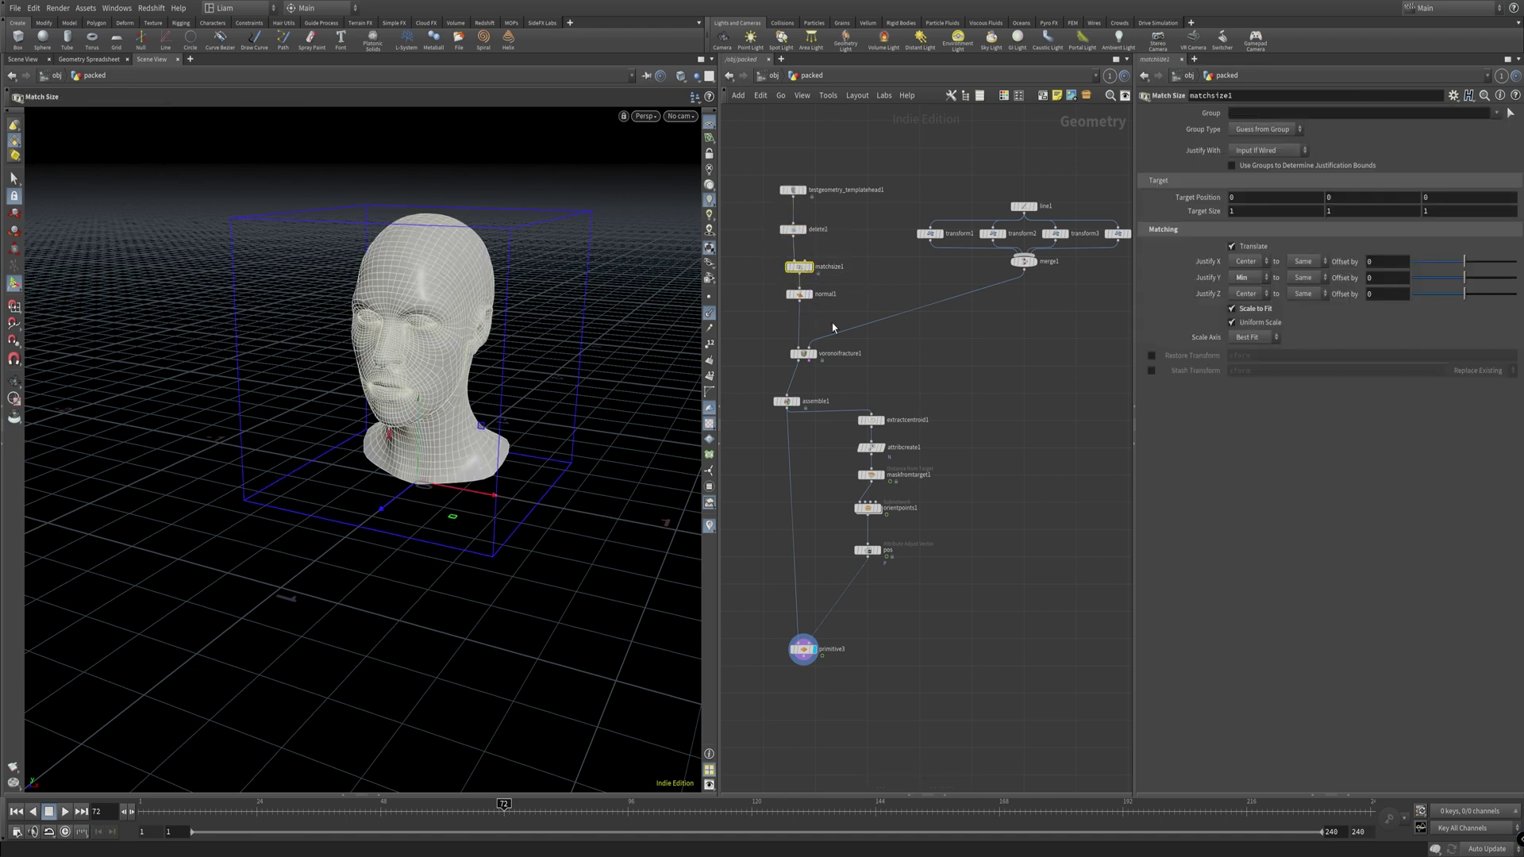
# Step: Display the output of voronoifracture1 and show its parameters
pyautogui.moveTo(820, 306); pyautogui.dragTo(771, 260)
pyautogui.moveTo(583, 357)
pyautogui.keyDown('alt'); pyautogui.mouseDown()
pyautogui.moveTo(573, 344)
pyautogui.moveTo(588, 342)
pyautogui.mouseUp(); pyautogui.keyUp('alt')
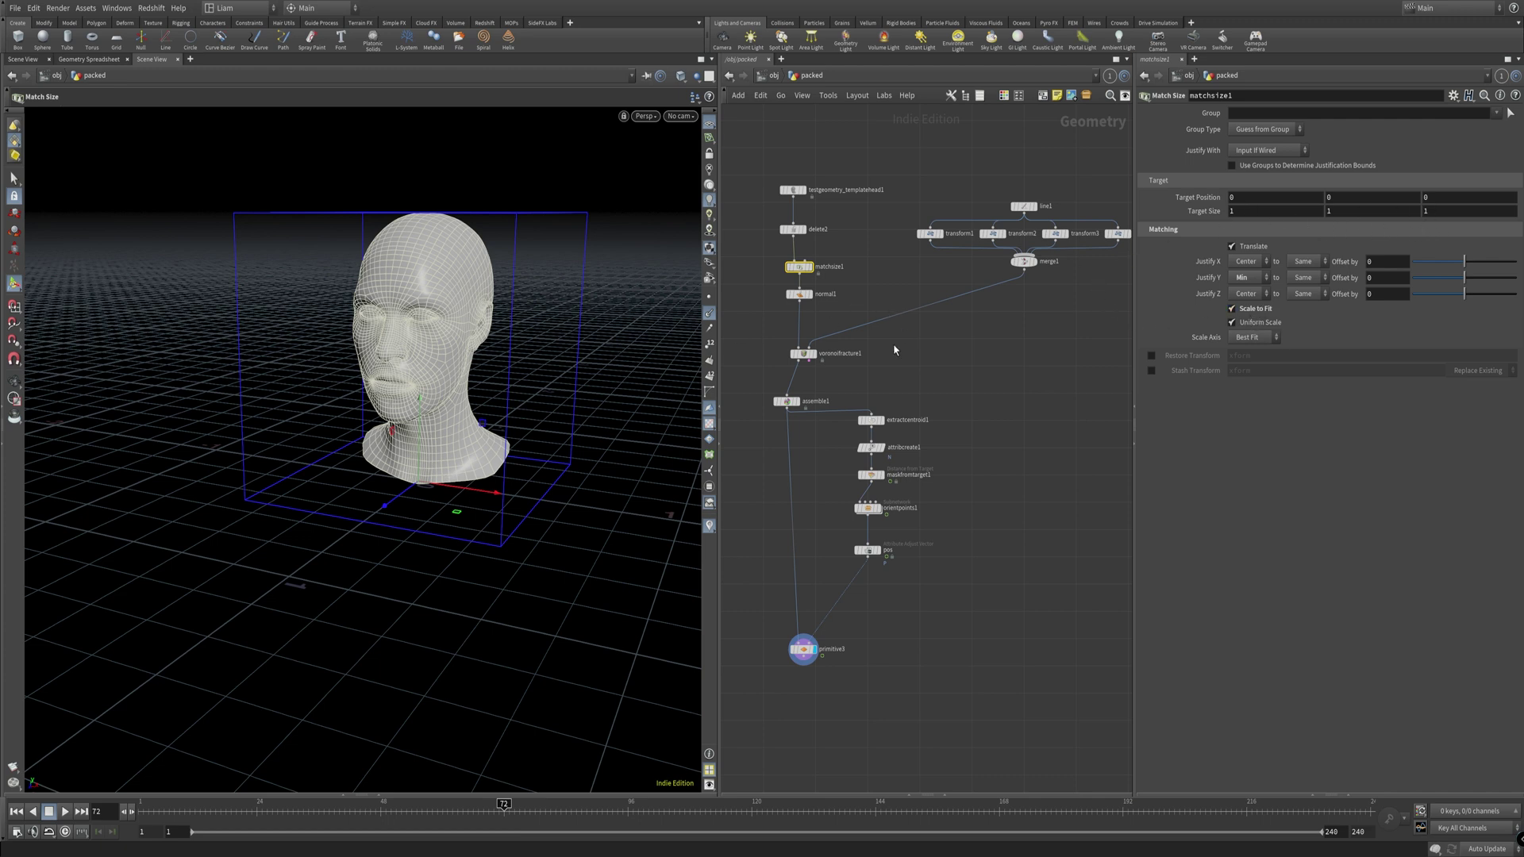
pyautogui.moveTo(893, 352); pyautogui.dragTo(830, 305, button='middle')
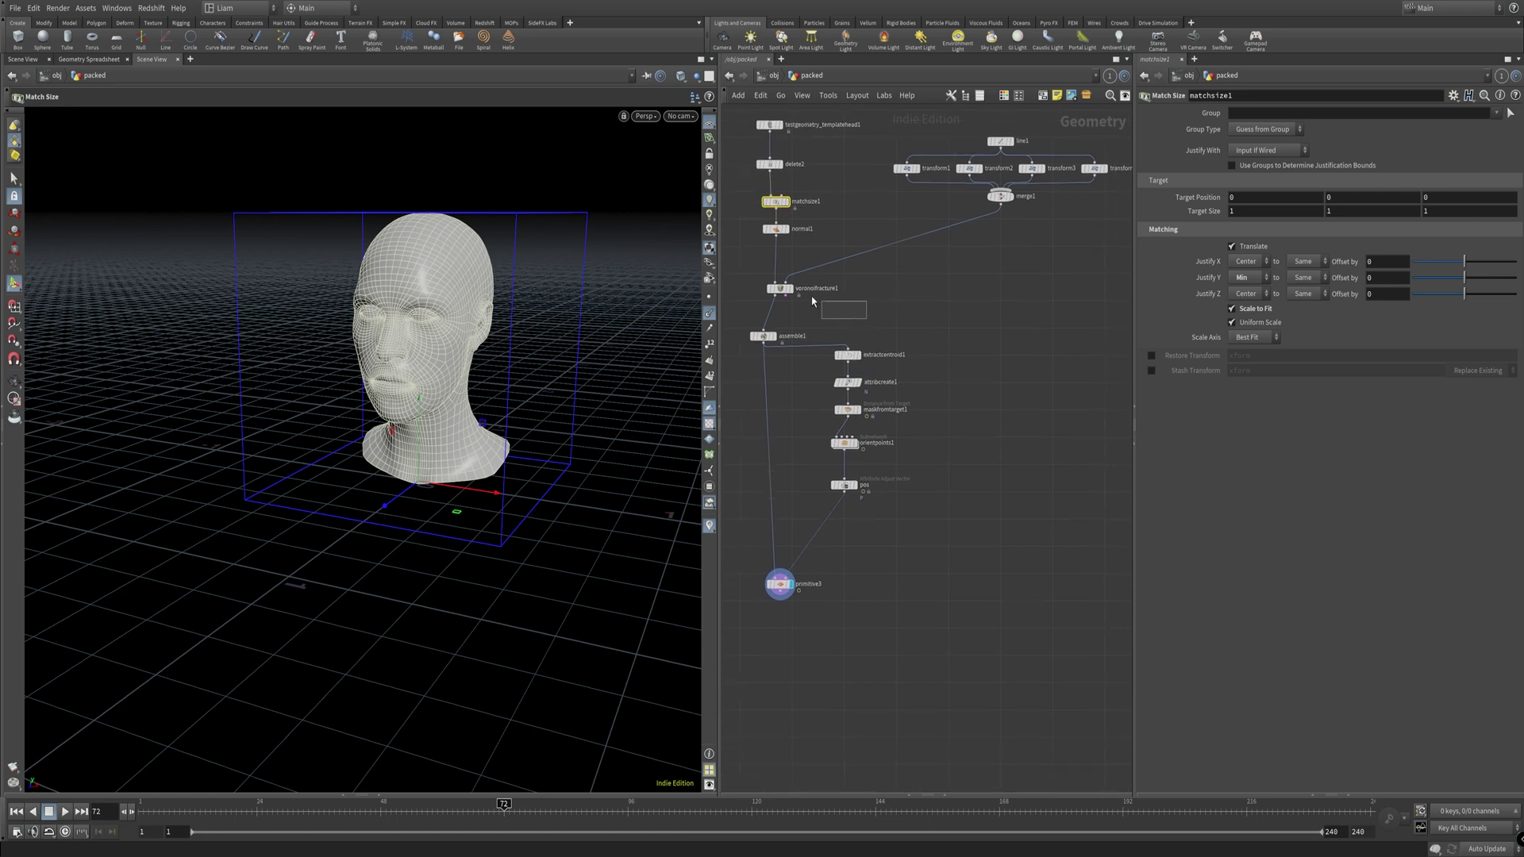
pyautogui.click(790, 291)
pyautogui.click(793, 292)
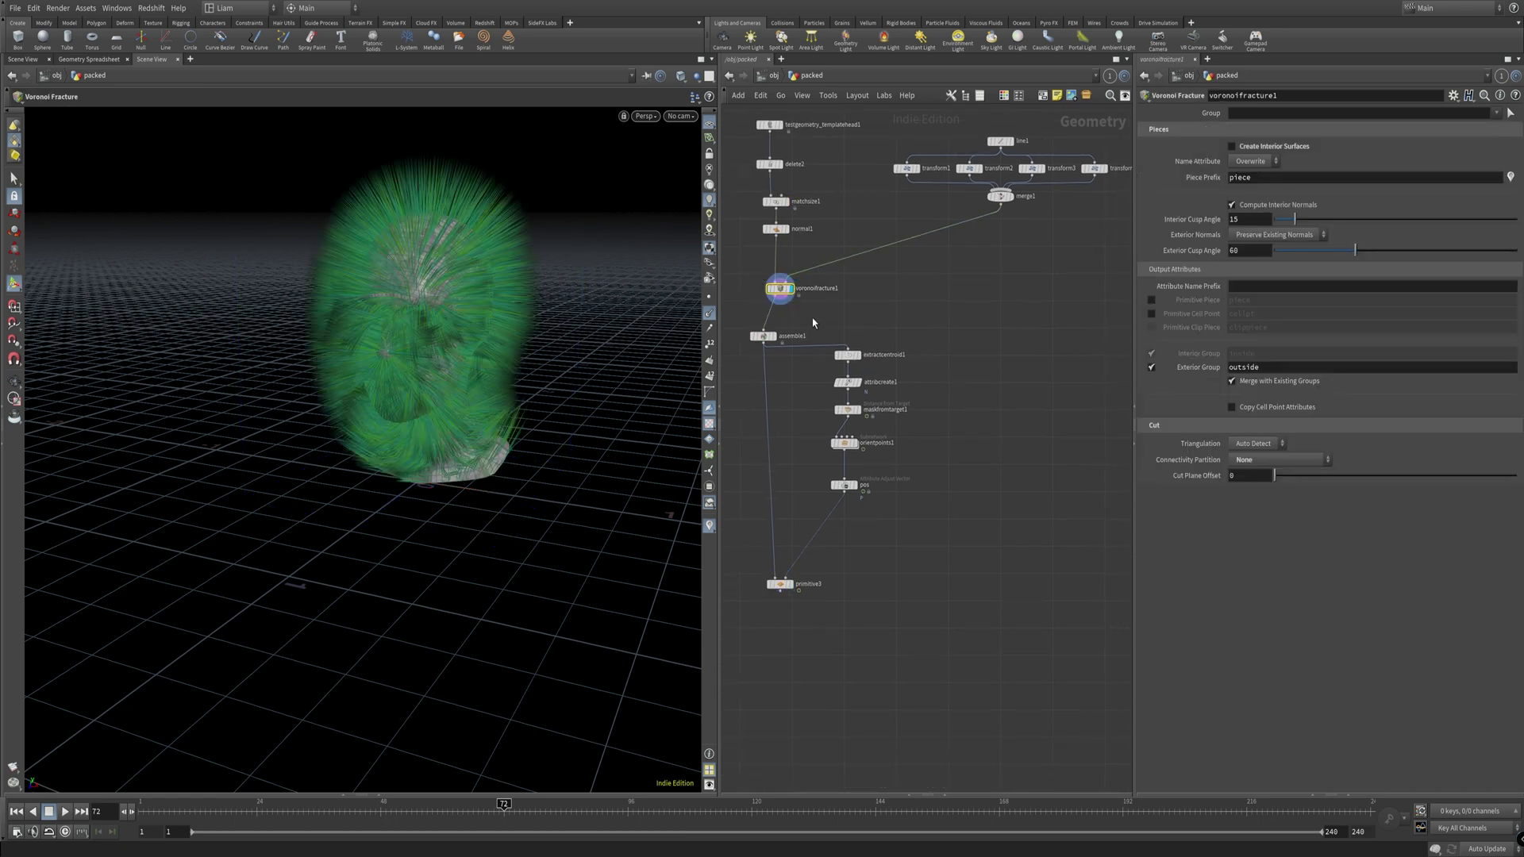
# Step: Display the outputs of merge1 and assemble1, and check the settings of assemble1 and extractcentroid1
pyautogui.click(1009, 196)
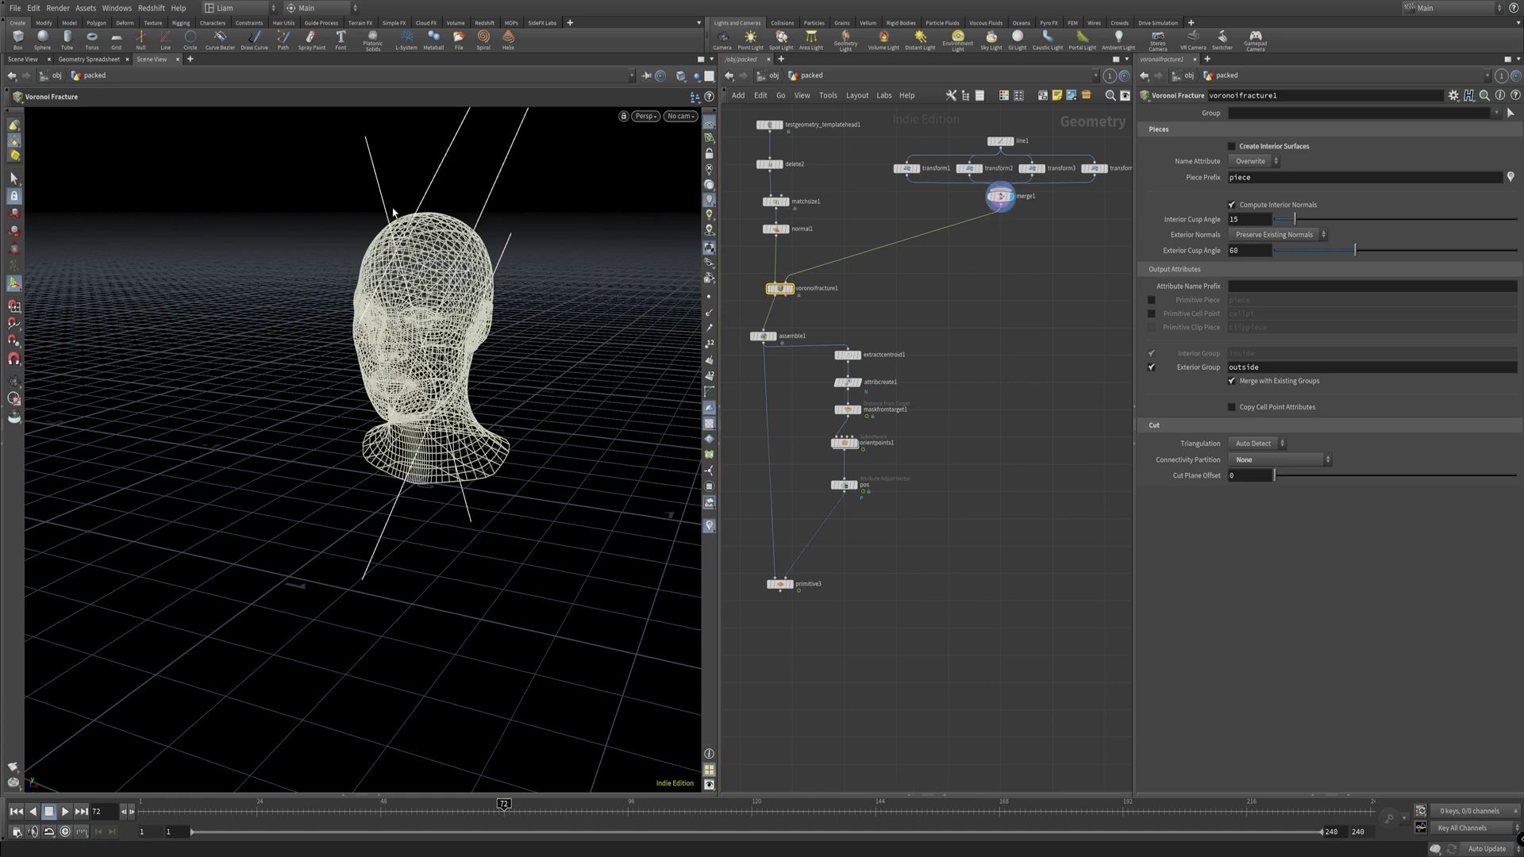
pyautogui.click(771, 336)
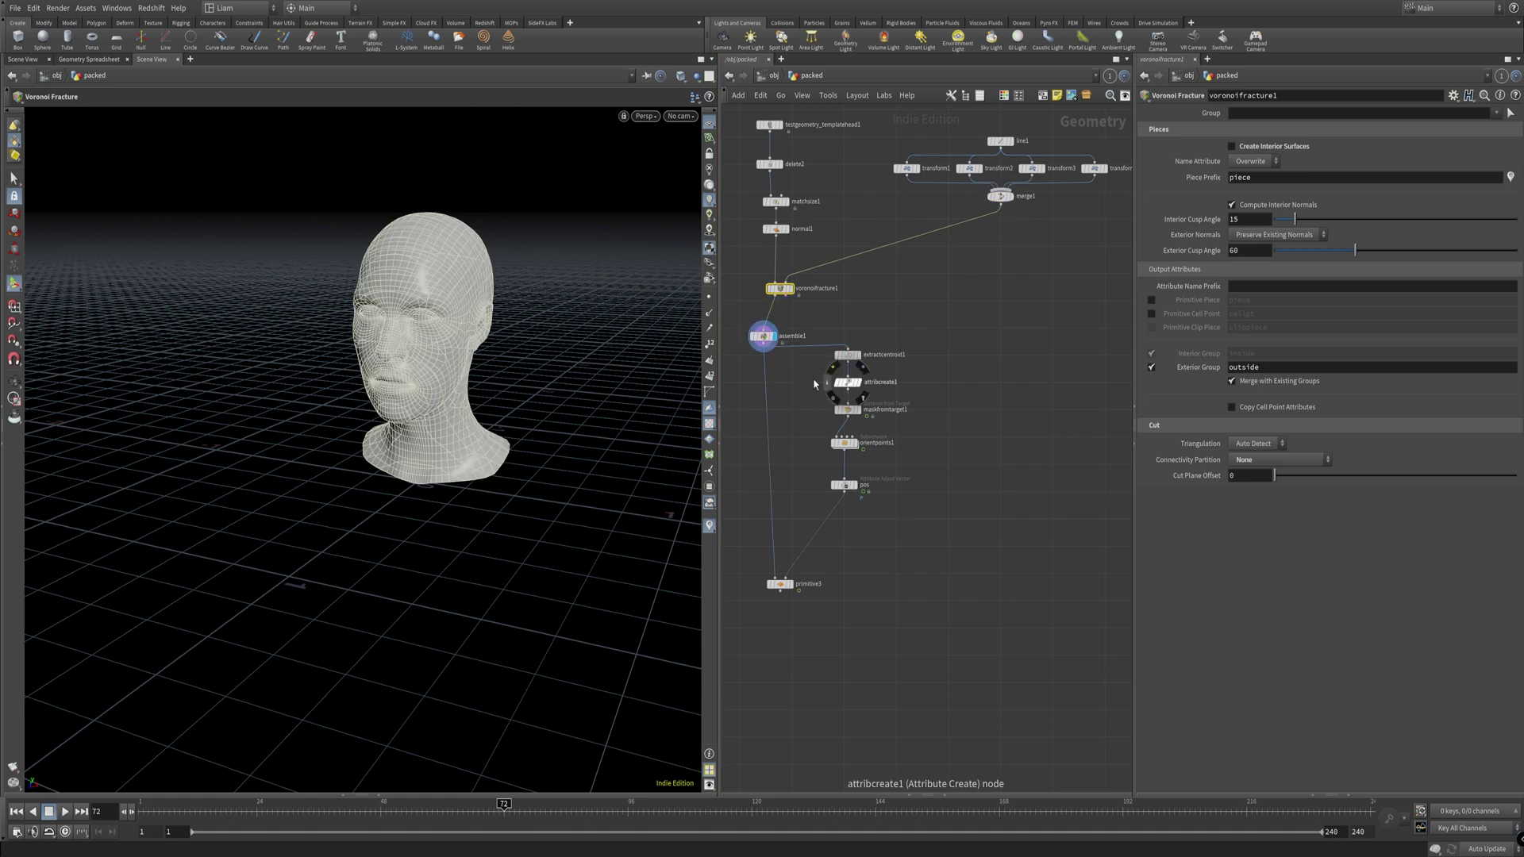
pyautogui.moveTo(866, 315); pyautogui.dragTo(909, 315, button='middle')
pyautogui.click(809, 335)
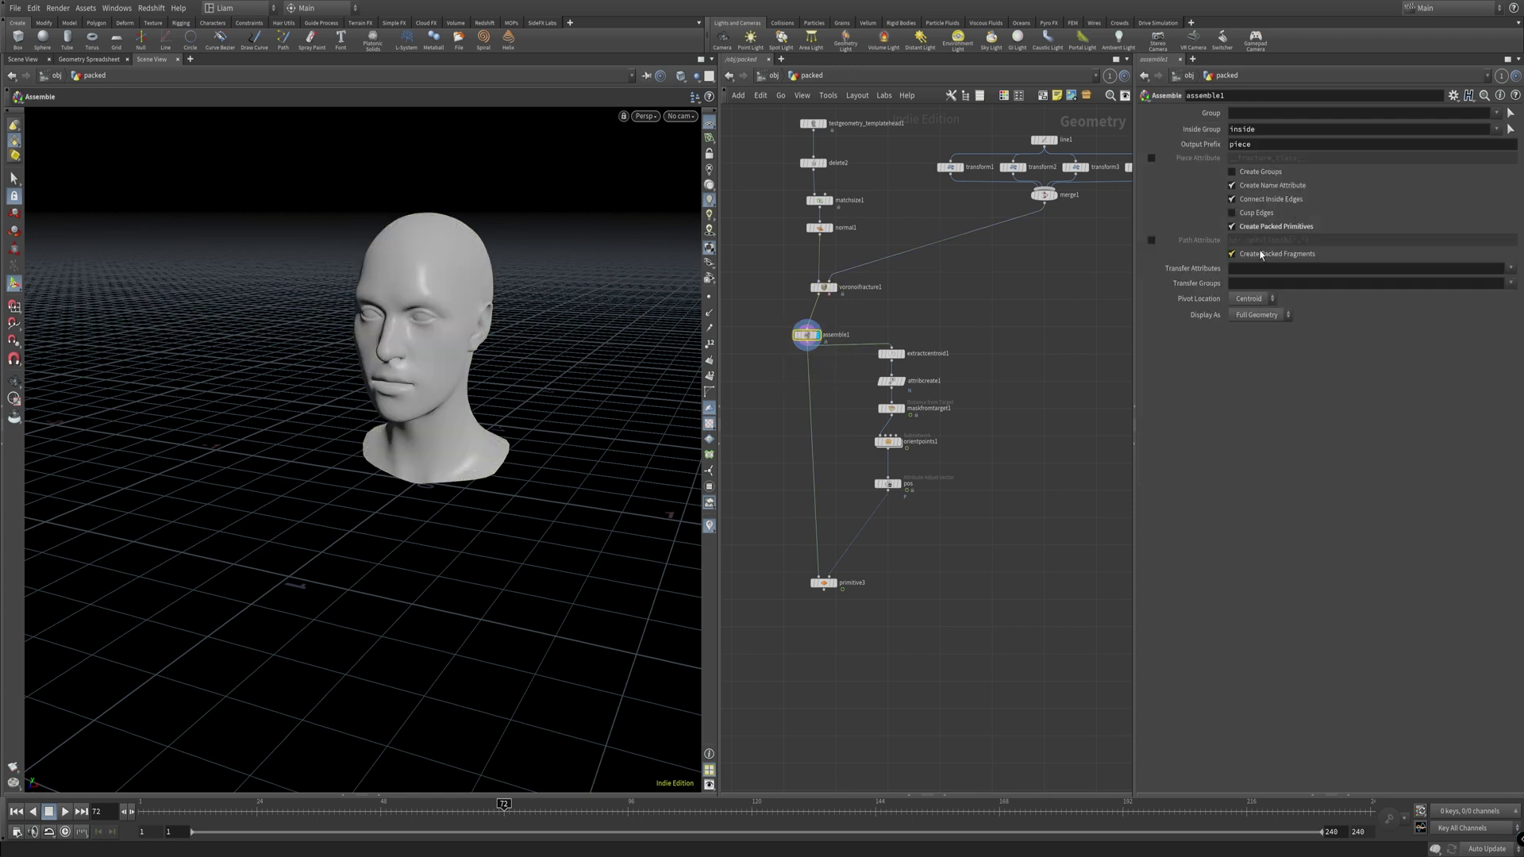
pyautogui.click(891, 353)
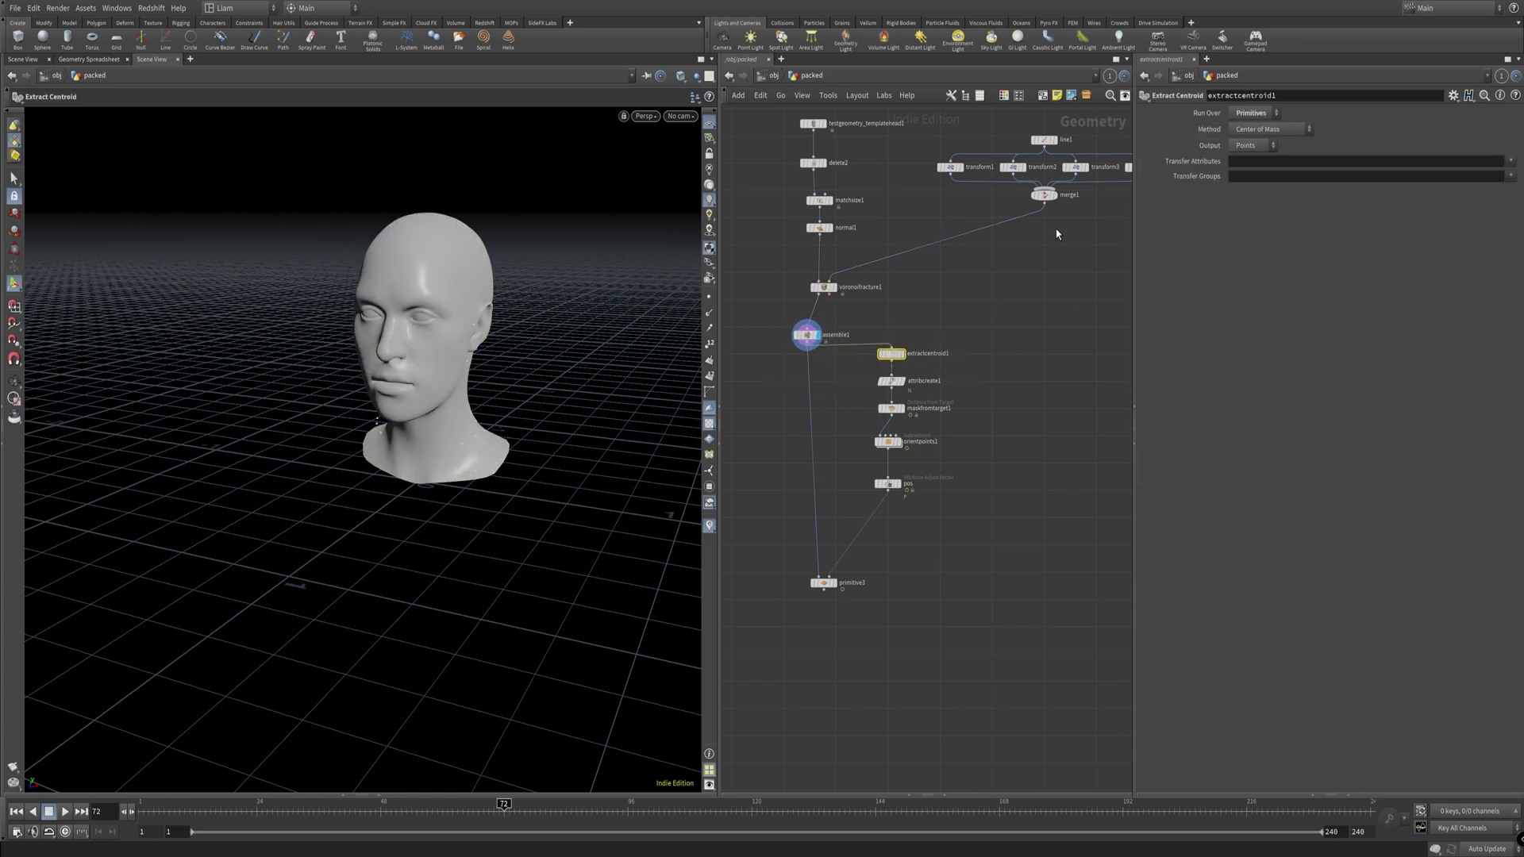
pyautogui.click(1269, 117)
pyautogui.click(1273, 114)
# Step: Add an Exploded View node fed by assemble1 and display its output
pyautogui.press('Tab')
pyautogui.moveTo(824, 408)
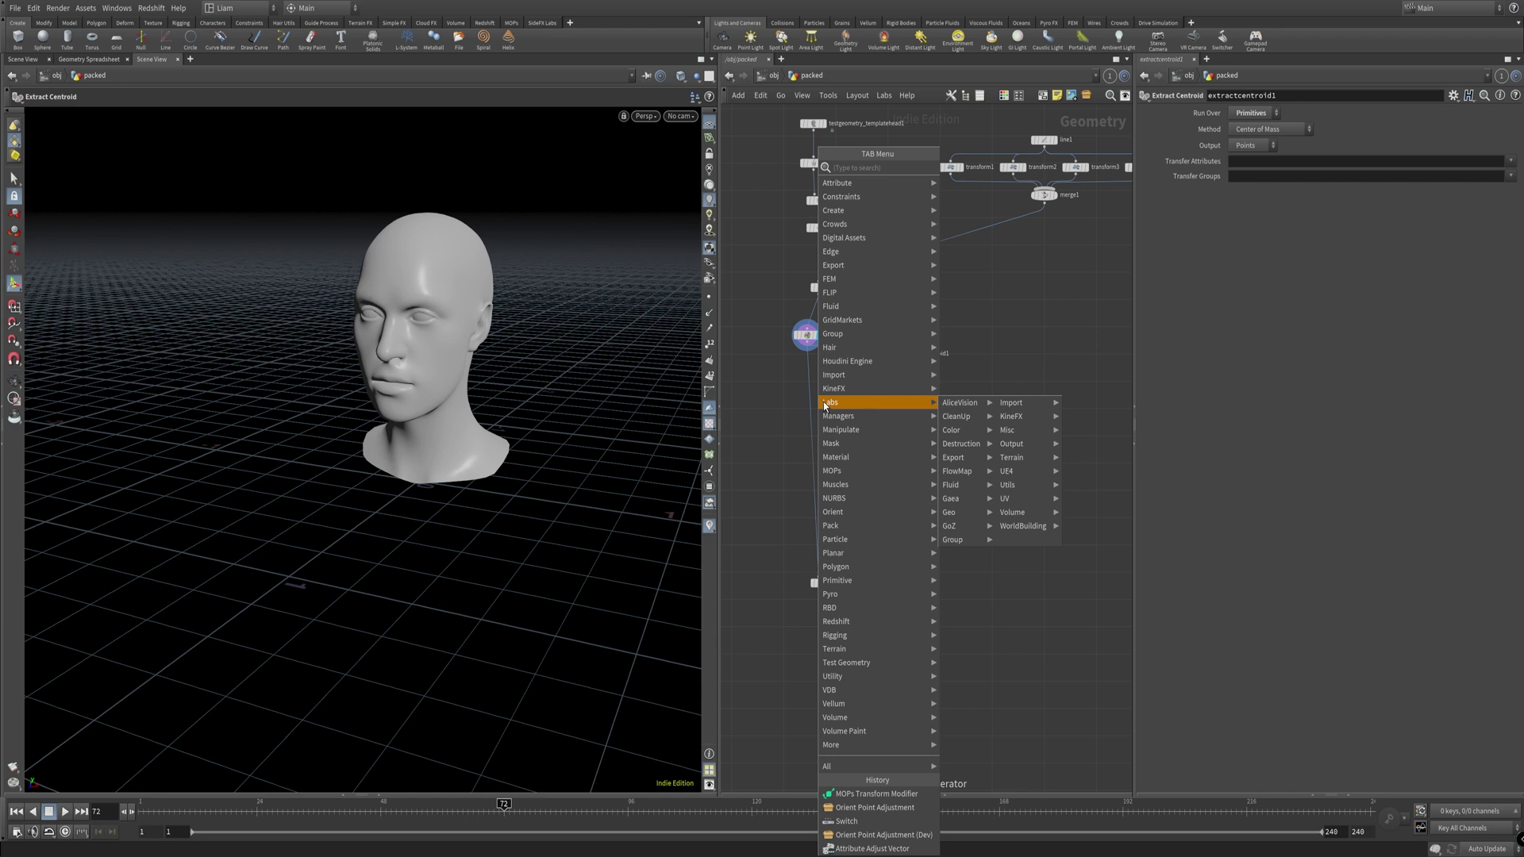
pyautogui.write('tran')
pyautogui.press('Return')
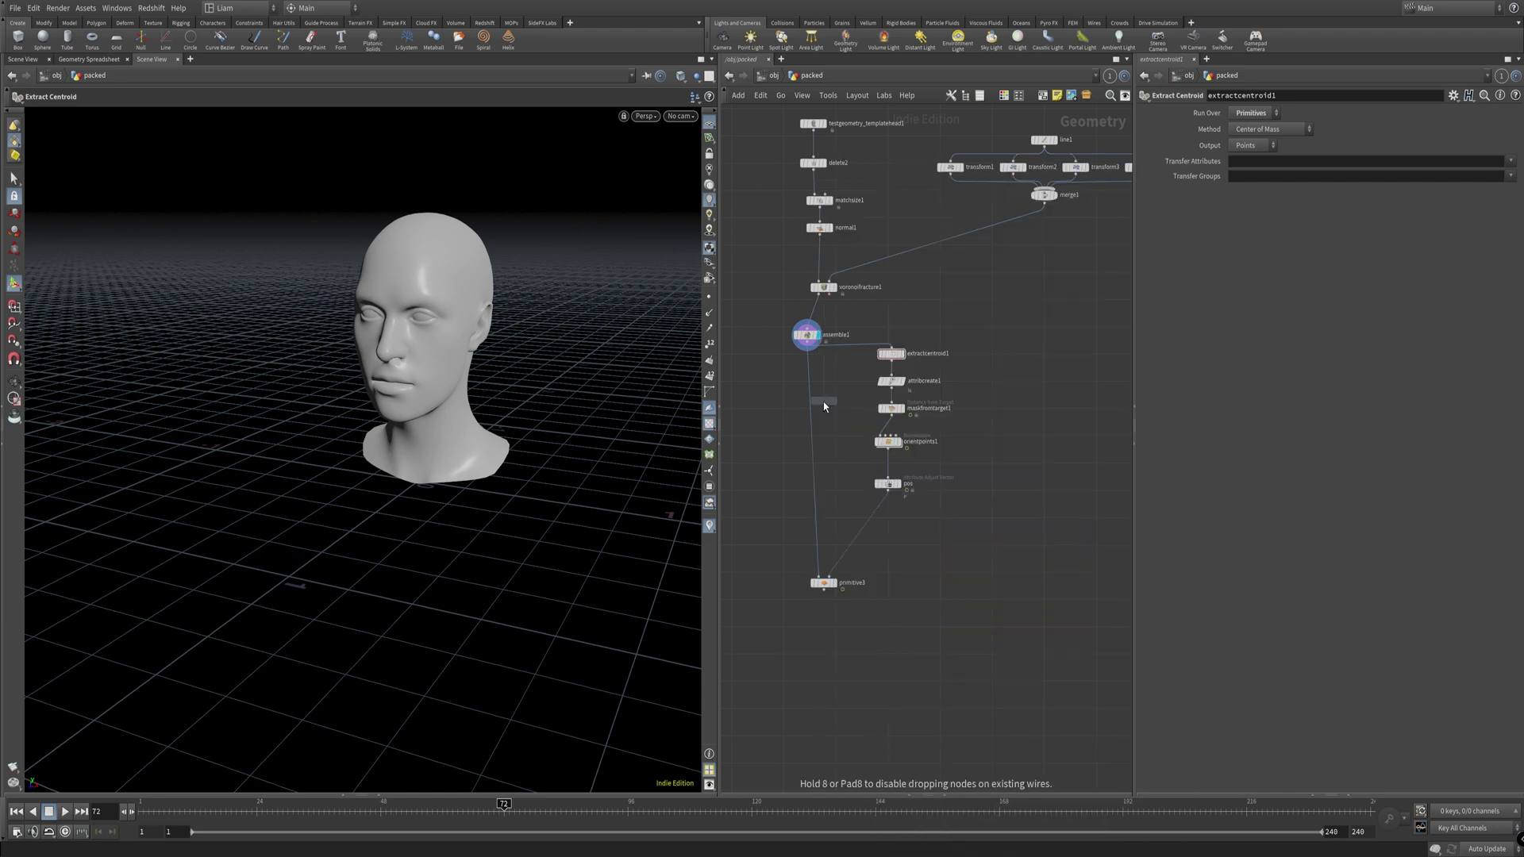
pyautogui.click(840, 397)
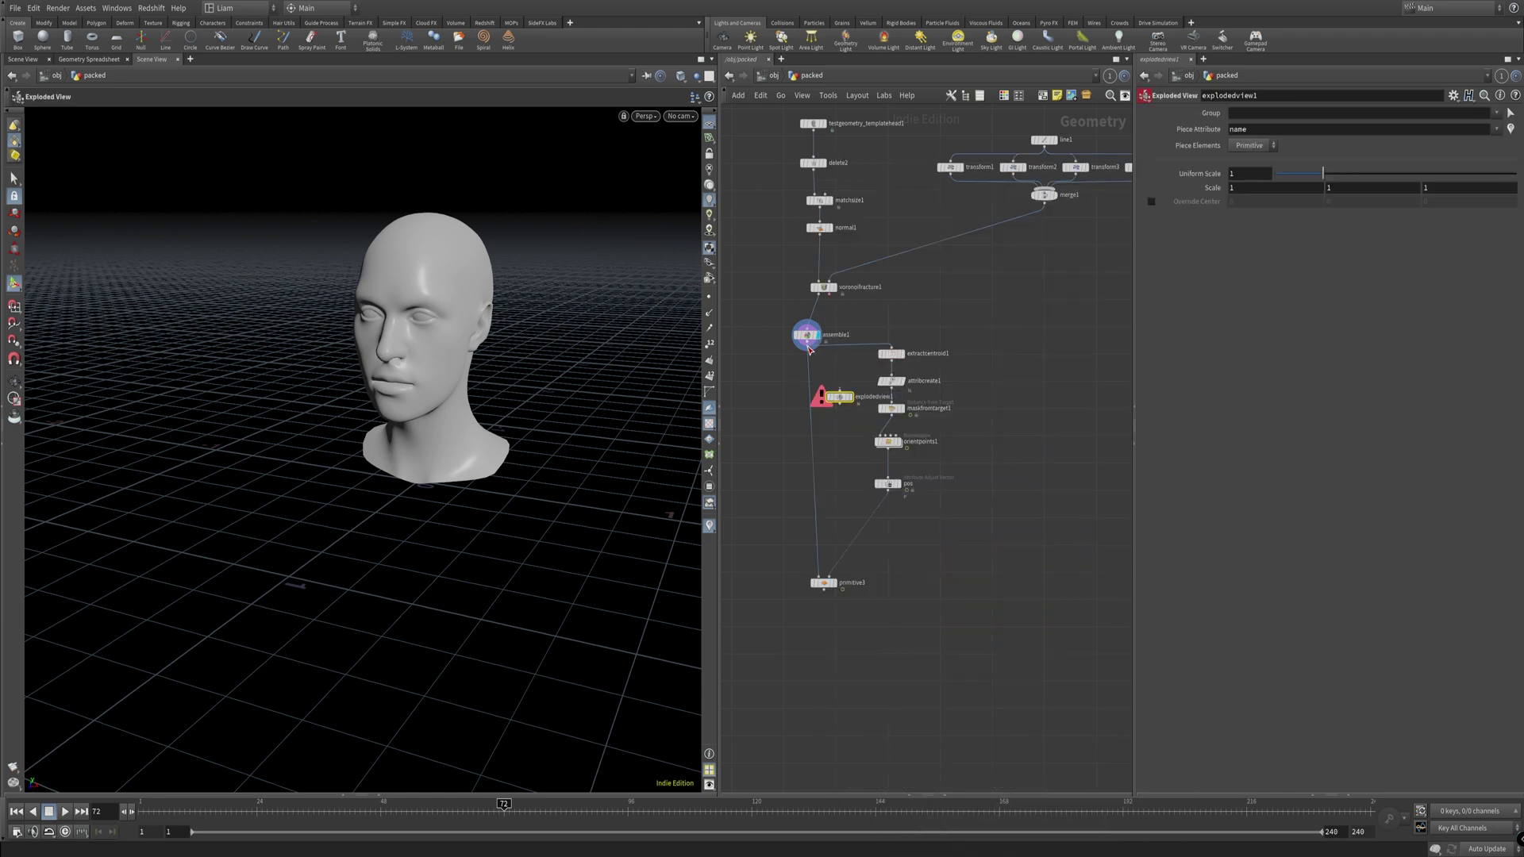
pyautogui.moveTo(807, 343); pyautogui.dragTo(849, 385)
pyautogui.click(851, 399)
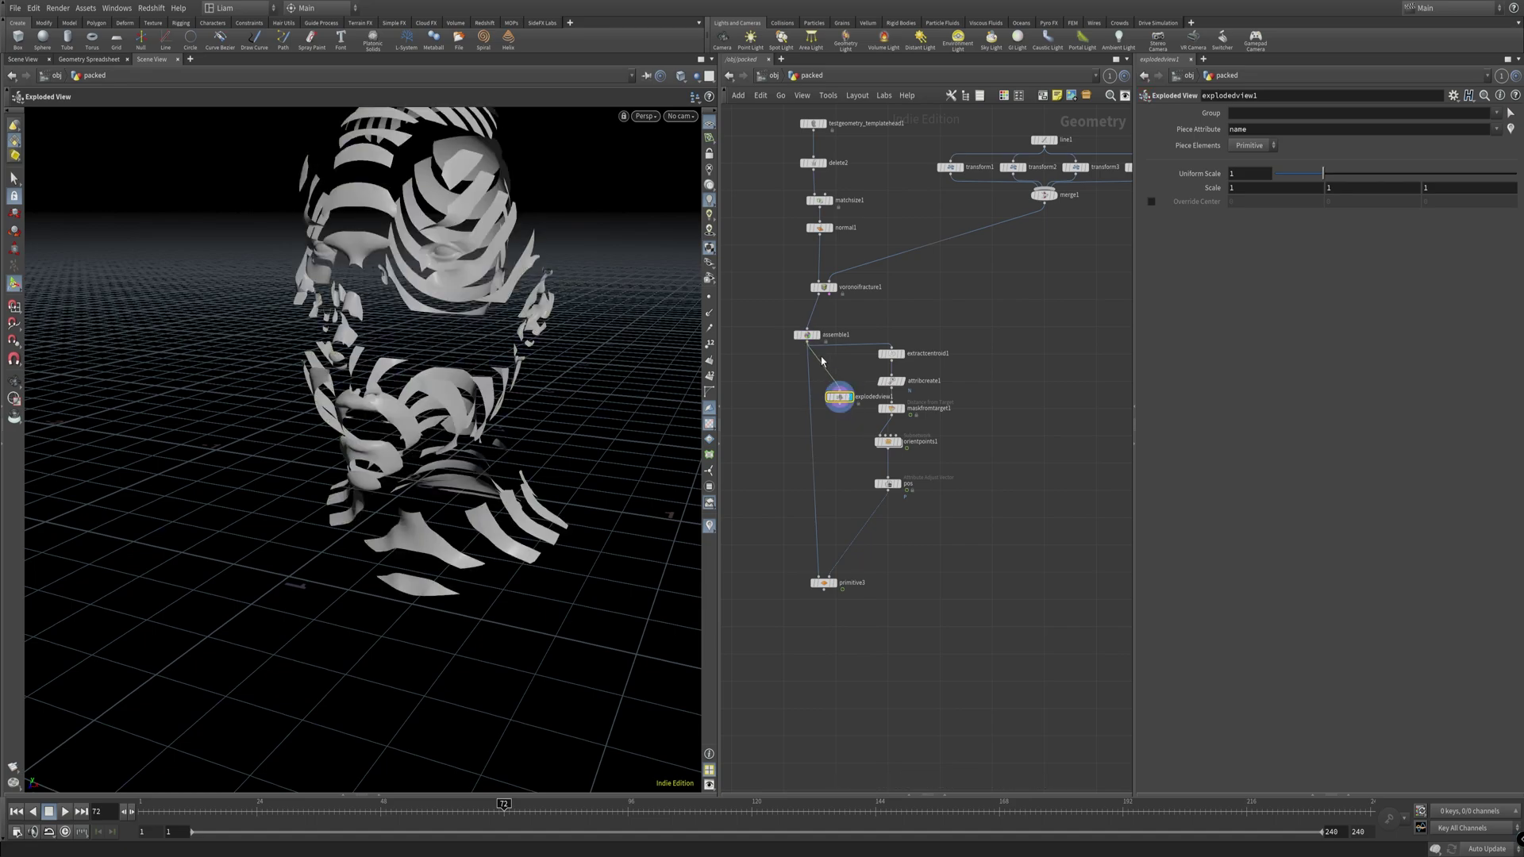
# Step: Examine the exploded head pieces from the front and from slightly above
pyautogui.keyDown('alt'); pyautogui.moveTo(317, 319); pyautogui.dragTo(407, 187); pyautogui.keyUp('alt')
pyautogui.press('Return')
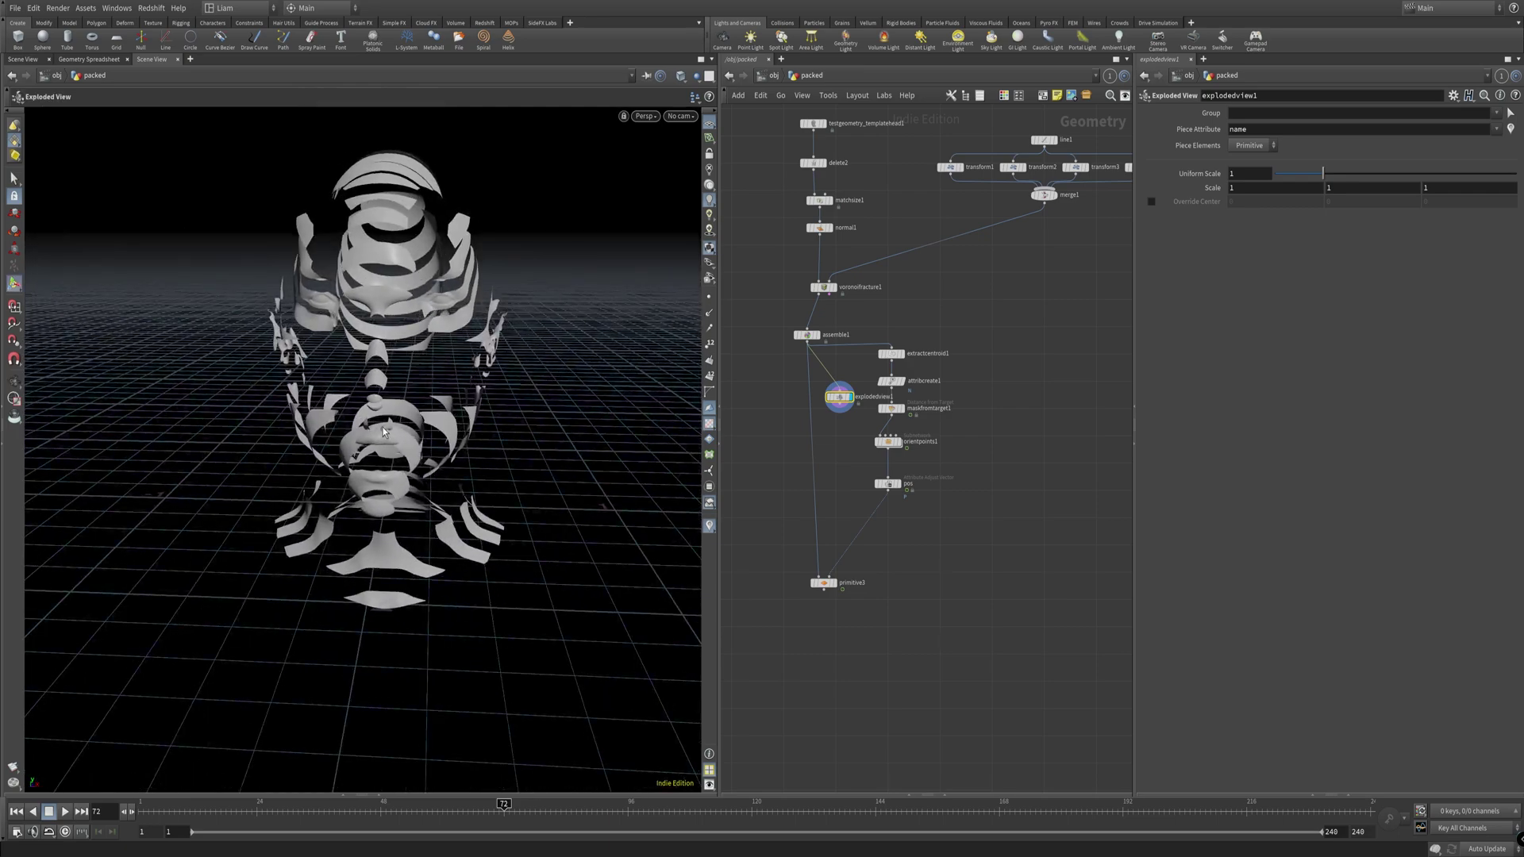
pyautogui.keyDown('alt'); pyautogui.moveTo(421, 459); pyautogui.dragTo(240, 365); pyautogui.keyUp('alt')
pyautogui.keyDown('alt'); pyautogui.moveTo(425, 327); pyautogui.dragTo(496, 329); pyautogui.keyUp('alt')
pyautogui.keyDown('alt'); pyautogui.moveTo(325, 306); pyautogui.dragTo(403, 316); pyautogui.keyUp('alt')
pyautogui.press('Return')
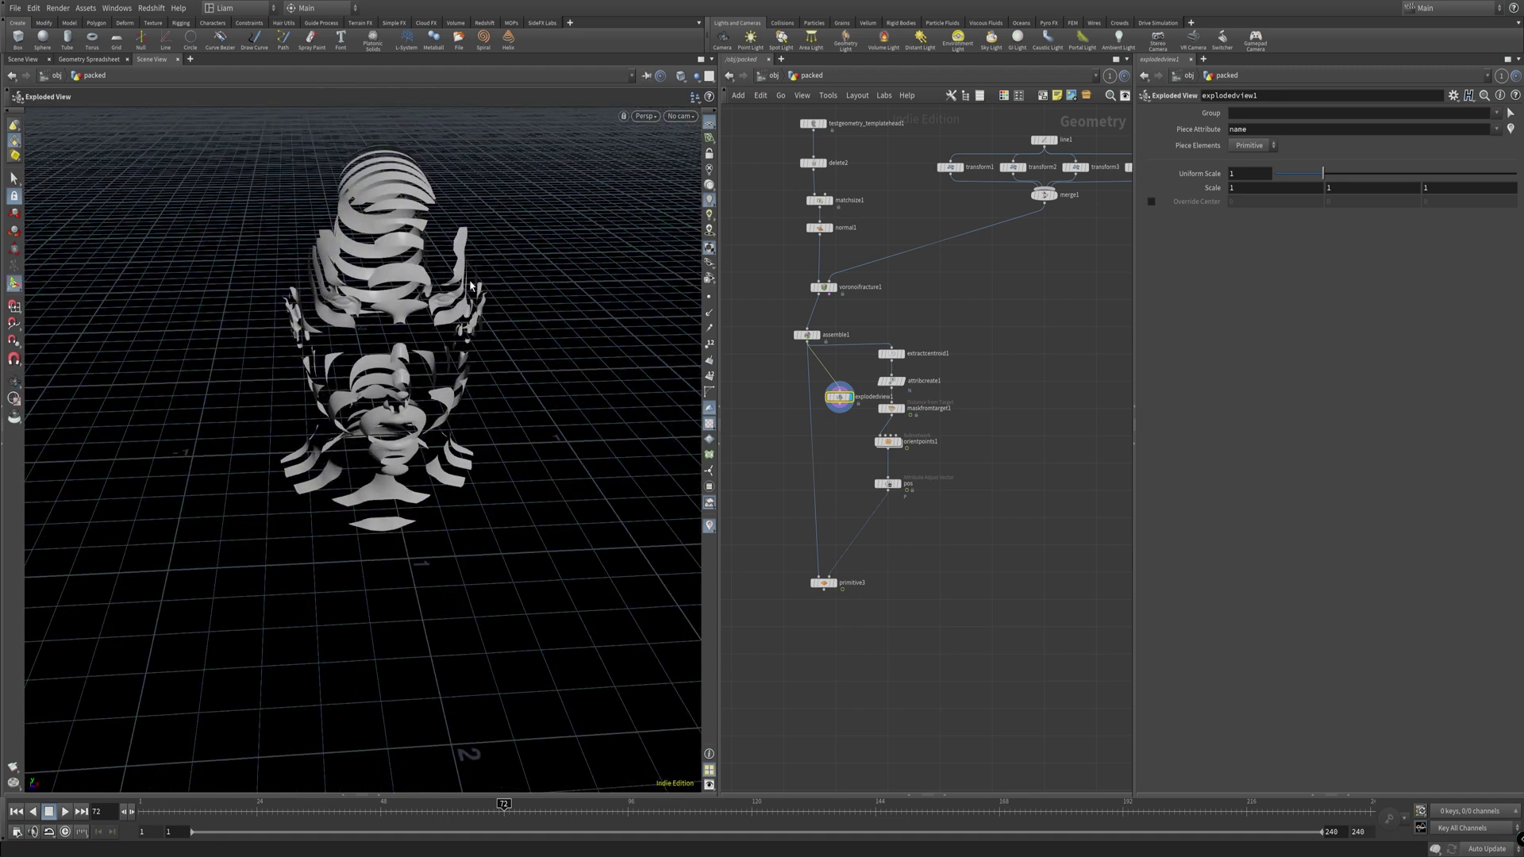
# Step: Delete the Exploded View node and display the extractcentroid1 output
pyautogui.click(902, 353)
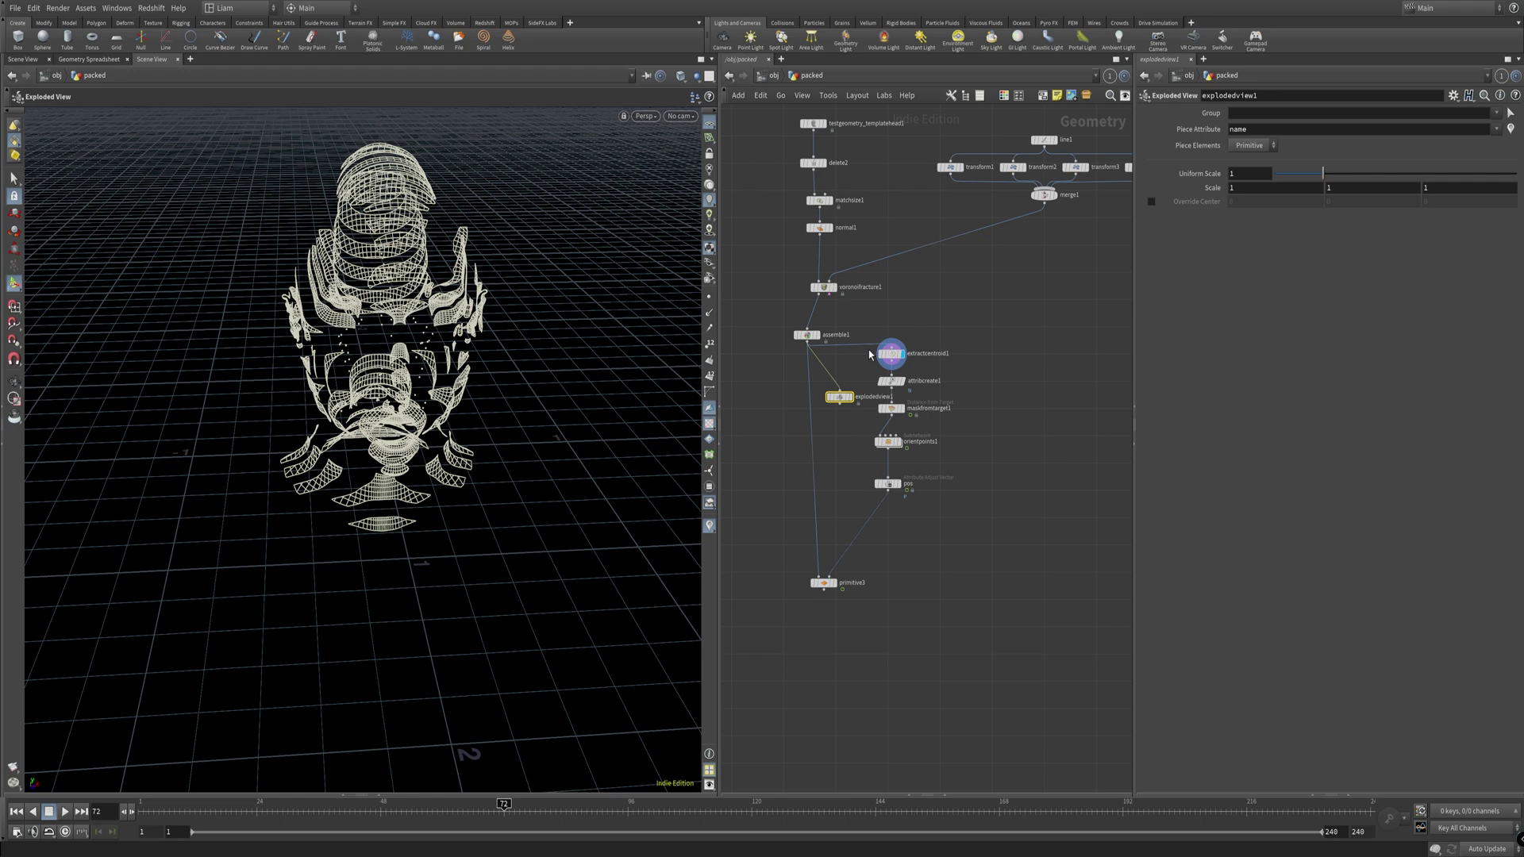
pyautogui.click(852, 408)
pyautogui.click(843, 397)
pyautogui.press('Delete')
# Step: Review the attribcreate1 and maskfromtarget1 settings on the centroid points and return the timeline to frame 1
pyautogui.click(903, 355)
pyautogui.click(905, 383)
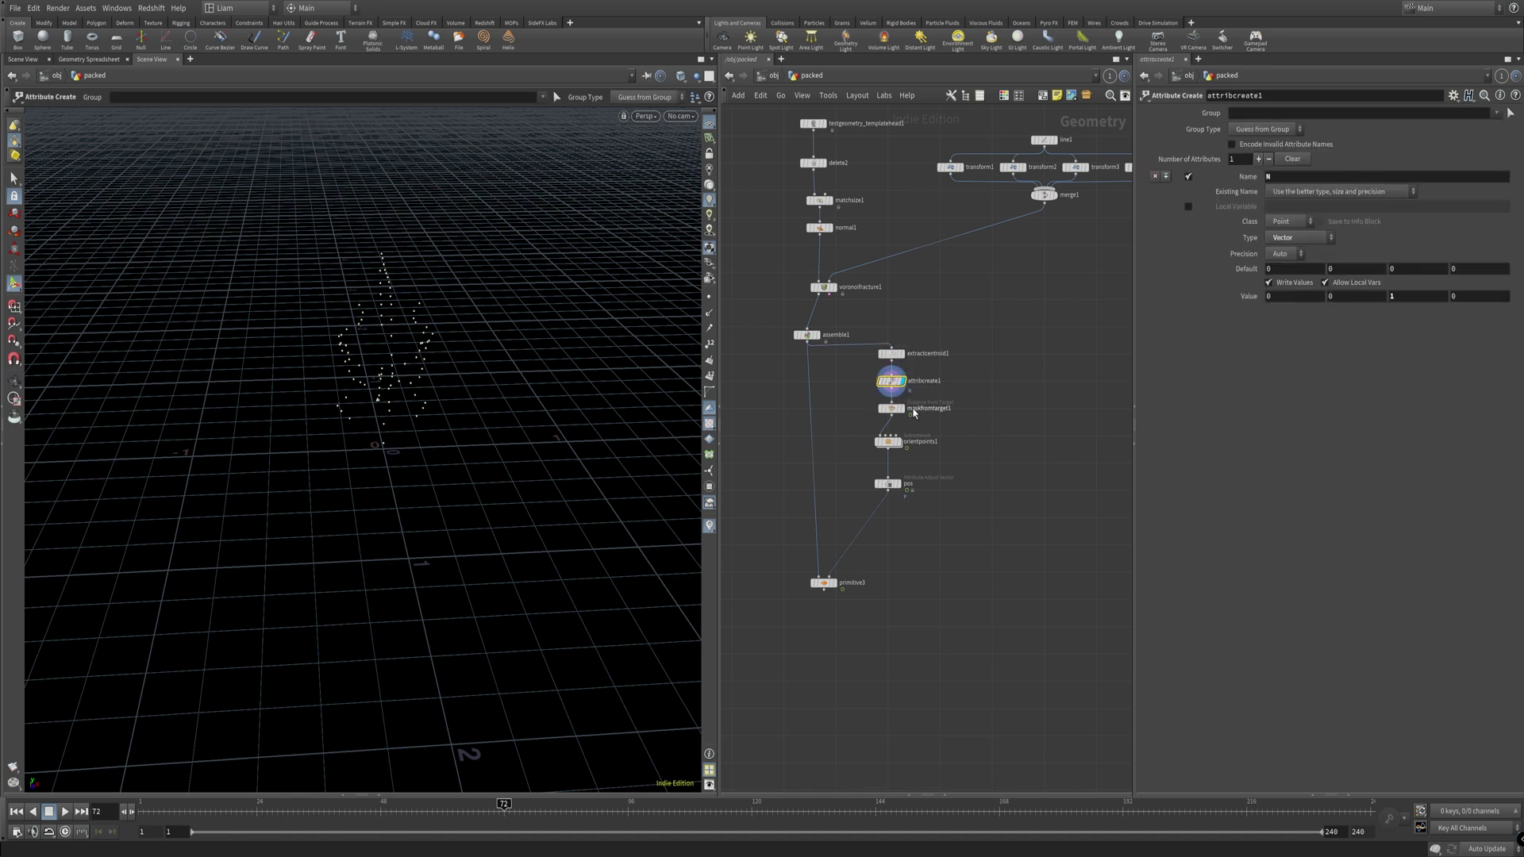
pyautogui.click(920, 410)
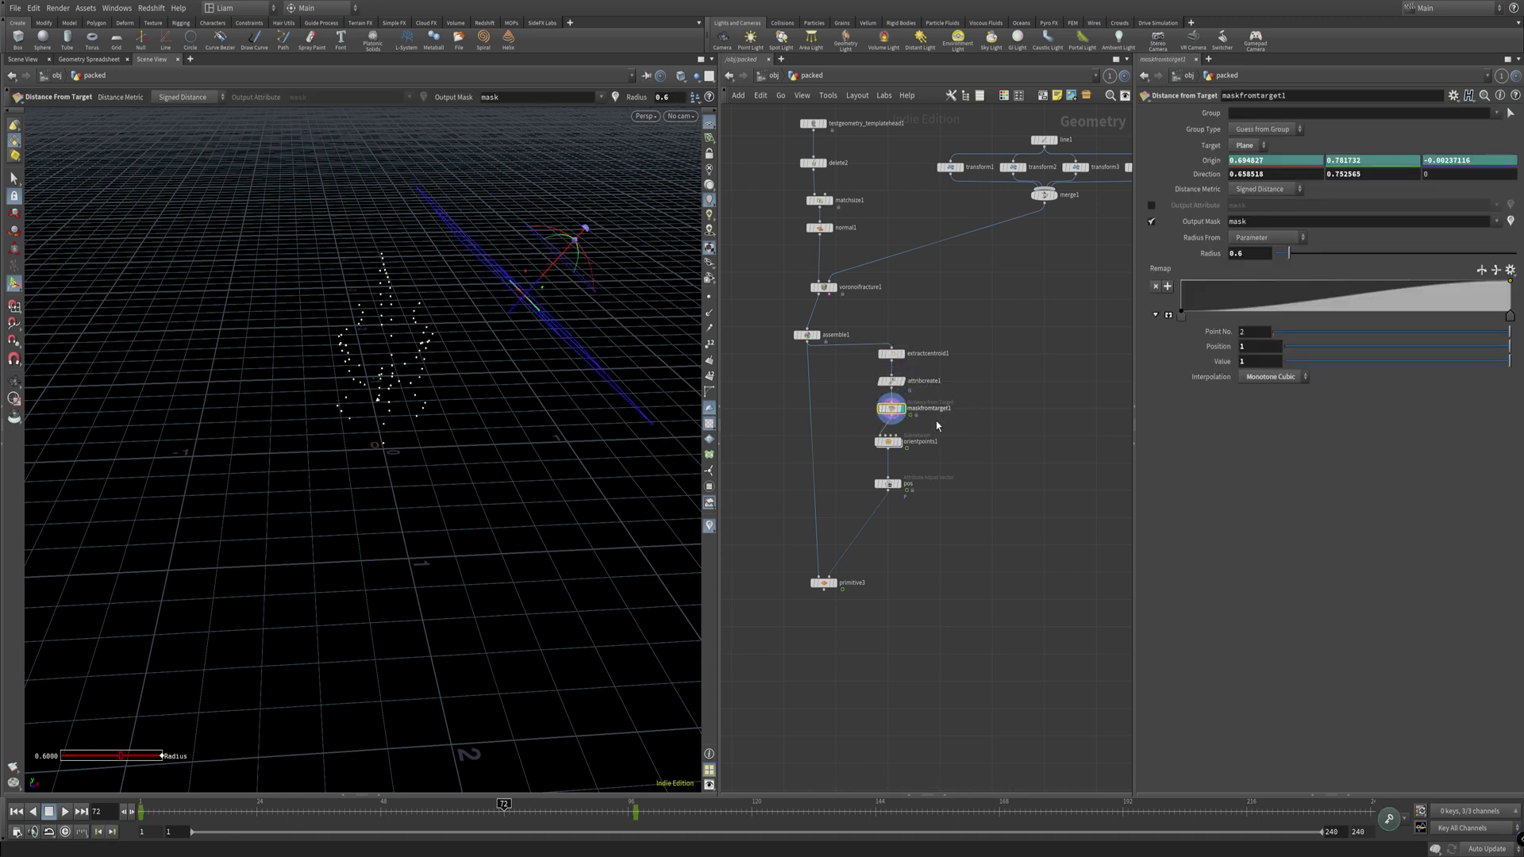
pyautogui.moveTo(196, 815); pyautogui.dragTo(141, 814)
# Step: Display orientpoints1 and the pos node with their parameters, and scrub to frame 11 to check the point movement
pyautogui.click(902, 442)
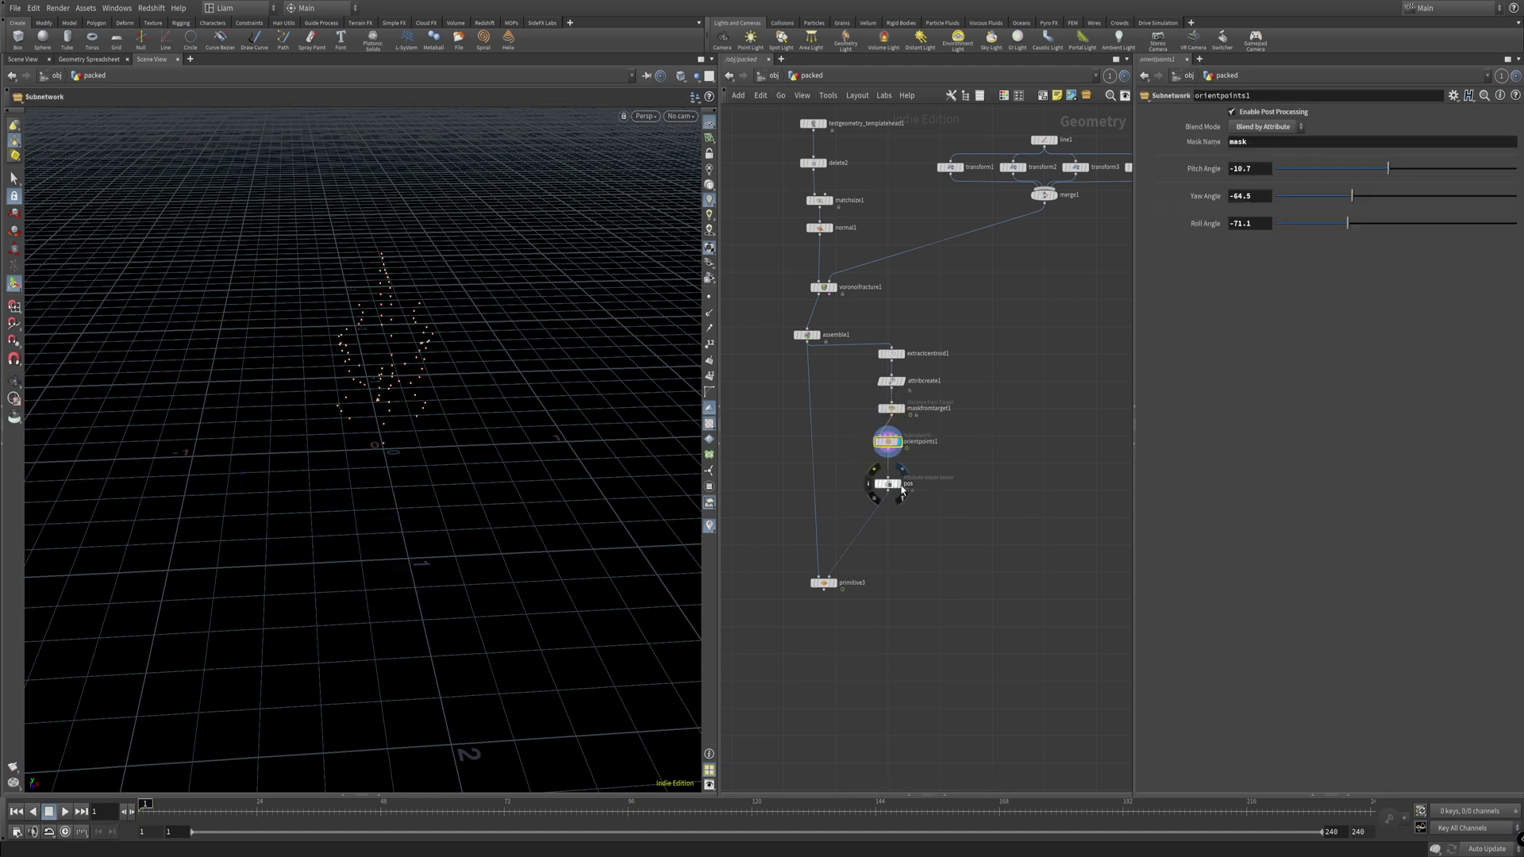
pyautogui.click(898, 485)
pyautogui.moveTo(955, 511); pyautogui.dragTo(835, 455)
pyautogui.keyDown('alt'); pyautogui.moveTo(492, 500); pyautogui.dragTo(412, 473); pyautogui.keyUp('alt')
pyautogui.keyDown('alt'); pyautogui.moveTo(412, 473); pyautogui.dragTo(566, 414, button='middle'); pyautogui.keyUp('alt')
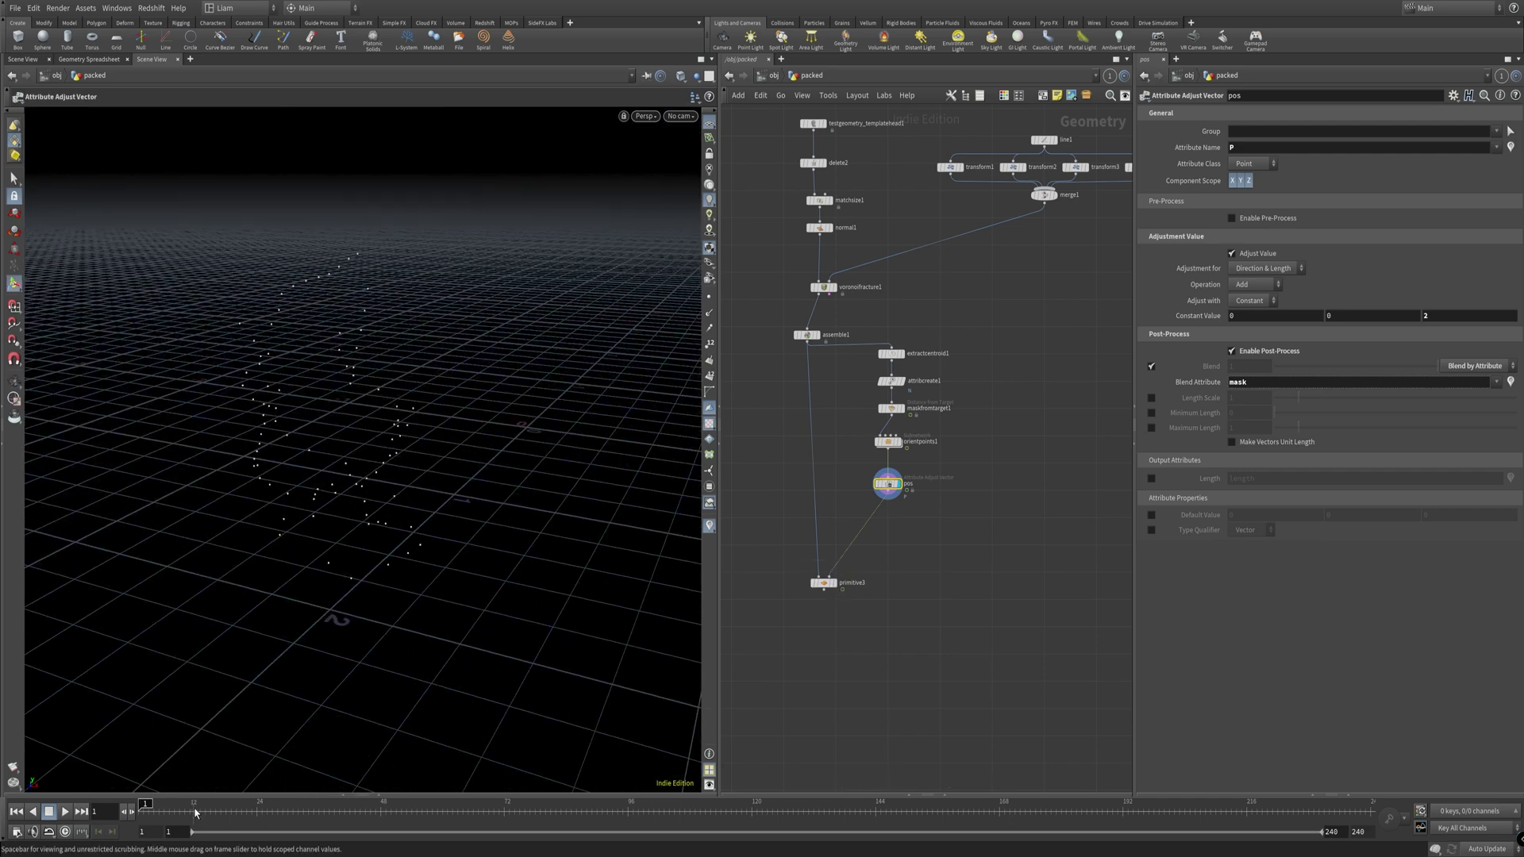
pyautogui.moveTo(243, 808); pyautogui.dragTo(189, 811)
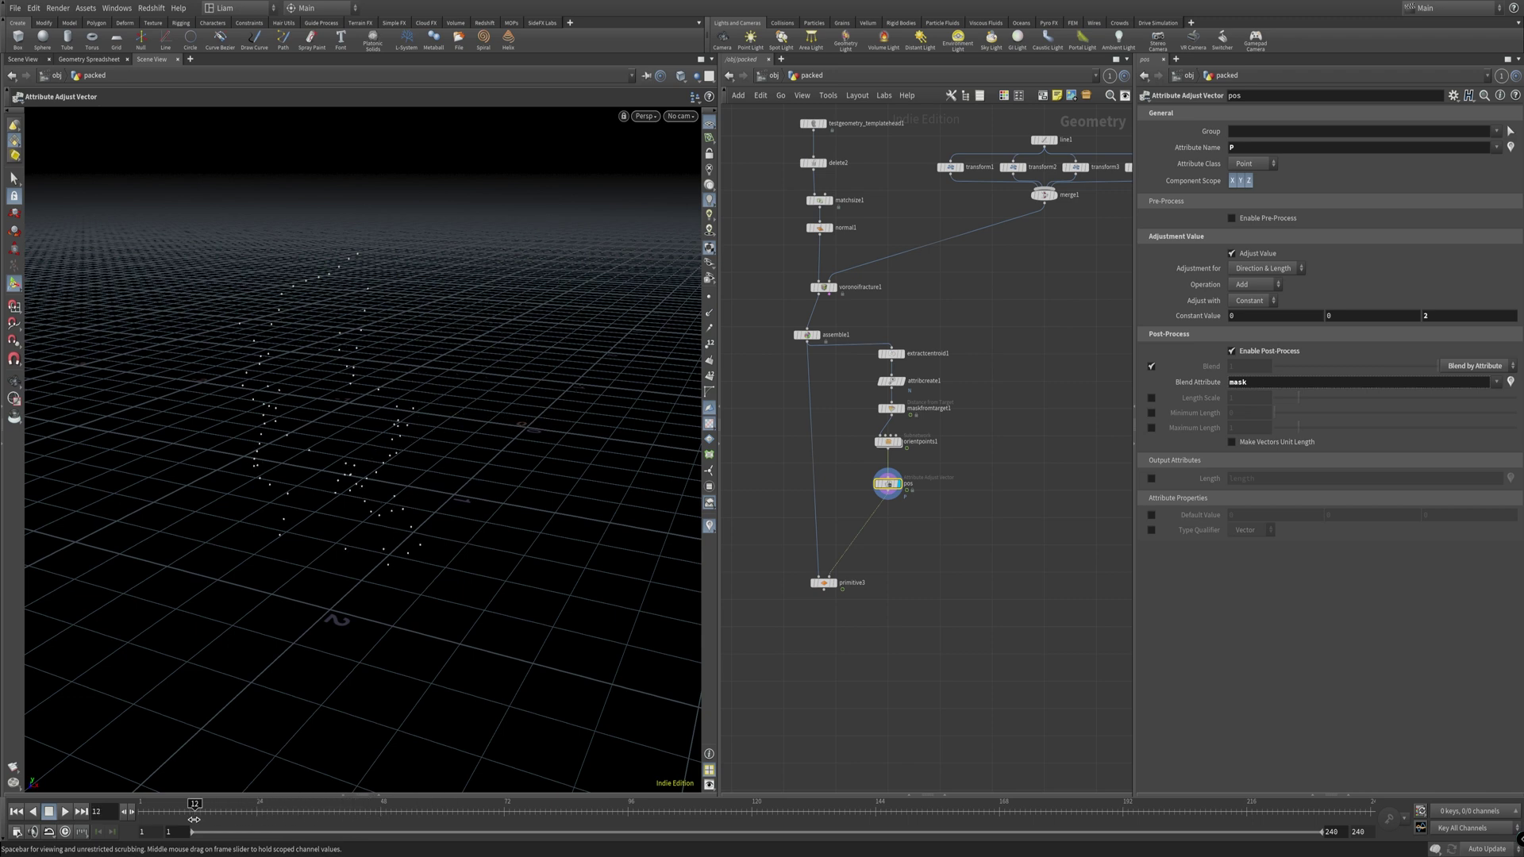
# Step: Display primitive3 with its transform settings, scrub to frame 62 and view the assembled head from the side
pyautogui.click(835, 585)
pyautogui.moveTo(887, 606); pyautogui.dragTo(768, 522)
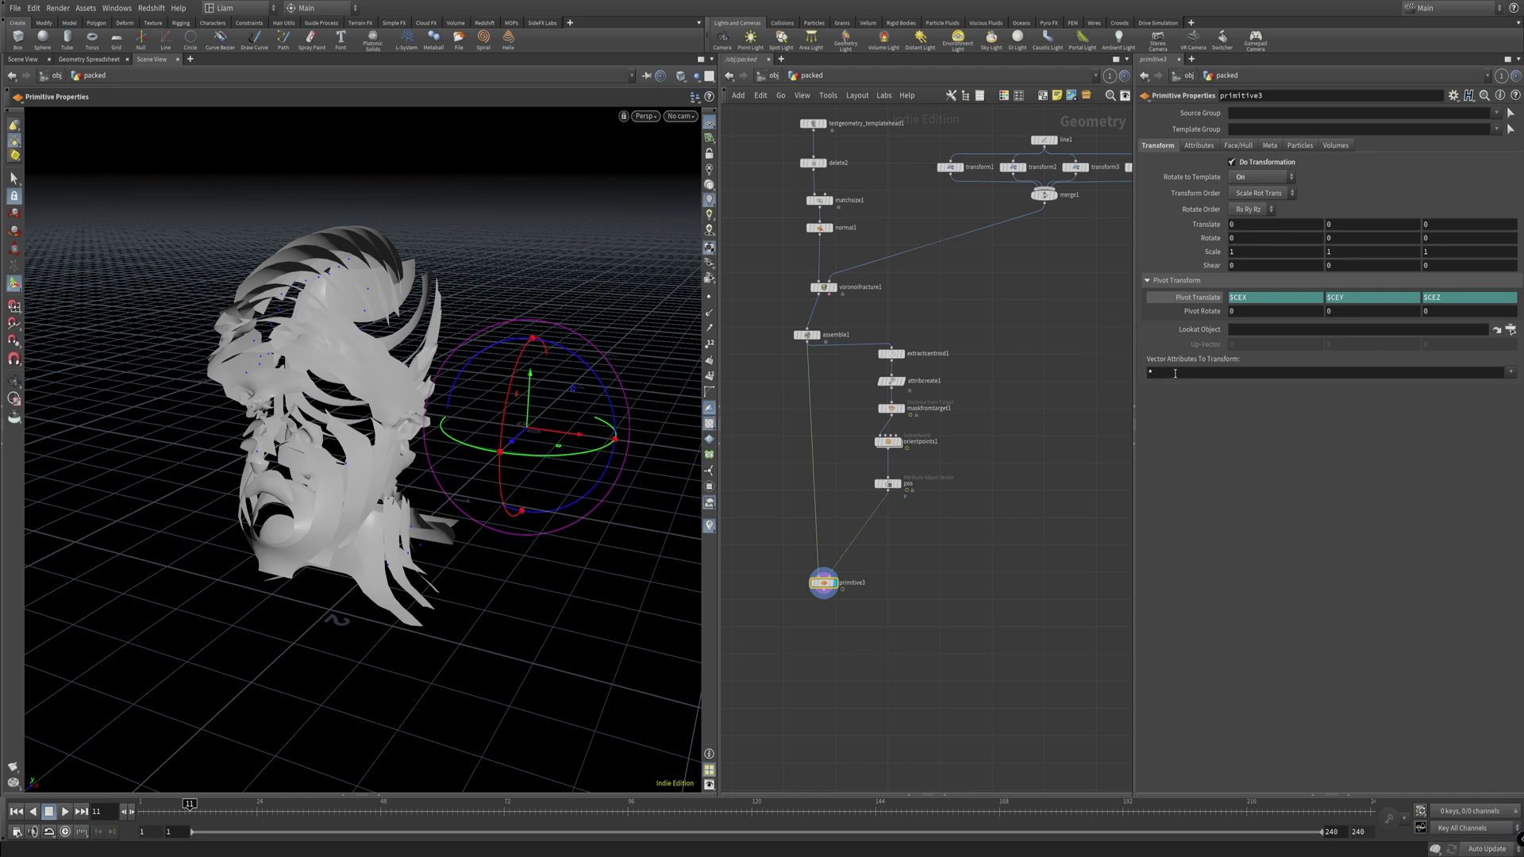
pyautogui.moveTo(190, 804); pyautogui.dragTo(453, 815)
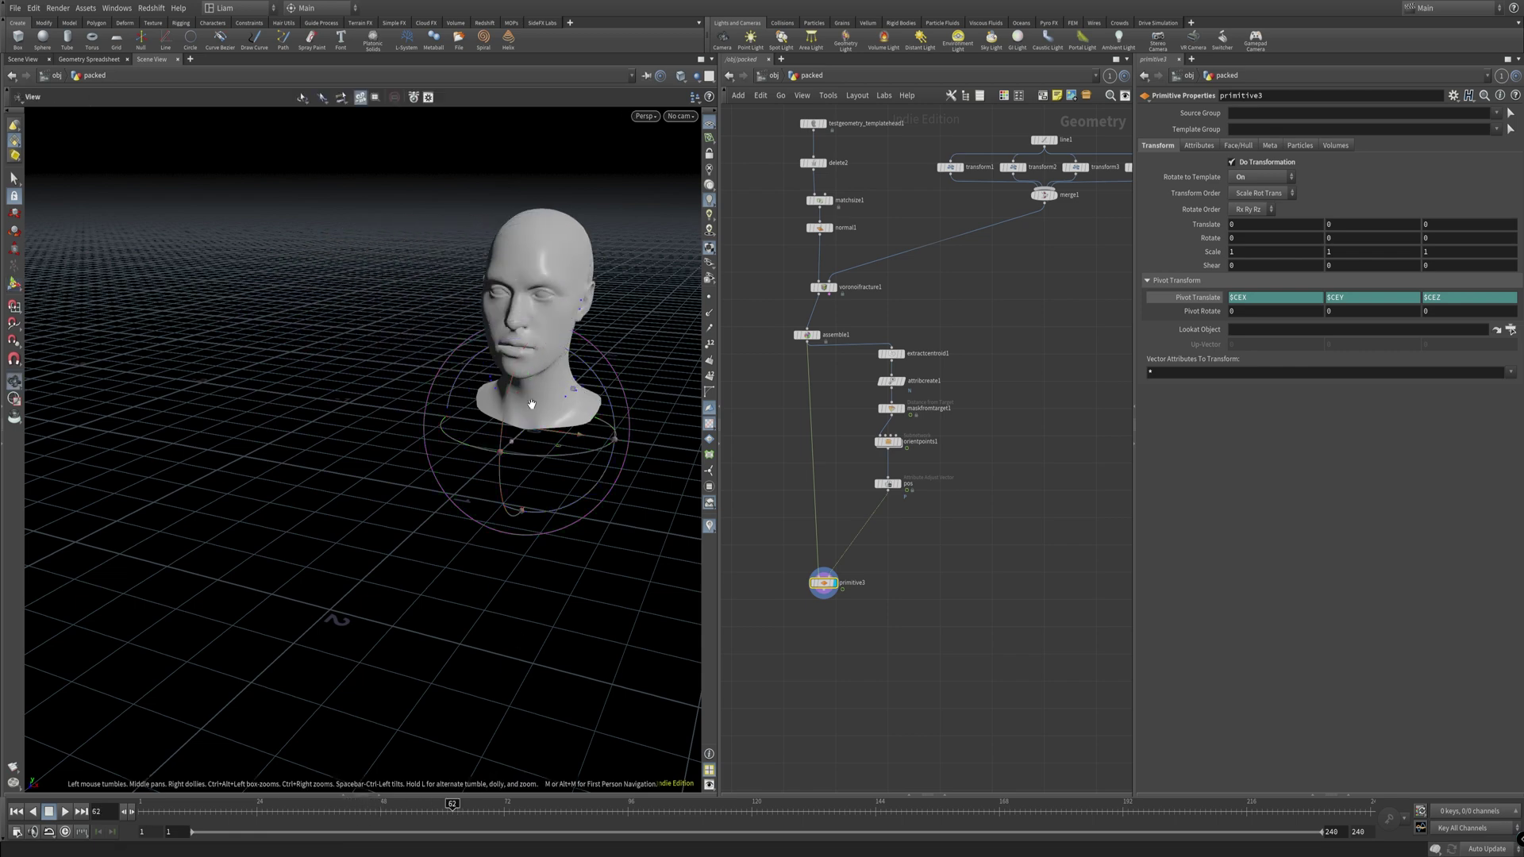
pyautogui.keyDown('alt'); pyautogui.moveTo(531, 399); pyautogui.dragTo(445, 497, button='middle'); pyautogui.keyUp('alt')
pyautogui.keyDown('alt'); pyautogui.moveTo(646, 555); pyautogui.dragTo(334, 464); pyautogui.keyUp('alt')
pyautogui.press('Return')
# Step: Add an Attribute Adjust Float node for pscale and insert it between pos and primitive3
pyautogui.press('Tab')
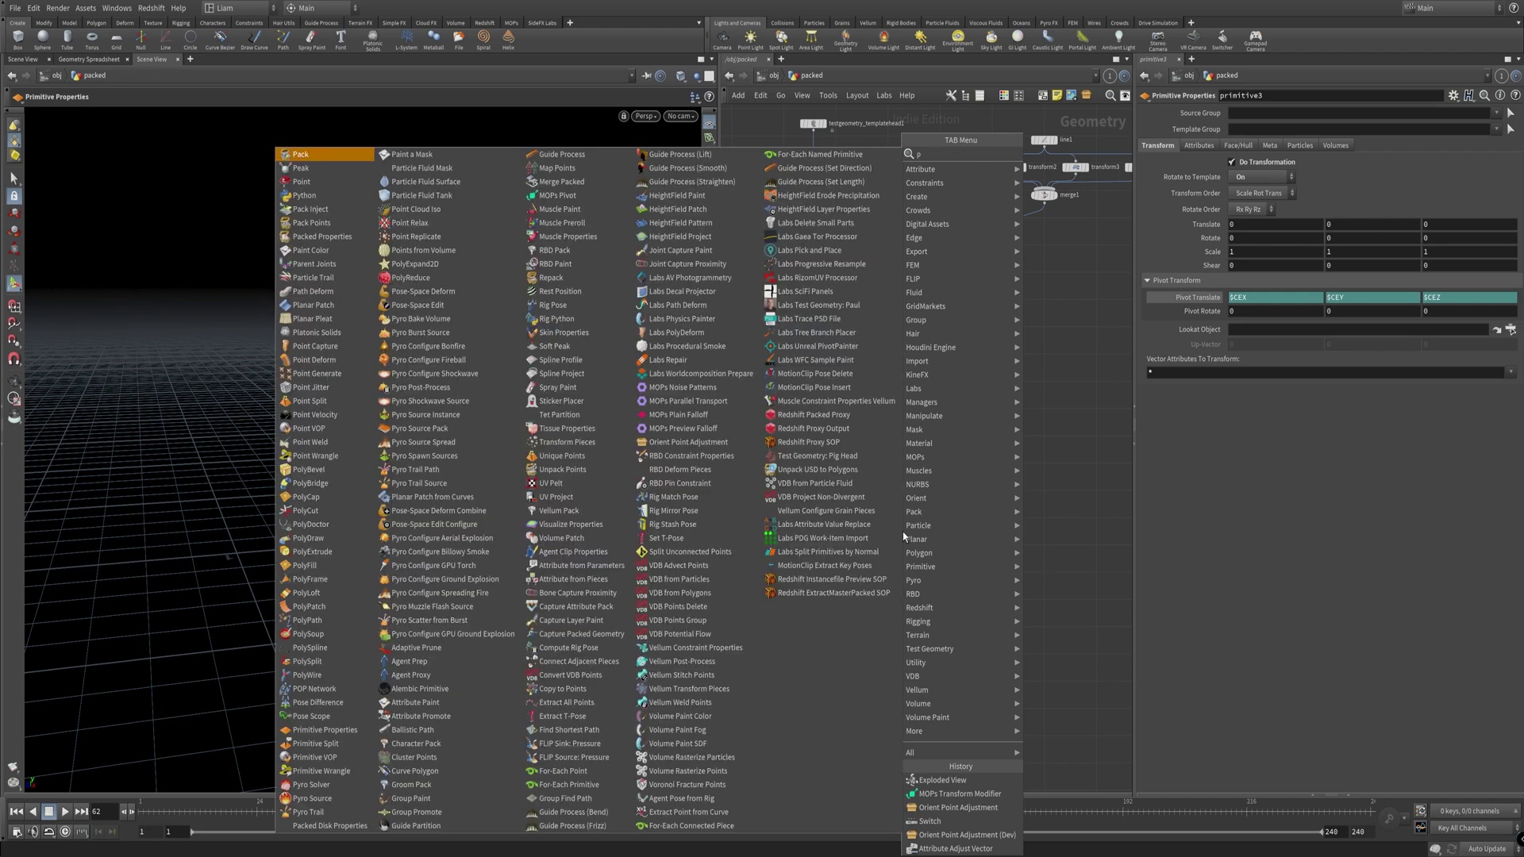
pyautogui.write('a')
pyautogui.press('BackSpace')
pyautogui.write('float')
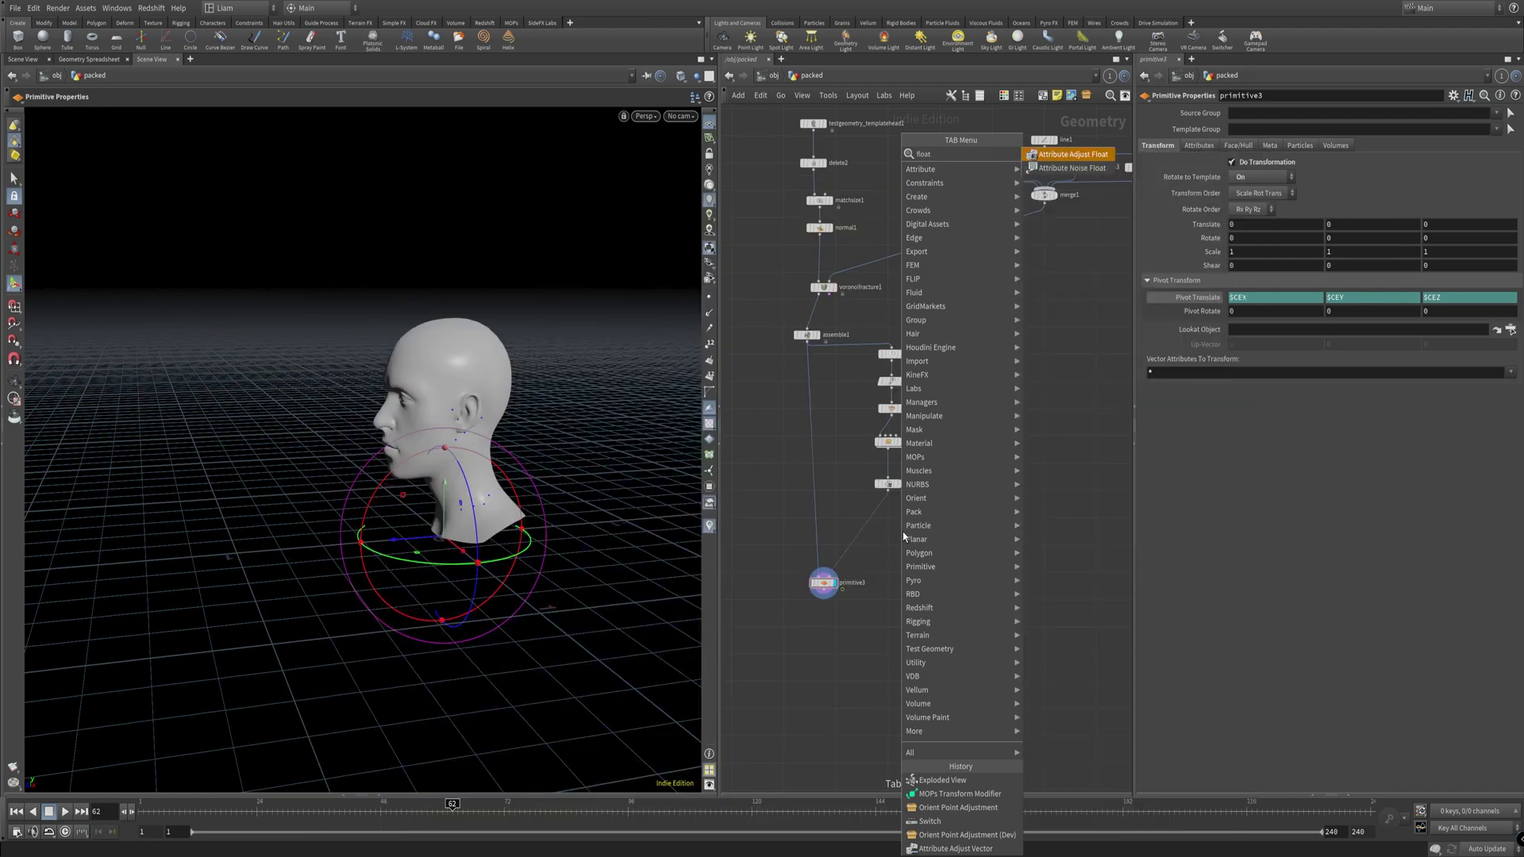
pyautogui.write('a')
pyautogui.press('Return')
pyautogui.click(903, 532)
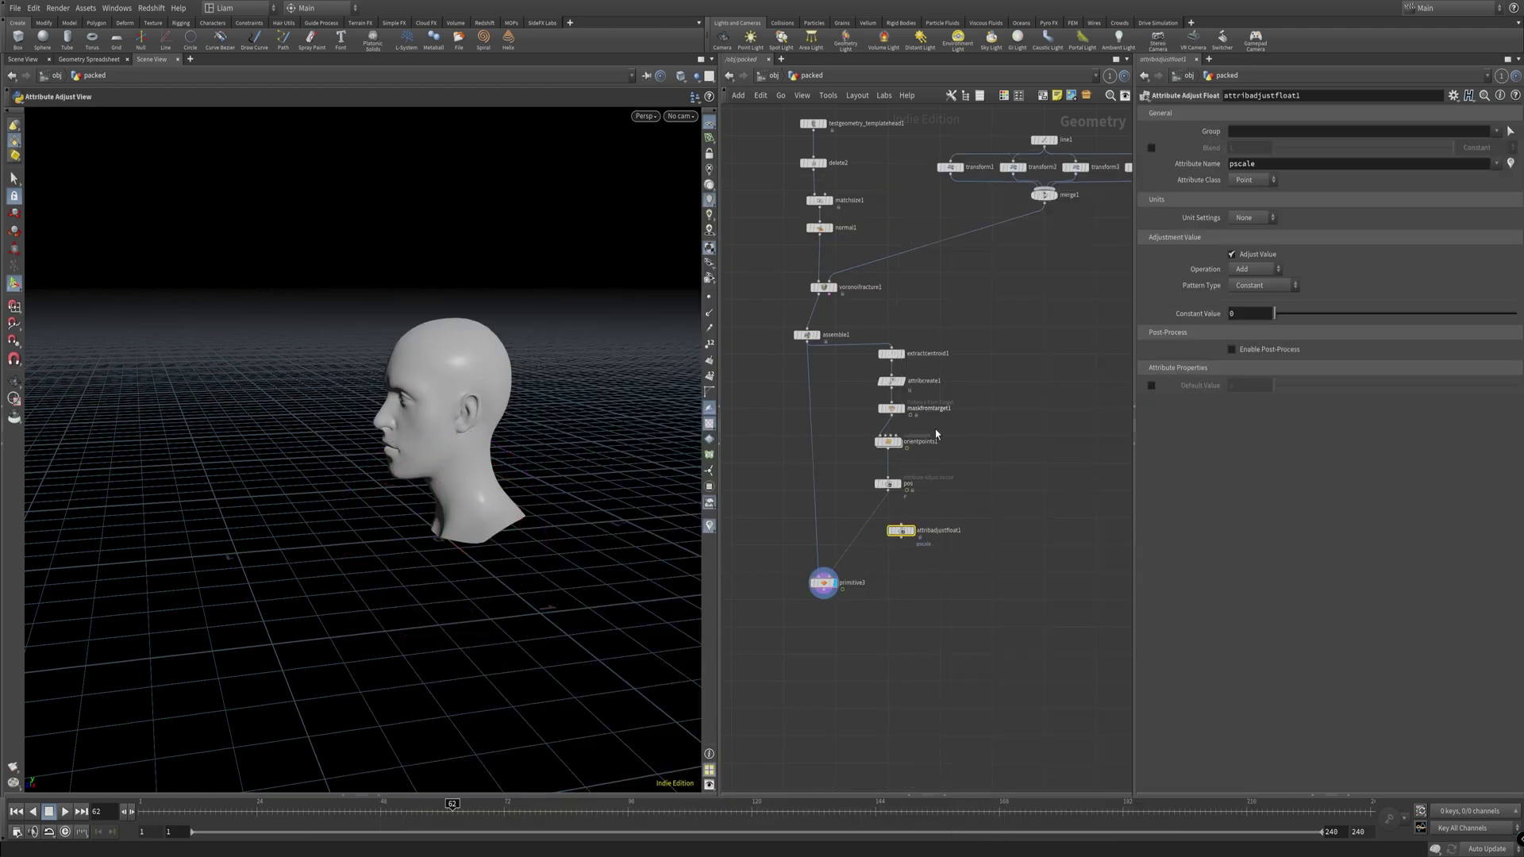
pyautogui.moveTo(907, 531)
pyautogui.mouseDown()
pyautogui.moveTo(879, 513)
pyautogui.moveTo(890, 528)
pyautogui.mouseUp()
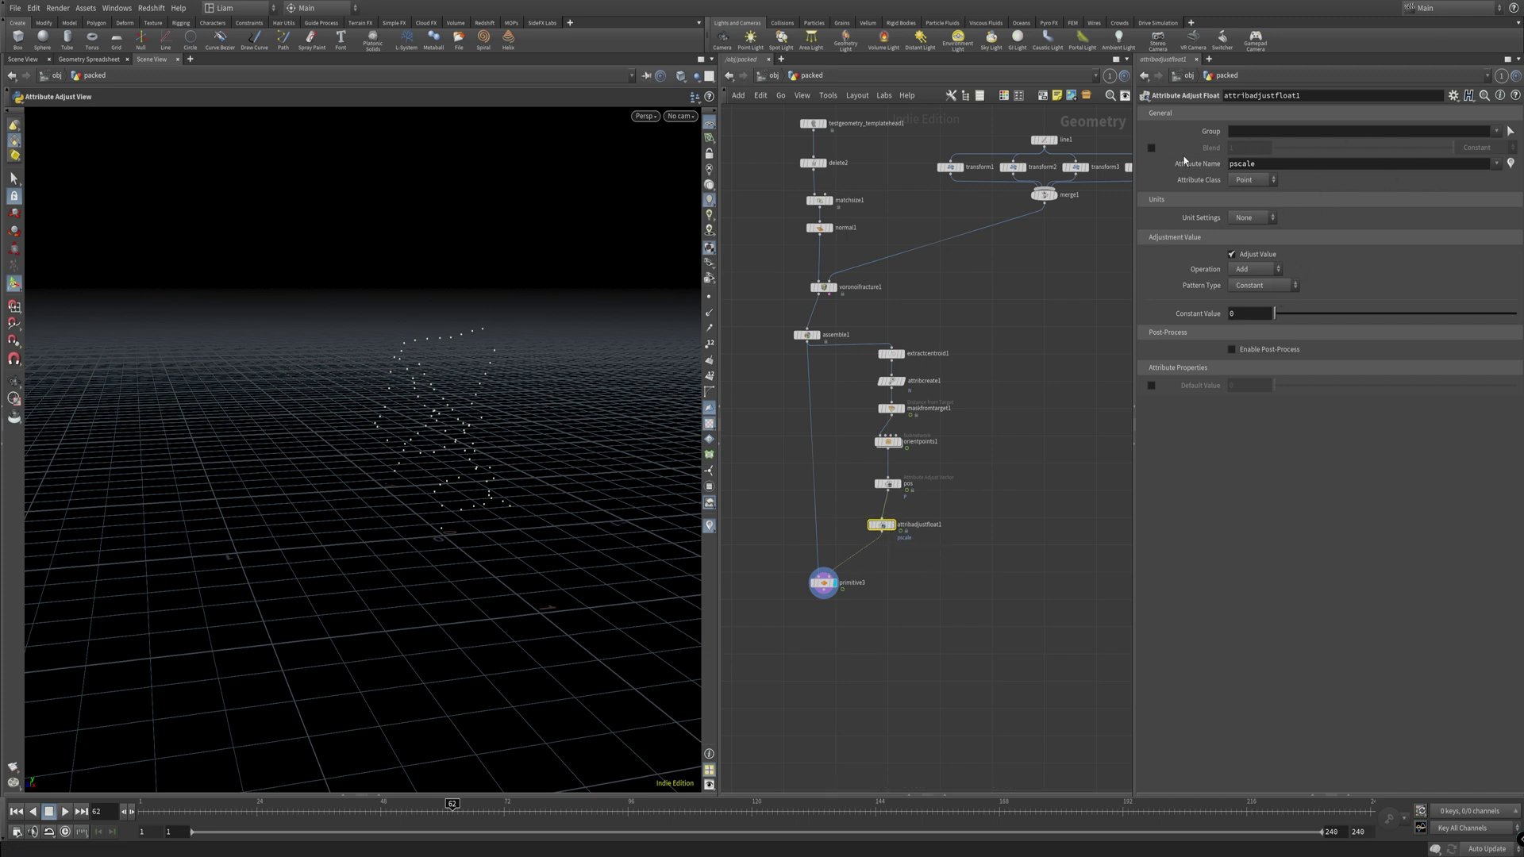
# Step: Enable blending by the mask attribute on the pscale adjustment and return the timeline to frame 1
pyautogui.click(1151, 148)
pyautogui.click(1478, 148)
pyautogui.click(1475, 163)
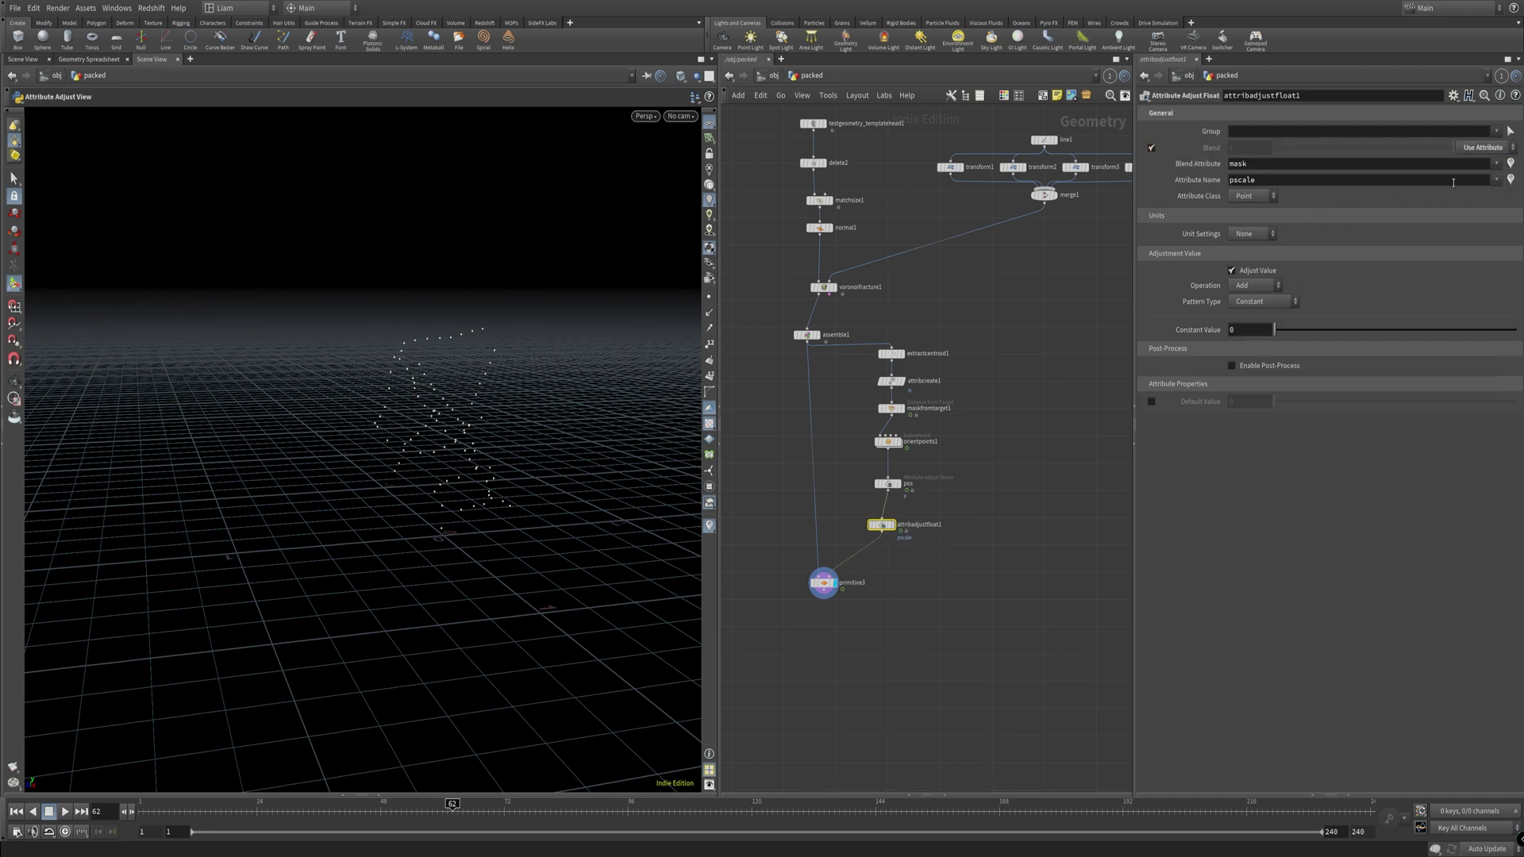
pyautogui.moveTo(277, 805); pyautogui.dragTo(145, 806)
pyautogui.keyDown('alt'); pyautogui.moveTo(286, 542); pyautogui.dragTo(495, 486, button='middle'); pyautogui.keyUp('alt')
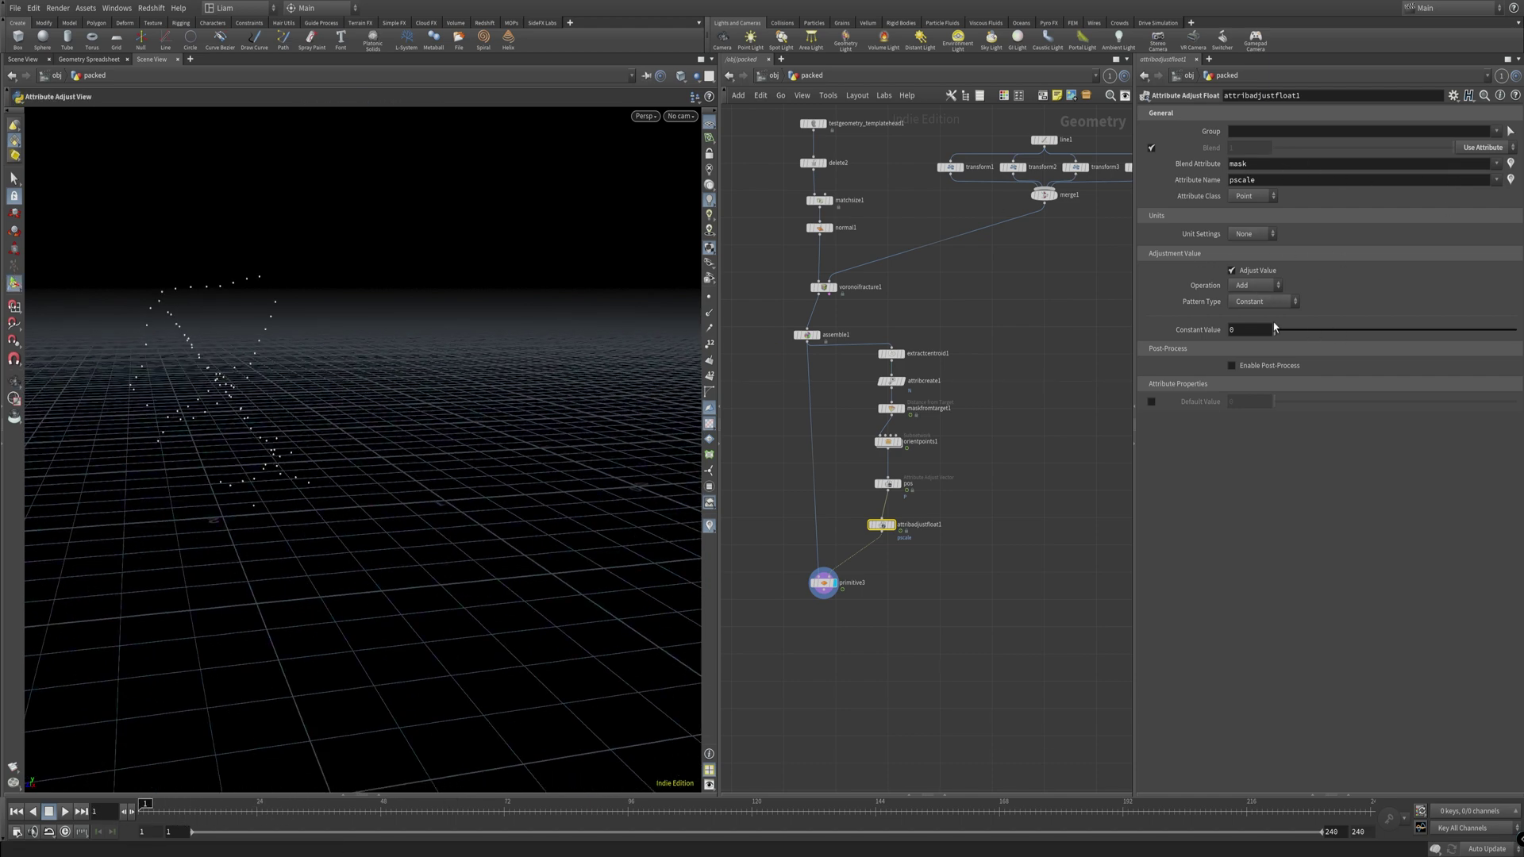
# Step: Set the pscale adjustment's constant value to 1 and scrub the timeline to check the result
pyautogui.click(1243, 327)
pyautogui.write('1')
pyautogui.press('Return')
pyautogui.moveTo(176, 817); pyautogui.dragTo(437, 818)
# Step: Drive pscale with the Float Attribute pattern using mask as the adjustment attribute, and scrub to frame 23
pyautogui.click(1255, 285)
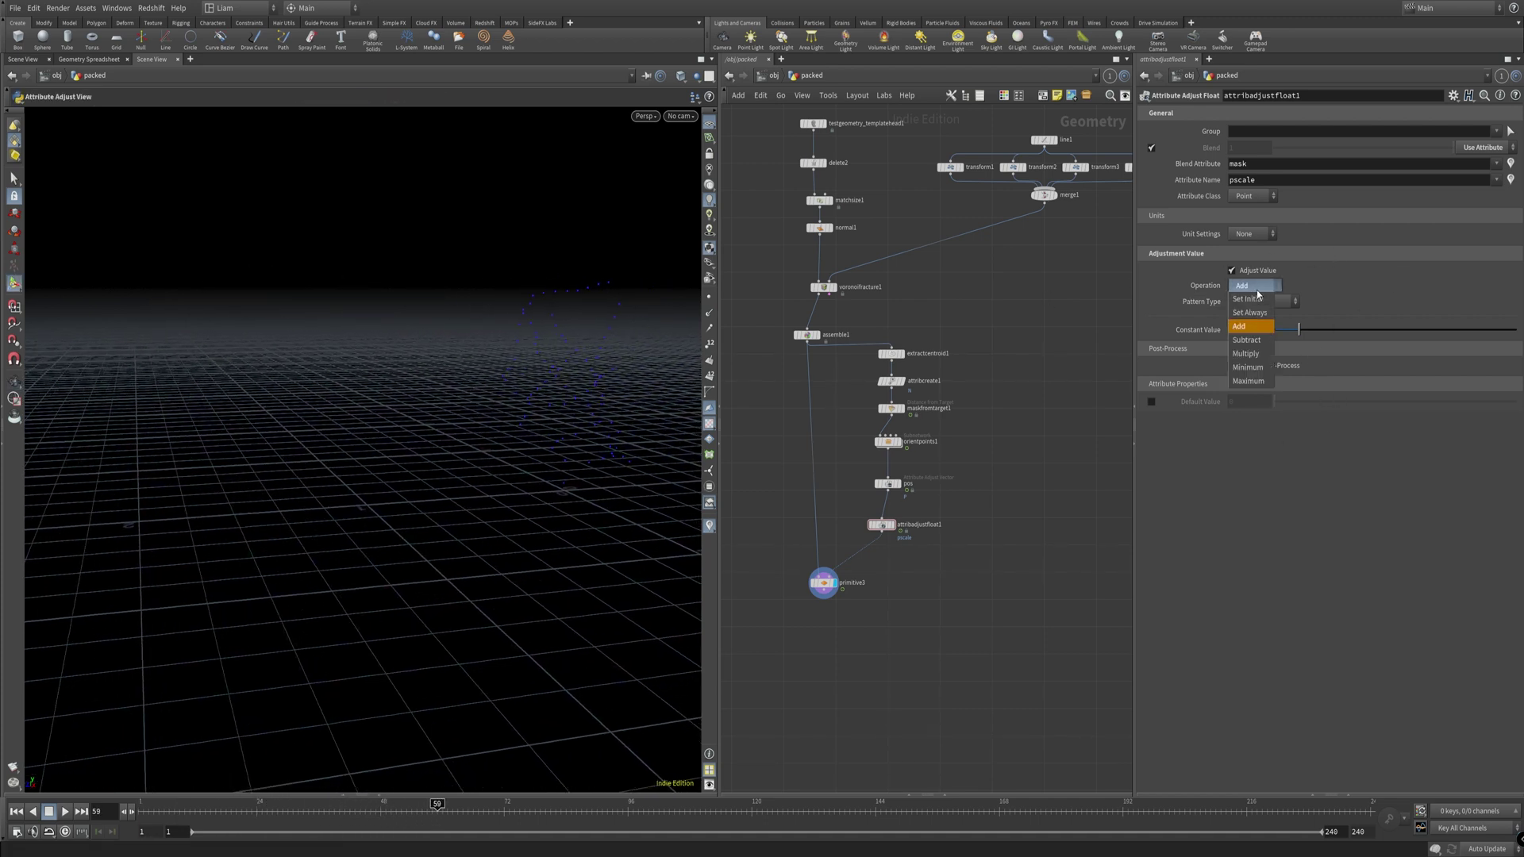
pyautogui.click(1247, 339)
pyautogui.click(1263, 292)
pyautogui.click(1257, 304)
pyautogui.click(1289, 304)
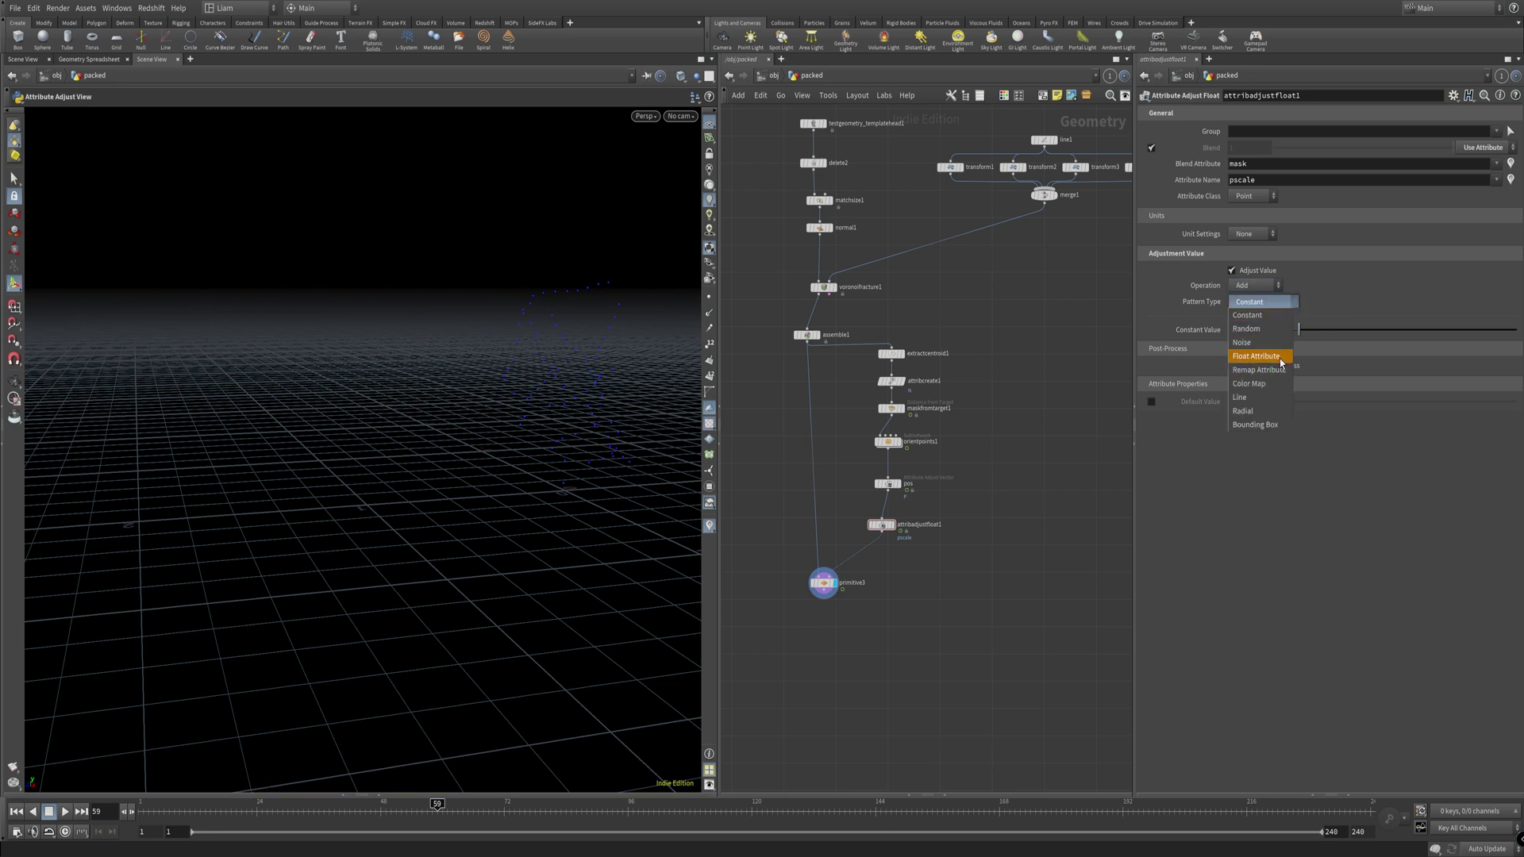
pyautogui.click(1257, 356)
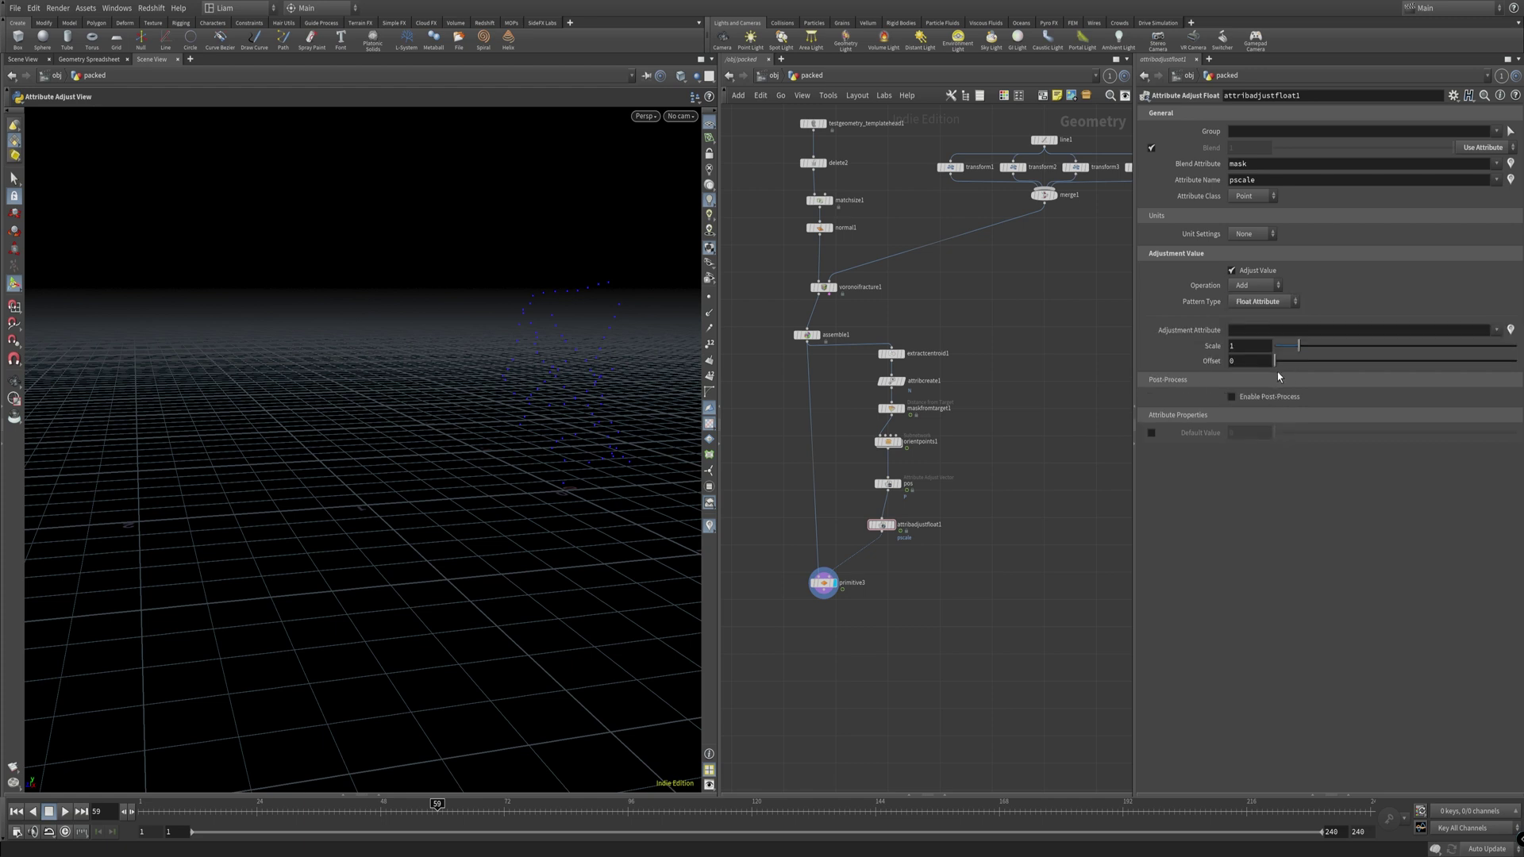
pyautogui.click(1498, 331)
pyautogui.click(1503, 344)
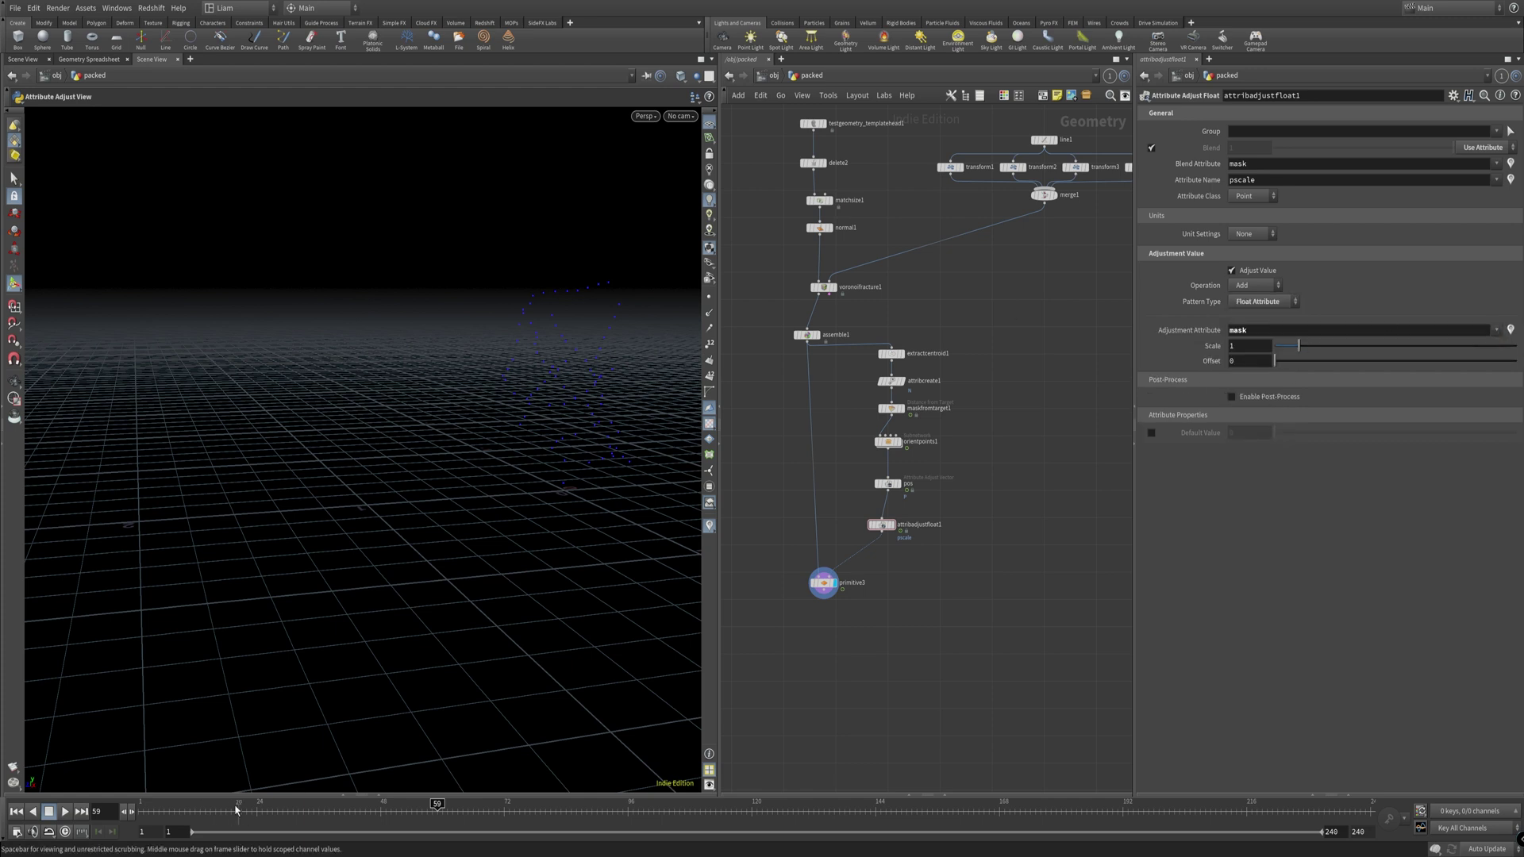
pyautogui.moveTo(216, 809); pyautogui.dragTo(251, 813)
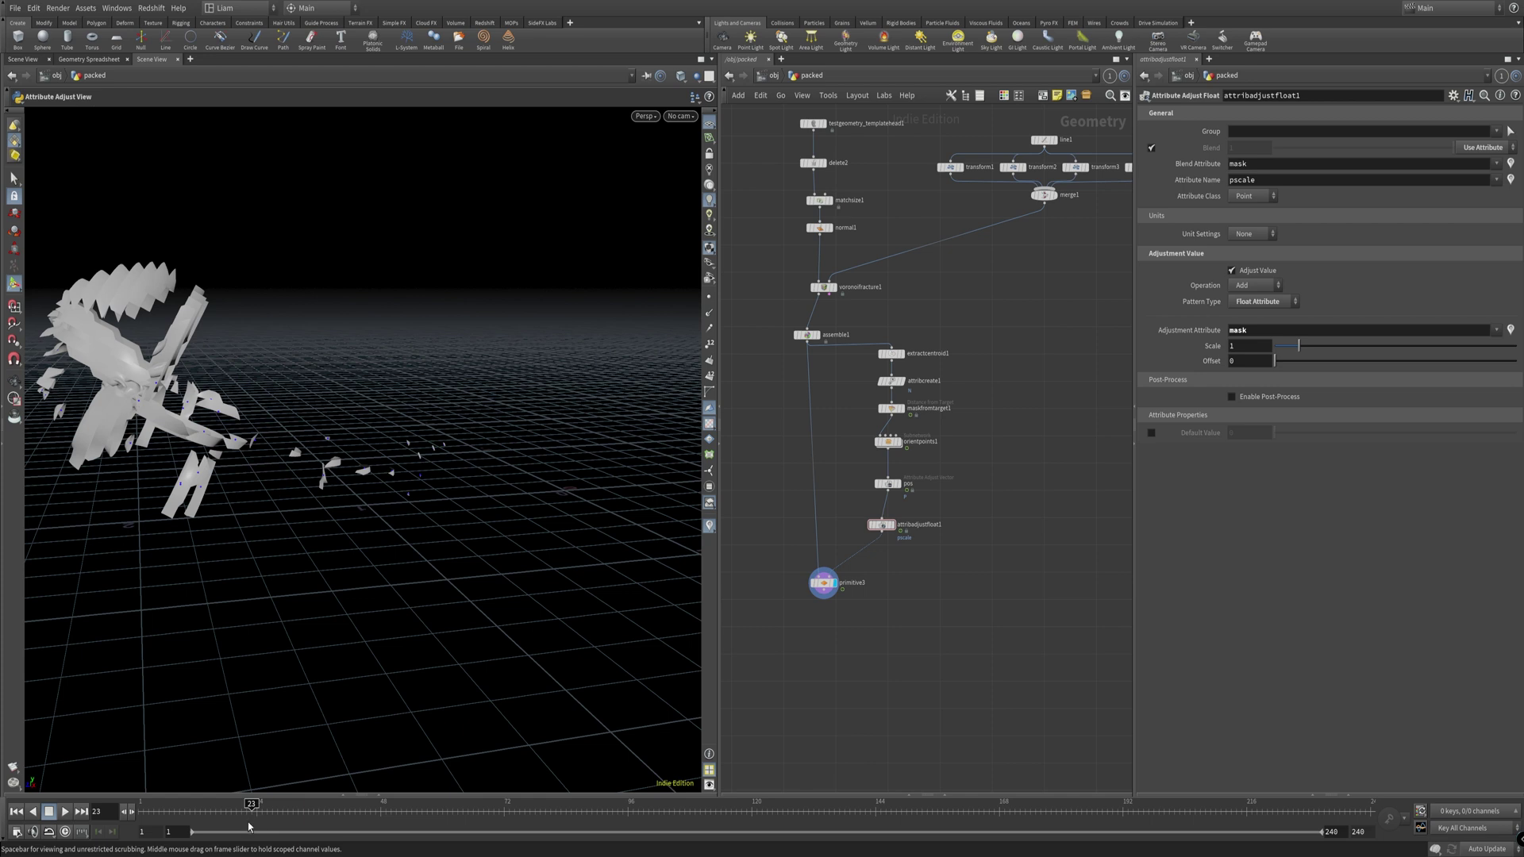
# Step: Change the pscale pattern type to Remap Attribute, scrub to frame 46 and try reversing the remap ramp
pyautogui.click(1276, 304)
pyautogui.click(1259, 370)
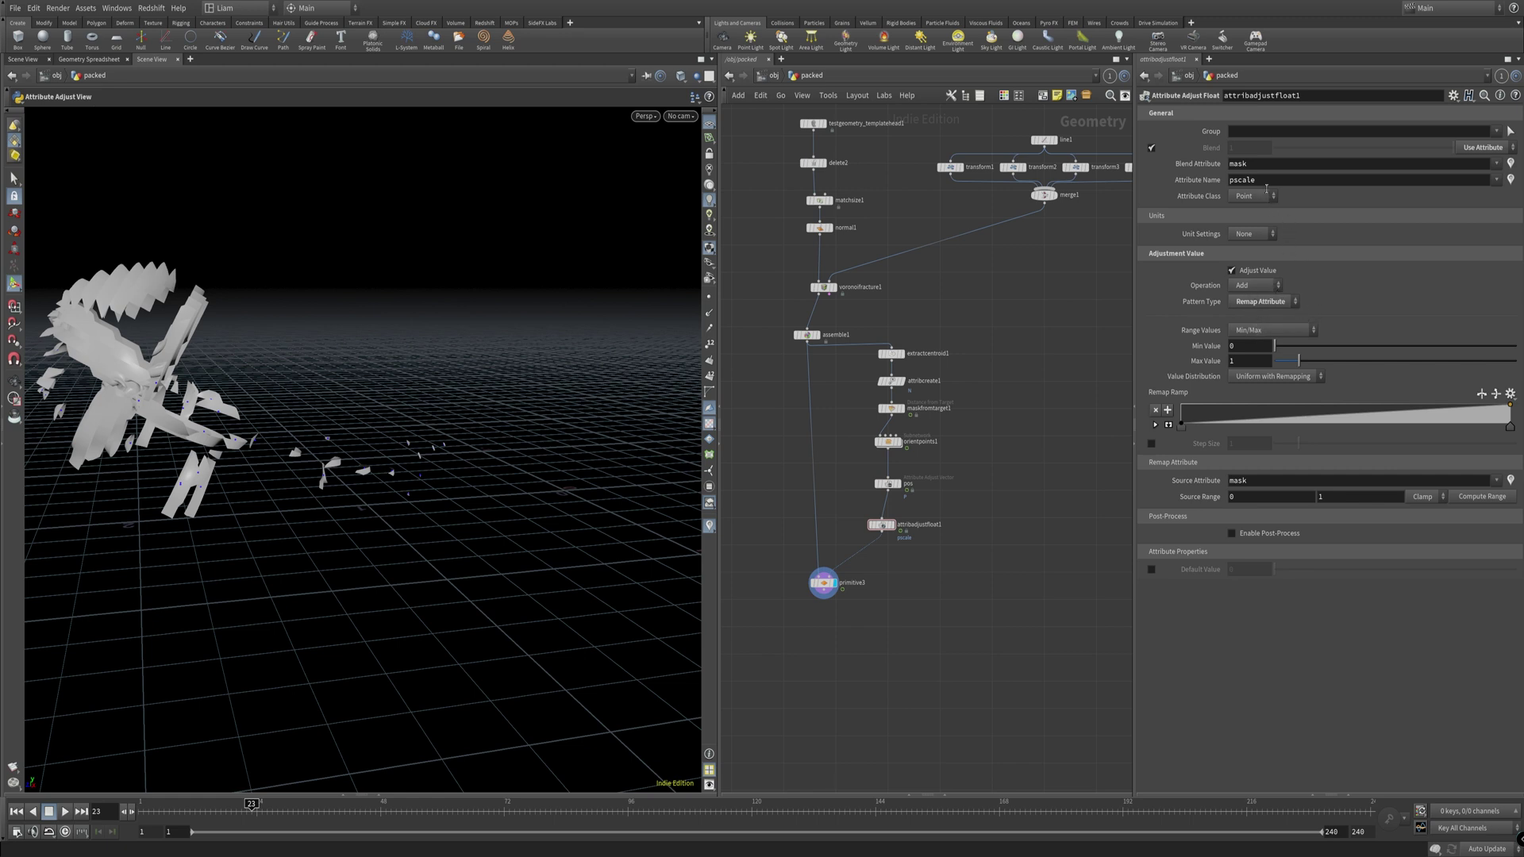
pyautogui.moveTo(252, 811); pyautogui.dragTo(370, 811)
pyautogui.click(1481, 394)
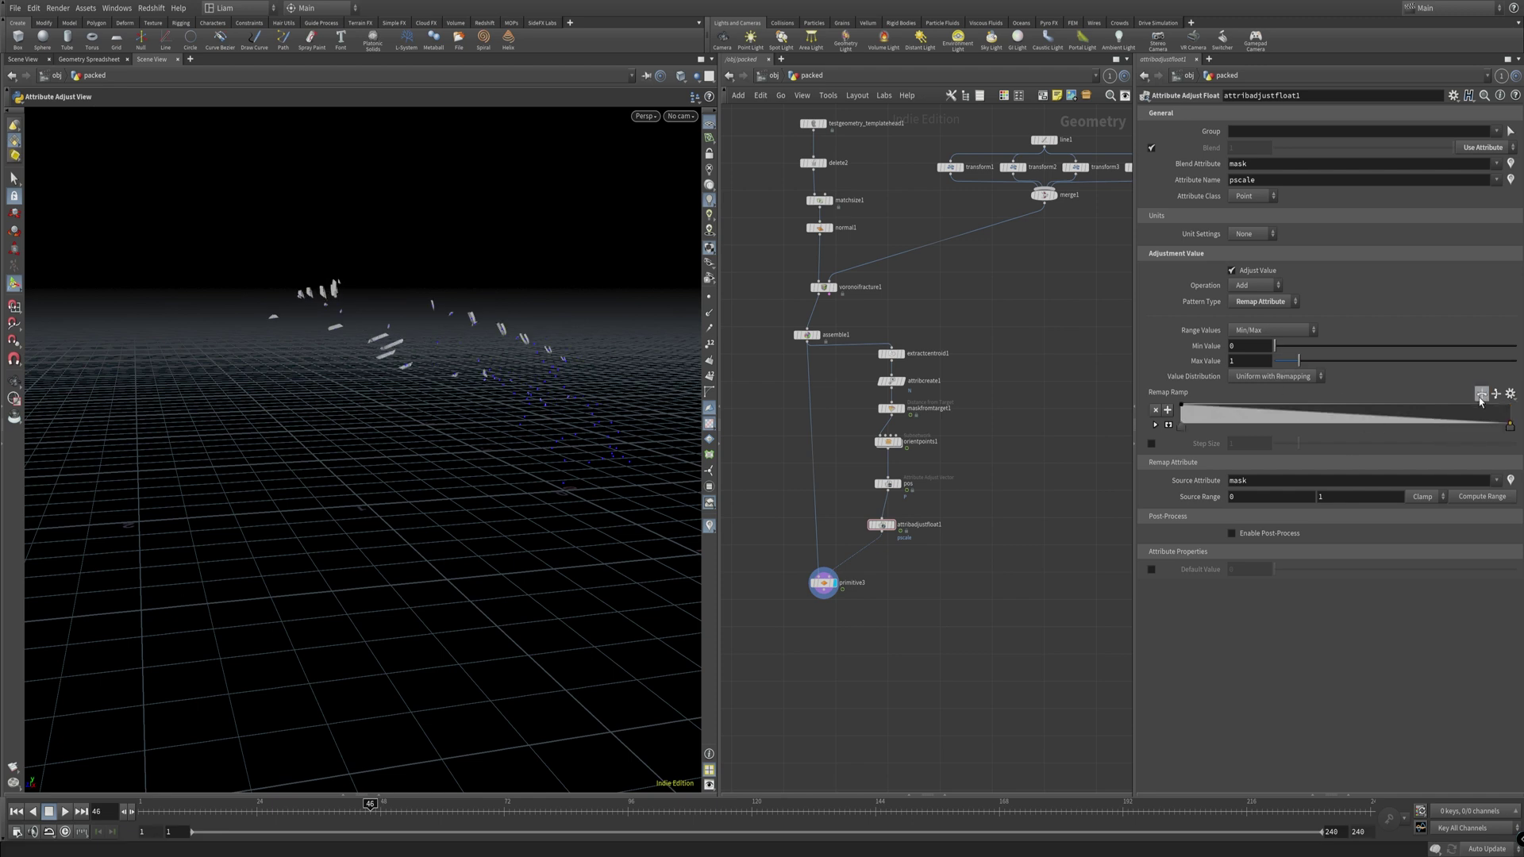
pyautogui.click(1480, 399)
# Step: Try a remap source range of 1 to 0 for the mask and scrub the timeline to check it
pyautogui.moveTo(1261, 500); pyautogui.dragTo(1027, 430)
pyautogui.write('1')
pyautogui.press('Tab')
pyautogui.write('0')
pyautogui.press('Return')
pyautogui.moveTo(208, 811); pyautogui.dragTo(463, 811)
# Step: Try a minimum value of 1 and a maximum value of 0 for the remapped pscale, scrubbing the timeline
pyautogui.write('1')
pyautogui.press('Tab')
pyautogui.write('0')
pyautogui.press('Return')
pyautogui.moveTo(304, 808); pyautogui.dragTo(216, 817)
# Step: Restore the remap minimum value to 0 and the maximum value to 1, and scrub to frame 41
pyautogui.moveTo(1248, 350); pyautogui.dragTo(1065, 300)
pyautogui.write('0')
pyautogui.press('Tab')
pyautogui.write('1')
pyautogui.press('Return')
pyautogui.moveTo(215, 806); pyautogui.dragTo(336, 819)
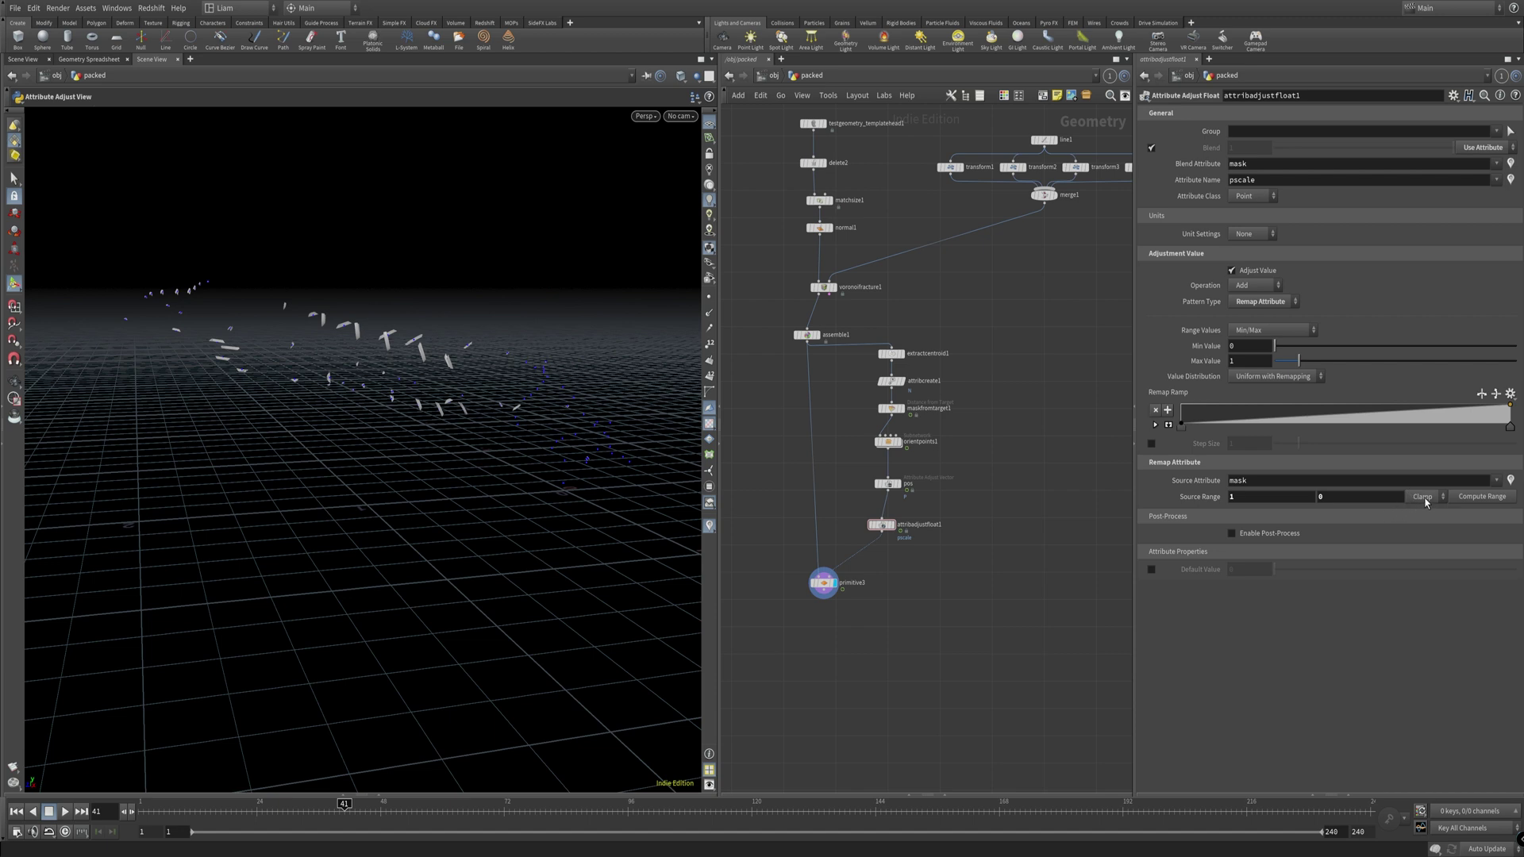
# Step: Compute the source range from the mask attribute and scrub the timeline to frame 57
pyautogui.click(1463, 498)
pyautogui.moveTo(202, 816); pyautogui.dragTo(427, 811)
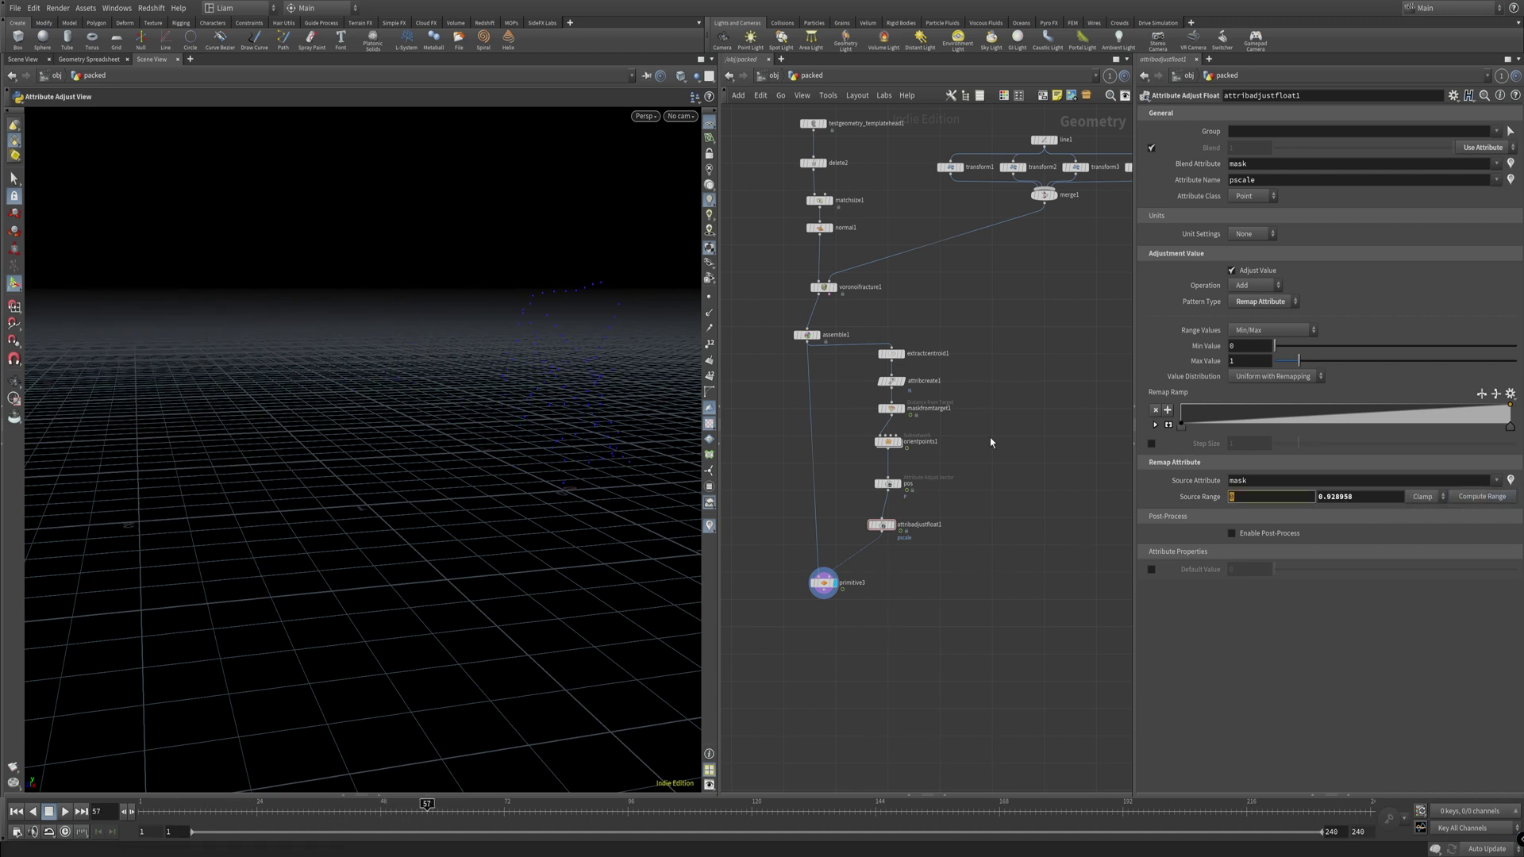
# Step: Set the upper limit of the mask's source range to 1 and reverse the remap ramp
pyautogui.press('Tab')
pyautogui.write('1')
pyautogui.press('Tab')
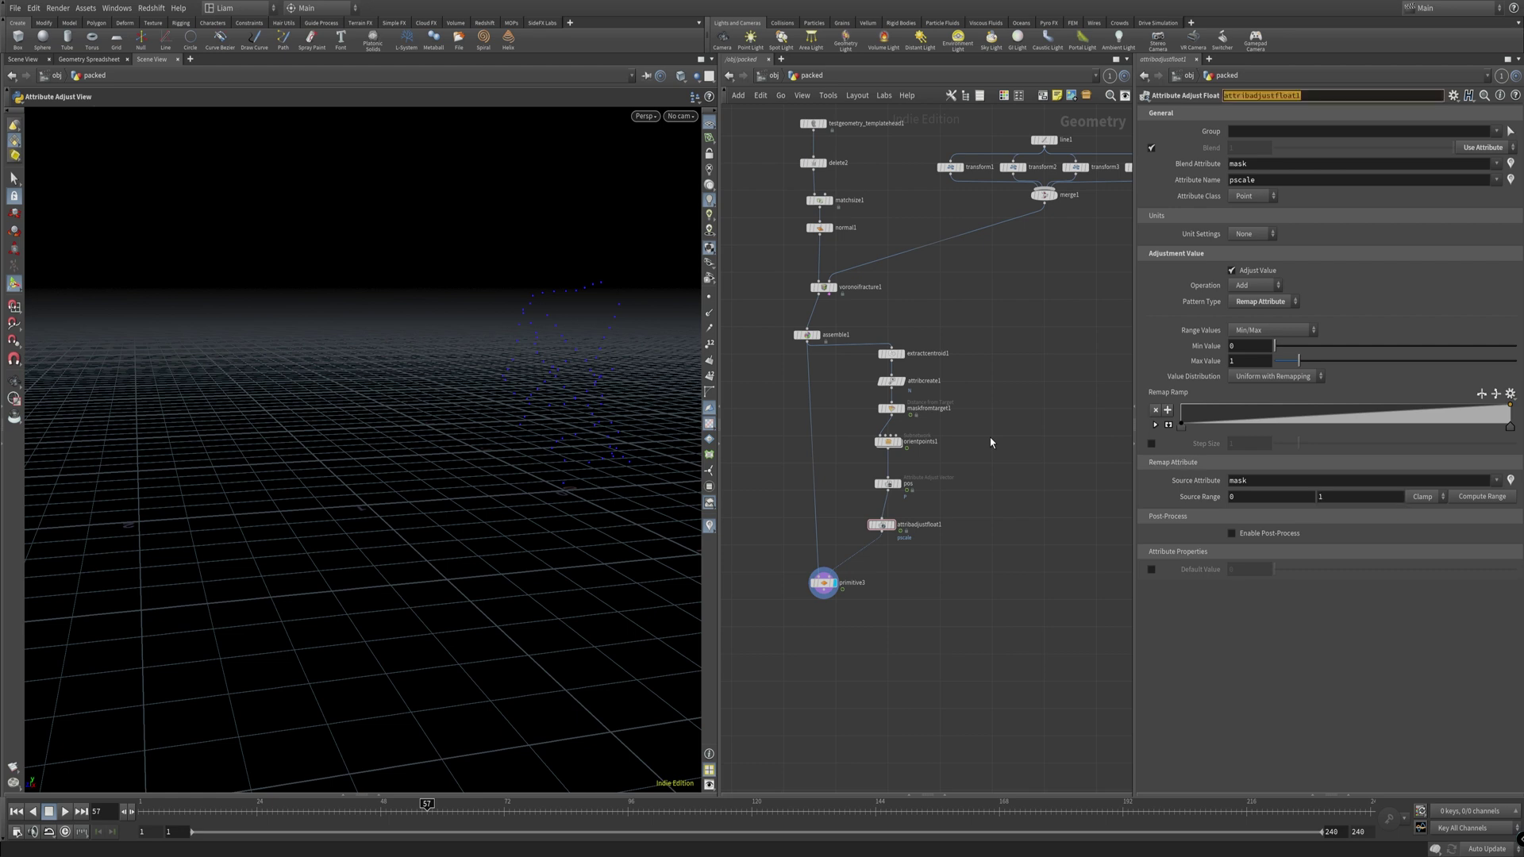
pyautogui.click(1481, 396)
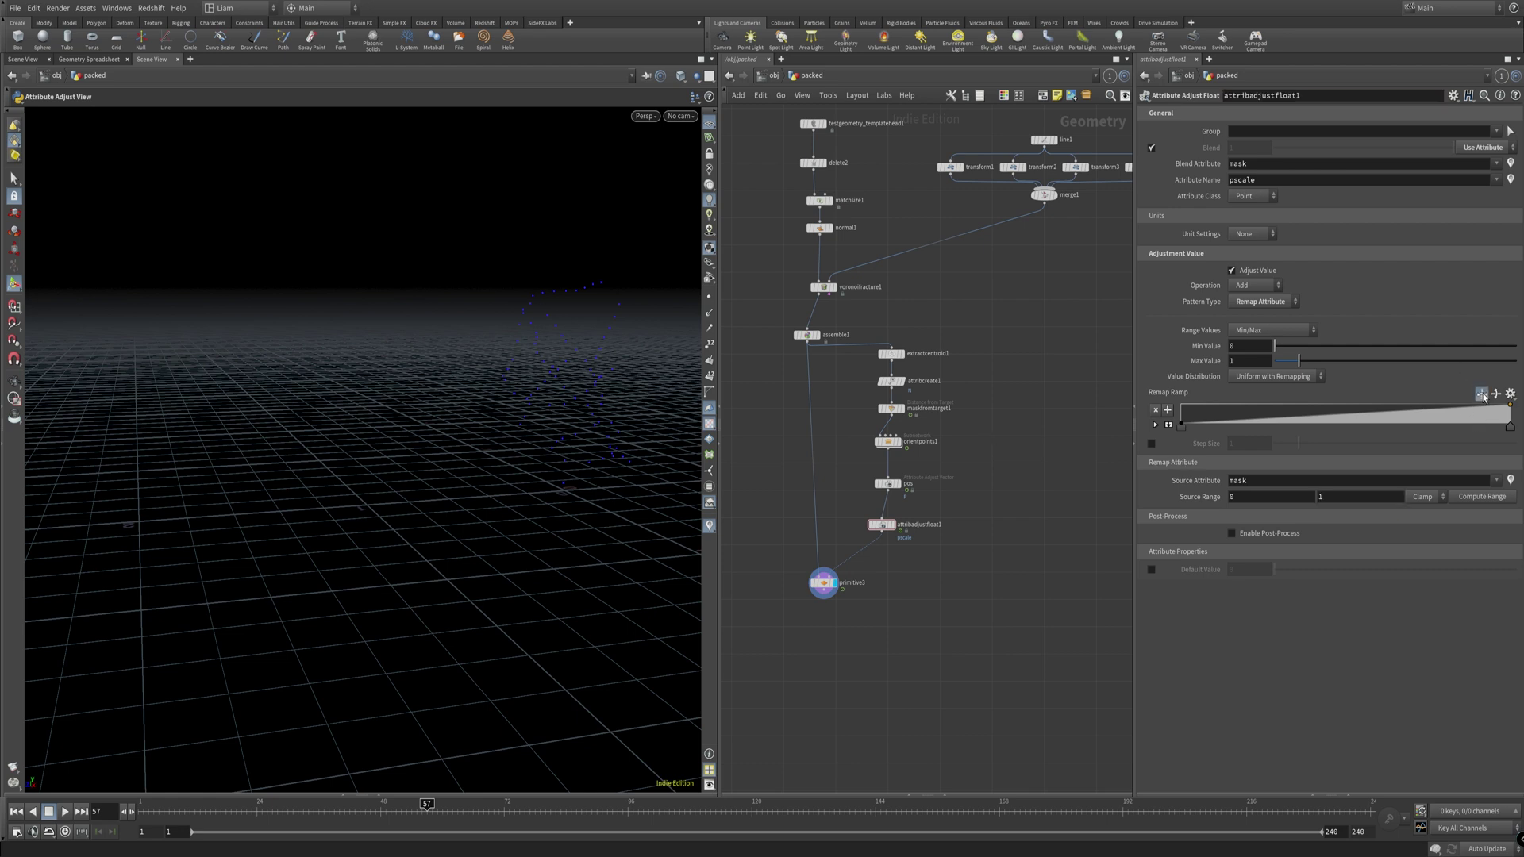
# Step: Turn off the mask blend on the pscale adjustment, testing both directions of the remap ramp while scrubbing to frame 70
pyautogui.click(1481, 395)
pyautogui.moveTo(141, 812); pyautogui.dragTo(308, 811)
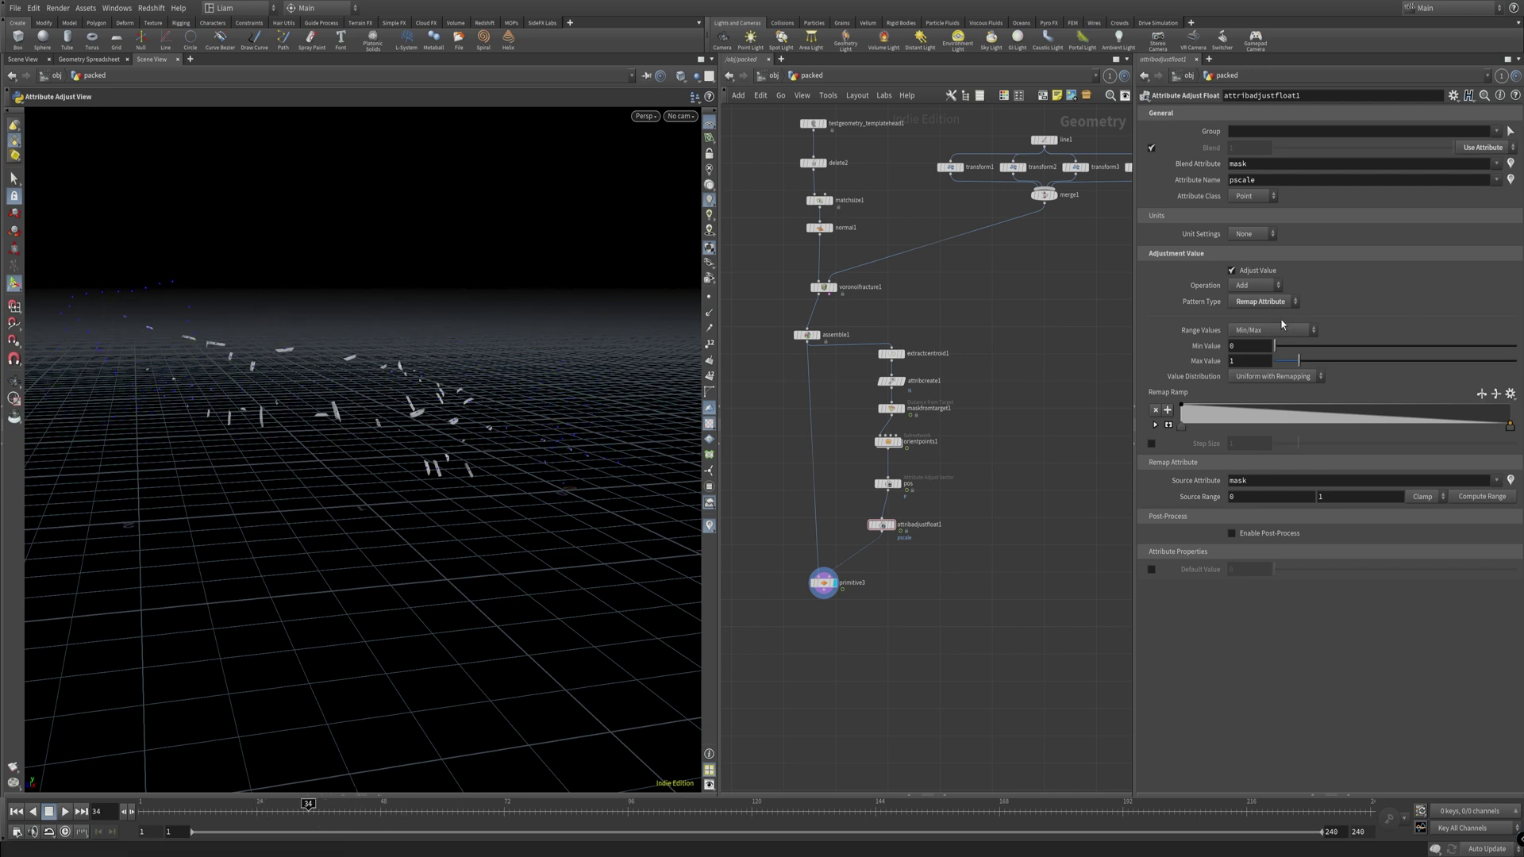
pyautogui.click(1152, 150)
pyautogui.moveTo(318, 813); pyautogui.dragTo(494, 826)
pyautogui.click(1482, 379)
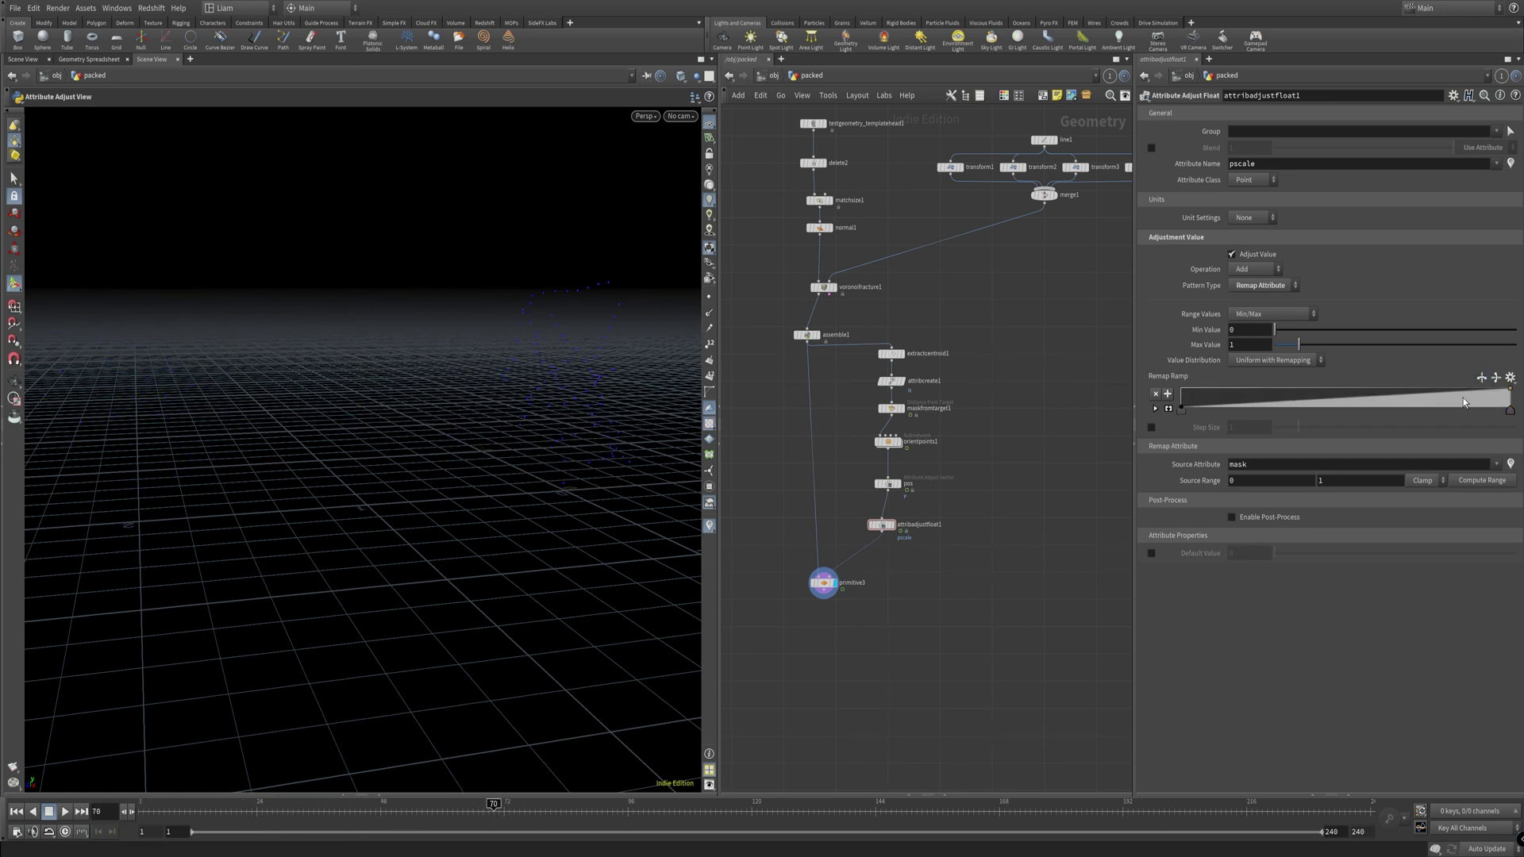
# Step: Set the mask's source range to run from 1 to 0 and scrub the timeline to frame 67
pyautogui.click(1286, 482)
pyautogui.write('1')
pyautogui.press('Tab')
pyautogui.write('0')
pyautogui.press('Return')
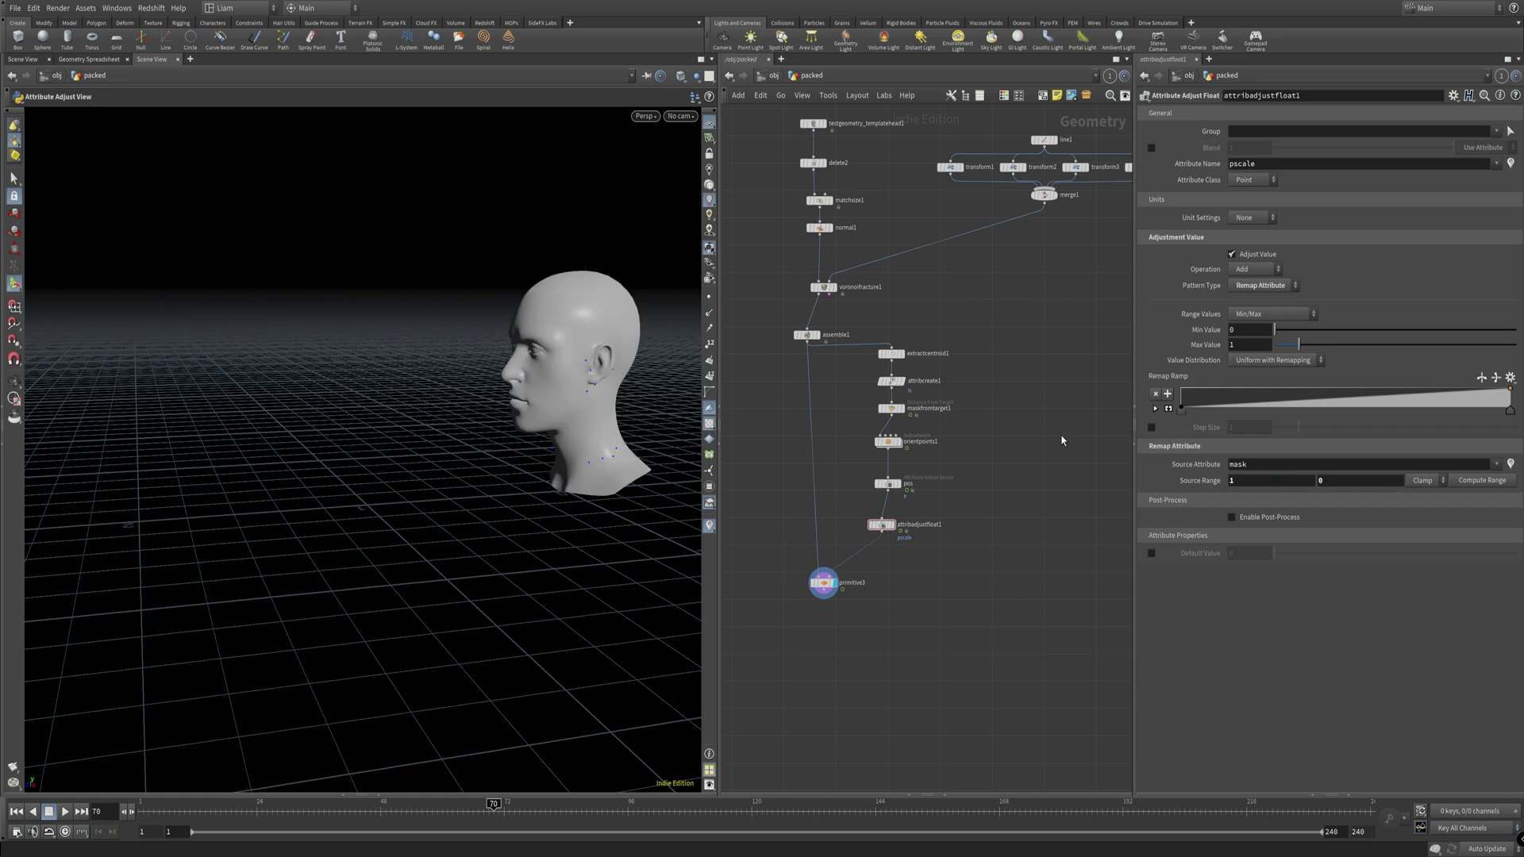
pyautogui.moveTo(213, 814); pyautogui.dragTo(478, 814)
# Step: Review the maskfromtarget1 parameters, return to the pscale adjustment and scrub the timeline to frame 60
pyautogui.click(891, 408)
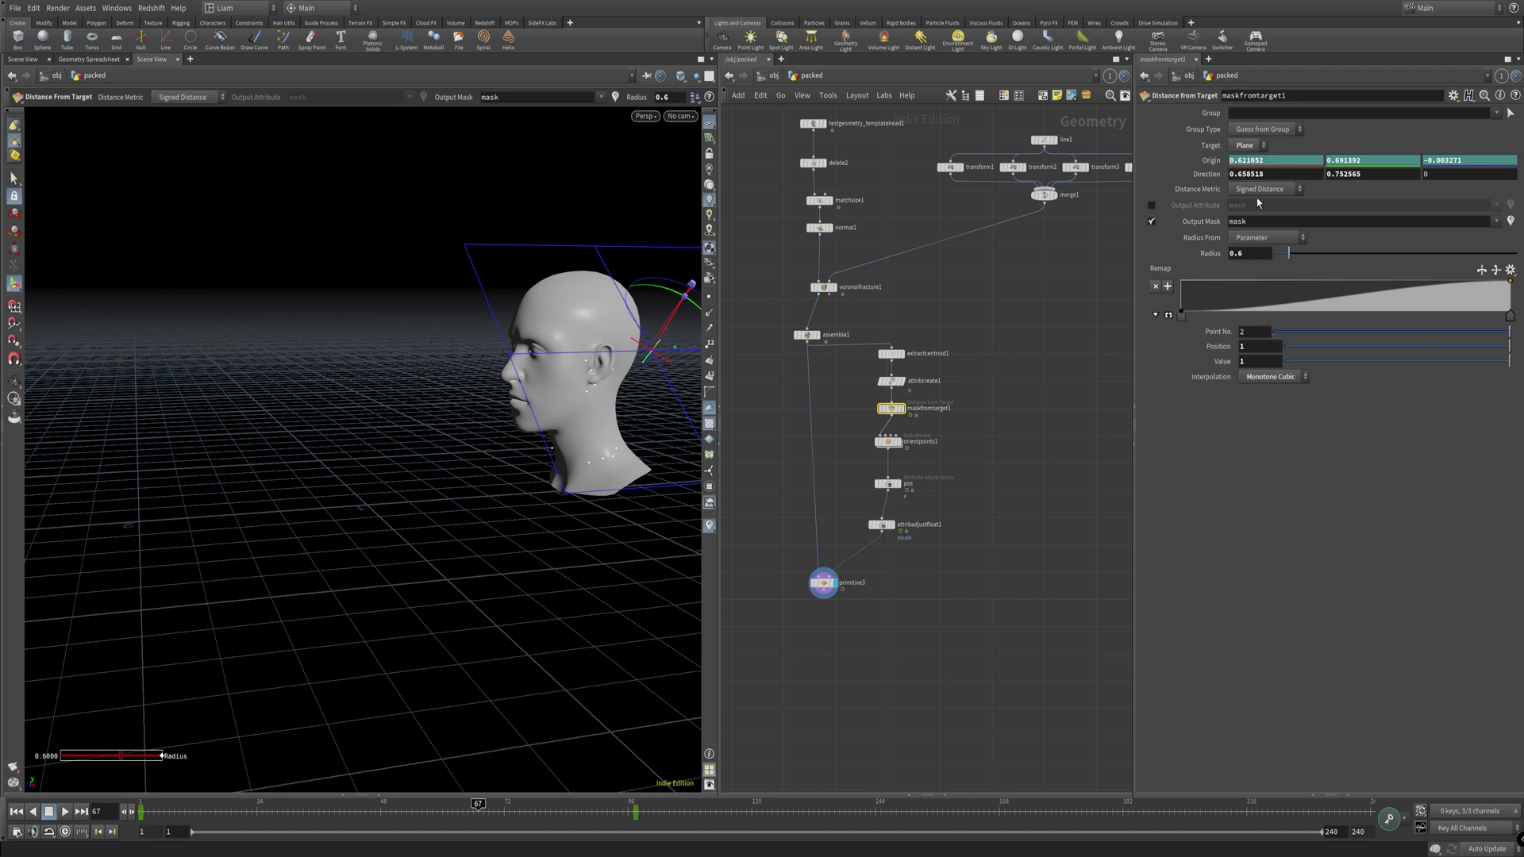
pyautogui.click(881, 525)
pyautogui.moveTo(298, 813); pyautogui.dragTo(442, 819)
# Step: Apply a curved preset to the pscale remap ramp, shift its points towards the end and show the point values
pyautogui.click(1511, 378)
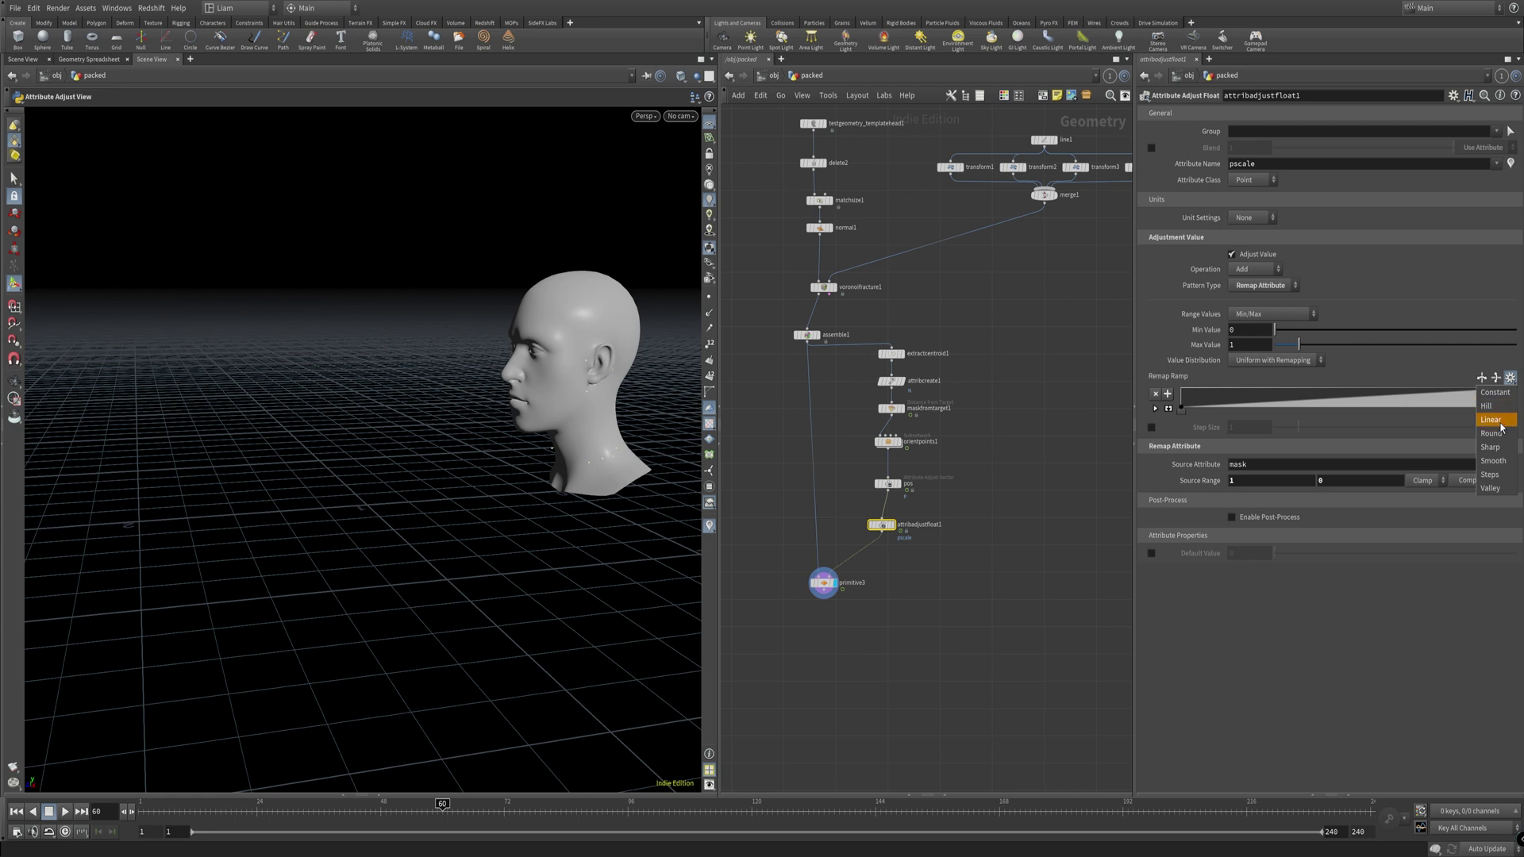
pyautogui.click(1499, 433)
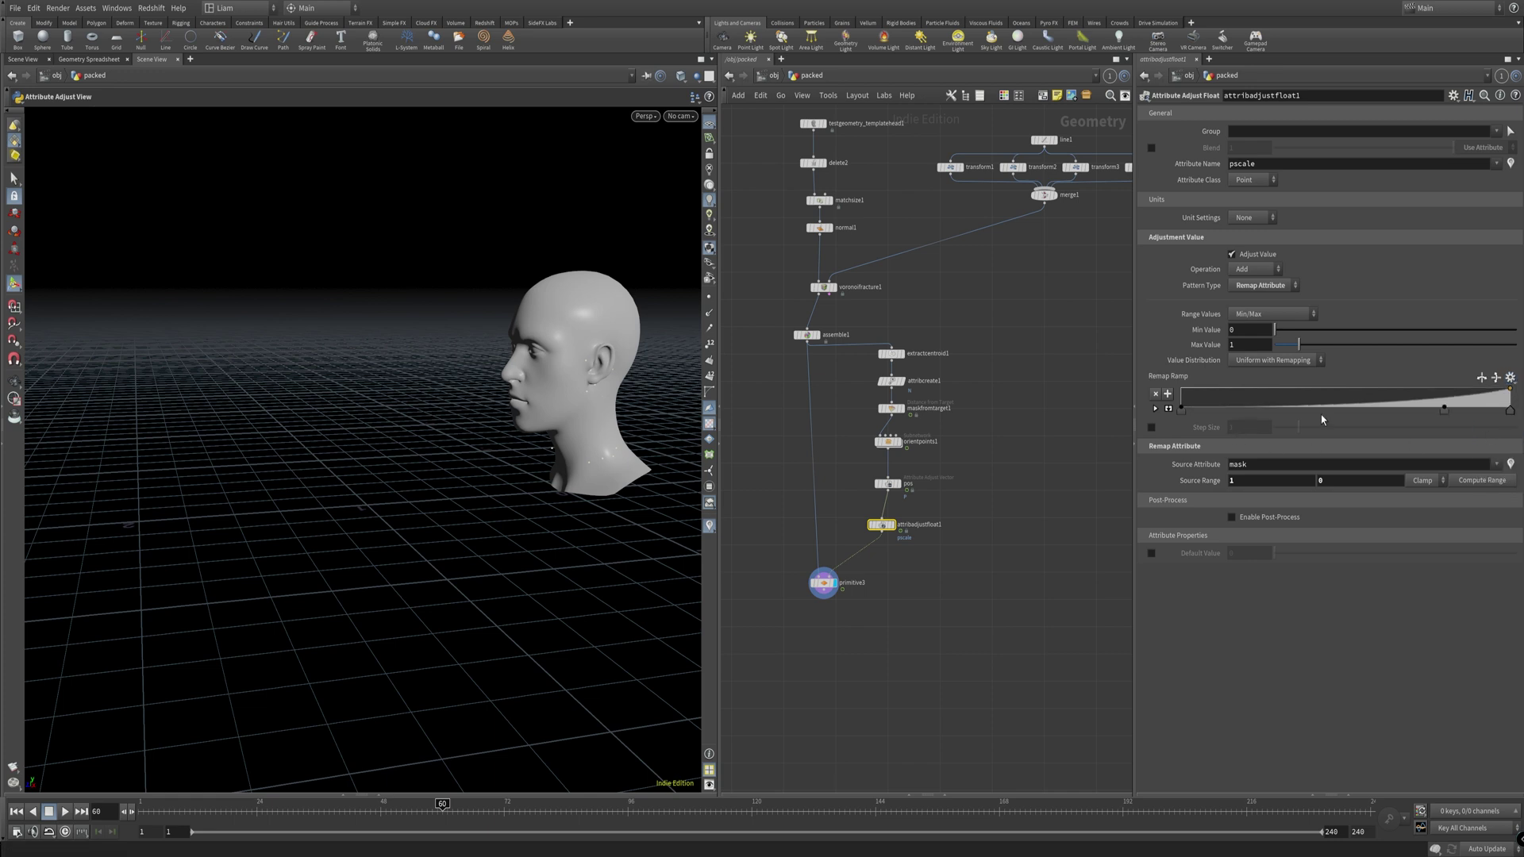
pyautogui.moveTo(1182, 426); pyautogui.dragTo(1361, 426)
pyautogui.moveTo(1449, 411); pyautogui.dragTo(1478, 388)
pyautogui.click(1155, 409)
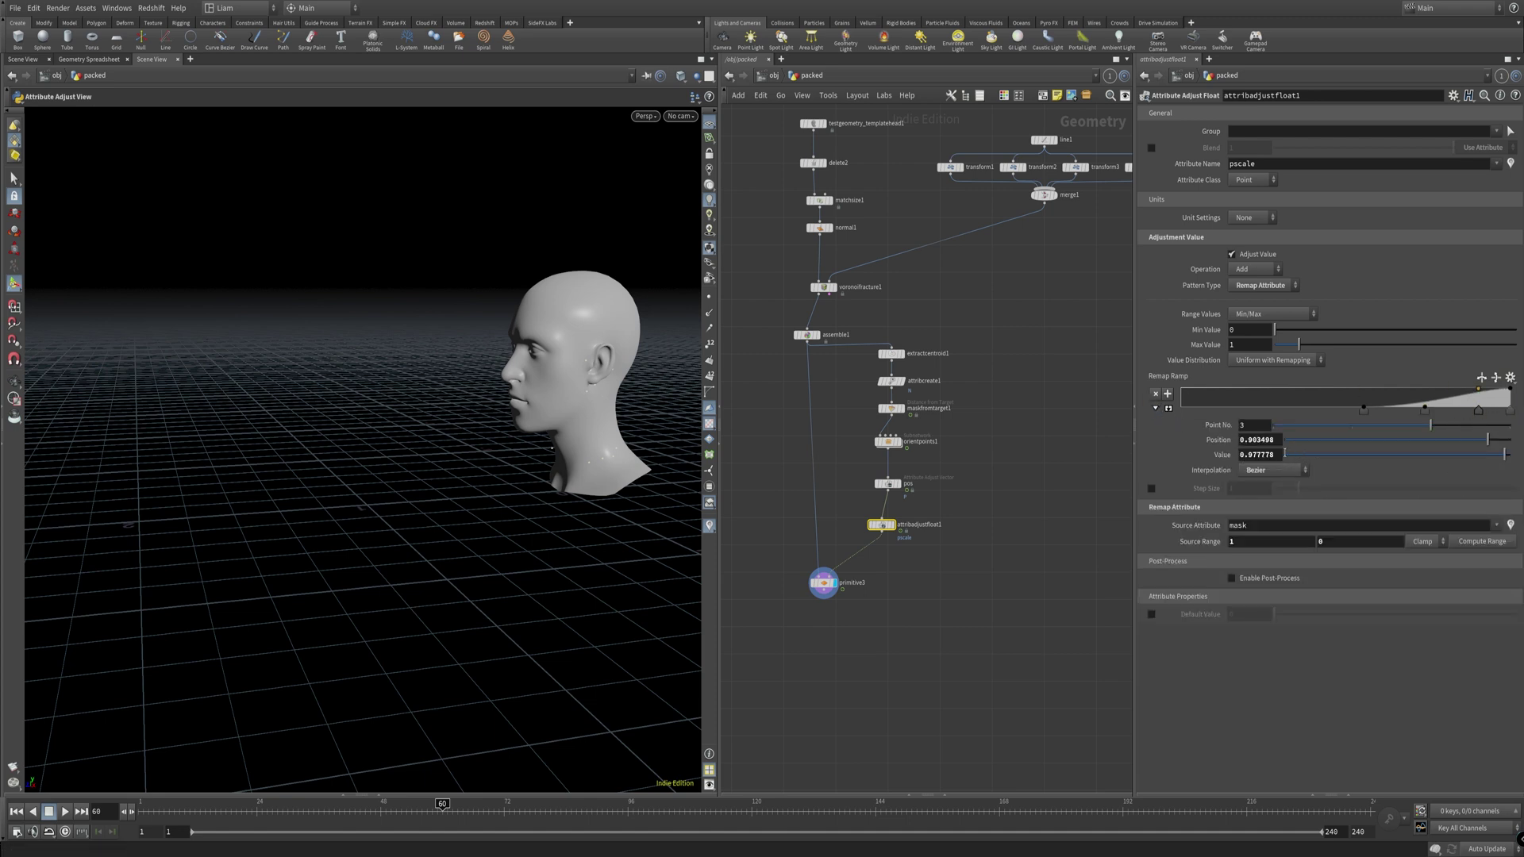
# Step: Try a value of 2 for ramp point 3, move it to position 1 and value 1, and scrub to frame 48
pyautogui.moveTo(1277, 455); pyautogui.dragTo(1159, 456)
pyautogui.write('2')
pyautogui.press('Return')
pyautogui.moveTo(373, 808); pyautogui.dragTo(457, 809)
pyautogui.moveTo(1477, 421); pyautogui.dragTo(1510, 393)
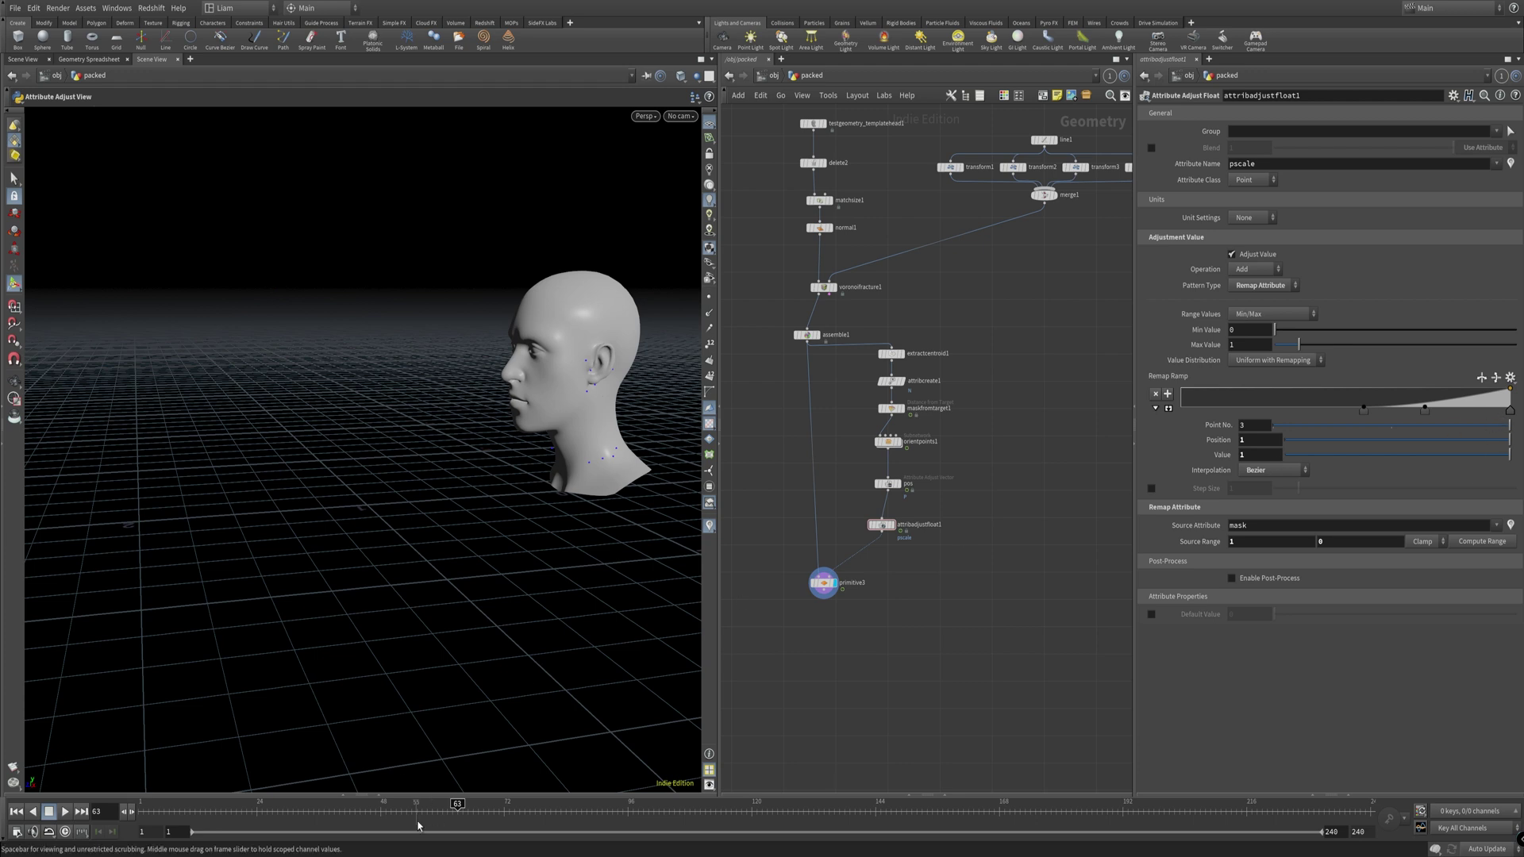
pyautogui.click(175, 810)
pyautogui.moveTo(175, 810); pyautogui.dragTo(381, 810)
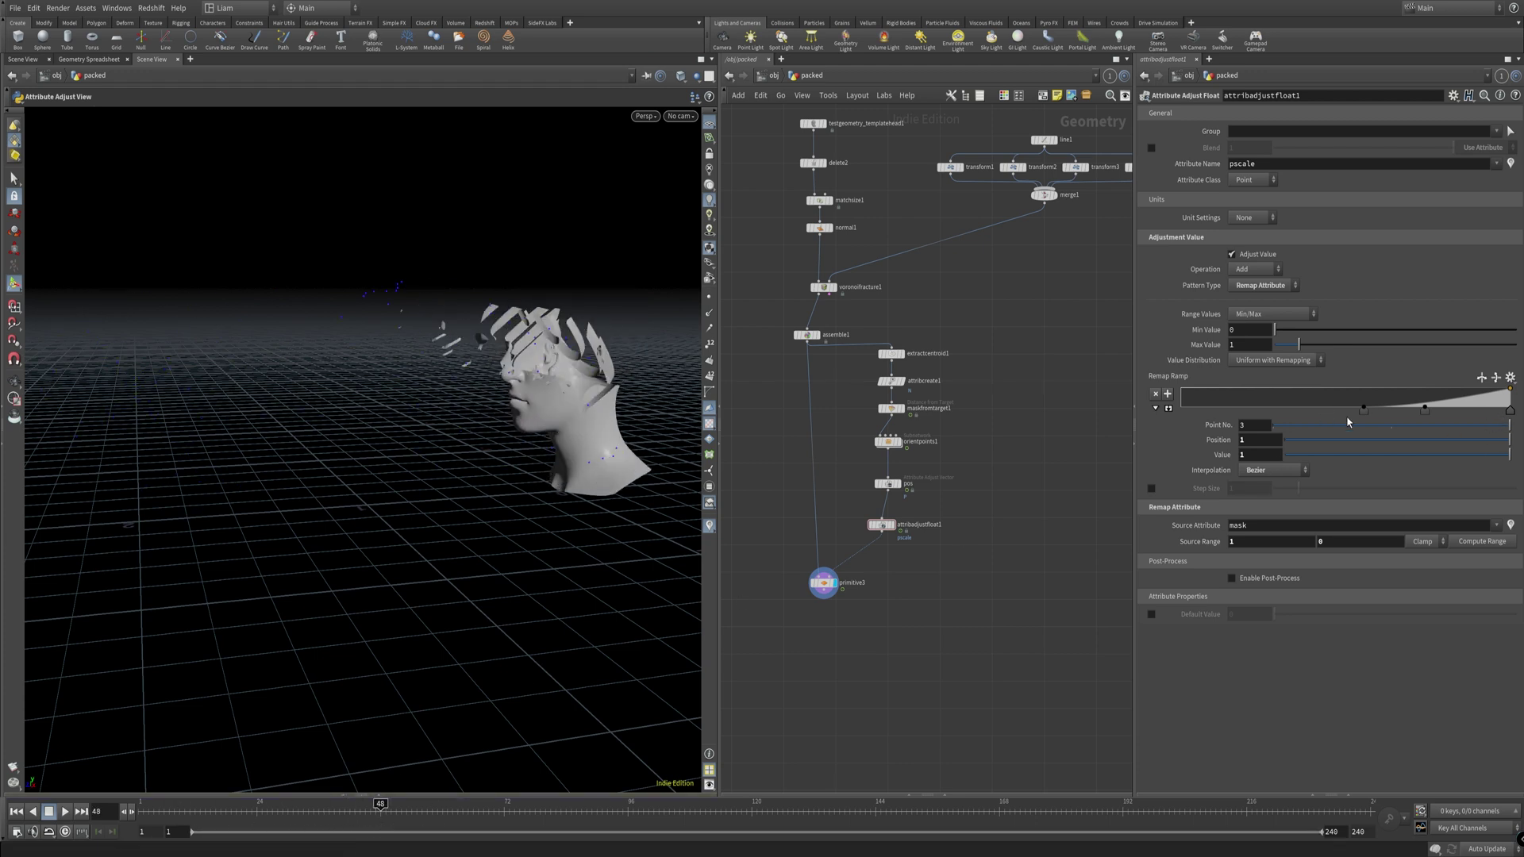
# Step: Spread the remap ramp points towards the start, placing point 3 at position 0.745, and scrub the timeline to frame 65
pyautogui.moveTo(1365, 409); pyautogui.dragTo(1181, 420)
pyautogui.moveTo(1425, 409); pyautogui.dragTo(1294, 410)
pyautogui.moveTo(1510, 410); pyautogui.dragTo(1420, 414)
pyautogui.moveTo(226, 815); pyautogui.dragTo(468, 814)
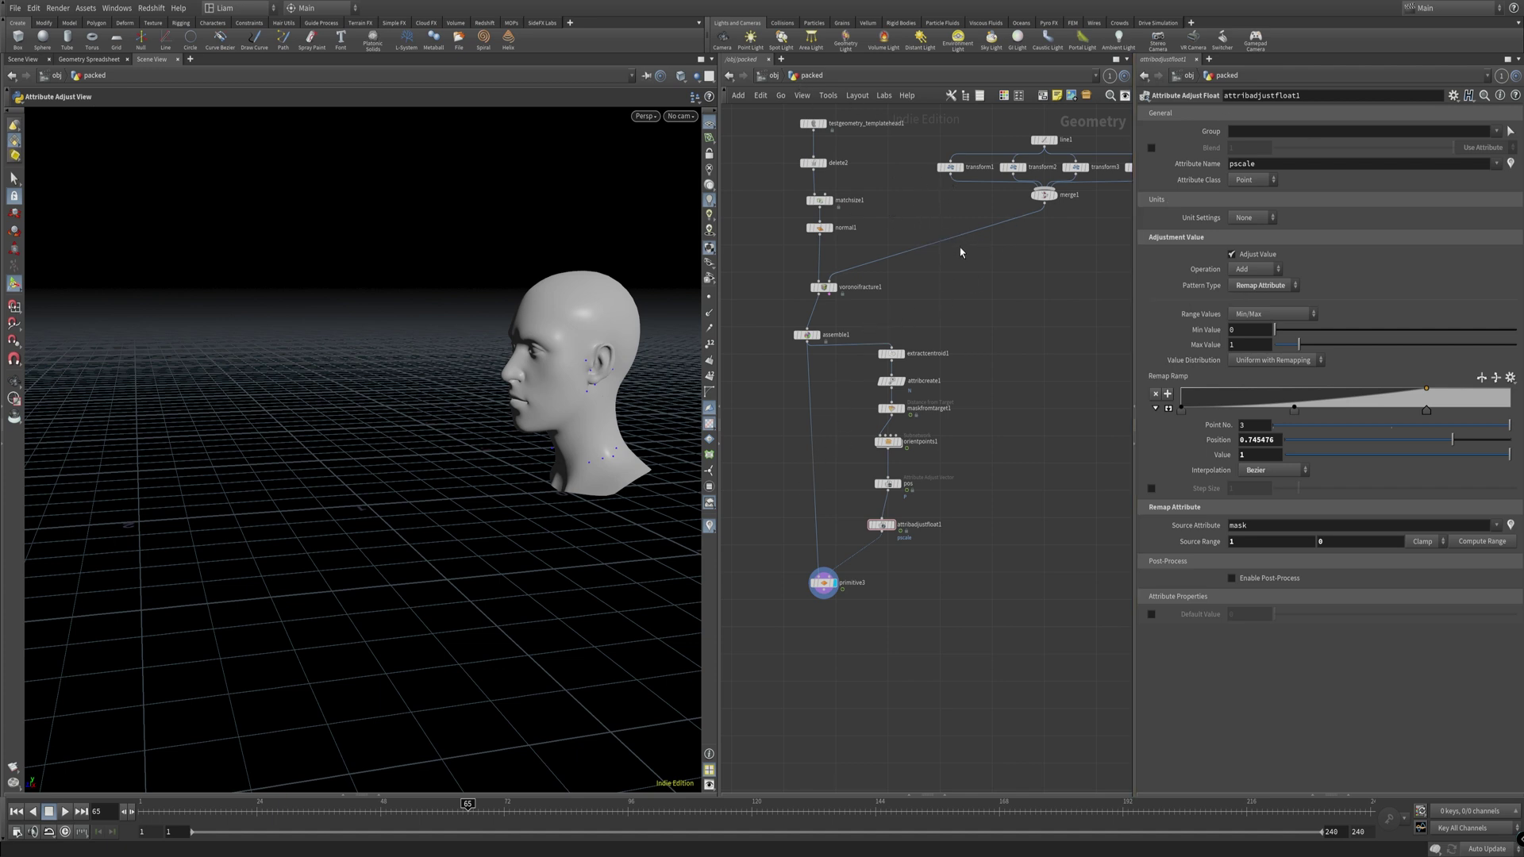
# Step: Return to the object level, display the basic geometry instead of the packed one, and enter its network
pyautogui.click(774, 76)
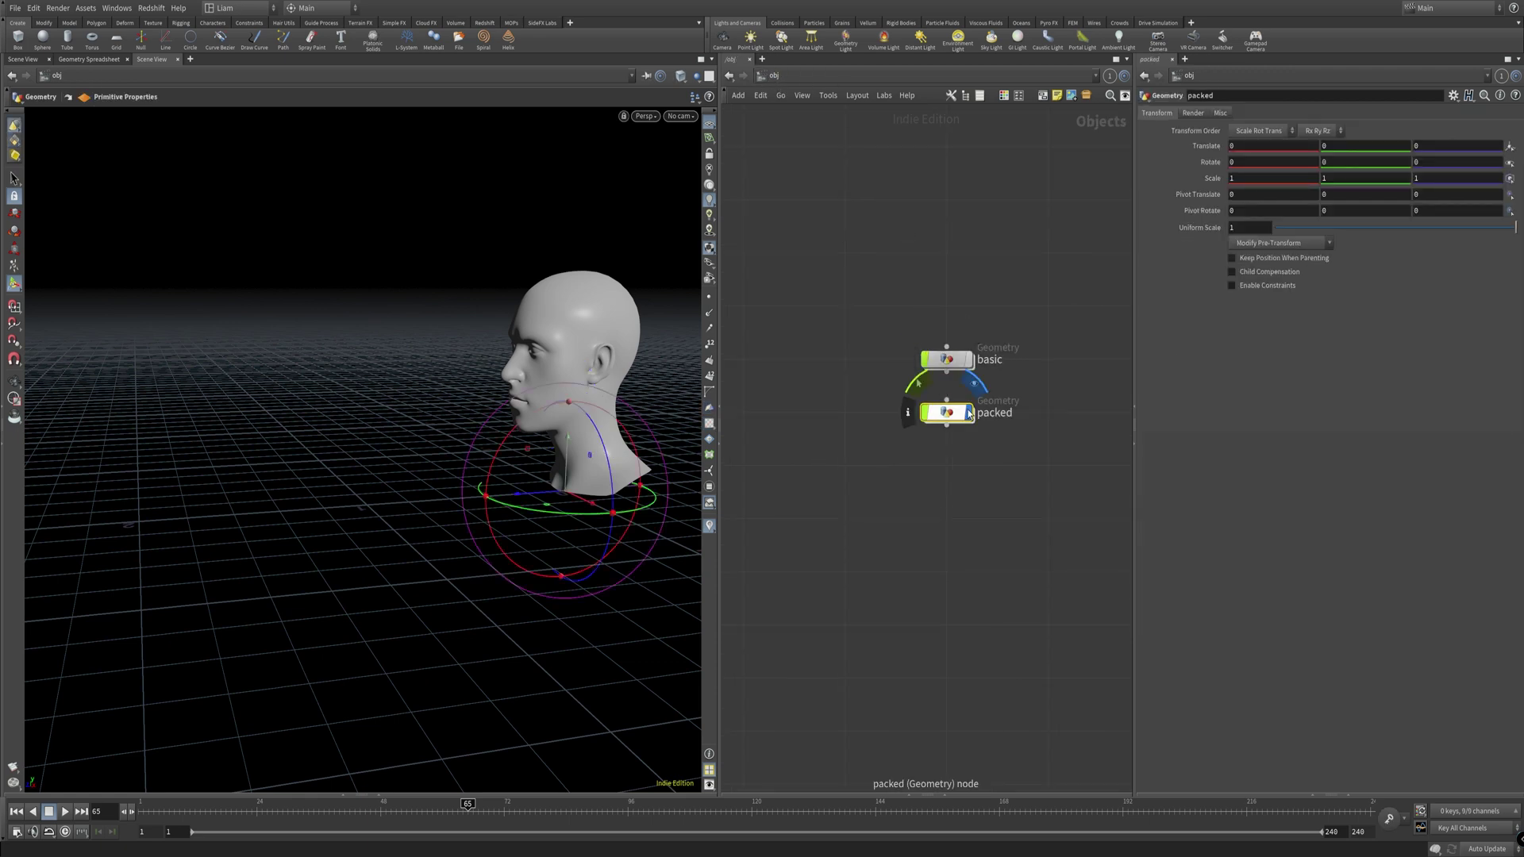
pyautogui.click(967, 360)
pyautogui.click(946, 362)
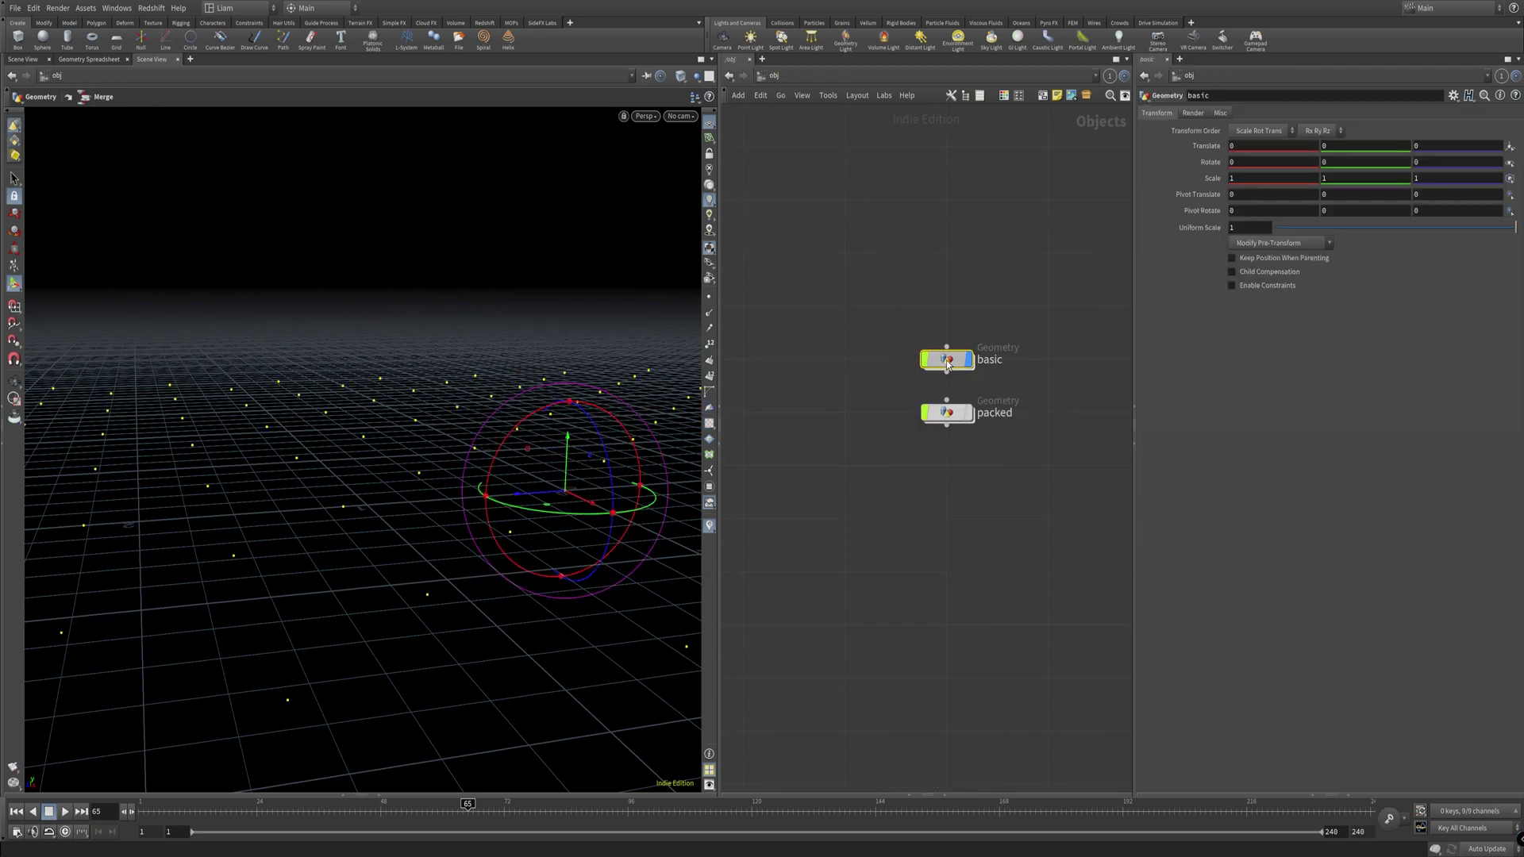
pyautogui.doubleClick(941, 366)
pyautogui.moveTo(939, 366); pyautogui.dragTo(842, 377, button='middle')
# Step: Inspect the extractcentroid node in the basic network
pyautogui.click(756, 180)
pyautogui.click(889, 207)
pyautogui.moveTo(571, 373); pyautogui.dragTo(404, 403)
pyautogui.moveTo(948, 272); pyautogui.dragTo(903, 216, button='middle')
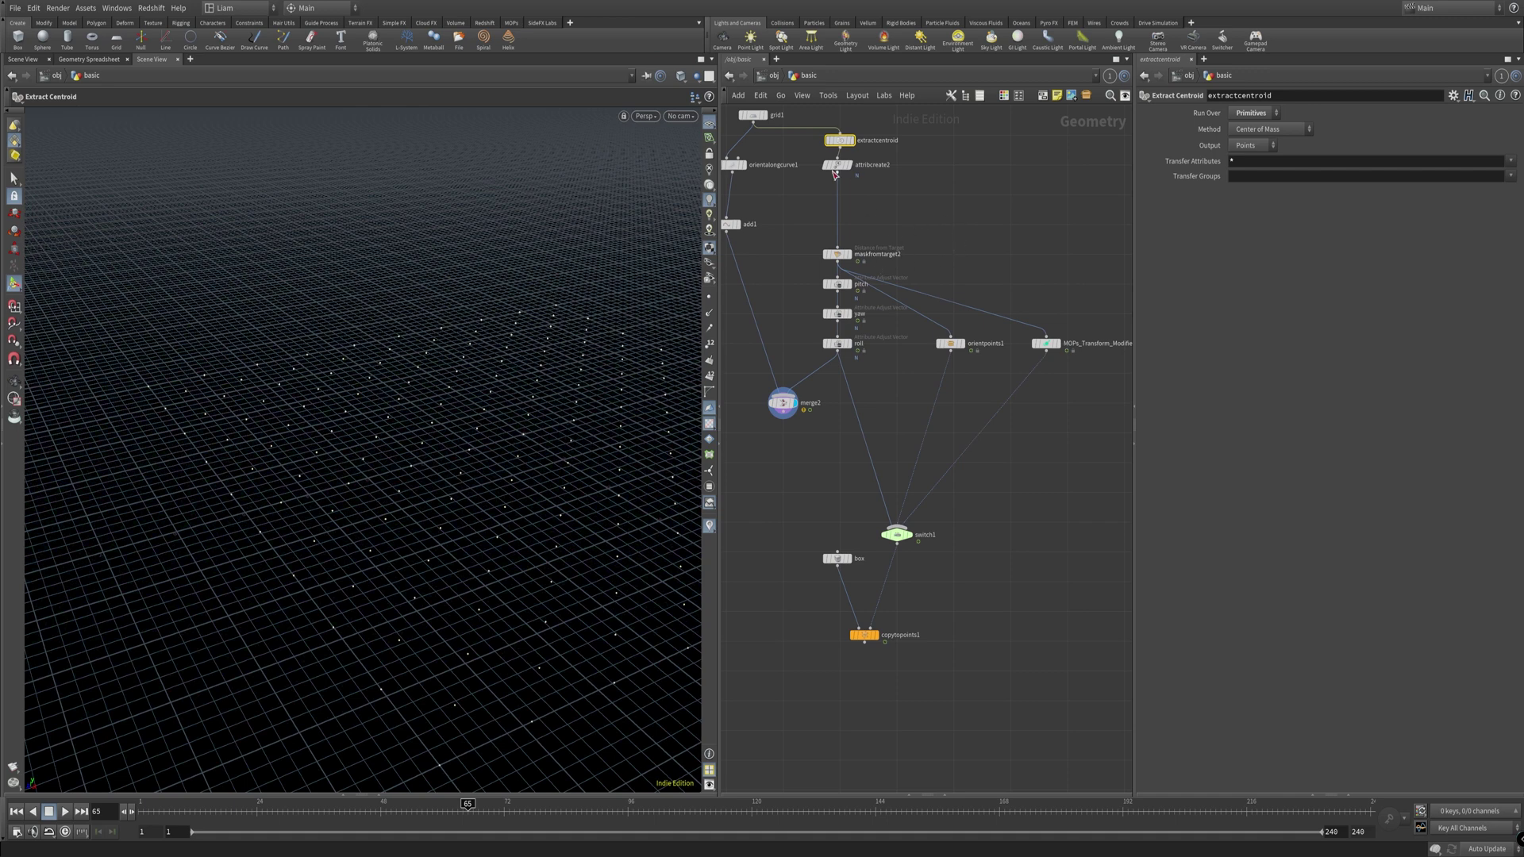
# Step: Reposition the attribcreate2 node, display its output and show the point normals
pyautogui.moveTo(842, 167); pyautogui.dragTo(862, 205)
pyautogui.click(868, 205)
pyautogui.click(874, 186)
pyautogui.click(710, 312)
pyautogui.keyDown('alt'); pyautogui.moveTo(520, 459); pyautogui.dragTo(316, 562, button='right'); pyautogui.keyUp('alt')
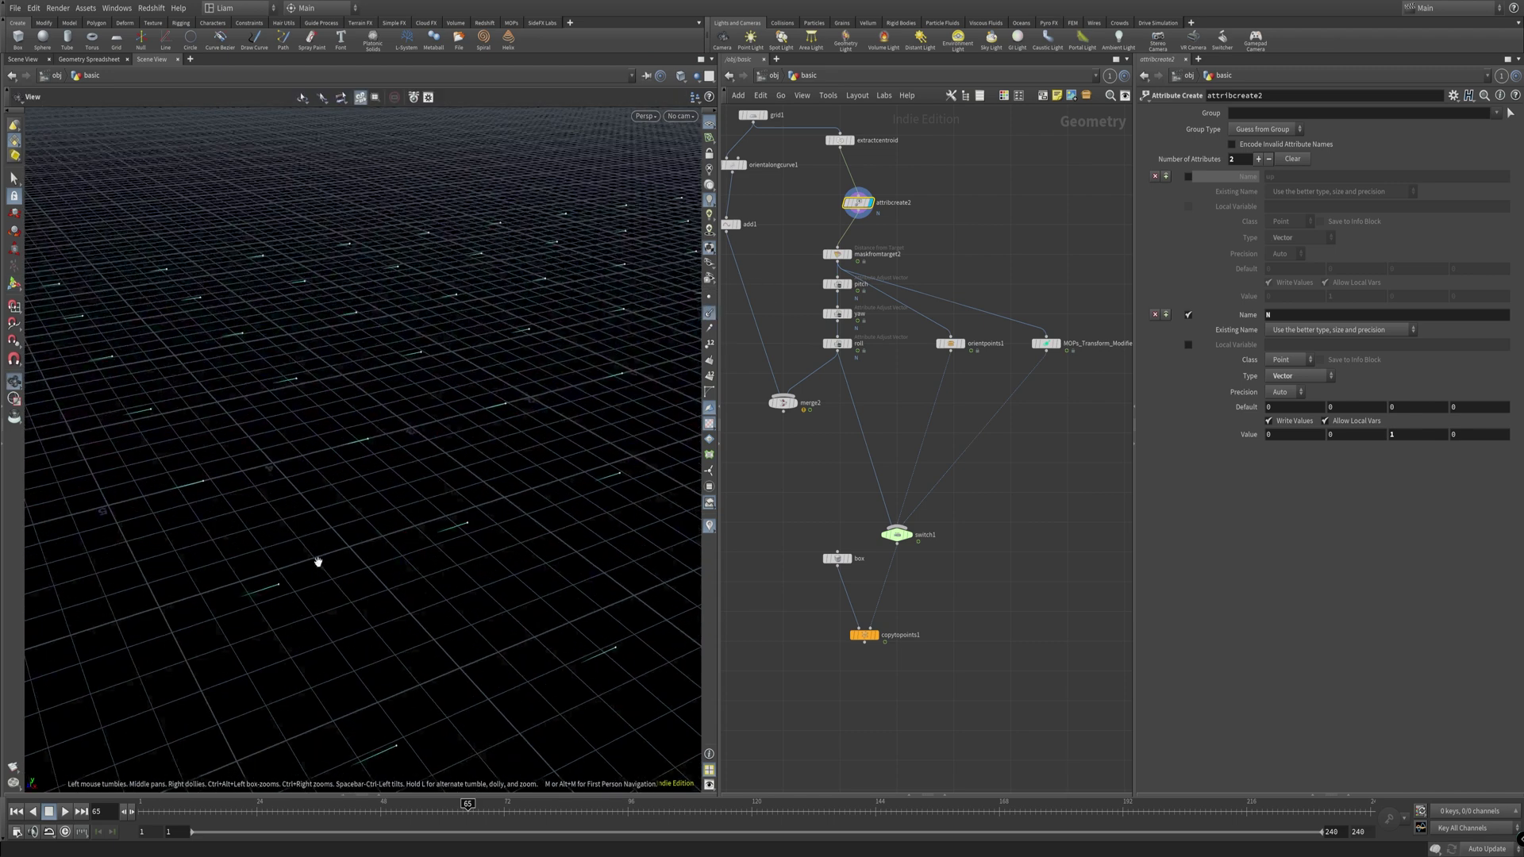
# Step: Display the maskfromtarget2 node and examine its mask plane while scrubbing the timeline to frame 66
pyautogui.click(848, 255)
pyautogui.keyDown('alt'); pyautogui.moveTo(534, 384); pyautogui.dragTo(343, 469, button='right'); pyautogui.keyUp('alt')
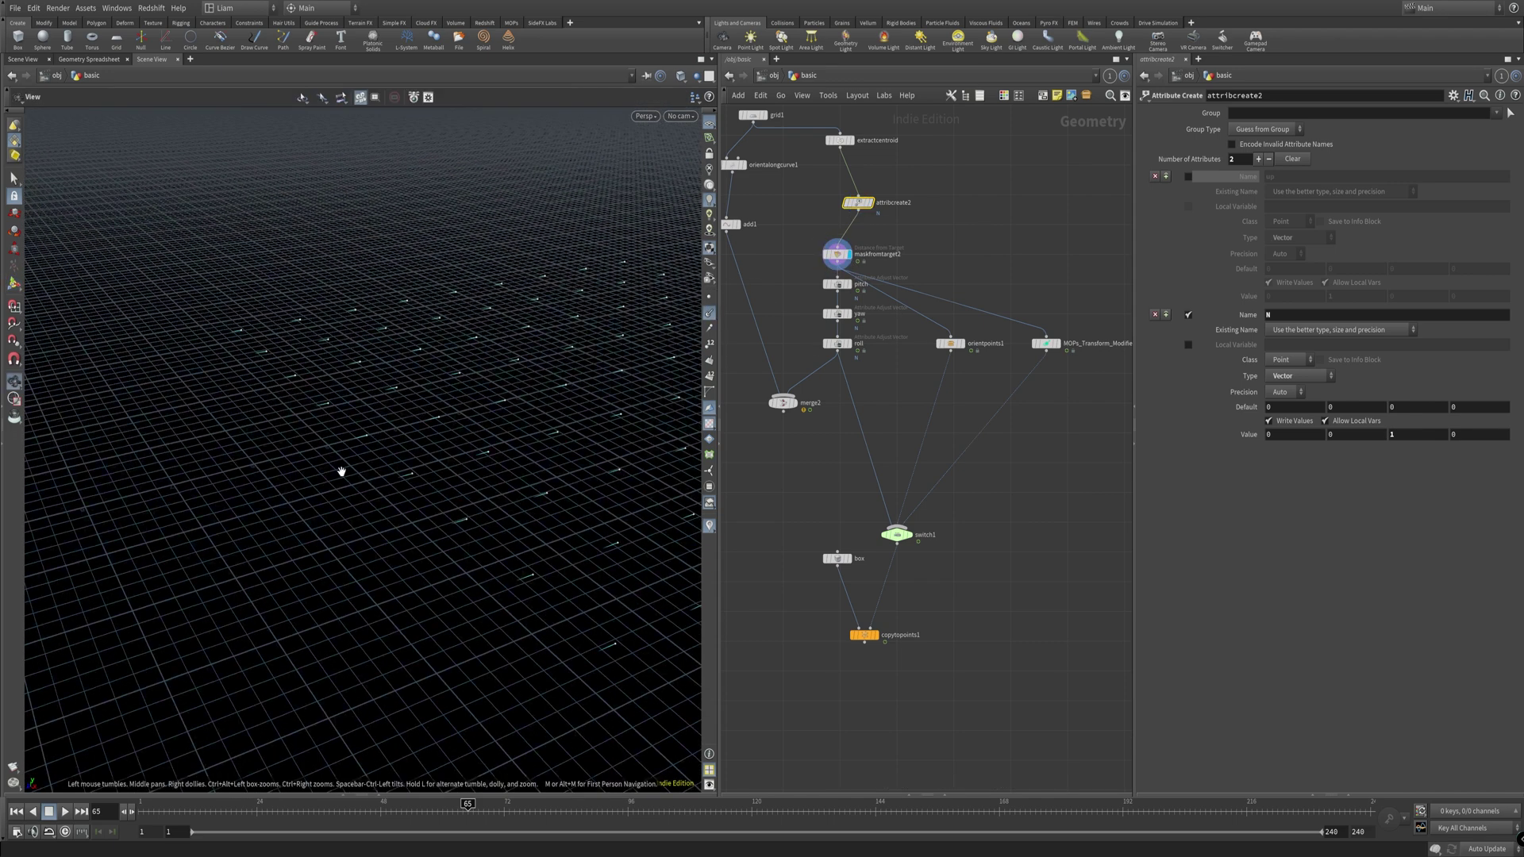
pyautogui.keyDown('alt'); pyautogui.moveTo(340, 474); pyautogui.dragTo(461, 467); pyautogui.keyUp('alt')
pyautogui.click(838, 255)
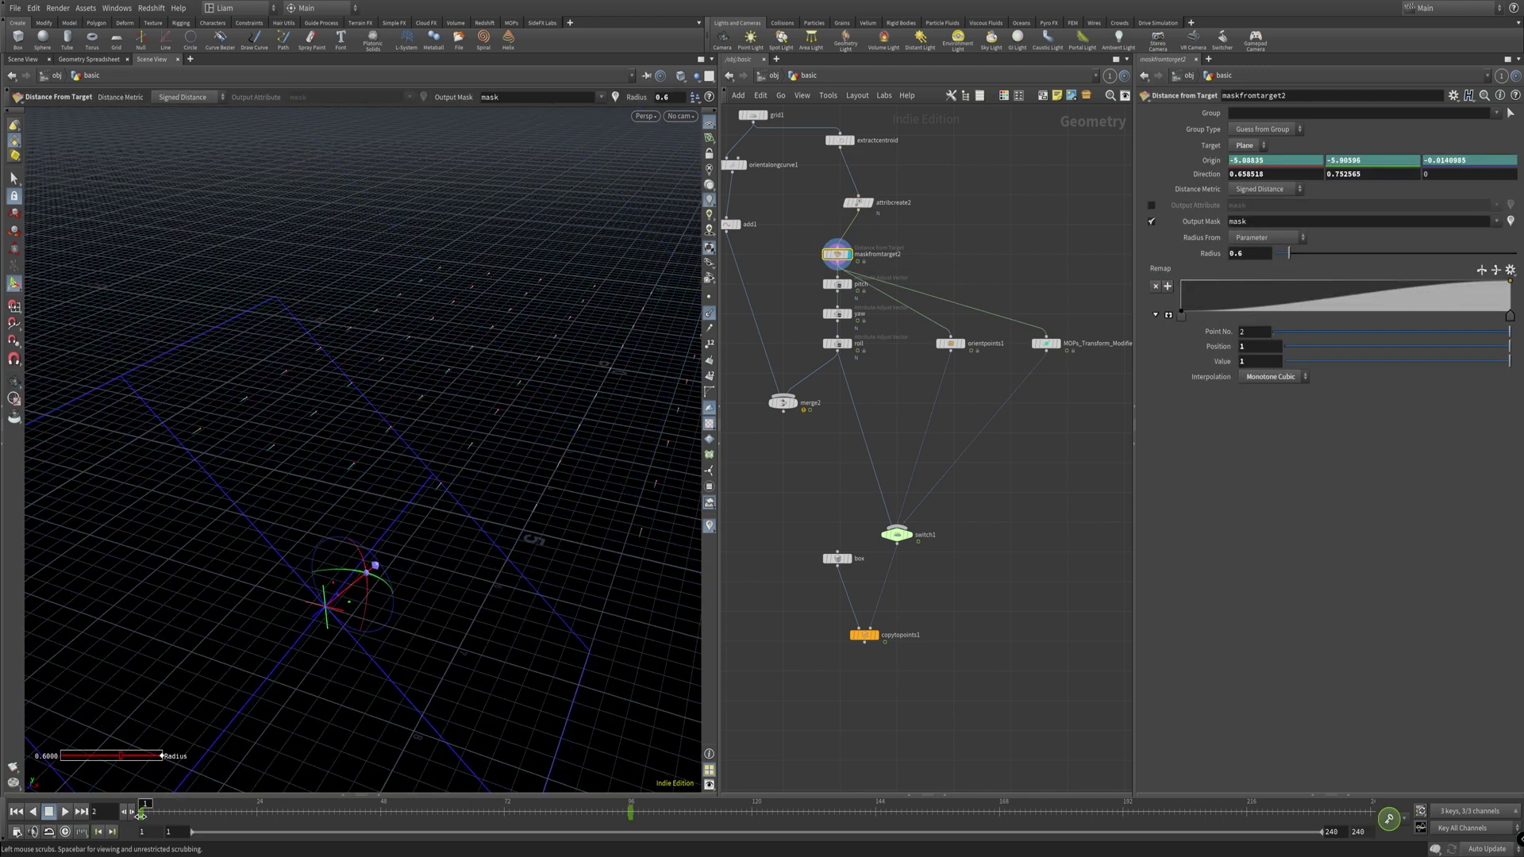
pyautogui.click(474, 805)
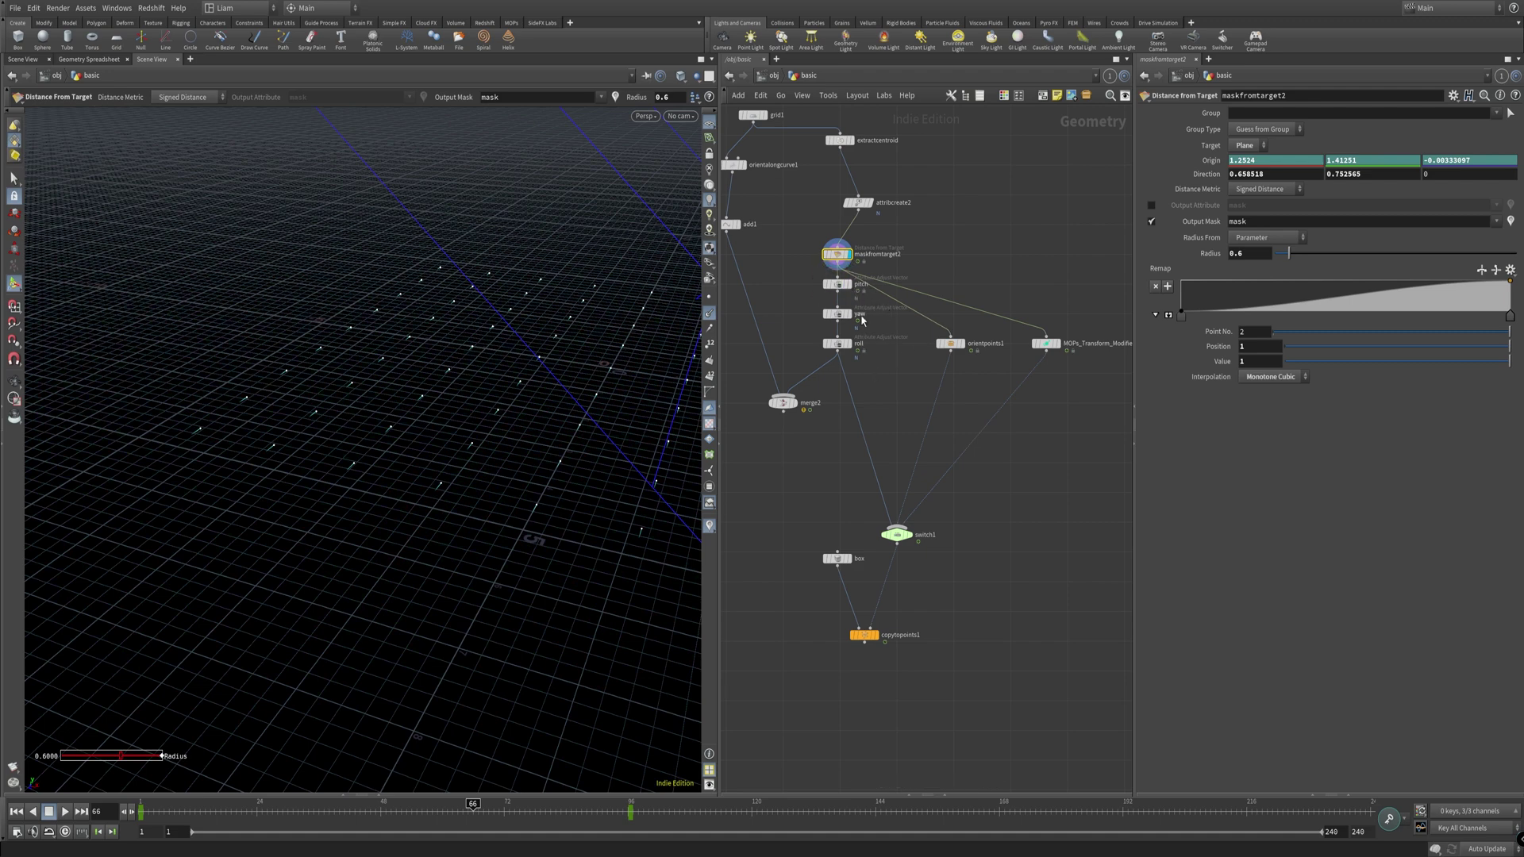
# Step: Go through the pitch and yaw nodes, display the roll node and set its rotate angle to 102.4
pyautogui.click(838, 285)
pyautogui.click(838, 314)
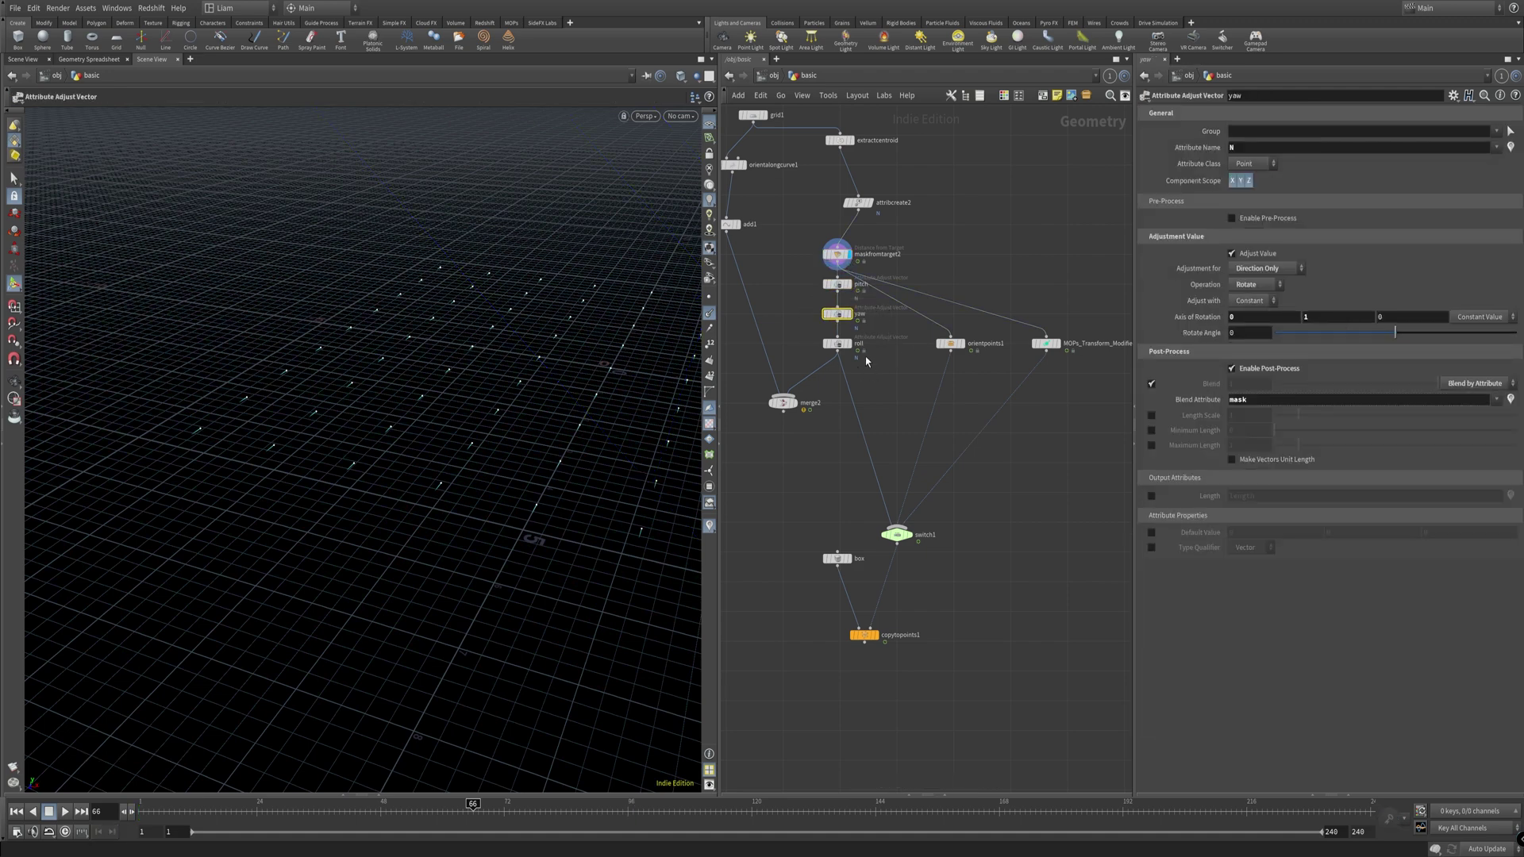
pyautogui.click(840, 344)
pyautogui.moveTo(1425, 334); pyautogui.dragTo(1454, 332)
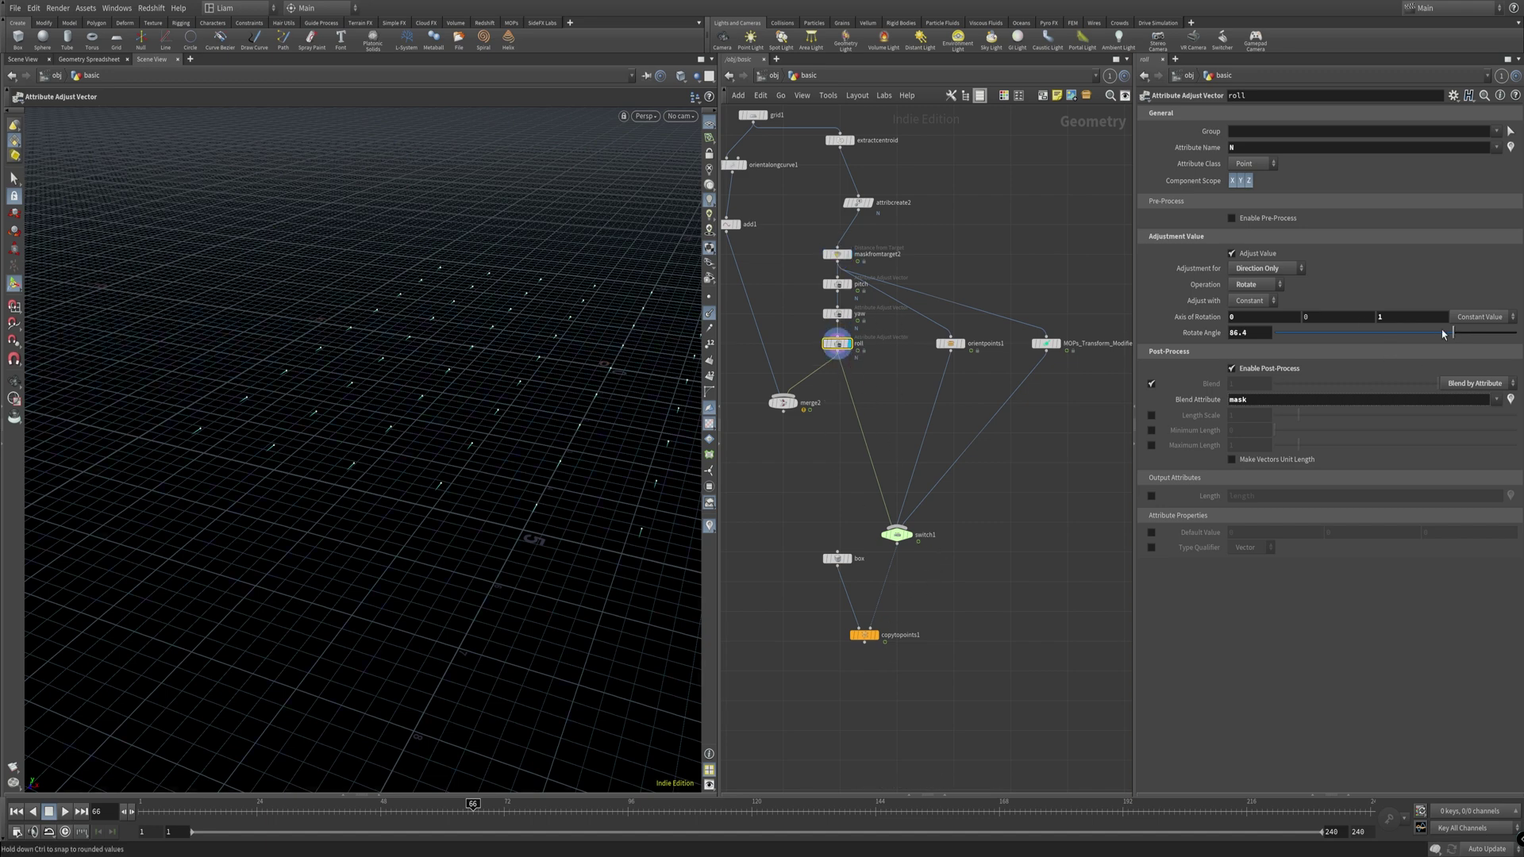
pyautogui.moveTo(1454, 333)
pyautogui.mouseDown()
pyautogui.moveTo(1440, 331)
pyautogui.moveTo(1464, 332)
pyautogui.mouseUp()
# Step: Review the rotation parameters of the yaw and pitch nodes
pyautogui.doubleClick(865, 314)
pyautogui.press('Return')
pyautogui.click(838, 314)
pyautogui.click(838, 284)
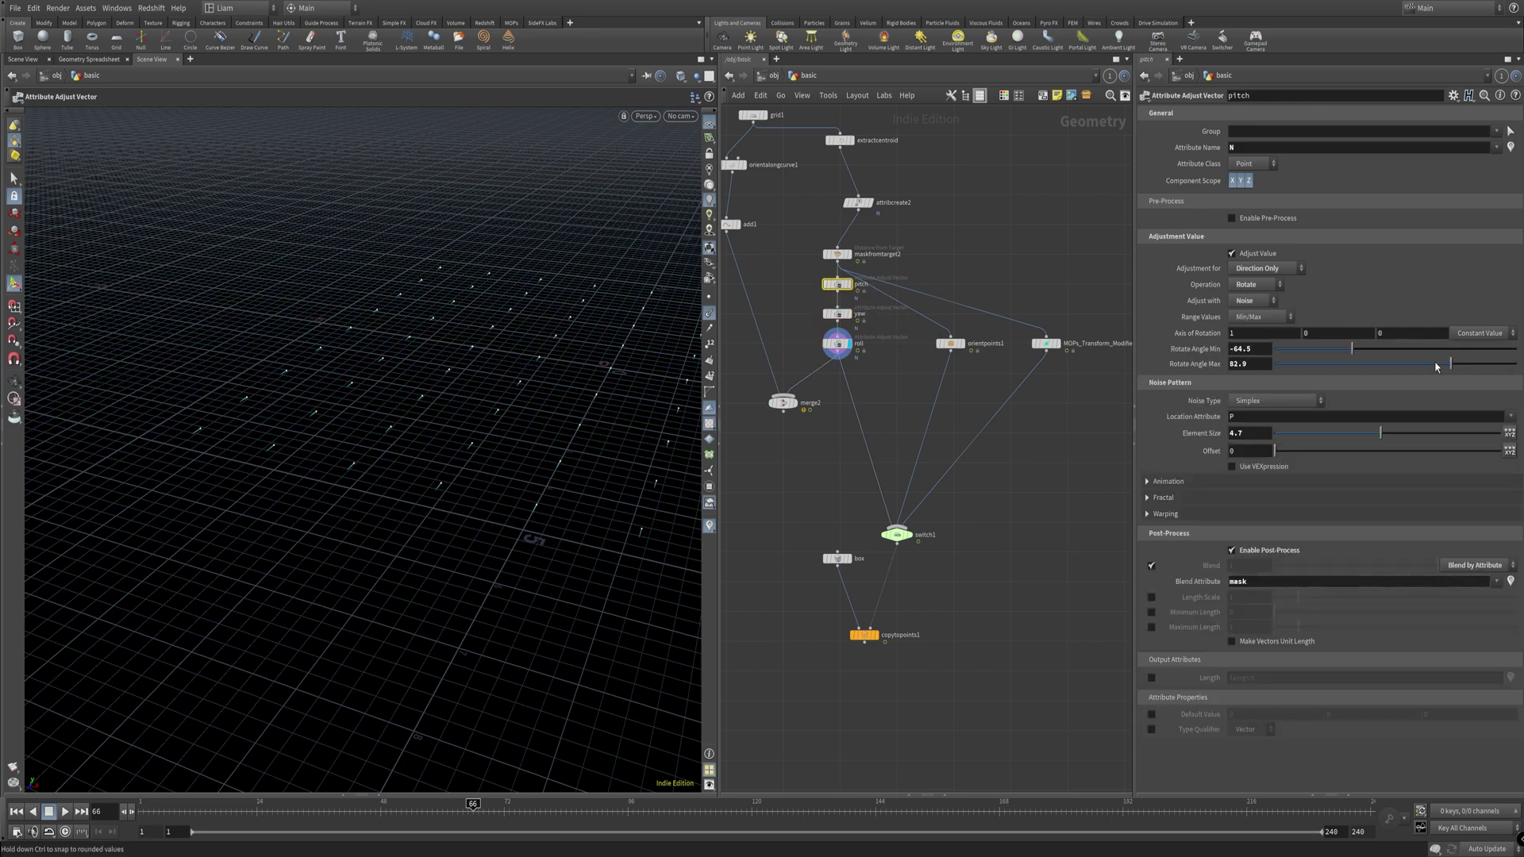
# Step: Display the merge2 node and examine the combined normals from several angles
pyautogui.click(890, 379)
pyautogui.click(796, 404)
pyautogui.moveTo(820, 459); pyautogui.dragTo(767, 376)
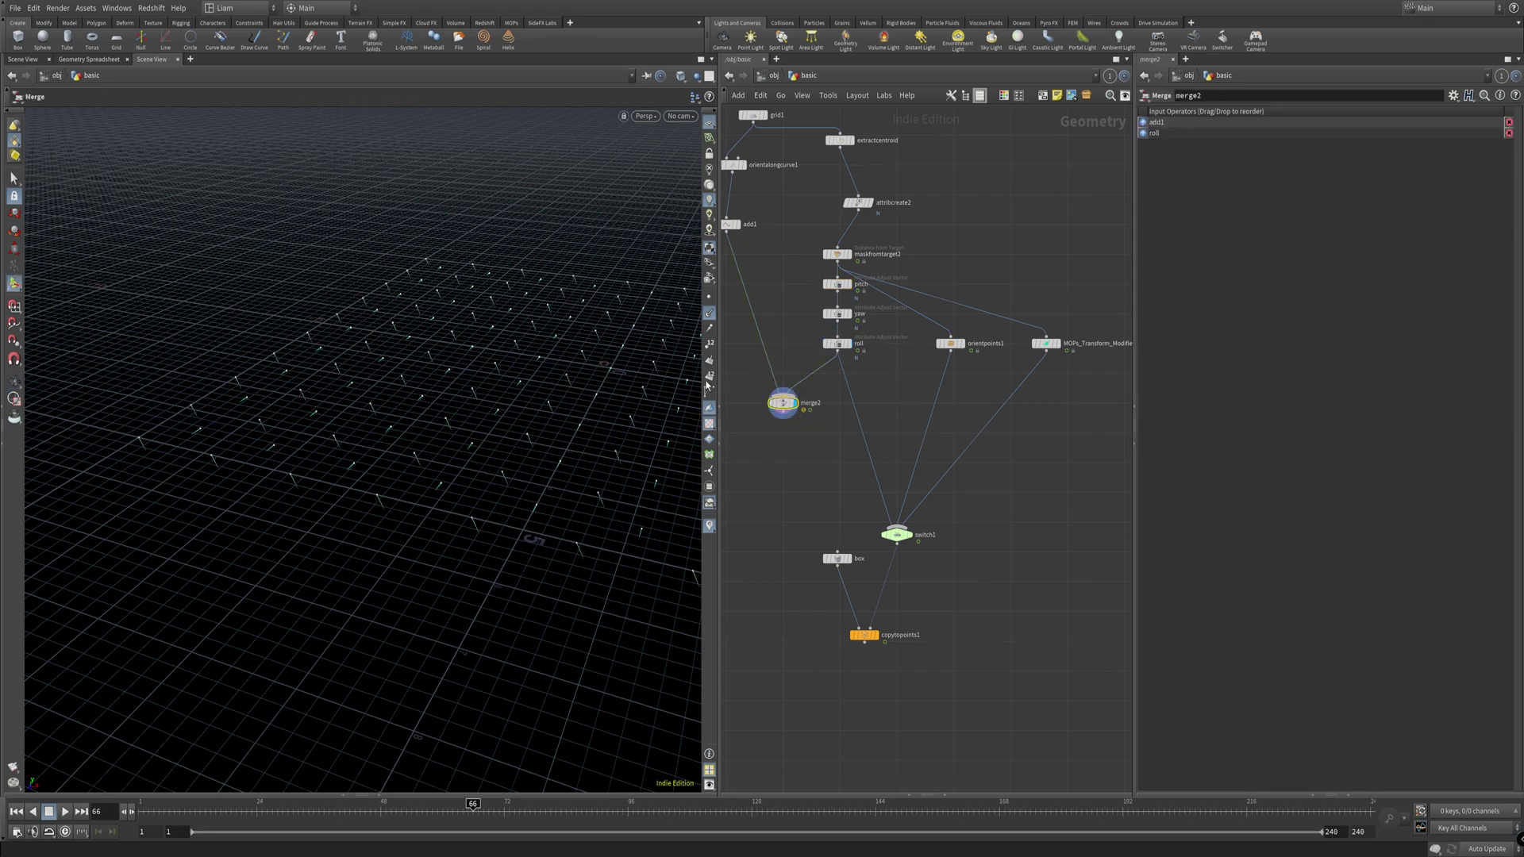
pyautogui.moveTo(599, 411); pyautogui.dragTo(376, 426)
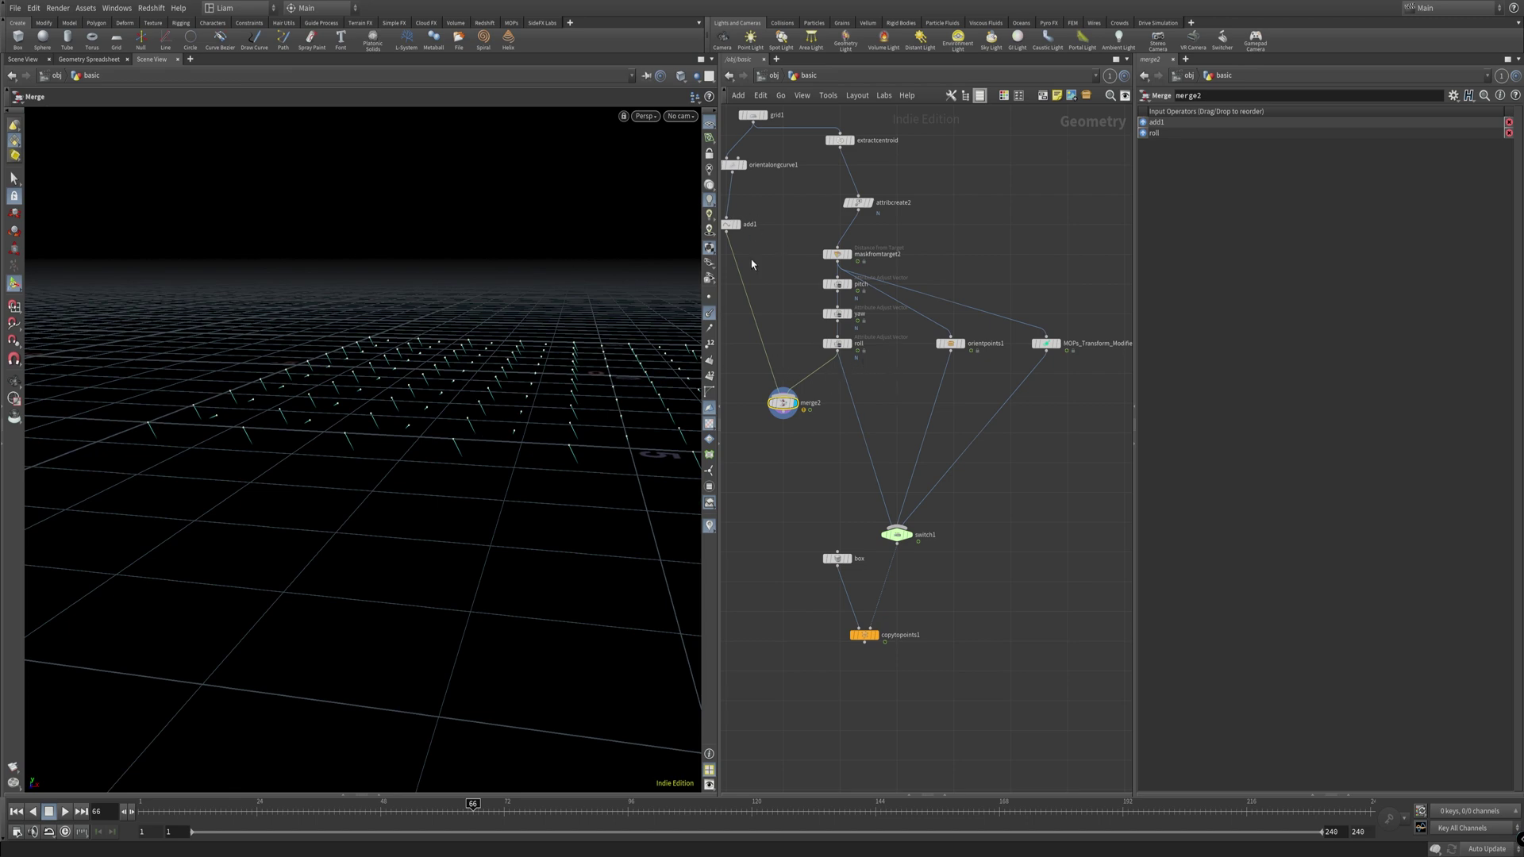
pyautogui.moveTo(551, 331); pyautogui.dragTo(610, 405)
# Step: Scrub the timeline back to frame 1, check the maskfromtarget2 settings and display the roll node
pyautogui.click(839, 345)
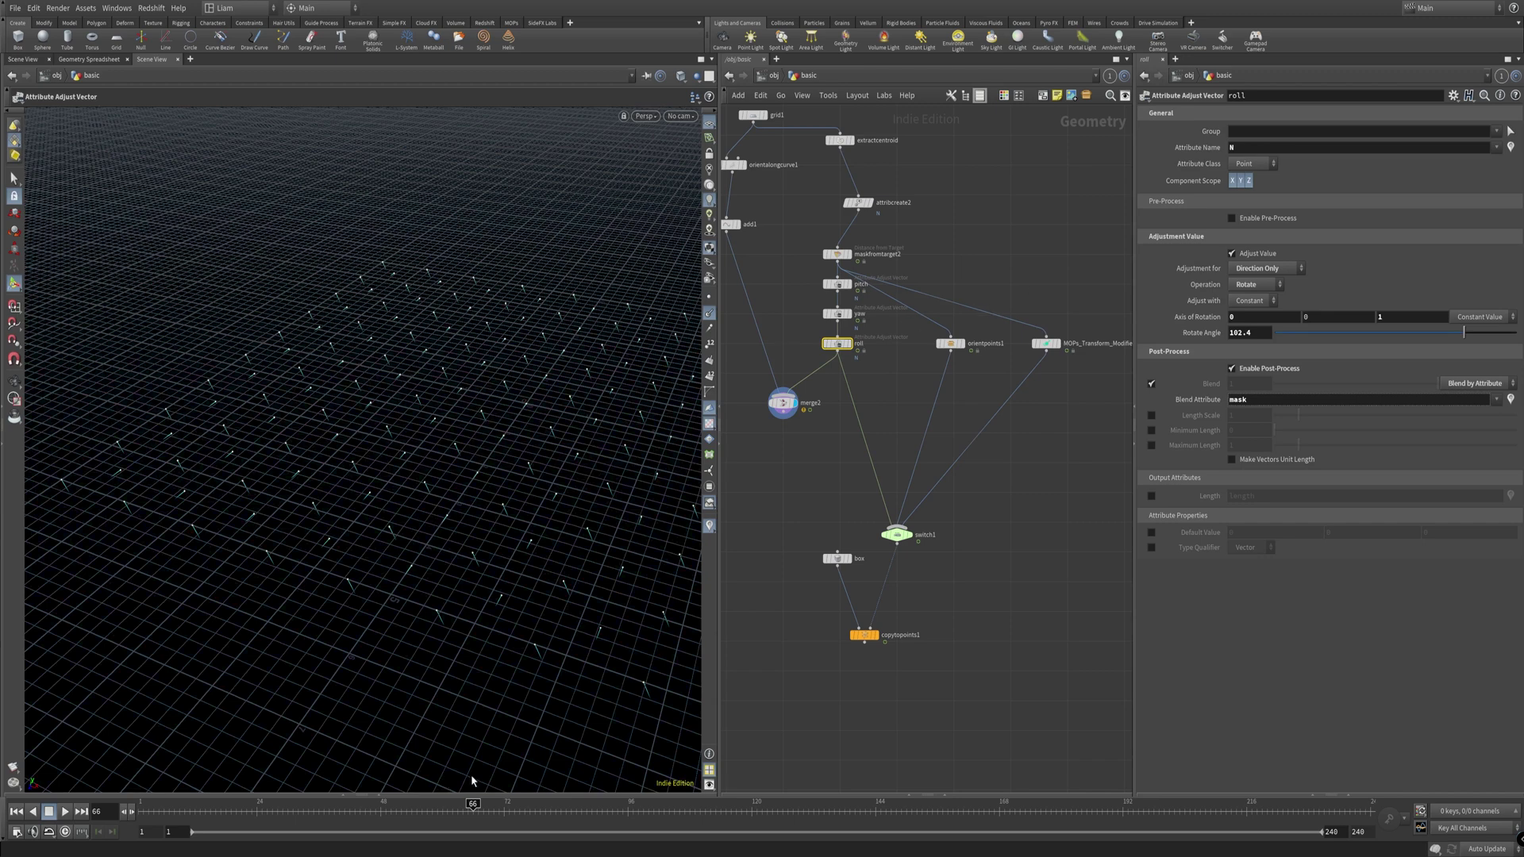
pyautogui.moveTo(472, 803); pyautogui.dragTo(146, 805)
pyautogui.click(831, 259)
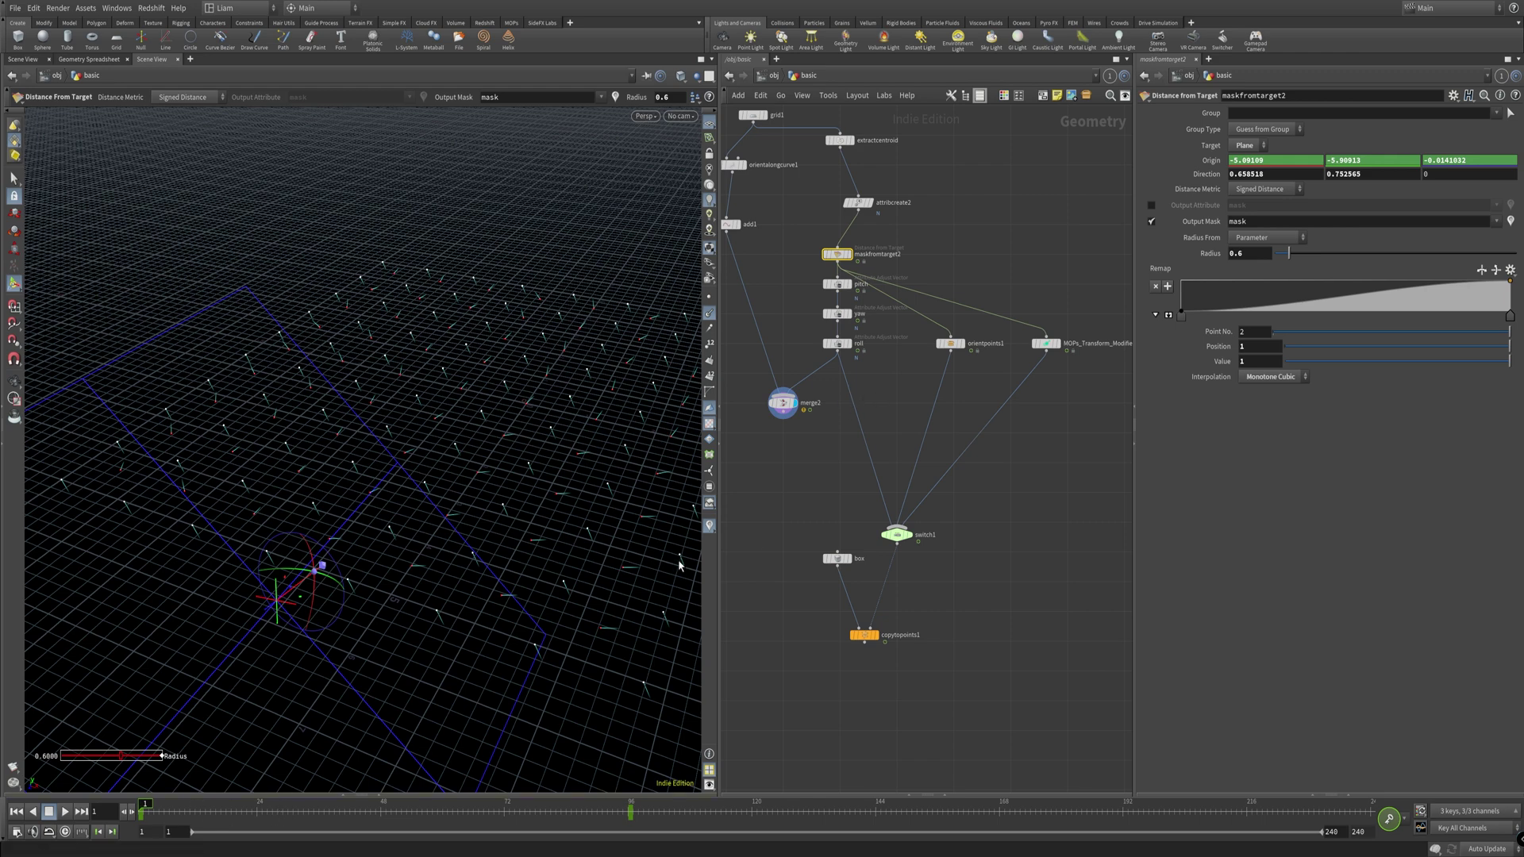
pyautogui.click(846, 344)
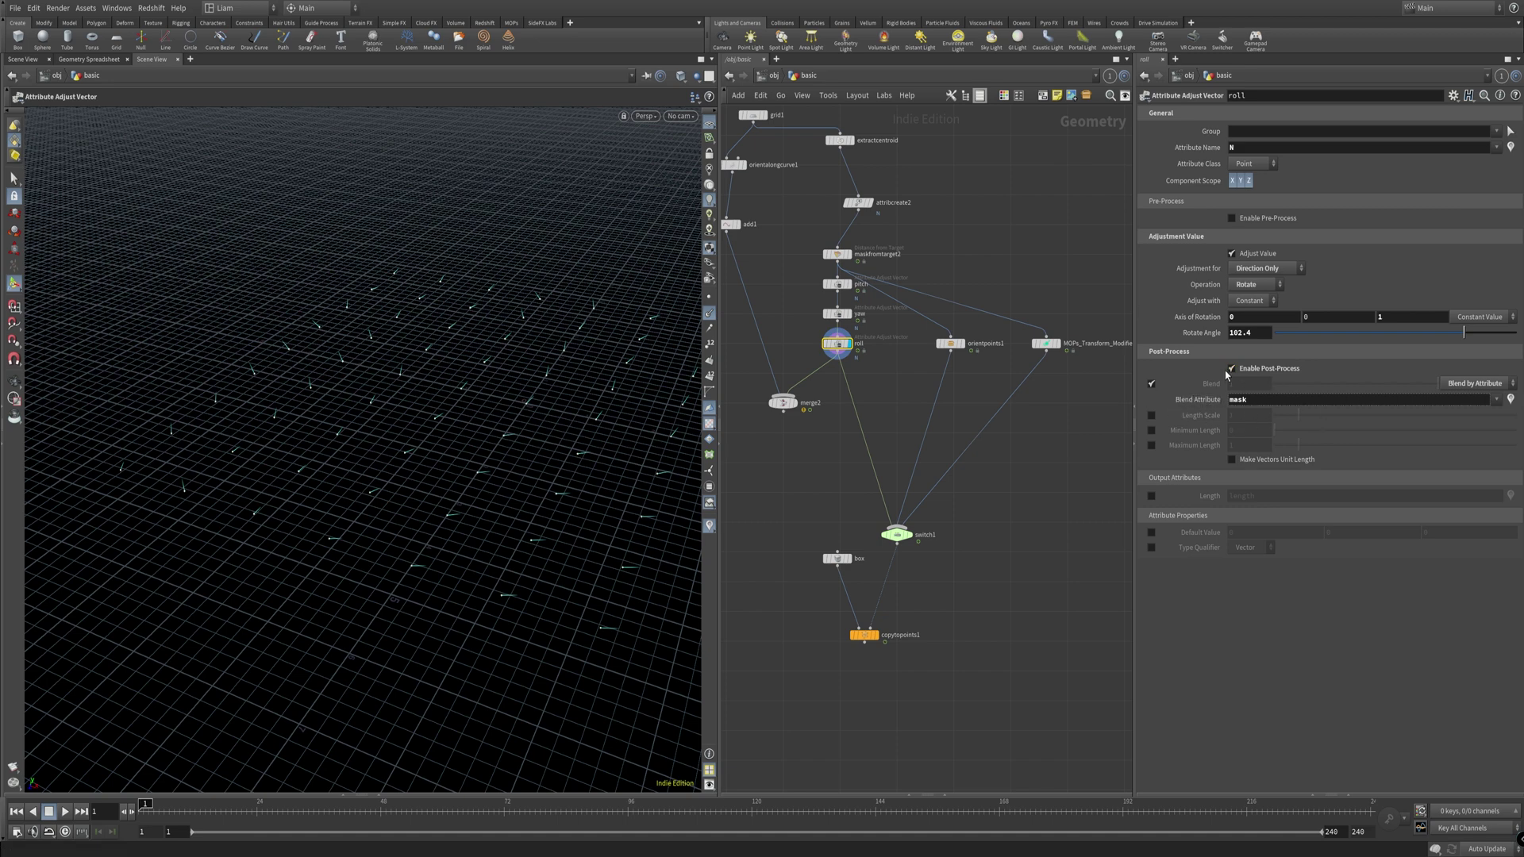
# Step: Open the parameters of the MOPs Transform Modifier node
pyautogui.click(1052, 343)
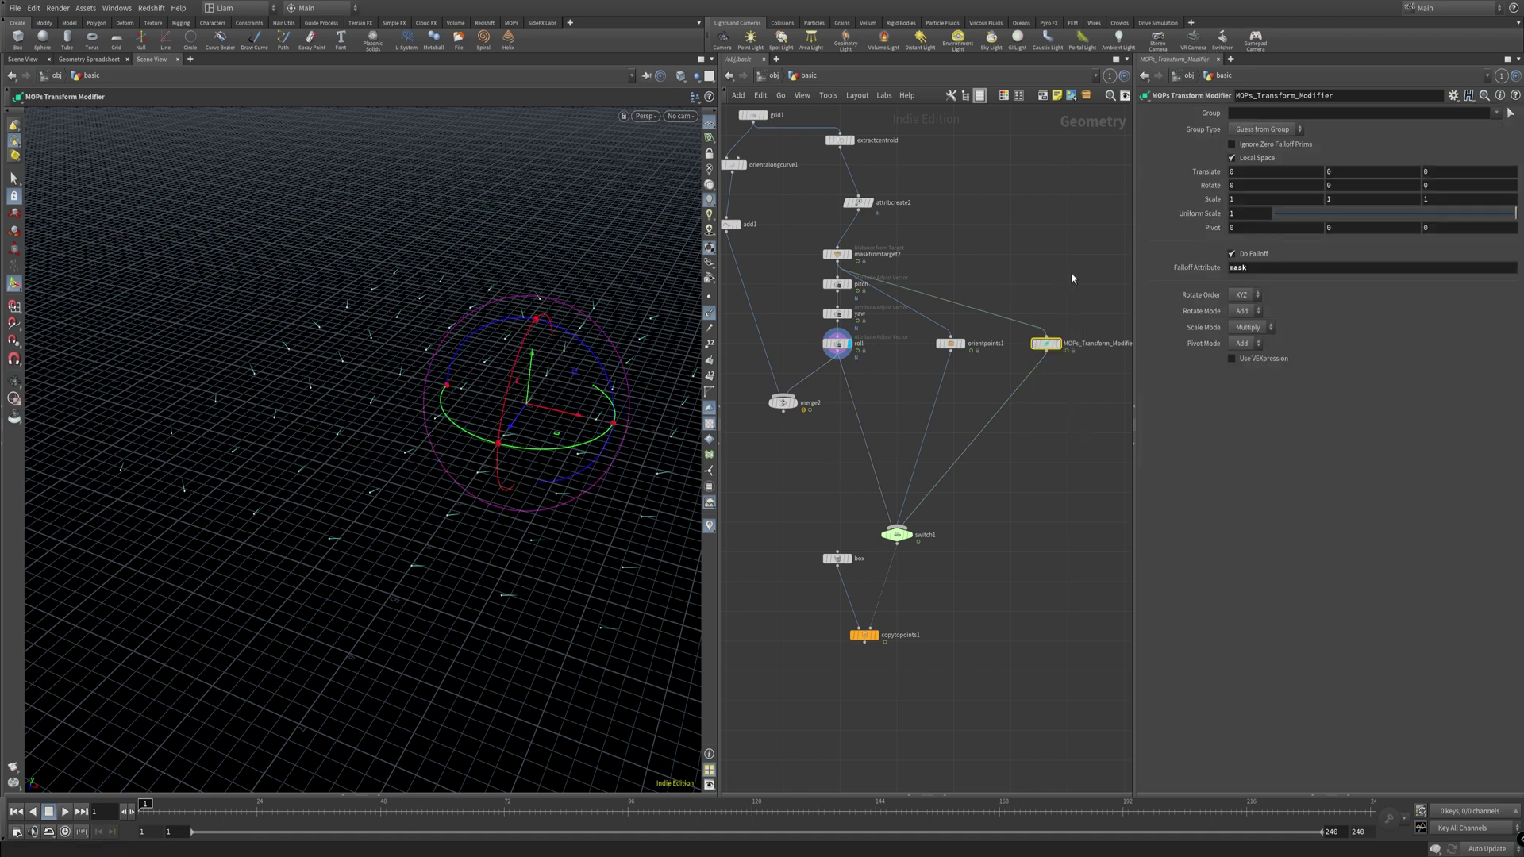